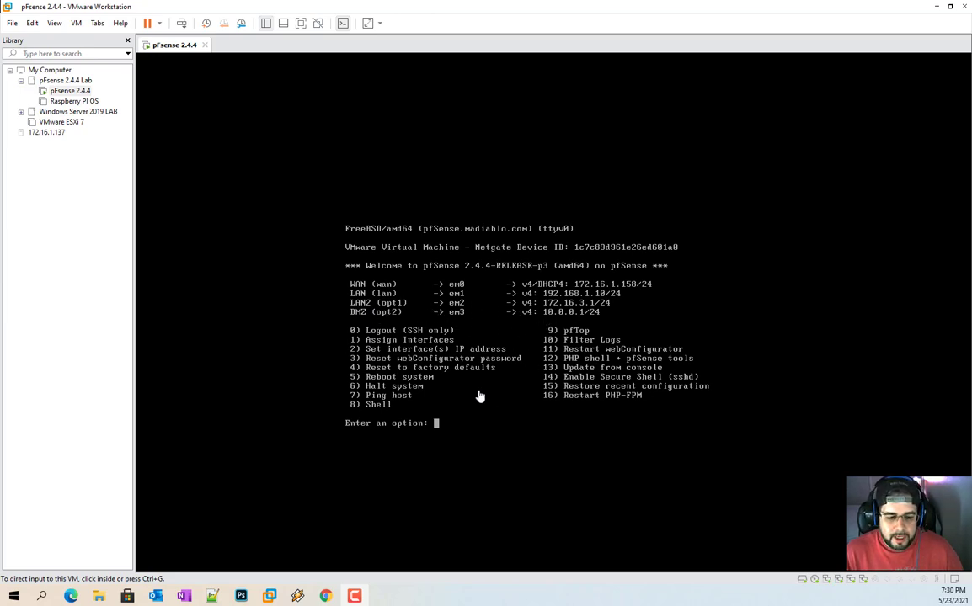
Step: Switch from the VMware console to Chrome and log out of pfSense at 192.168.1.10
left_click(325, 595)
left_click(809, 74)
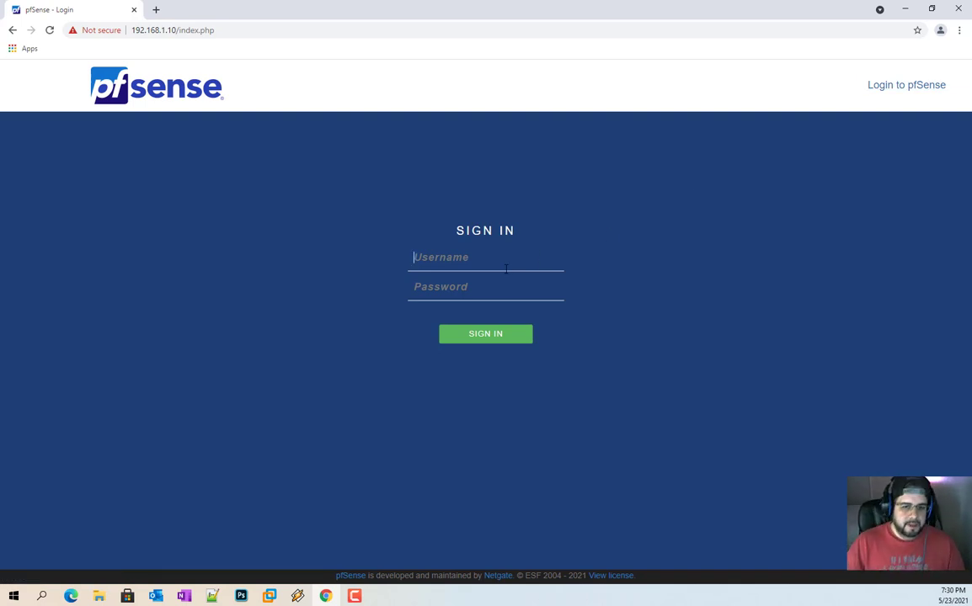
Step: Sign in as admin and start a new user under System > User Manager
type("admin")
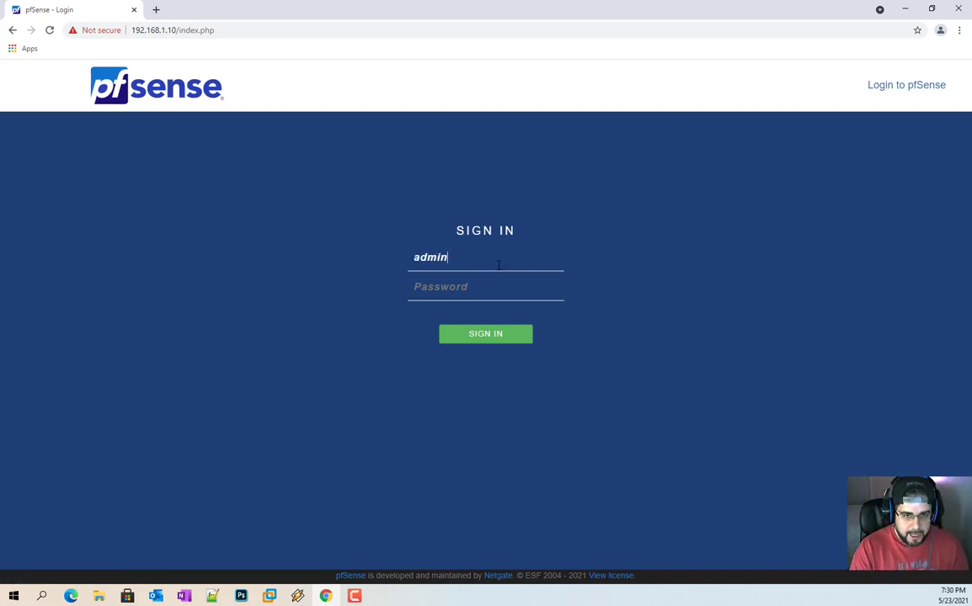
type("pfsense")
key("Return")
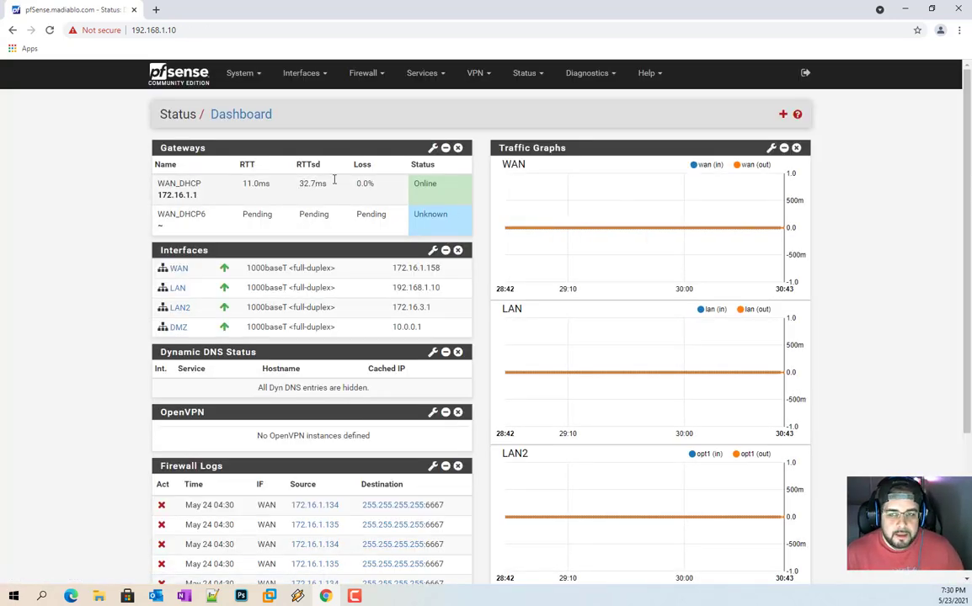
left_click(242, 73)
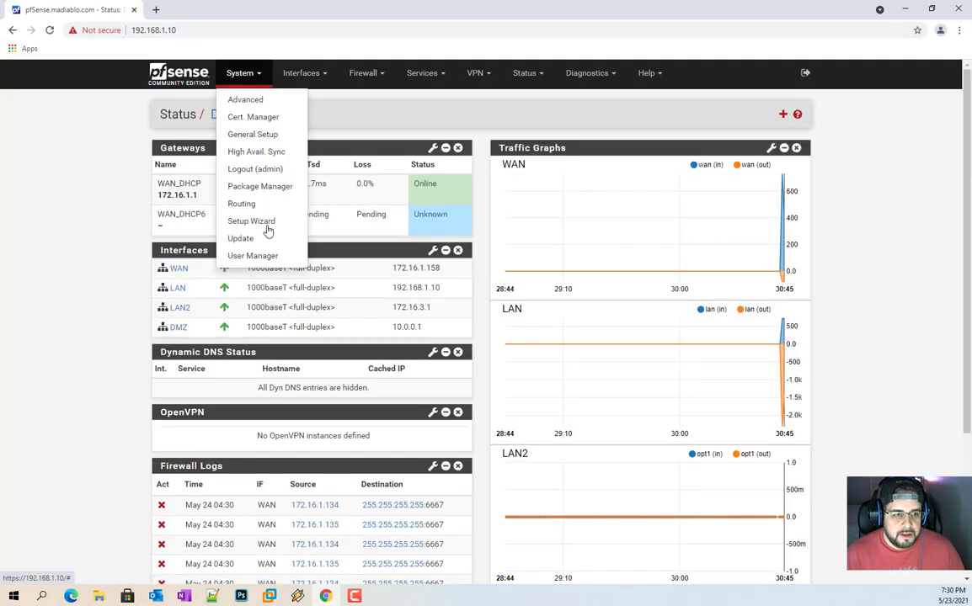
left_click(267, 257)
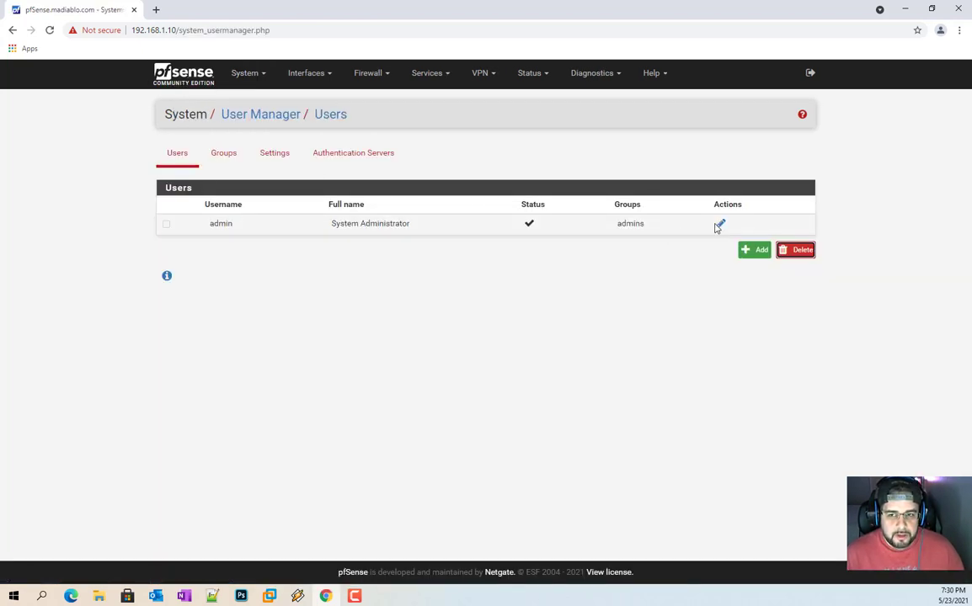
left_click(754, 250)
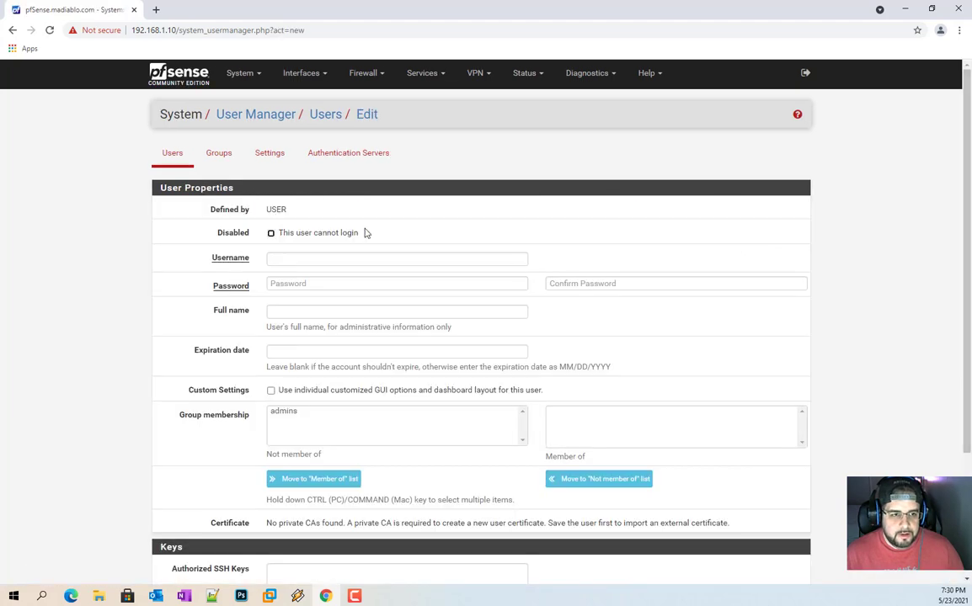
Step: Enter the username, copy it, and fill in a matching password and confirmation
left_click(333, 259)
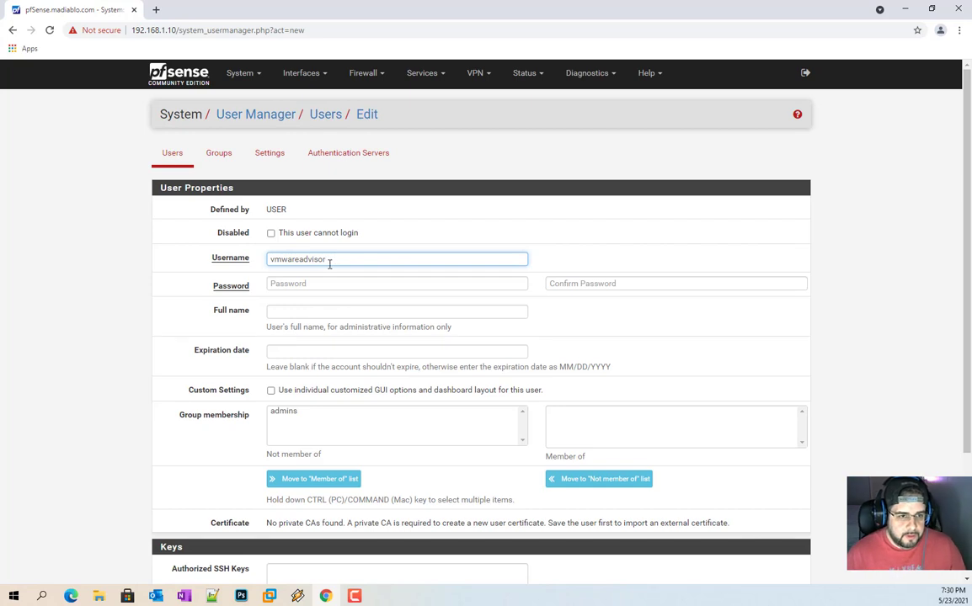
double_click(324, 259)
right_click(324, 260)
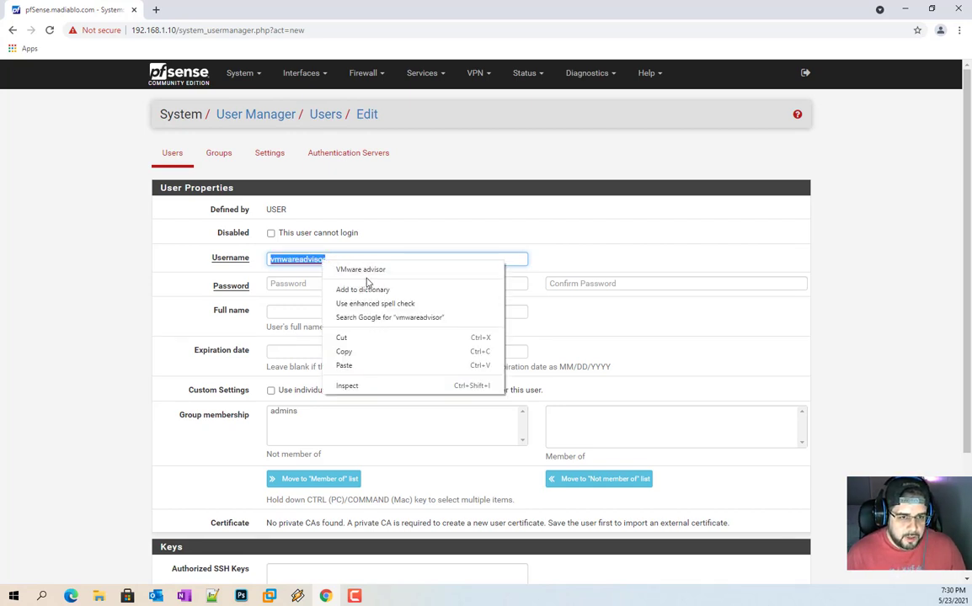
left_click(352, 352)
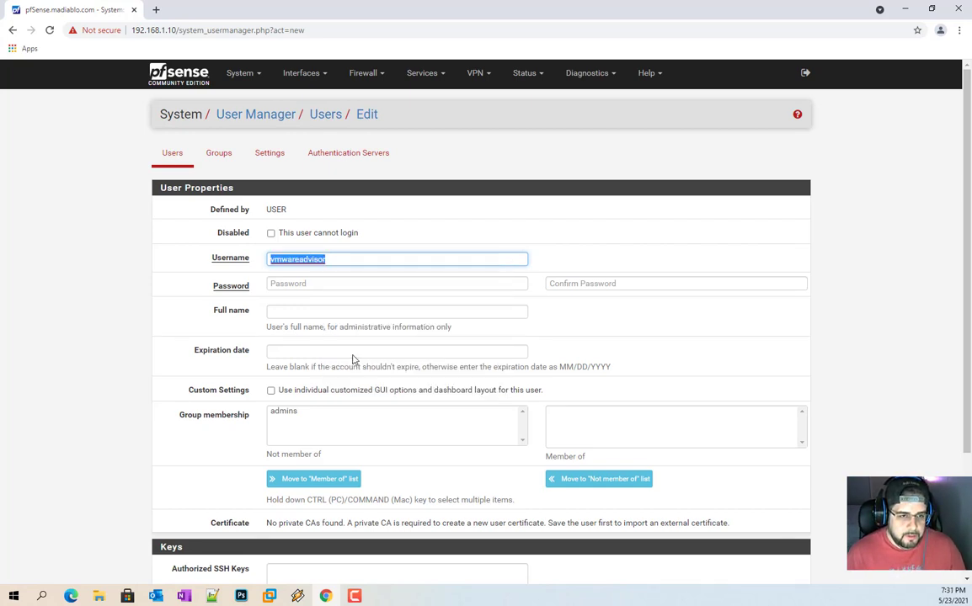
left_click(316, 283)
type("••")
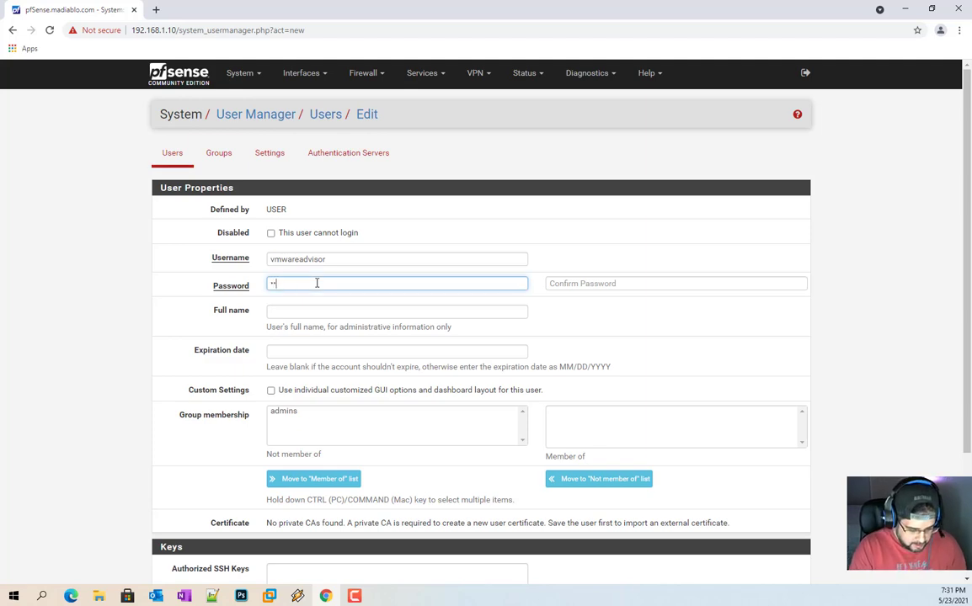
key("Tab")
type("•••")
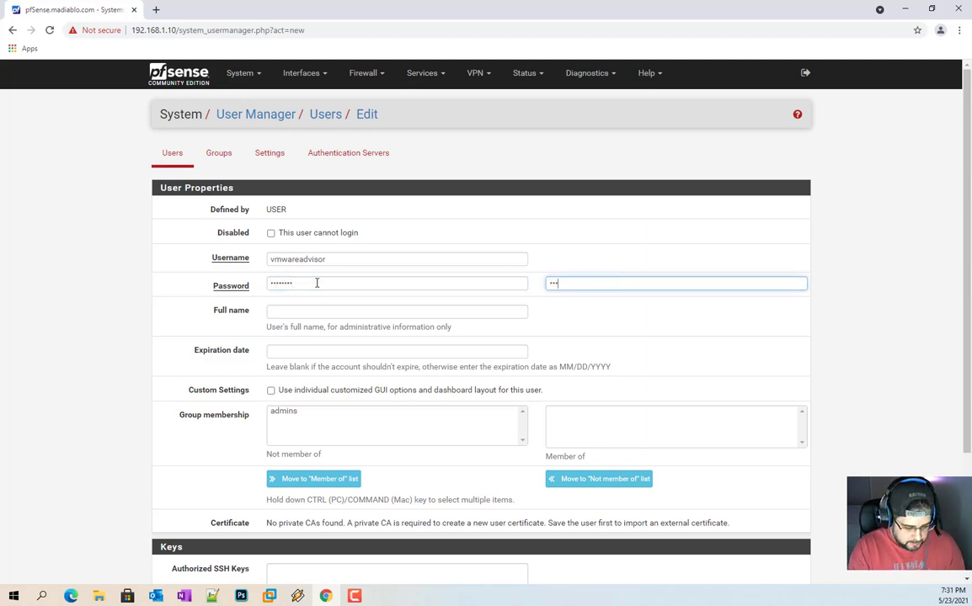
Step: Edit the full name to read The VMware Advisor
left_click(328, 314)
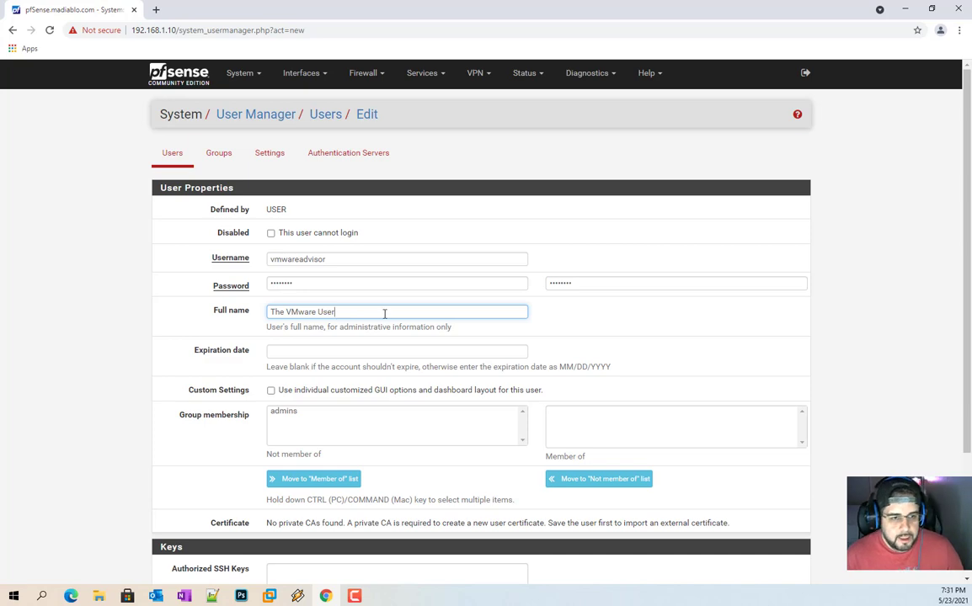
double_click(330, 311)
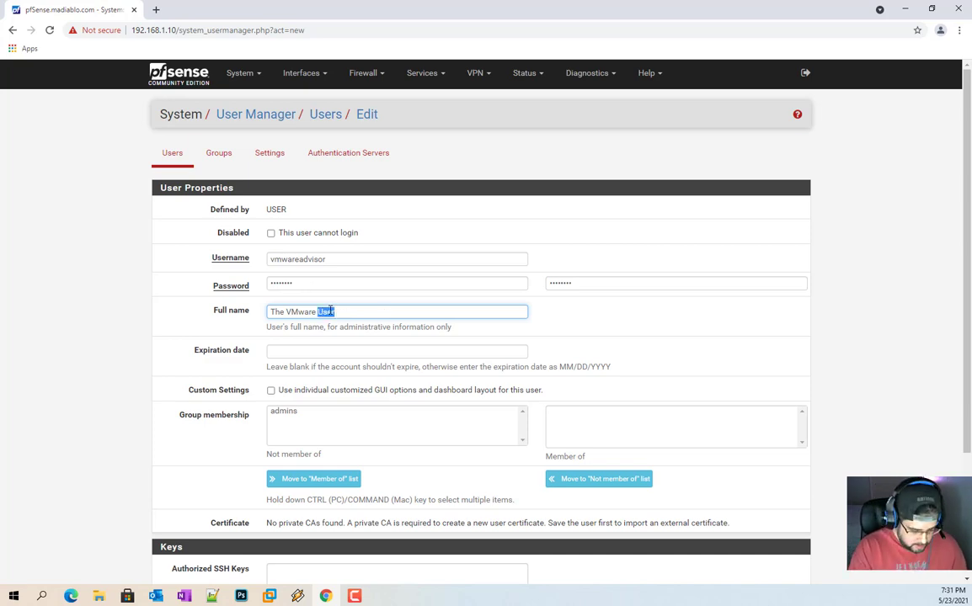
type("Adviso")
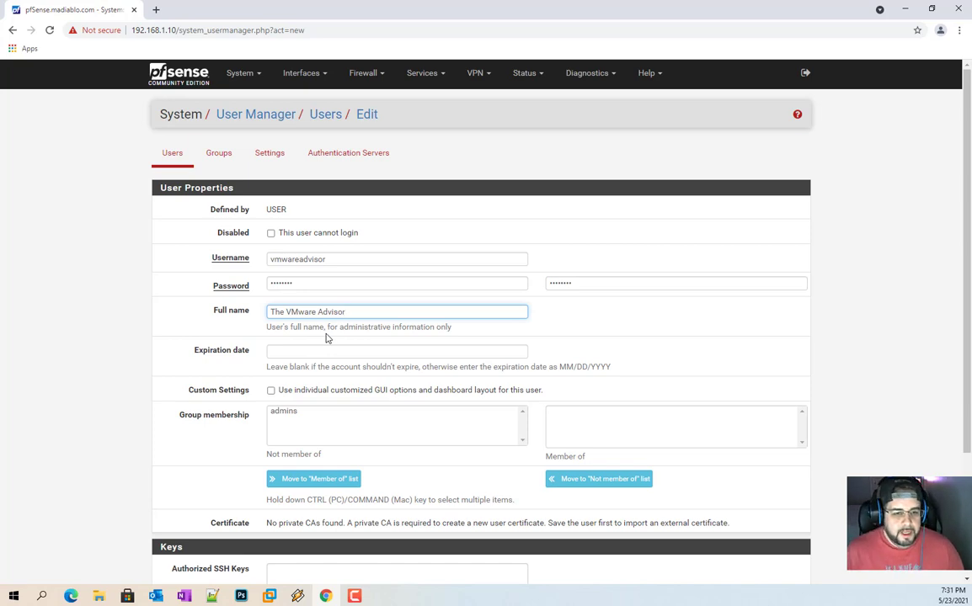
left_click(288, 354)
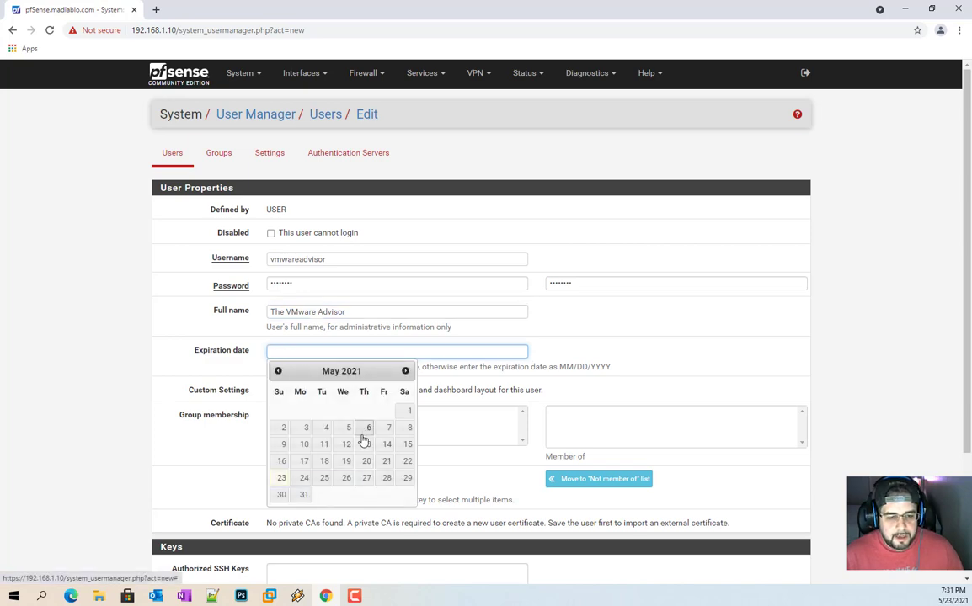
Step: Set the expiration date to 06/09/2021, then clear it so the account never expires
left_click(405, 371)
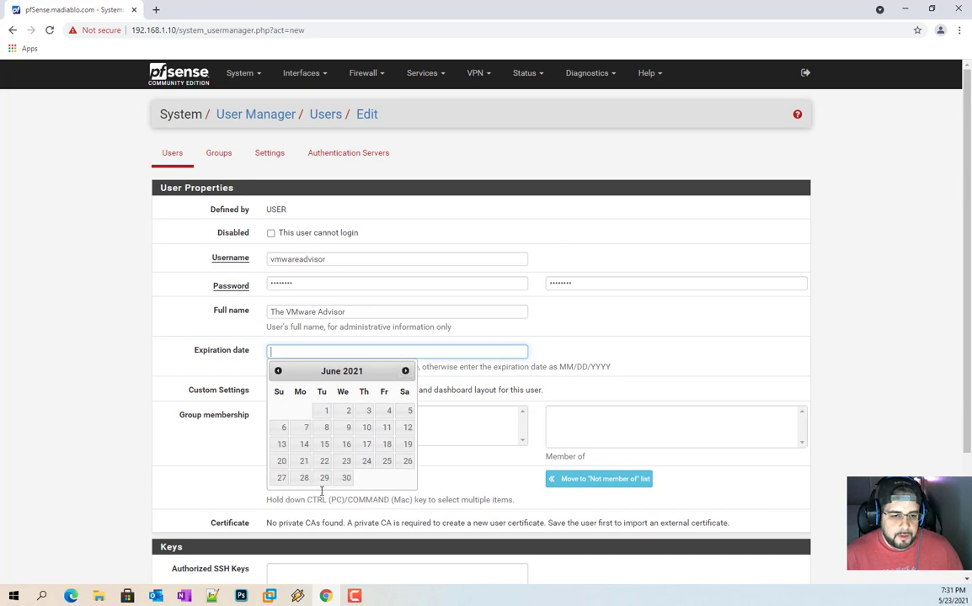
left_click(344, 431)
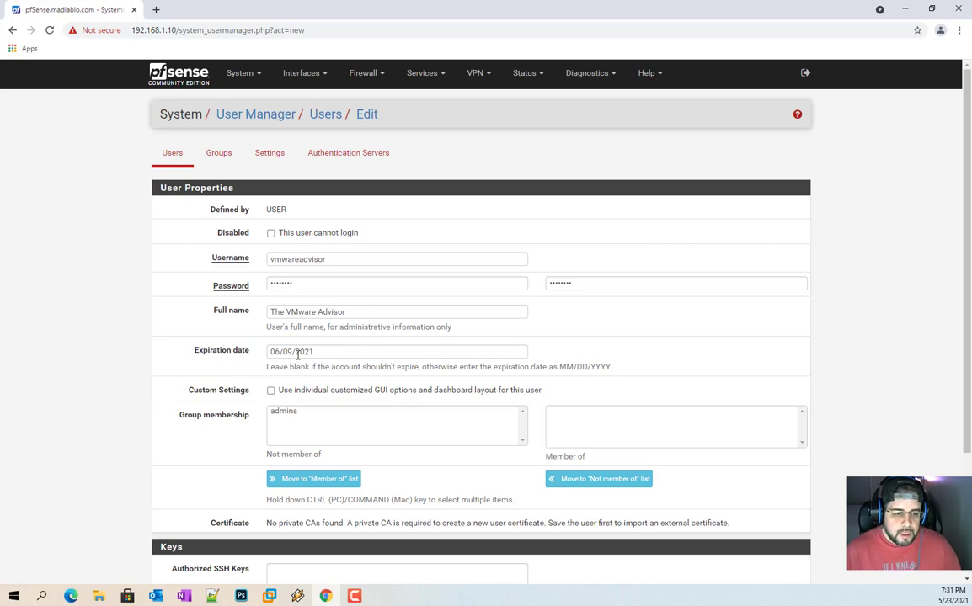
left_click(355, 350)
key("ctrl+a")
key("BackSpace")
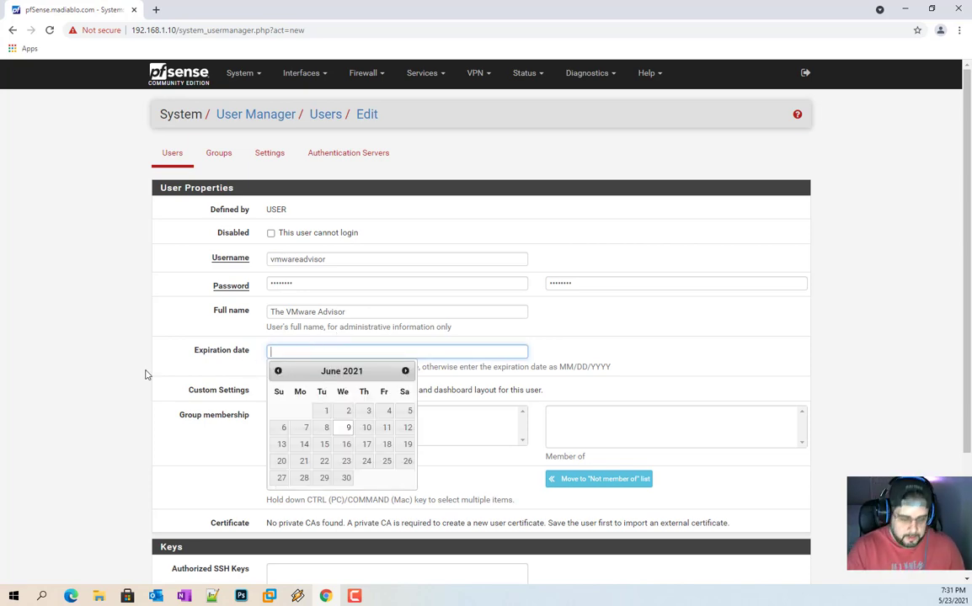
left_click(164, 333)
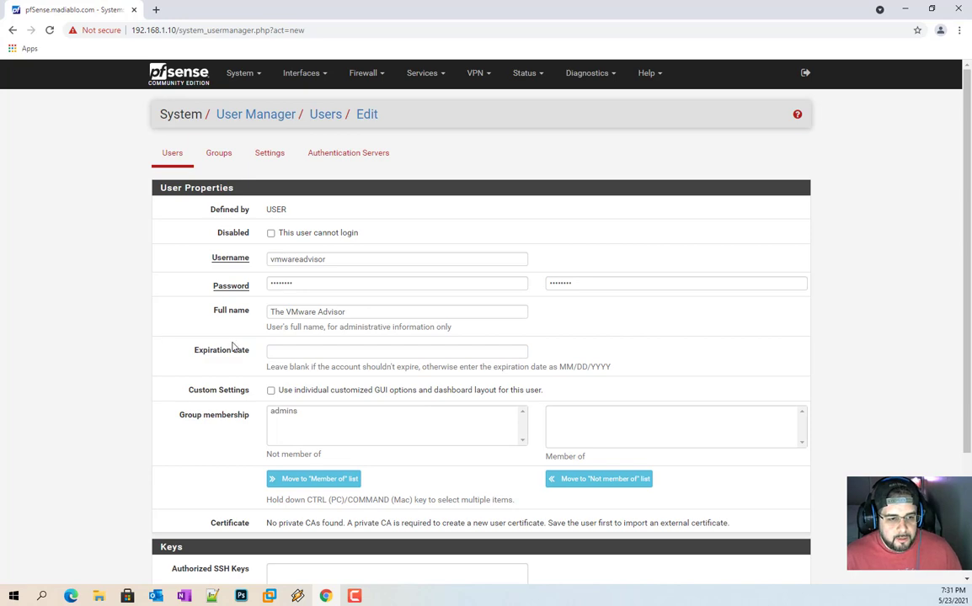
Step: Toggle custom interface settings on and back off, leaving them disabled
left_click(274, 392)
scroll(390, 446, "down", 1)
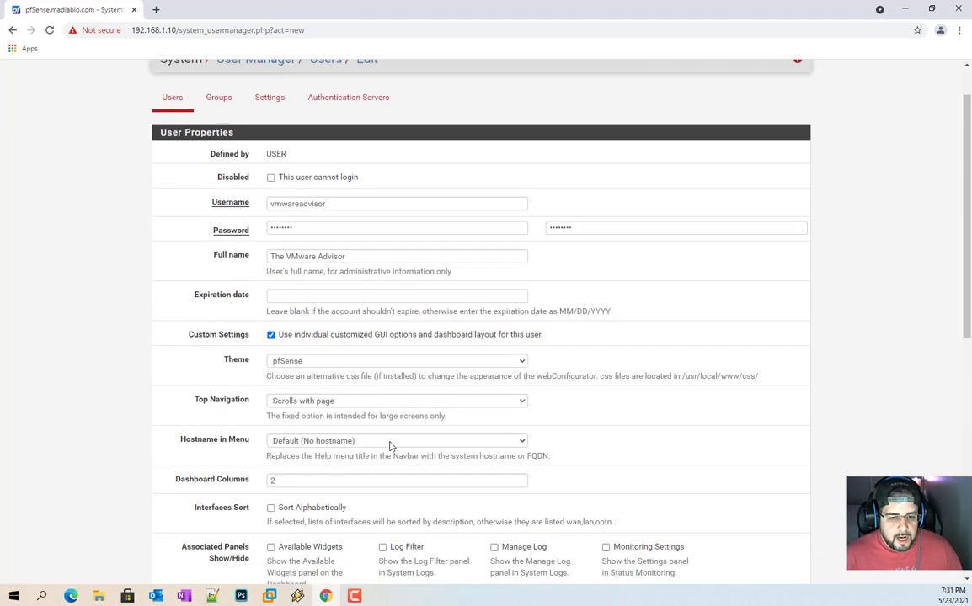
scroll(390, 446, "down", 3)
scroll(370, 387, "up", 1)
scroll(497, 405, "up", 1)
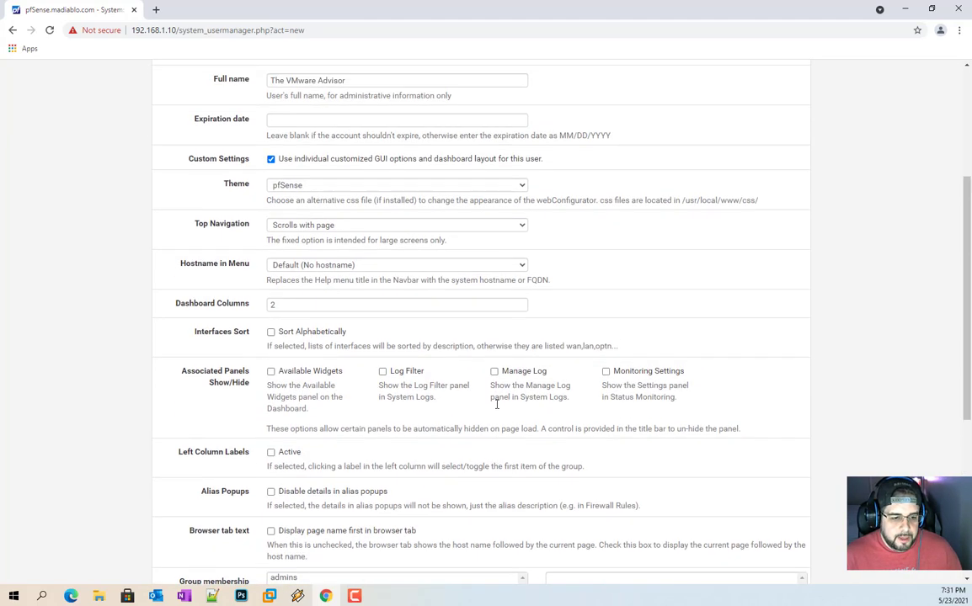
left_click(290, 160)
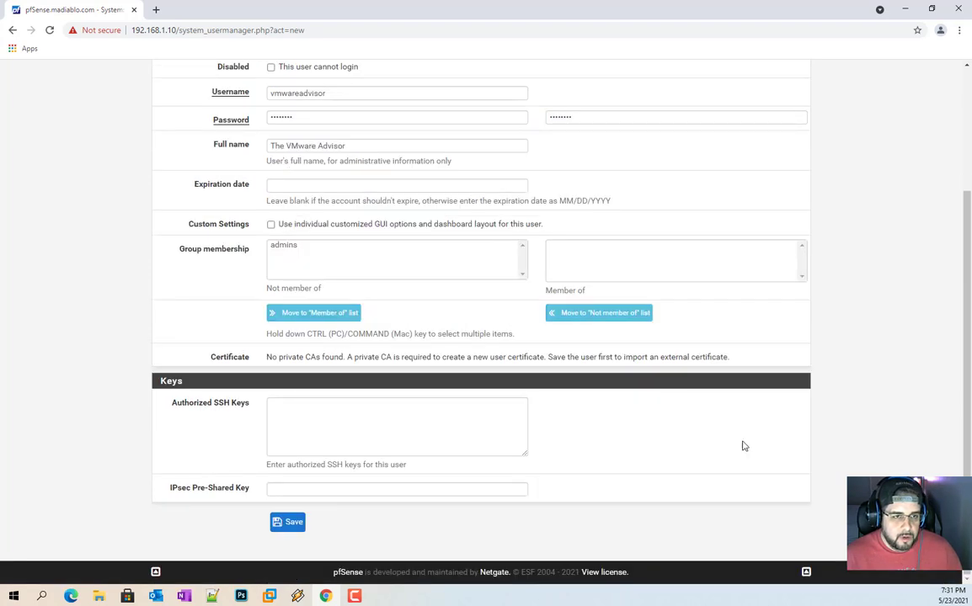
scroll(390, 329, "up", 2)
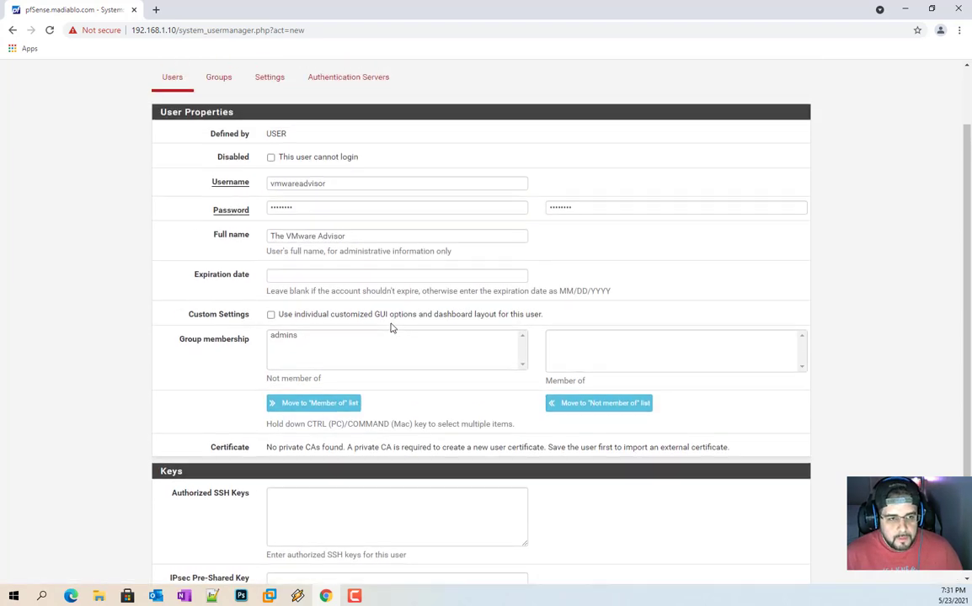
scroll(385, 332, "down", 2)
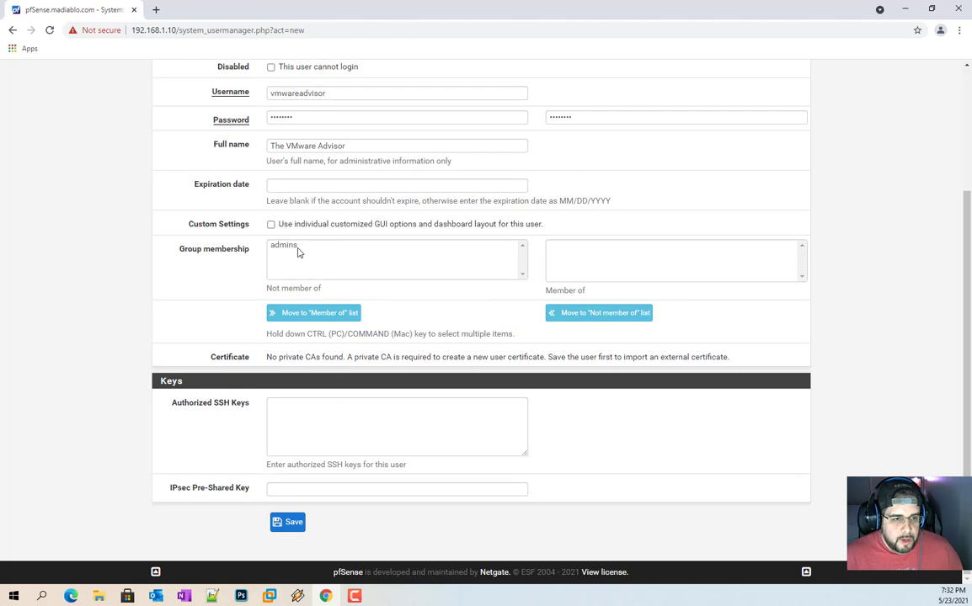
scroll(309, 257, "up", 1)
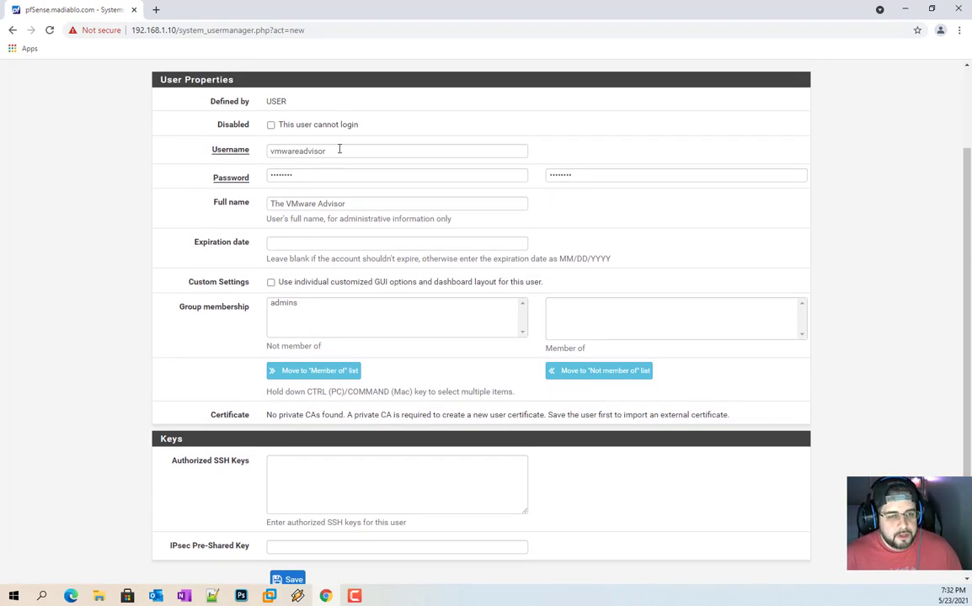
Step: Highlight admins in the group list and save the vmwareadvisor account without a group
left_click(285, 308)
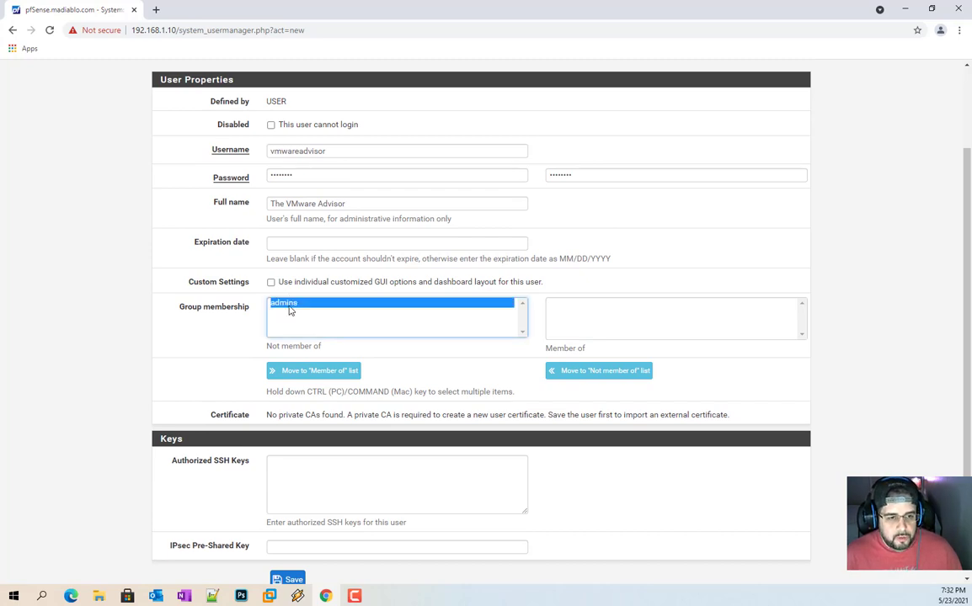
left_click(542, 303)
scroll(328, 396, "down", 1)
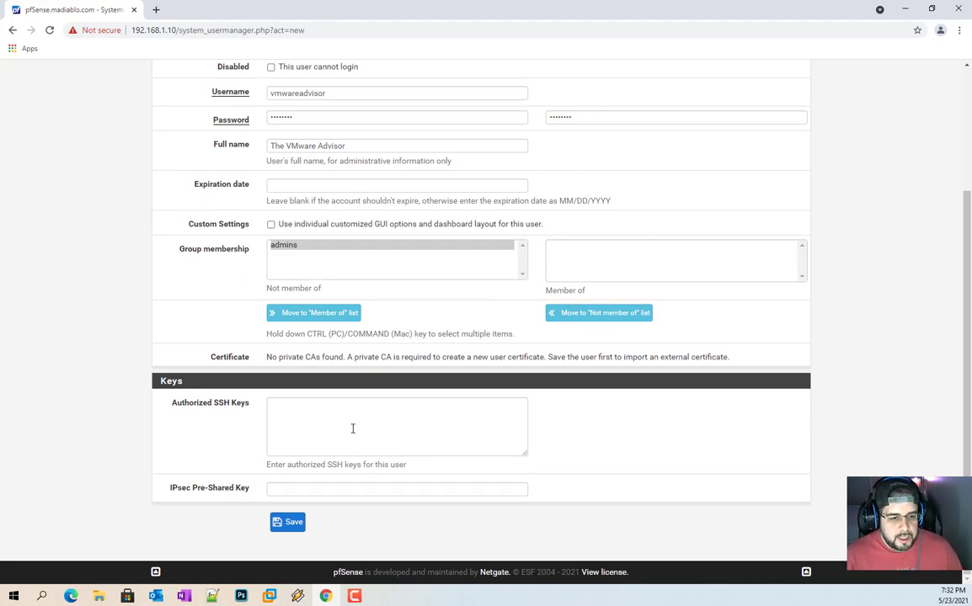
scroll(314, 191, "up", 3)
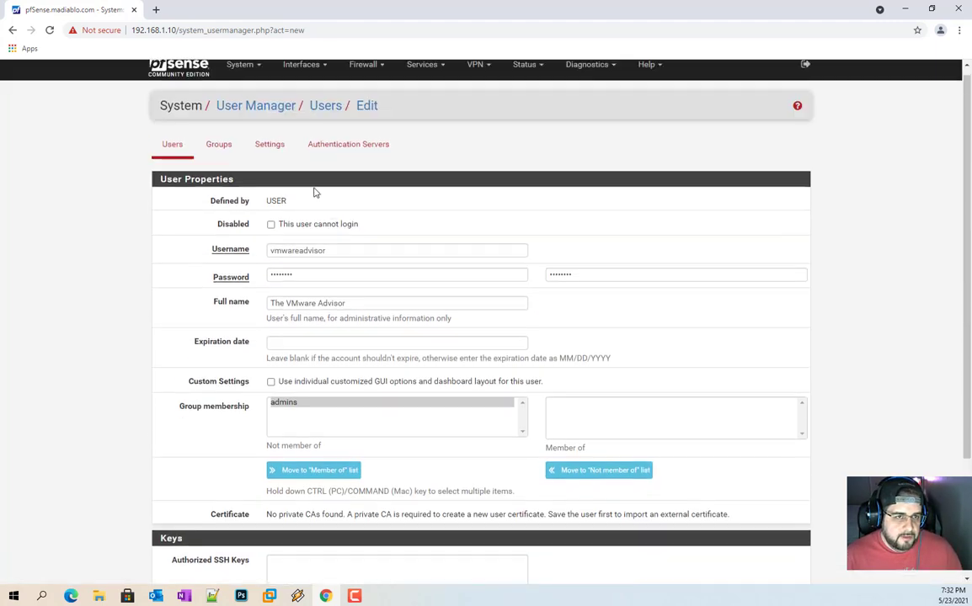
scroll(345, 337, "down", 3)
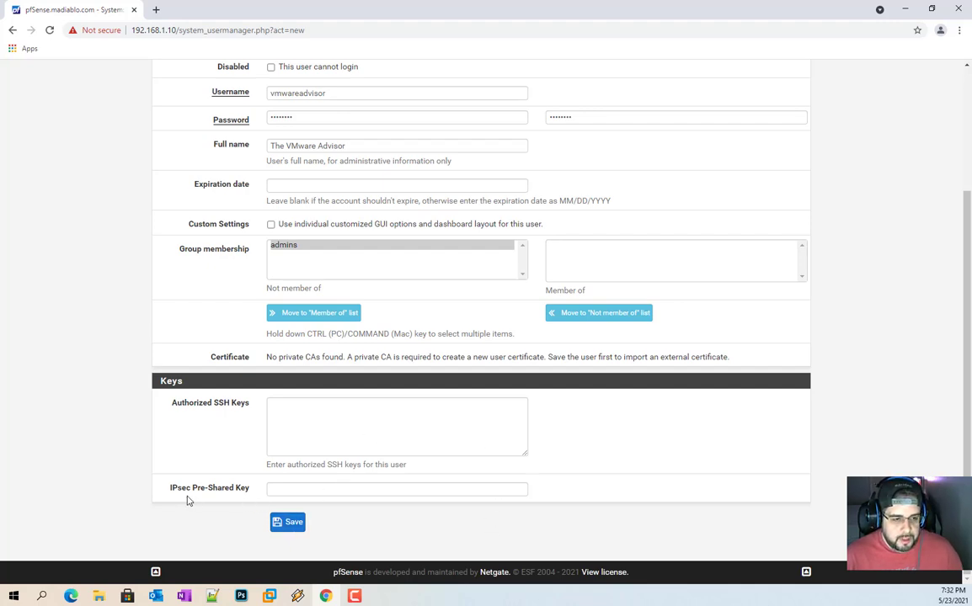
left_click(290, 523)
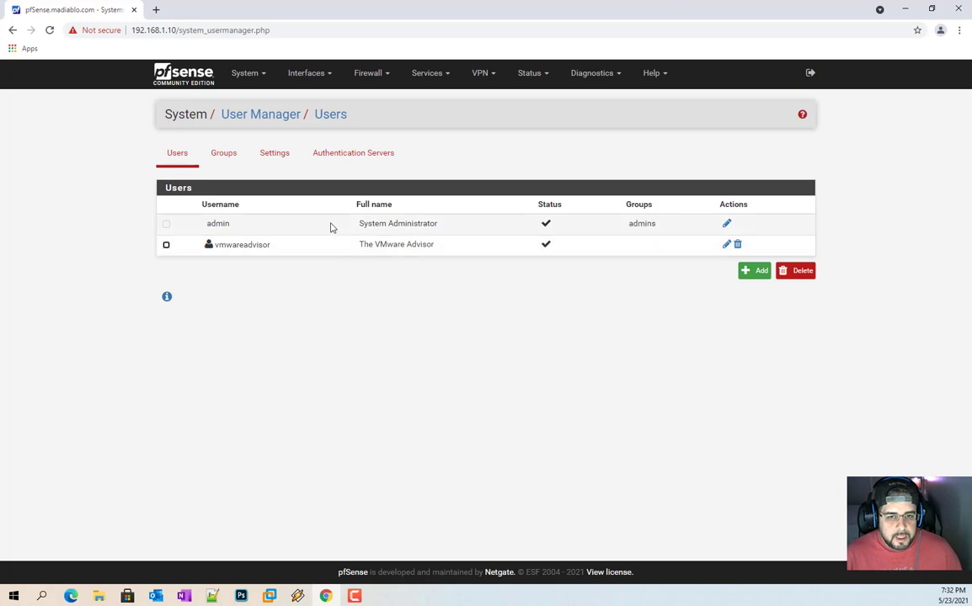
Step: Add a new user SuperAdmin with a password and matching confirmation
left_click(748, 271)
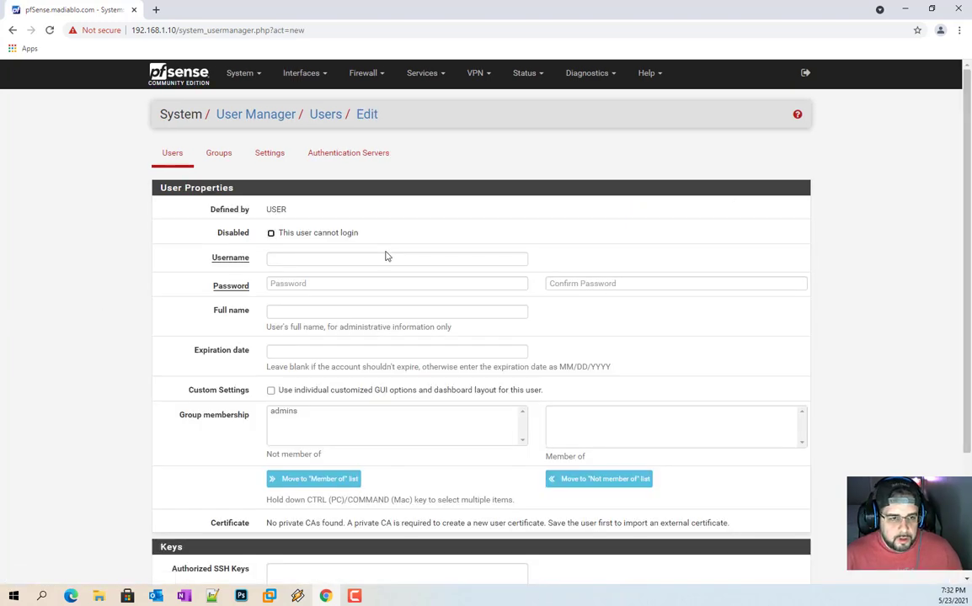
left_click(339, 257)
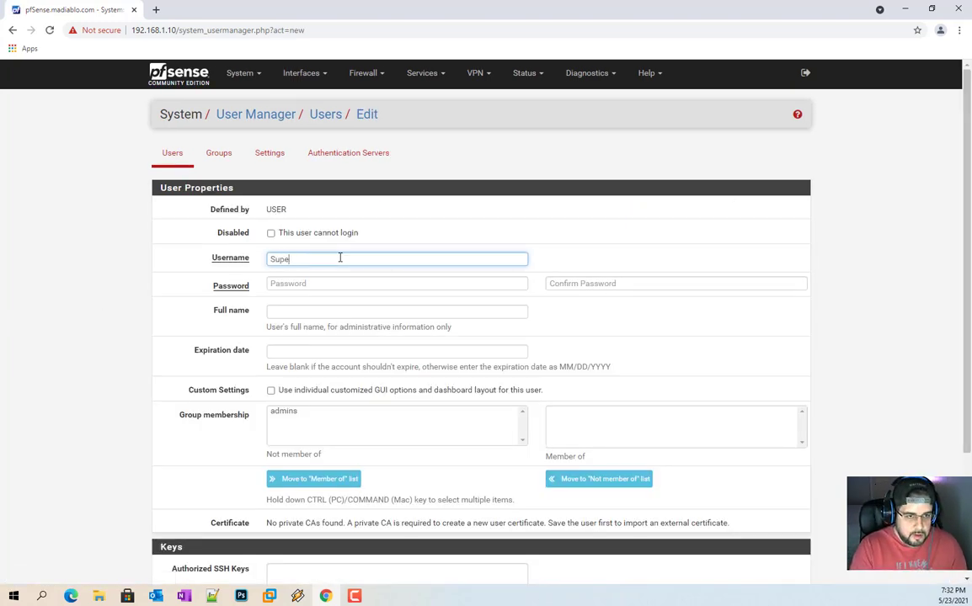
left_click(337, 282)
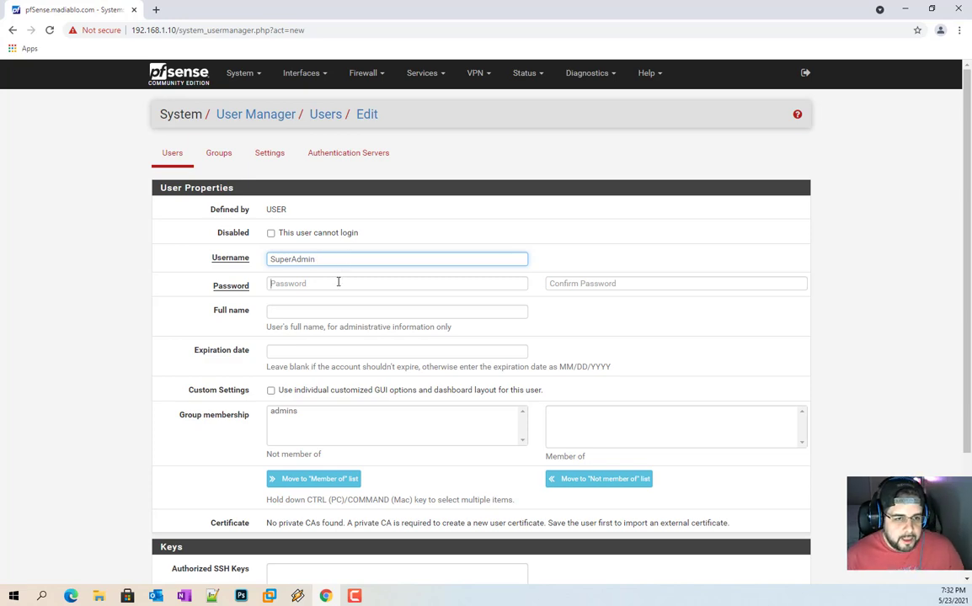
type("p")
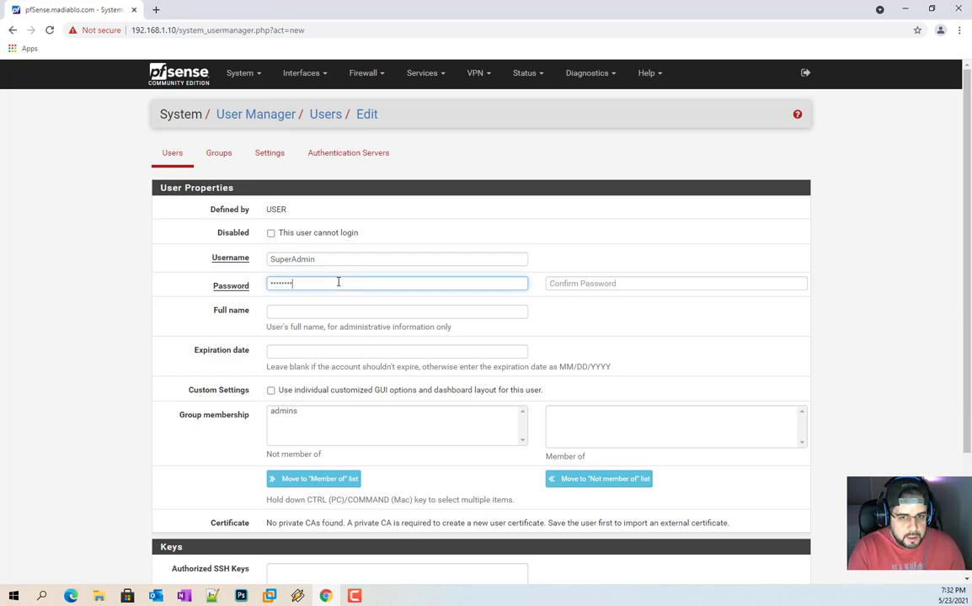
key("Tab")
type("pas")
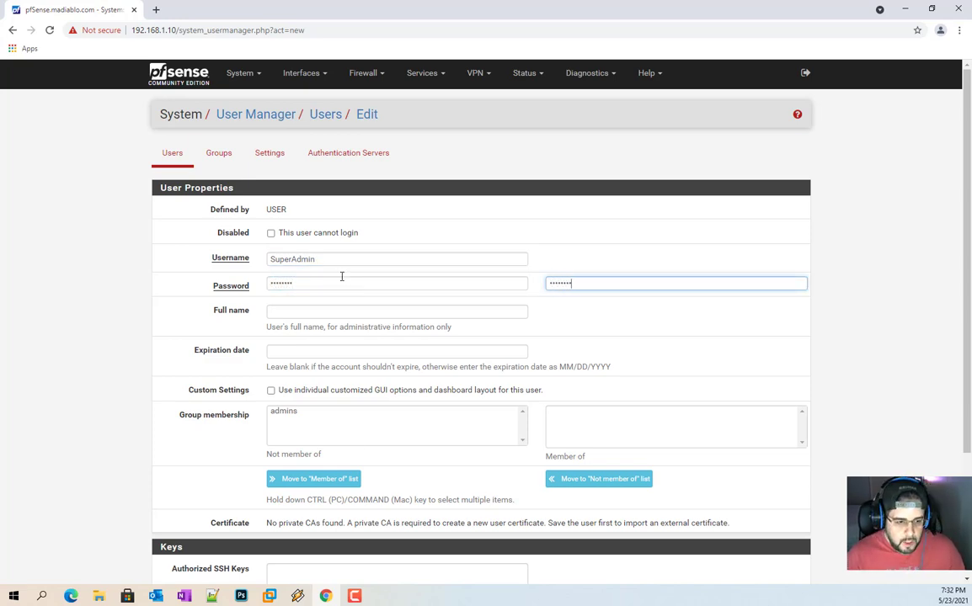
Step: Copy the SuperAdmin username into Notepad++ and enter full name The Super Admin
left_click(265, 597)
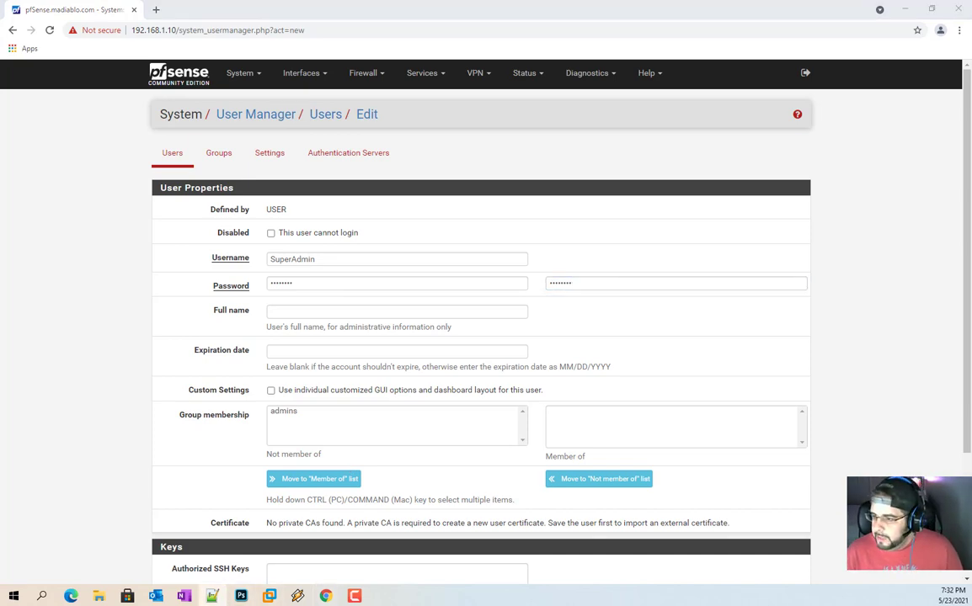
double_click(343, 258)
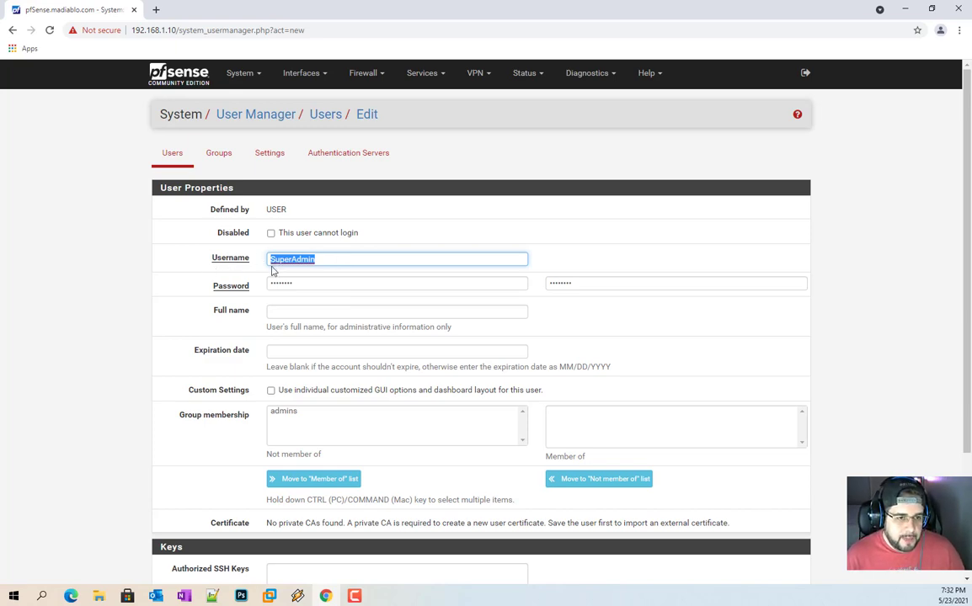
key("alt+Tab")
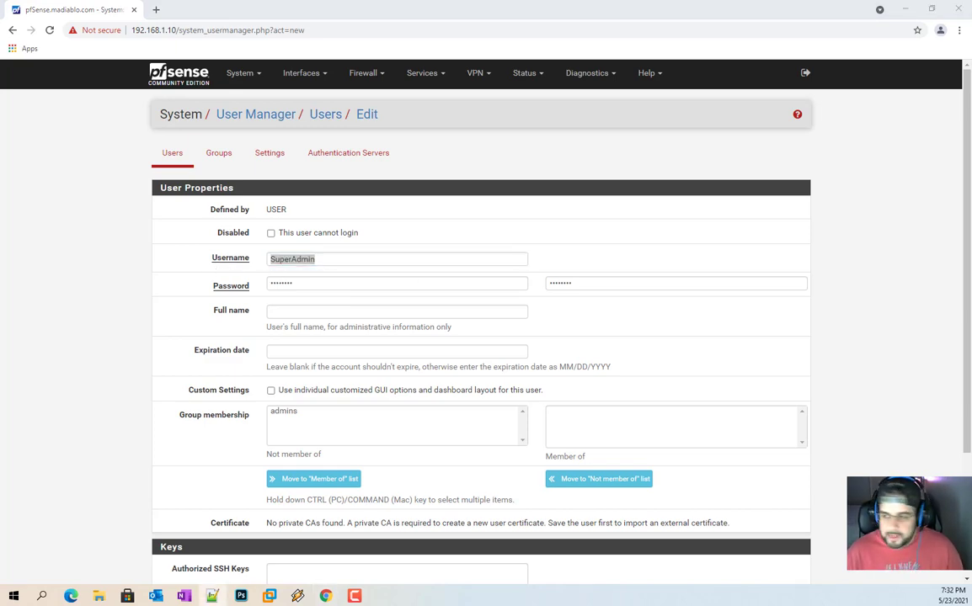
left_click(372, 309)
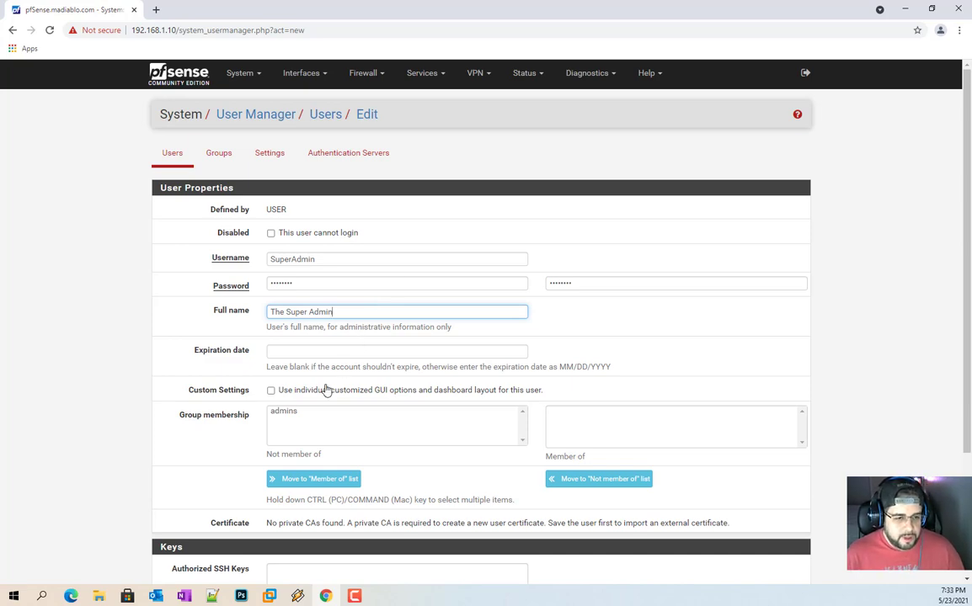
Step: Add SuperAdmin to the admins group and save the account
left_click(278, 411)
left_click(295, 480)
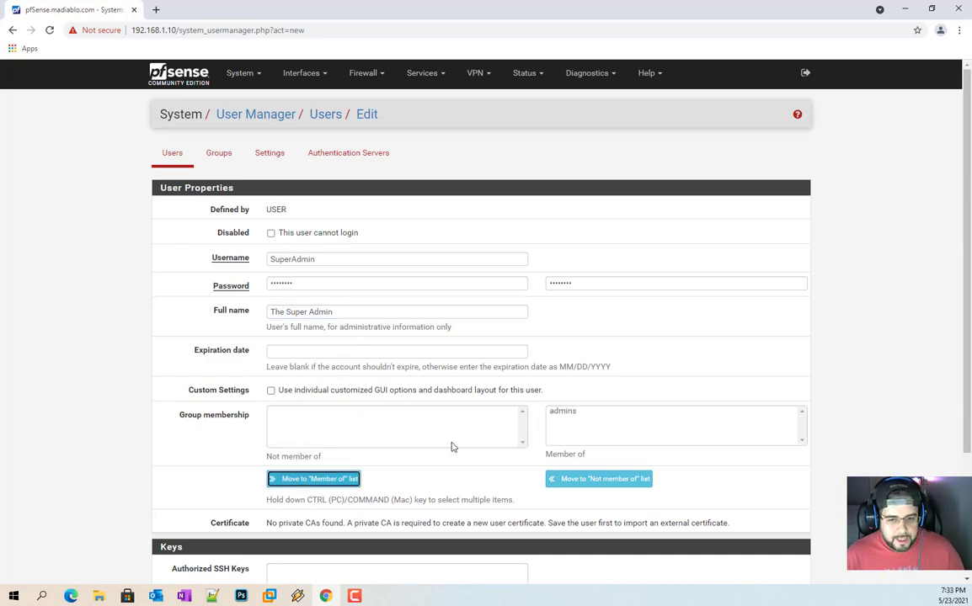
scroll(409, 403, "down", 3)
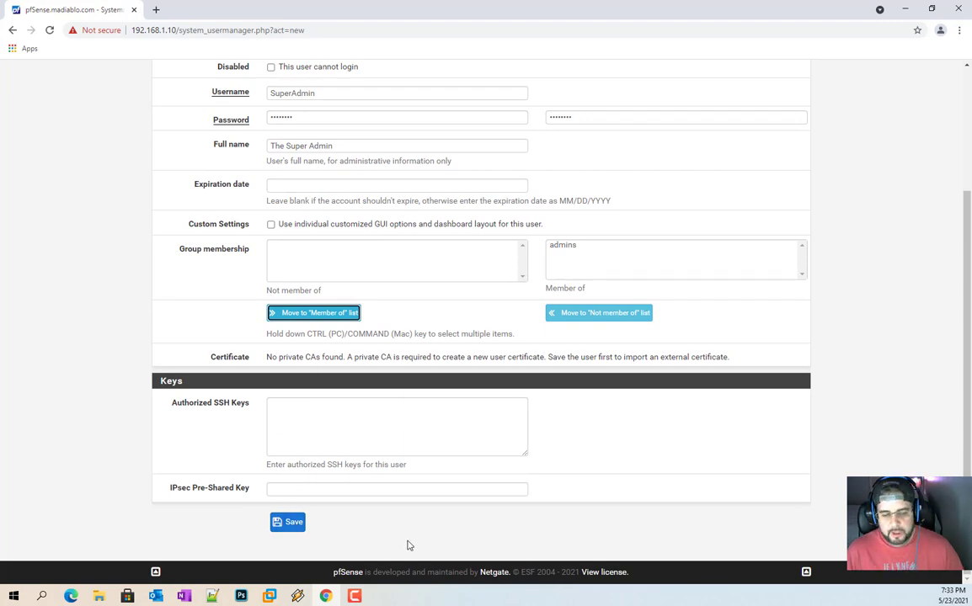
scroll(337, 387, "up", 3)
scroll(299, 327, "down", 2)
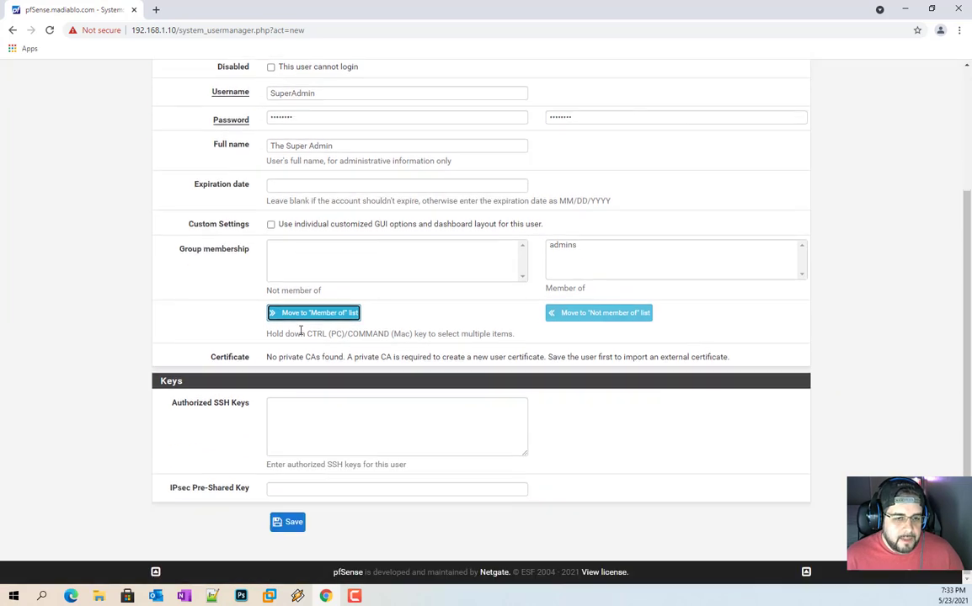
left_click(278, 522)
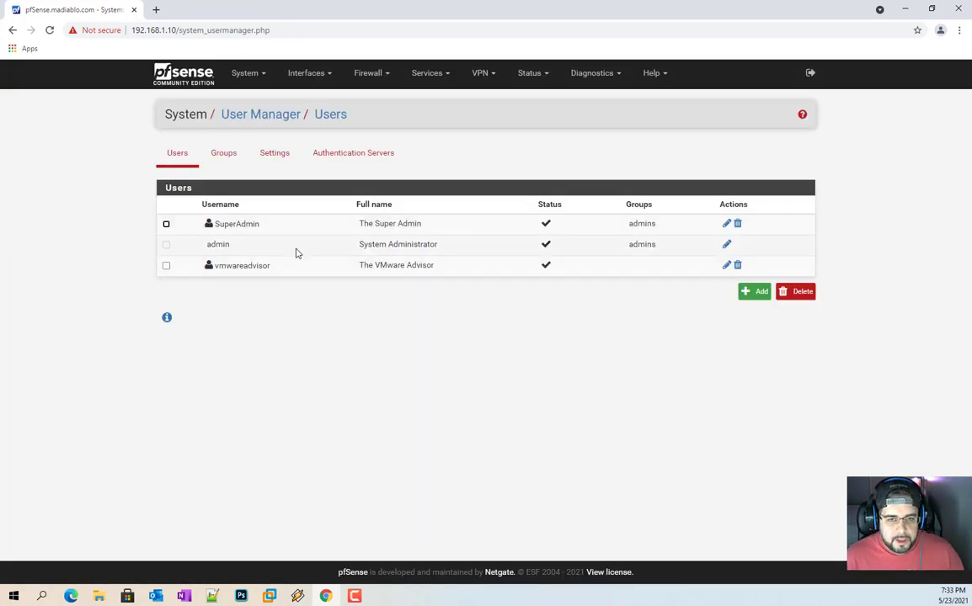
left_click(727, 245)
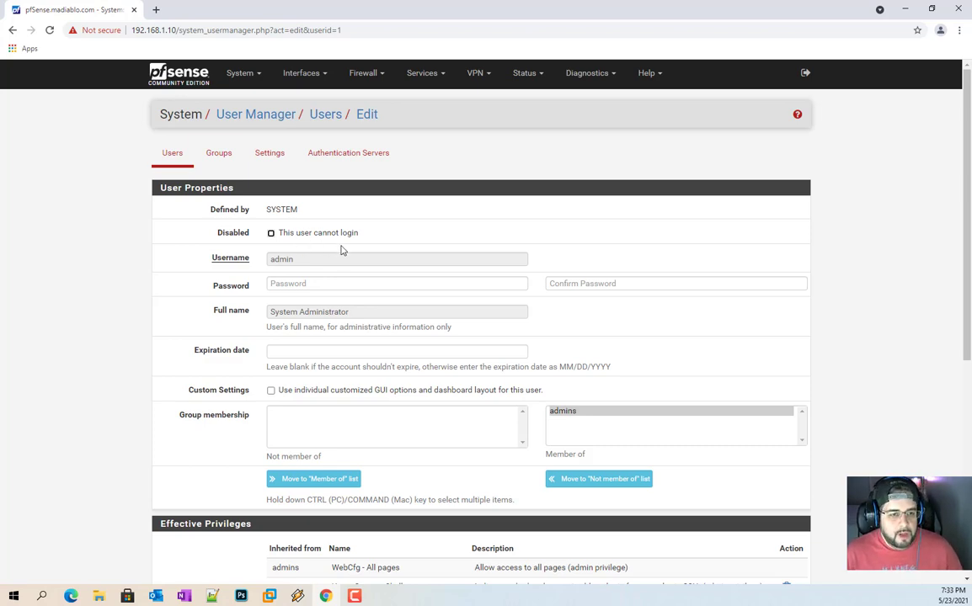
left_click(272, 232)
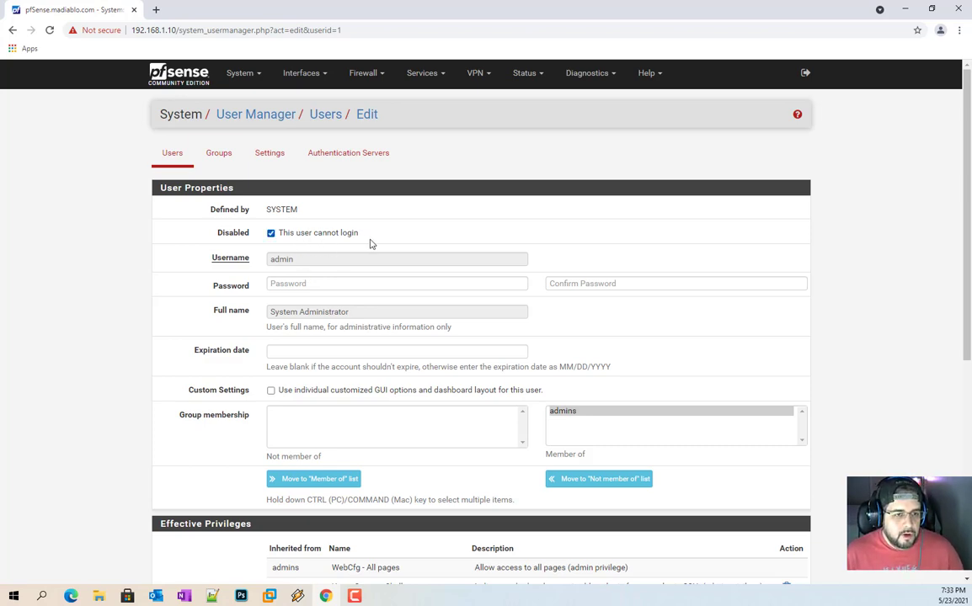
scroll(431, 233, "down", 4)
scroll(404, 412, "down", 1)
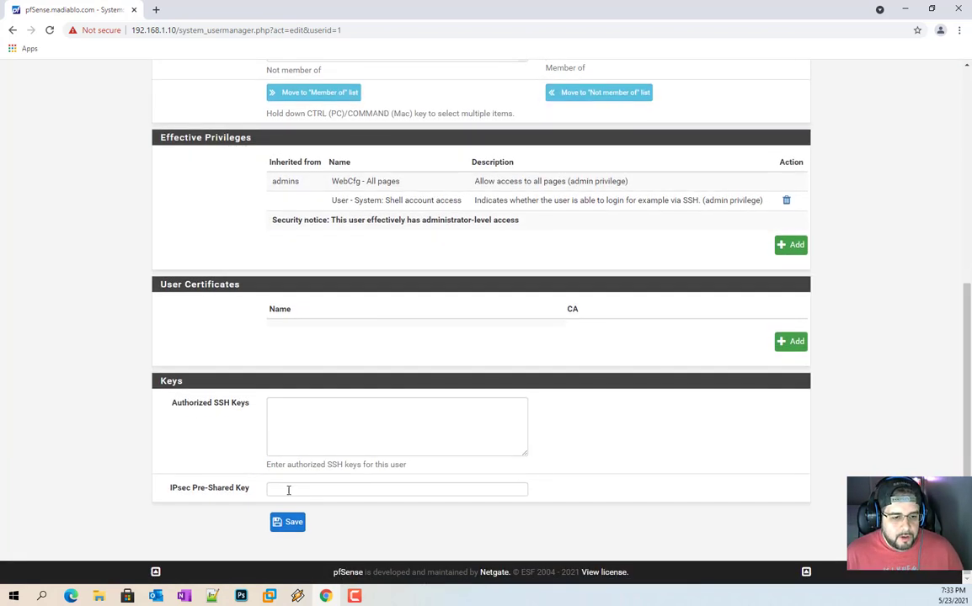
left_click(295, 521)
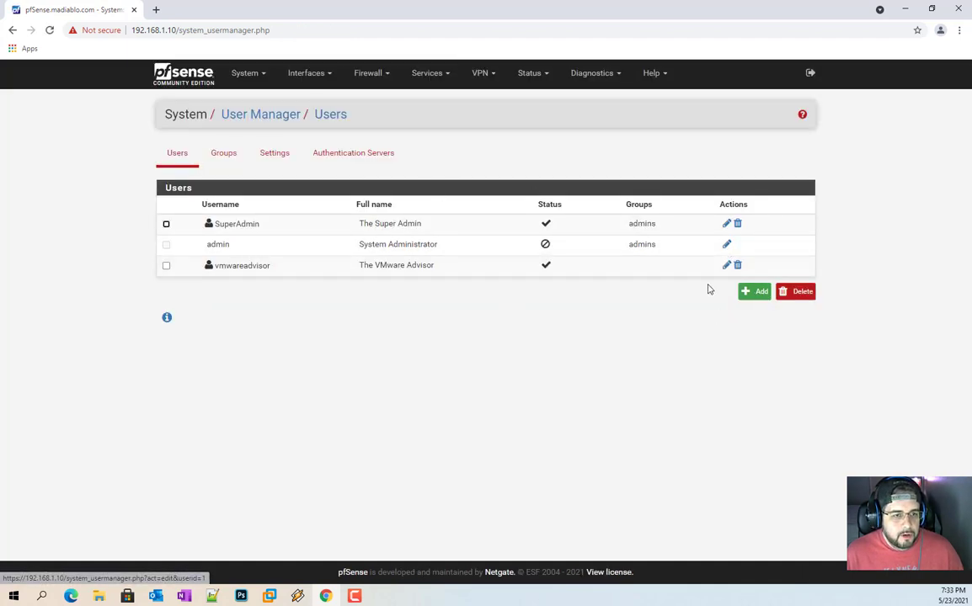
left_click(727, 246)
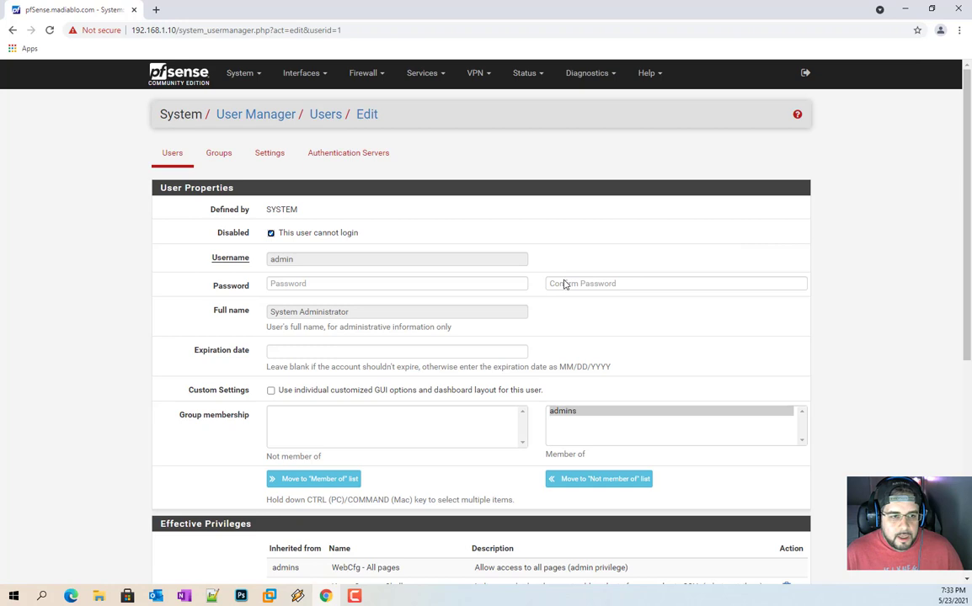
left_click(292, 236)
scroll(336, 354, "down", 5)
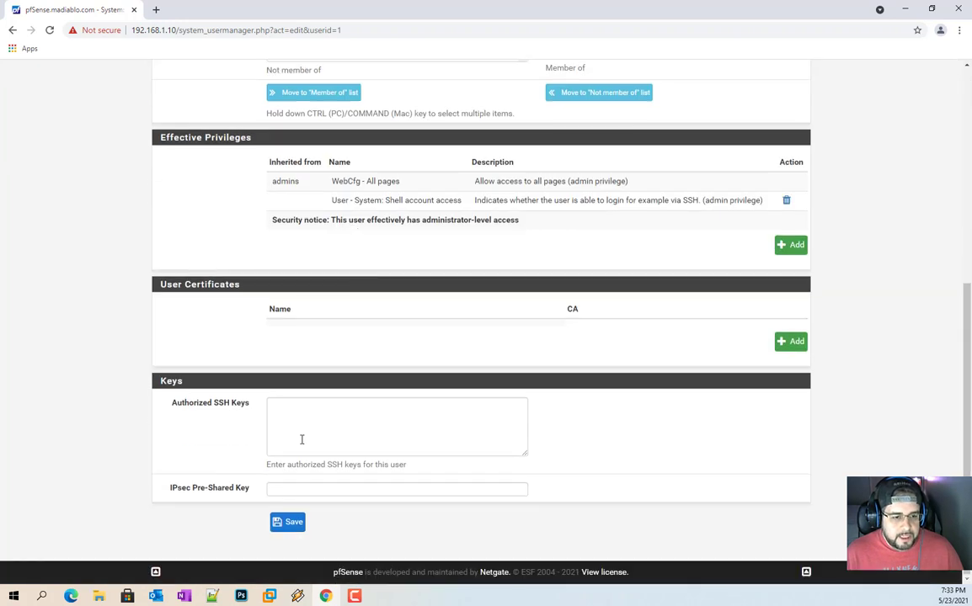
left_click(288, 523)
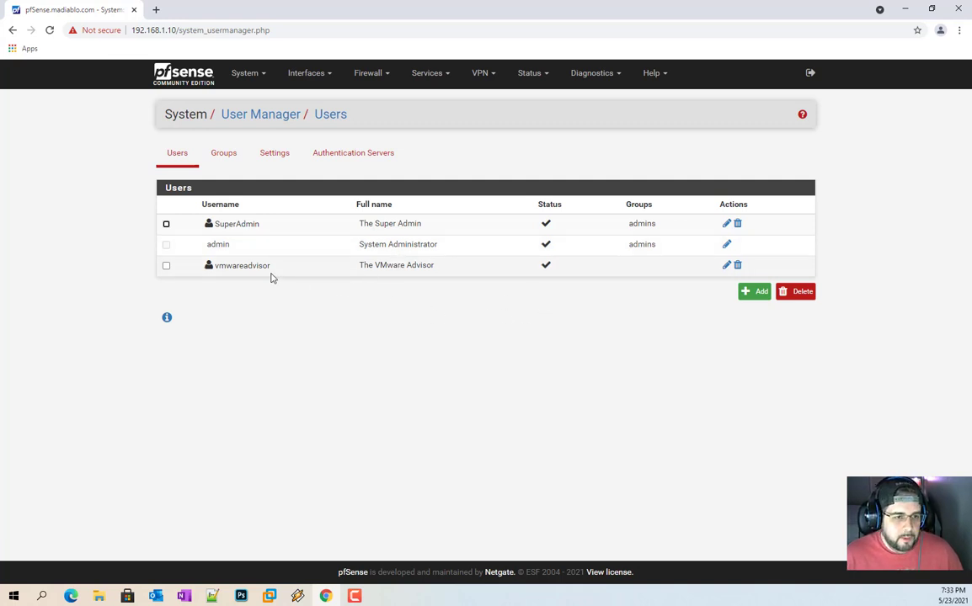
Step: Edit vmwareadvisor and open Add Privileges from its Effective Privileges section
left_click(726, 265)
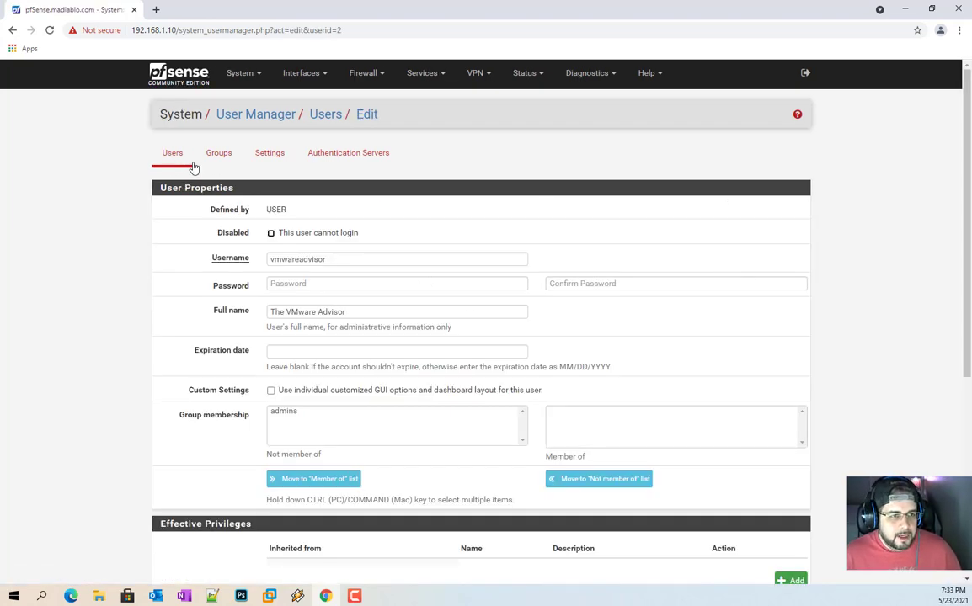
scroll(321, 280, "down", 5)
scroll(364, 287, "up", 5)
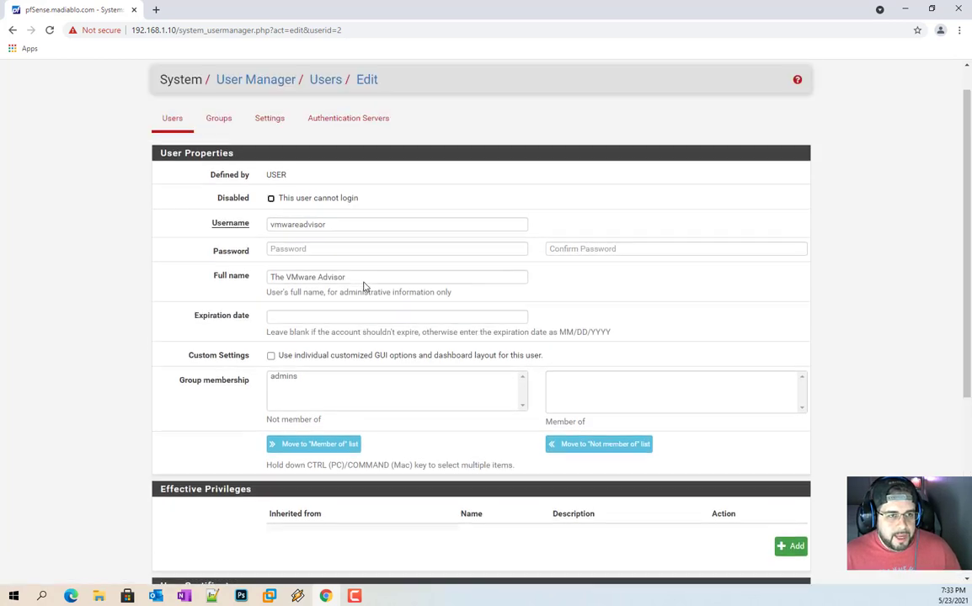
scroll(445, 302, "down", 4)
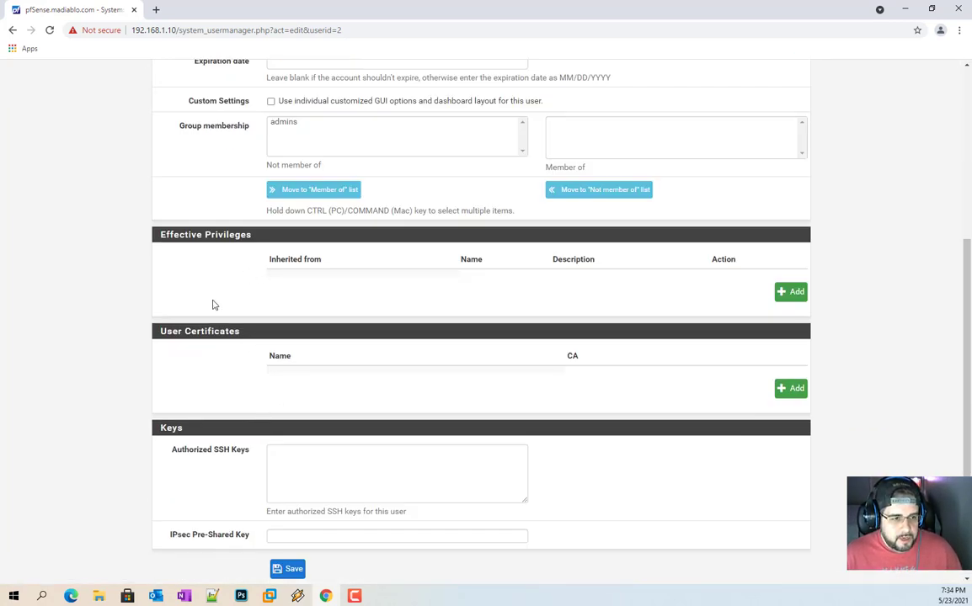
scroll(395, 451, "down", 1)
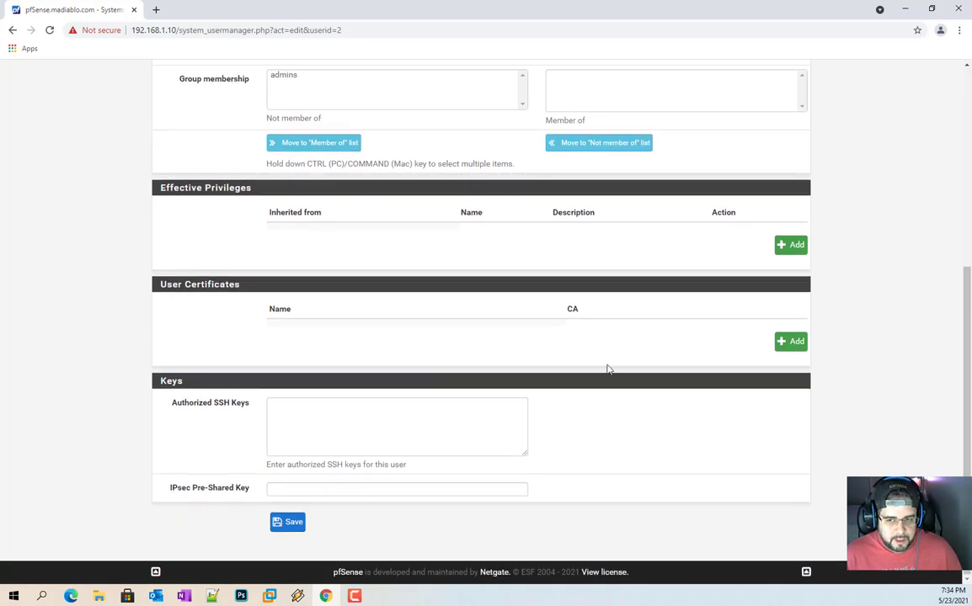
left_click(780, 245)
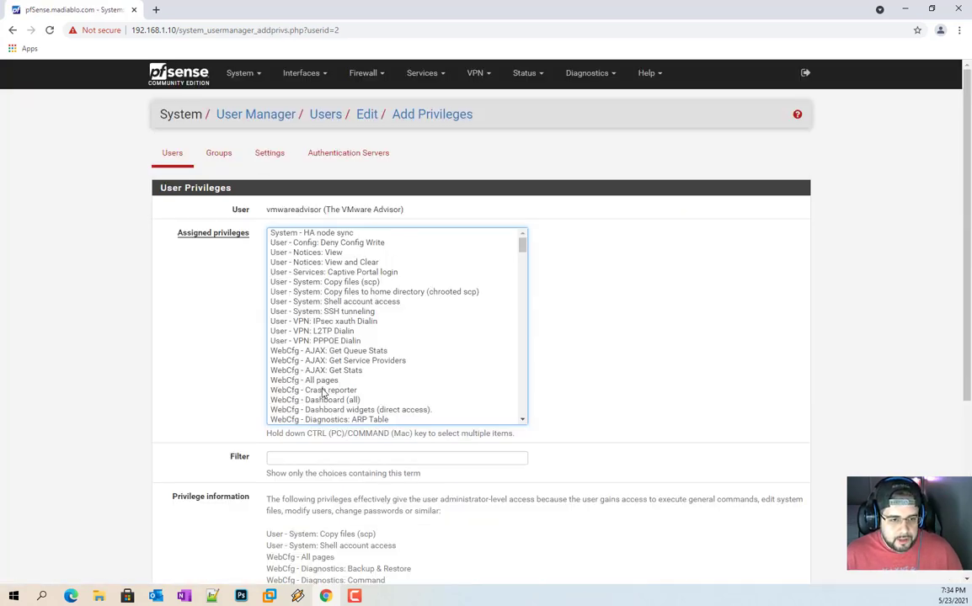
Step: Try several privilege selections, ending with only WebCfg - All pages selected
scroll(328, 320, "down", 3)
scroll(341, 354, "up", 3)
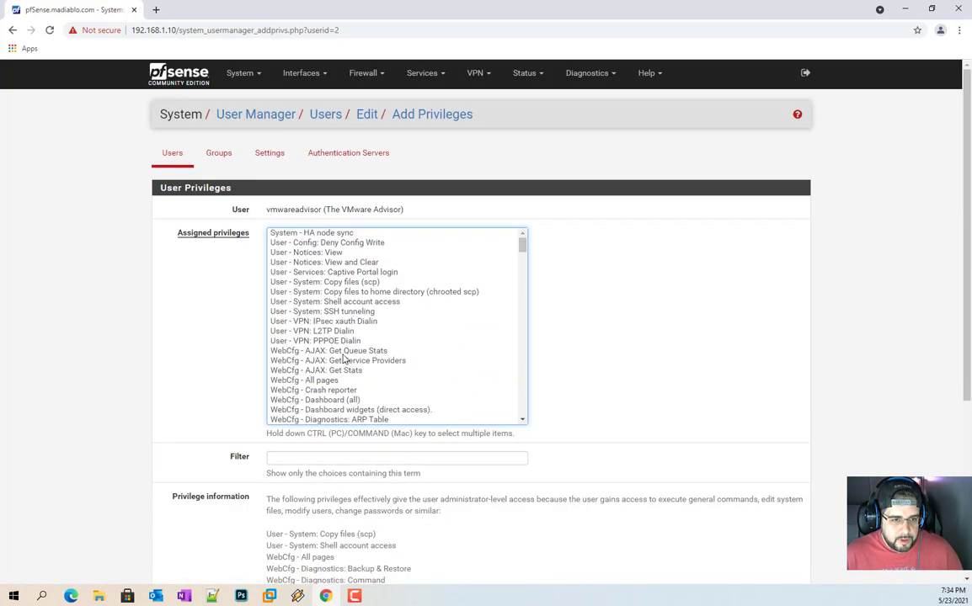
left_click(335, 380)
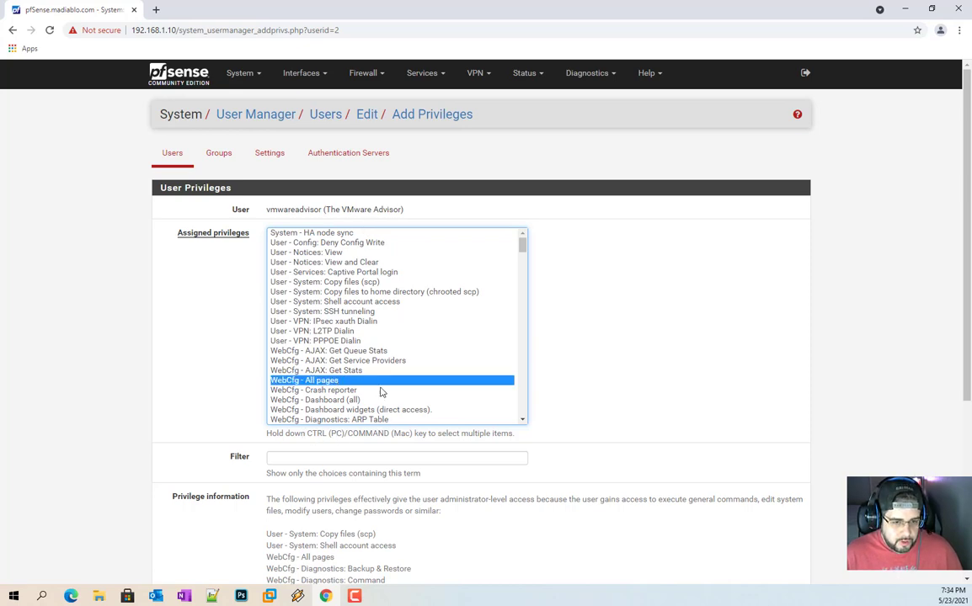
left_click(412, 332, "ctrl")
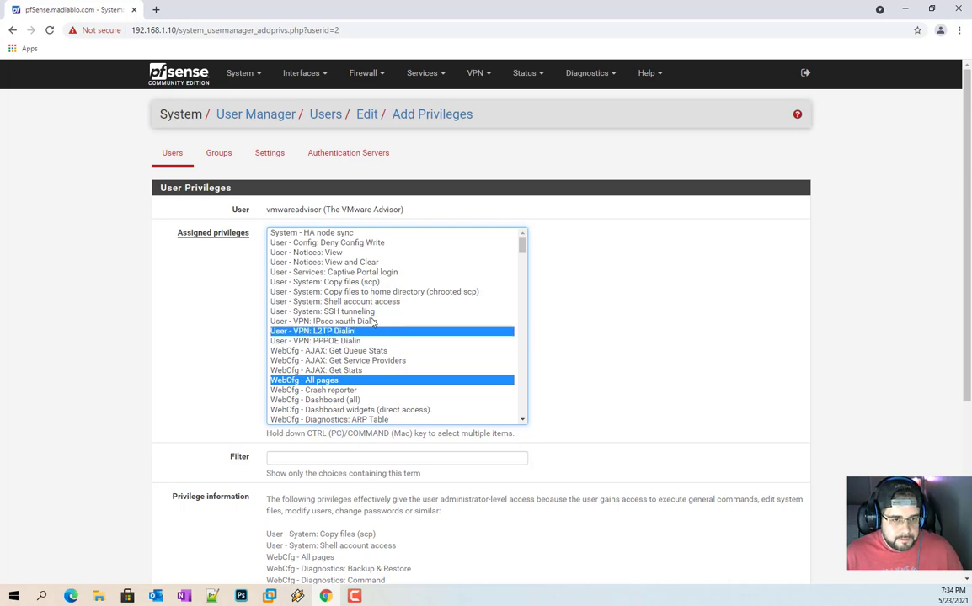
scroll(372, 322, "down", 3)
scroll(376, 352, "down", 5)
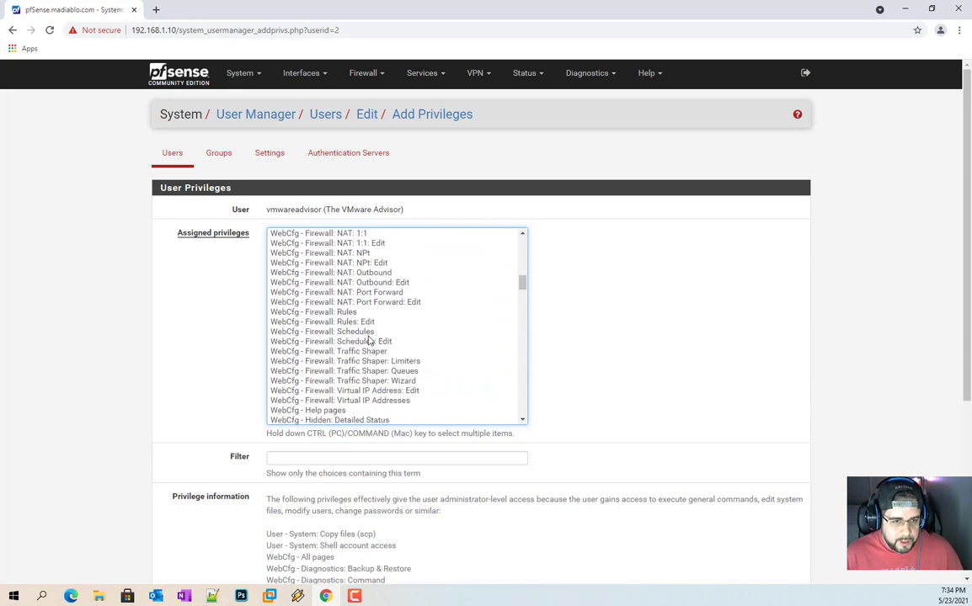
left_click_drag(363, 313, 362, 333)
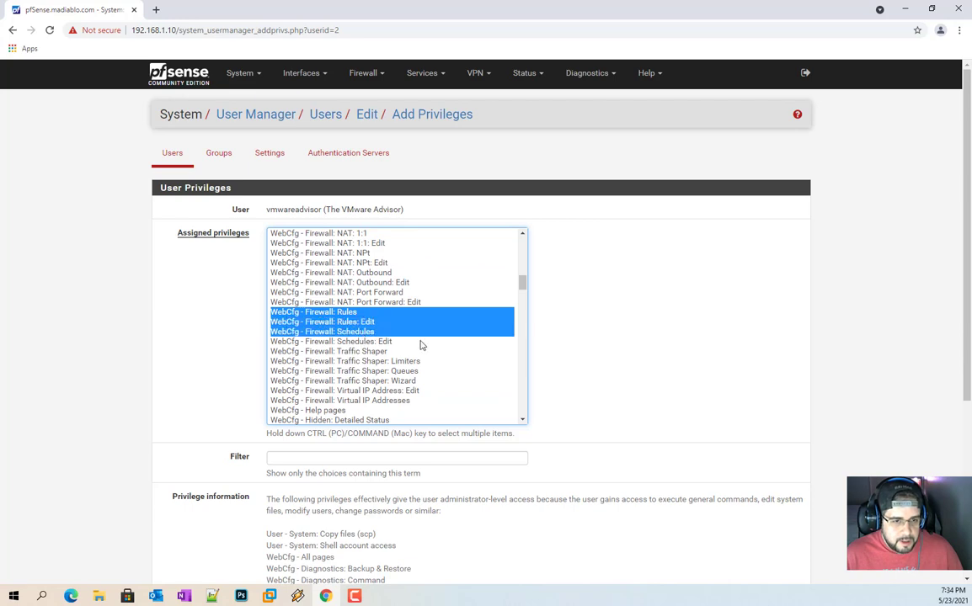
left_click_drag(421, 345, 420, 343)
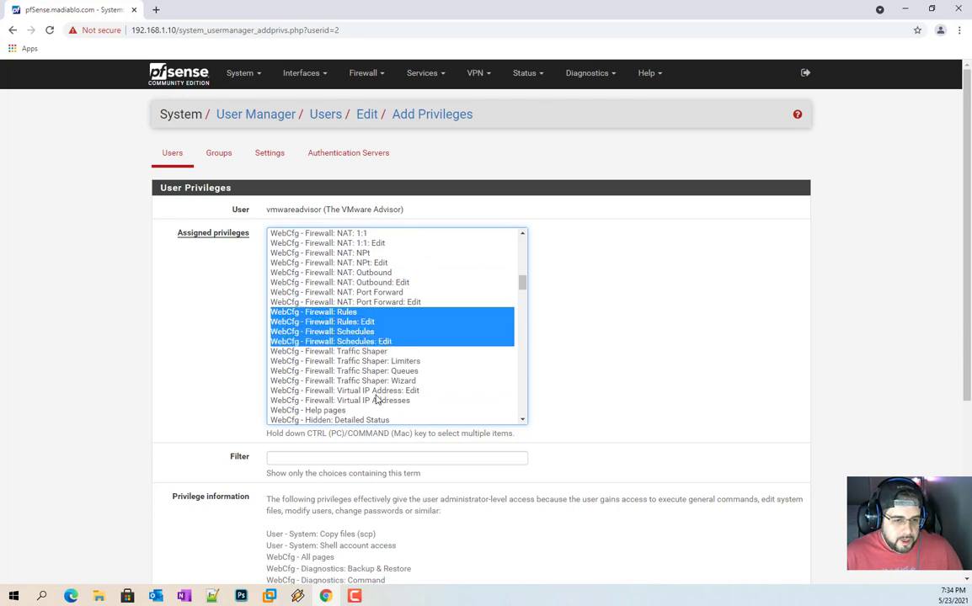
scroll(421, 317, "up", 2)
left_click_drag(362, 280, 390, 361)
scroll(388, 330, "up", 20)
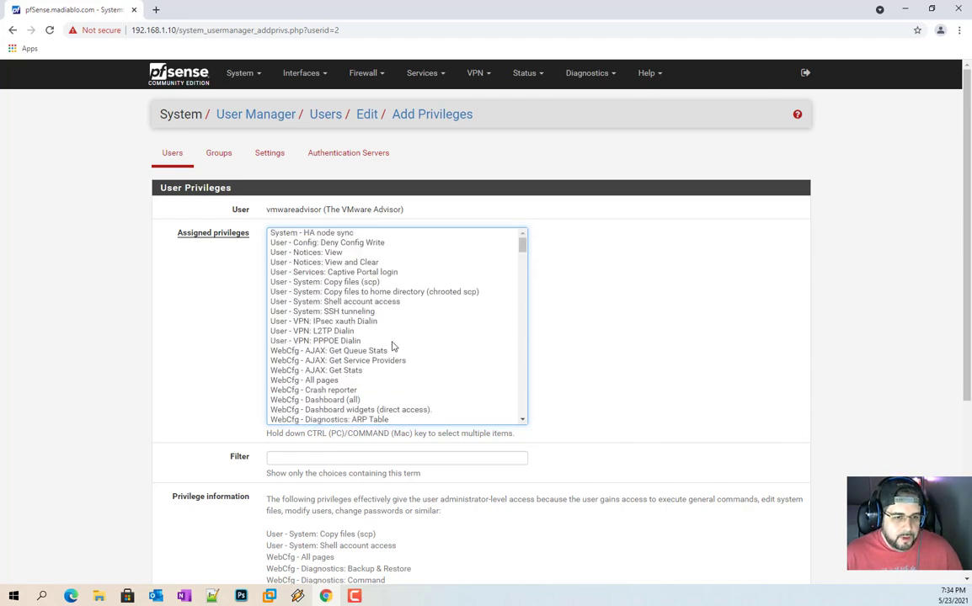
left_click(327, 380)
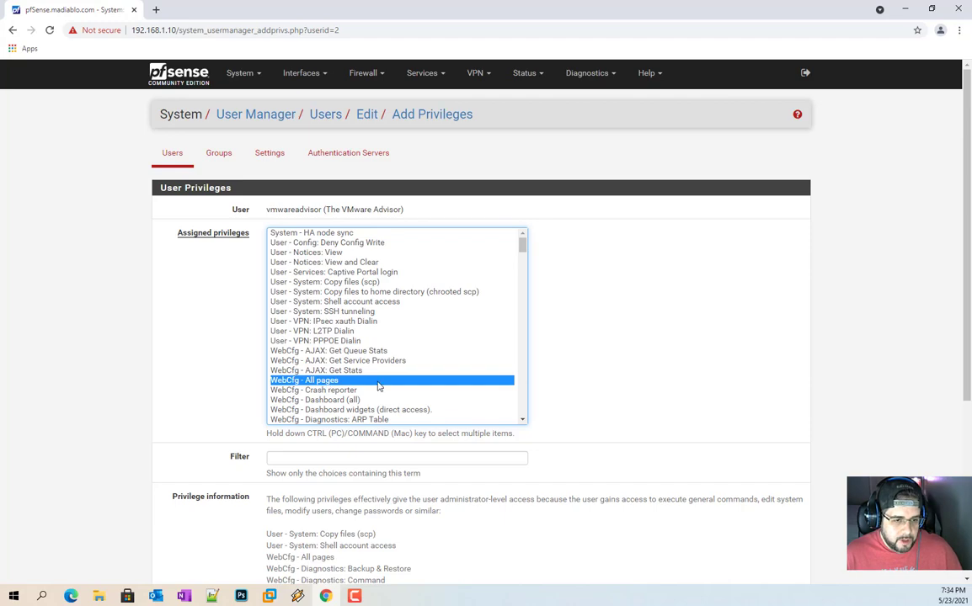
Step: Add the User Manager, User Settings, Login/Logout/Dashboard and Install Package privileges
scroll(379, 386, "down", 15)
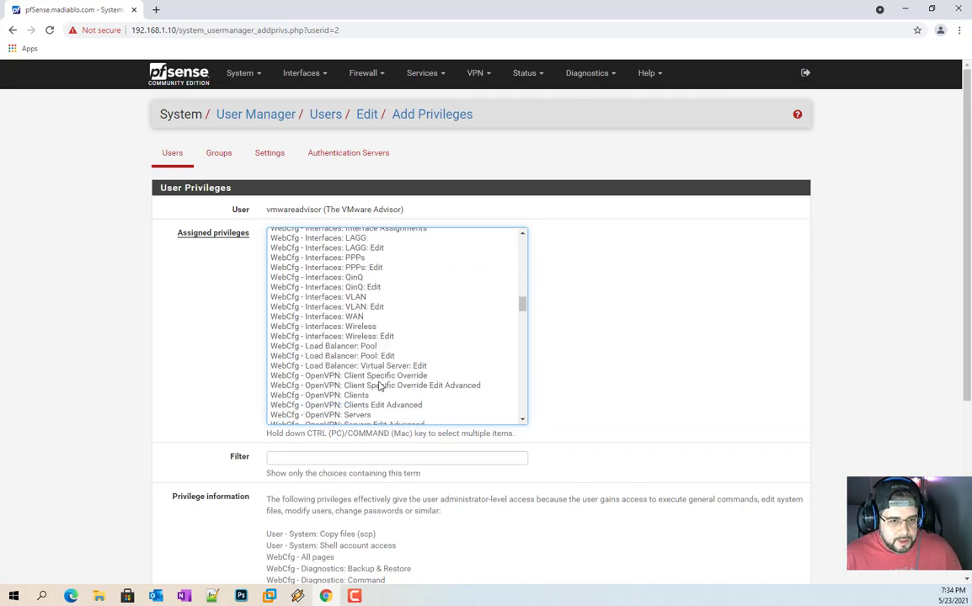
scroll(380, 386, "down", 15)
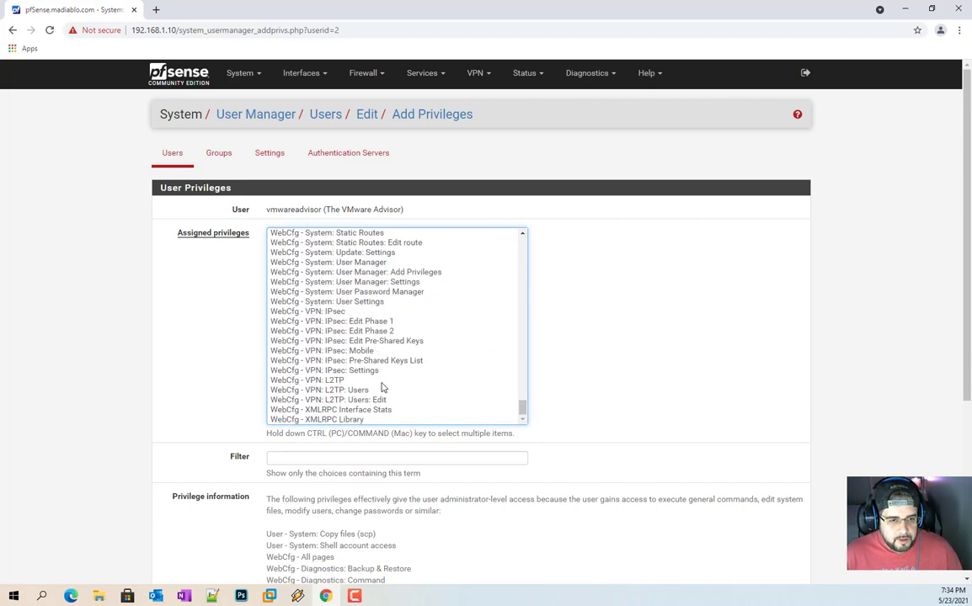
scroll(381, 386, "down", 5)
scroll(381, 386, "up", 8)
left_click(367, 417)
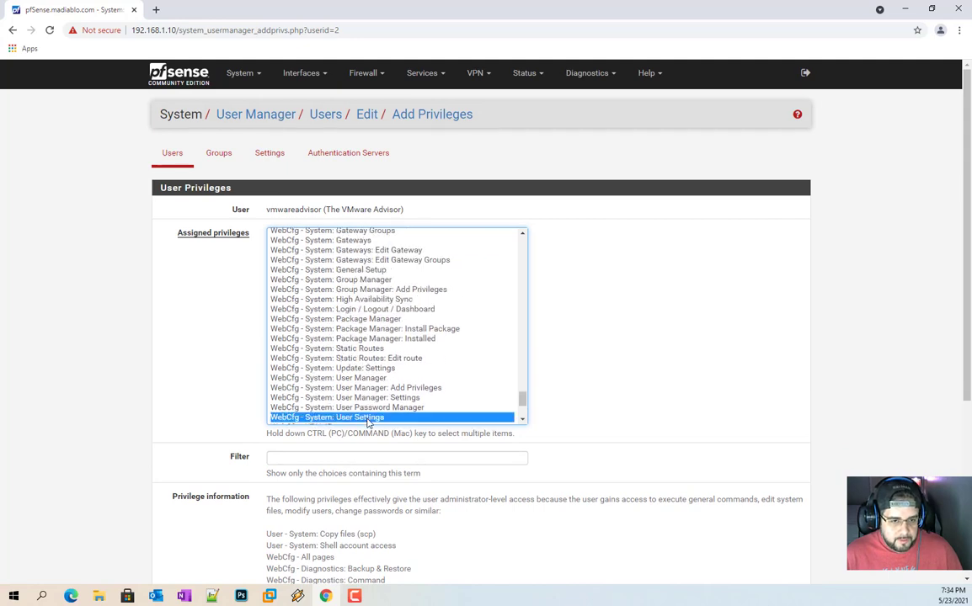
left_click_drag(378, 417, 356, 380)
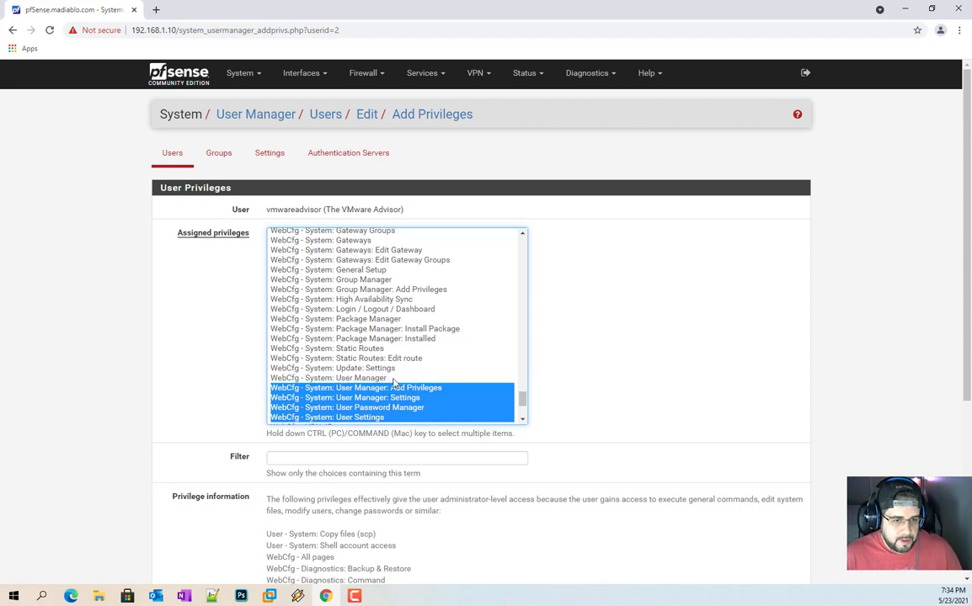
left_click(390, 378)
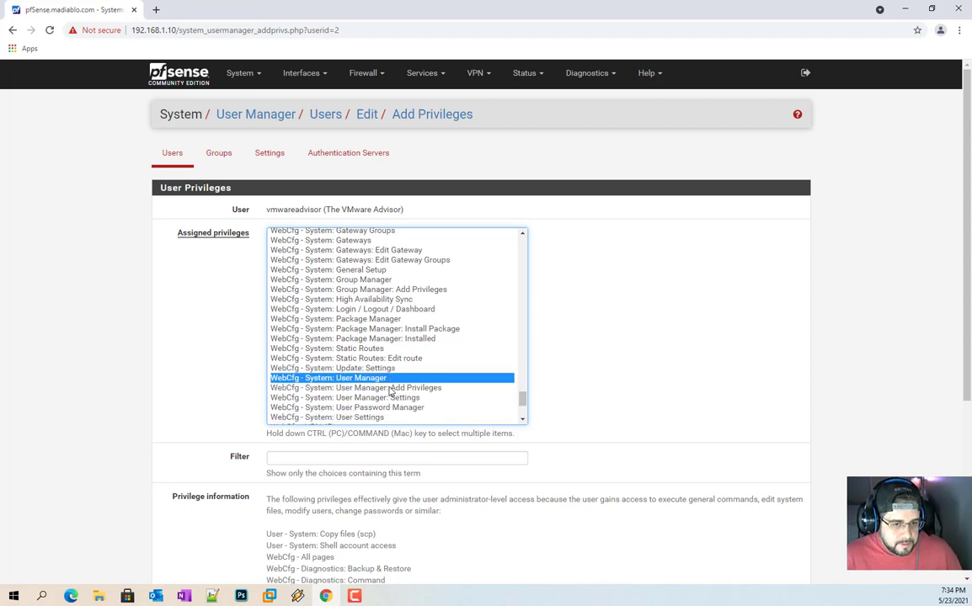
left_click(383, 387, "ctrl")
left_click(370, 416, "ctrl")
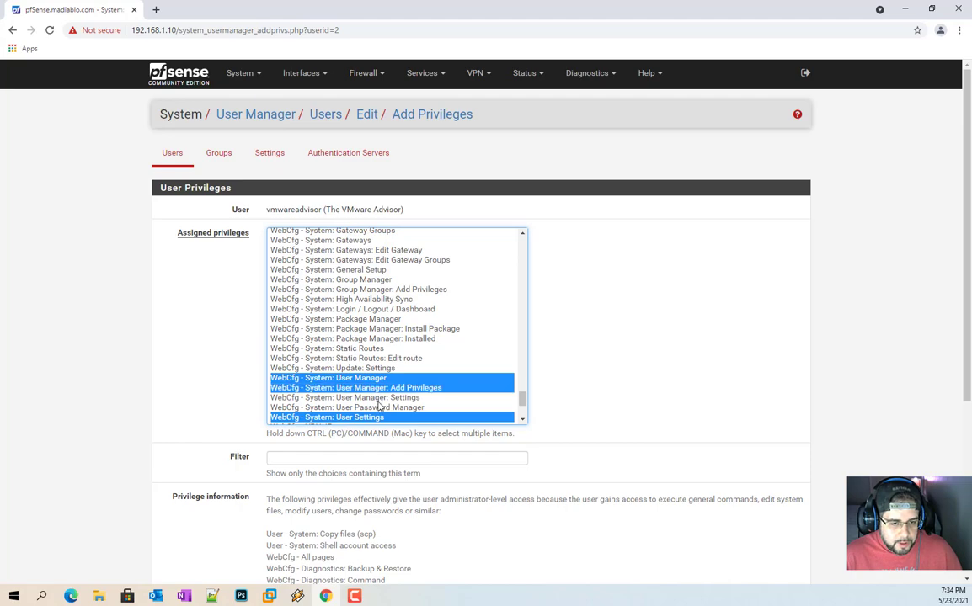
left_click(378, 407, "ctrl")
left_click(375, 397, "ctrl")
left_click(376, 328, "ctrl")
left_click(370, 309, "ctrl")
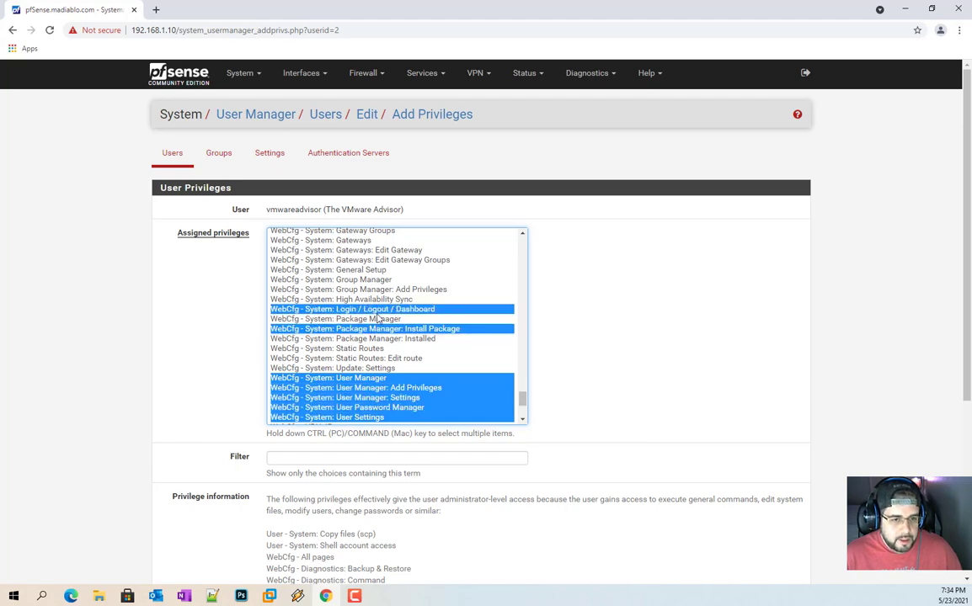
Step: Add Wake-on-LAN: Edit, All pages and Dashboard (all), then save the privileges
scroll(375, 337, "up", 10)
left_click(345, 307, "ctrl")
scroll(346, 308, "up", 5, "ctrl")
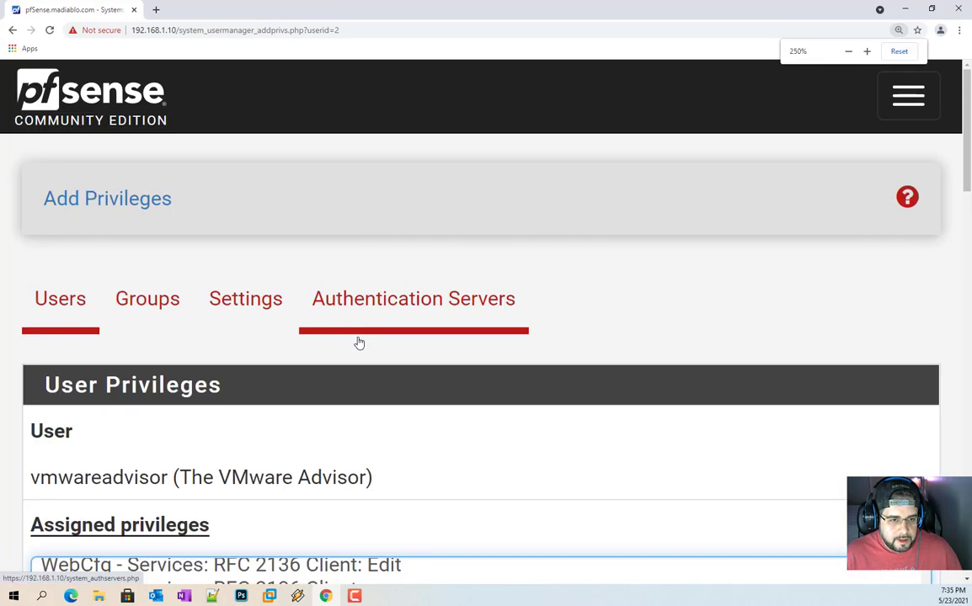
scroll(358, 342, "down", 3, "ctrl")
scroll(360, 345, "down", 2, "ctrl")
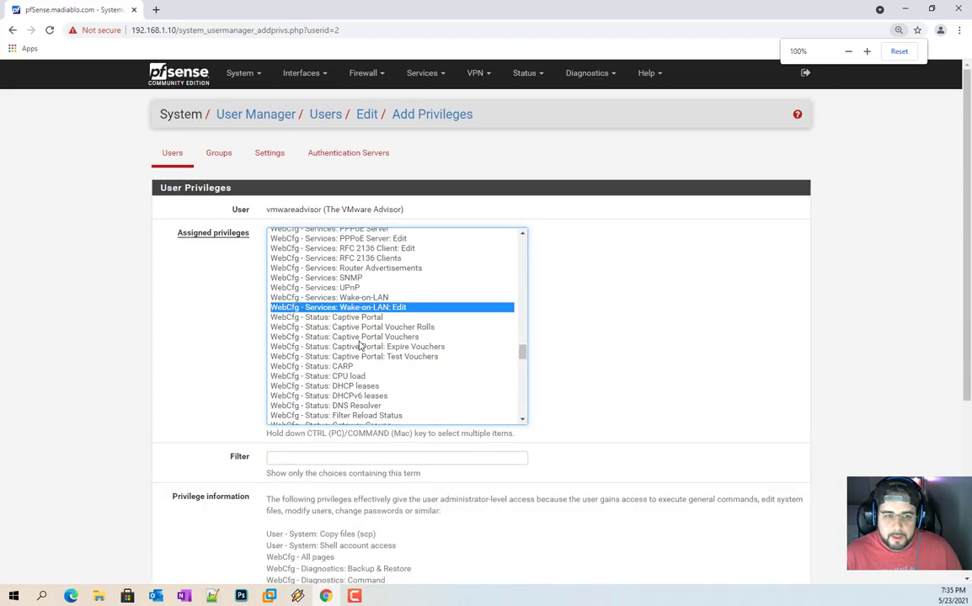
scroll(362, 341, "up", 5)
scroll(392, 320, "up", 8)
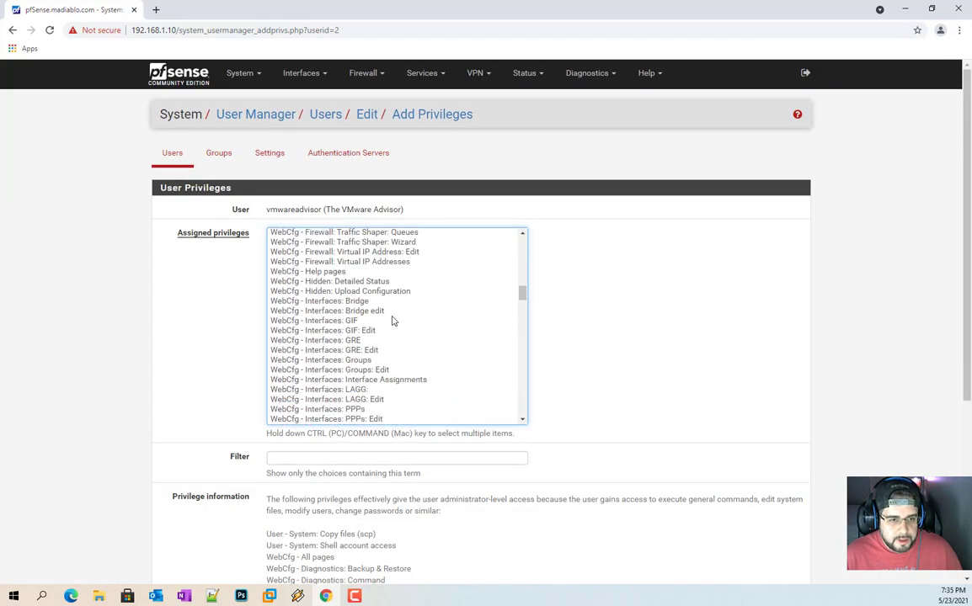
scroll(387, 337, "up", 8)
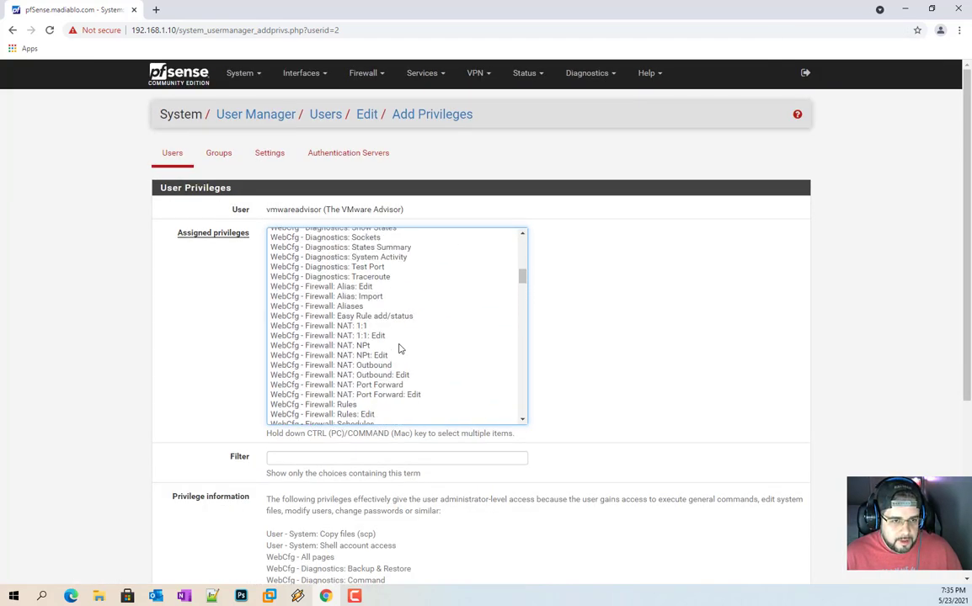
left_click(364, 379)
scroll(416, 354, "down", 5)
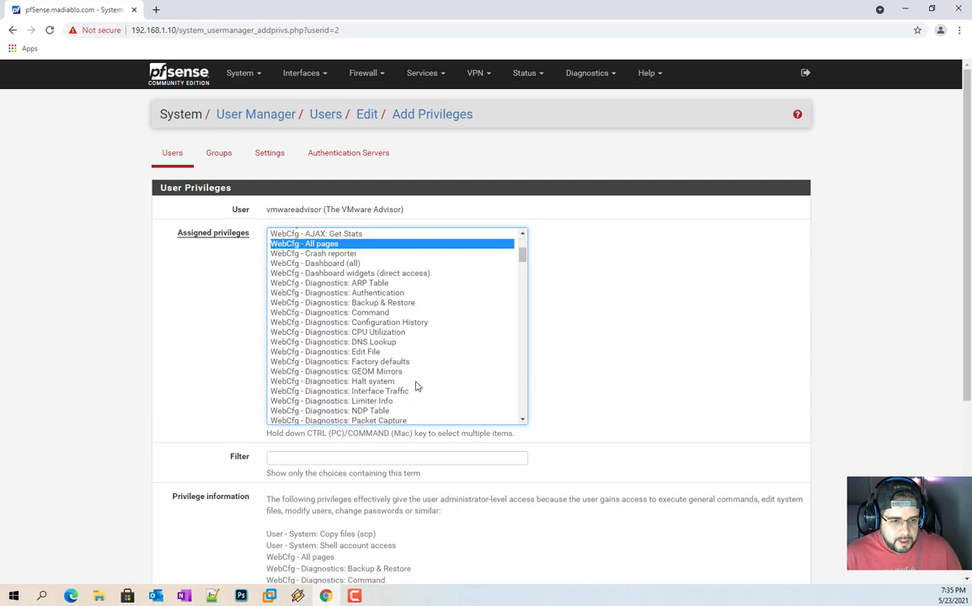
scroll(364, 278, "up", 3)
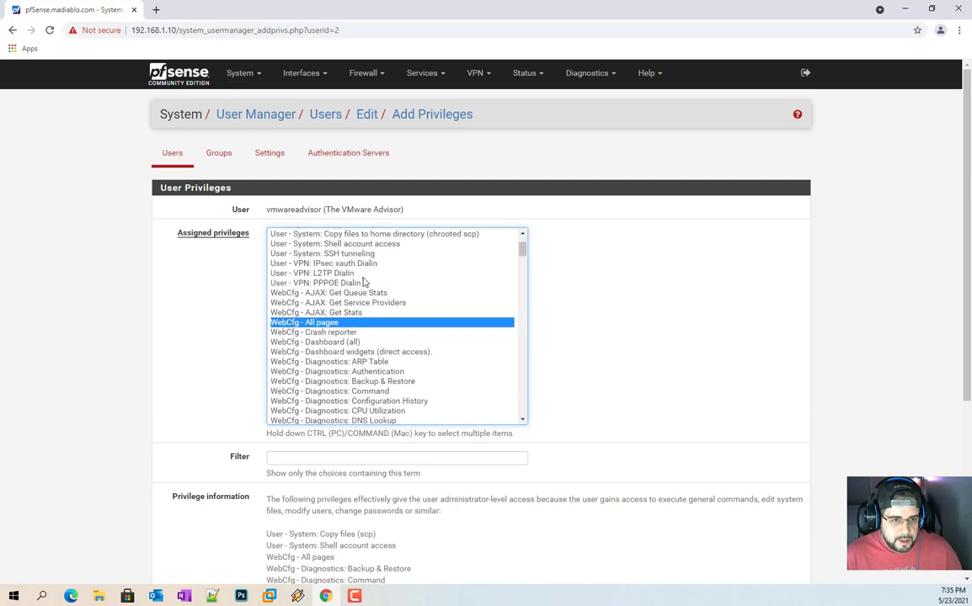
left_click(355, 343, "ctrl")
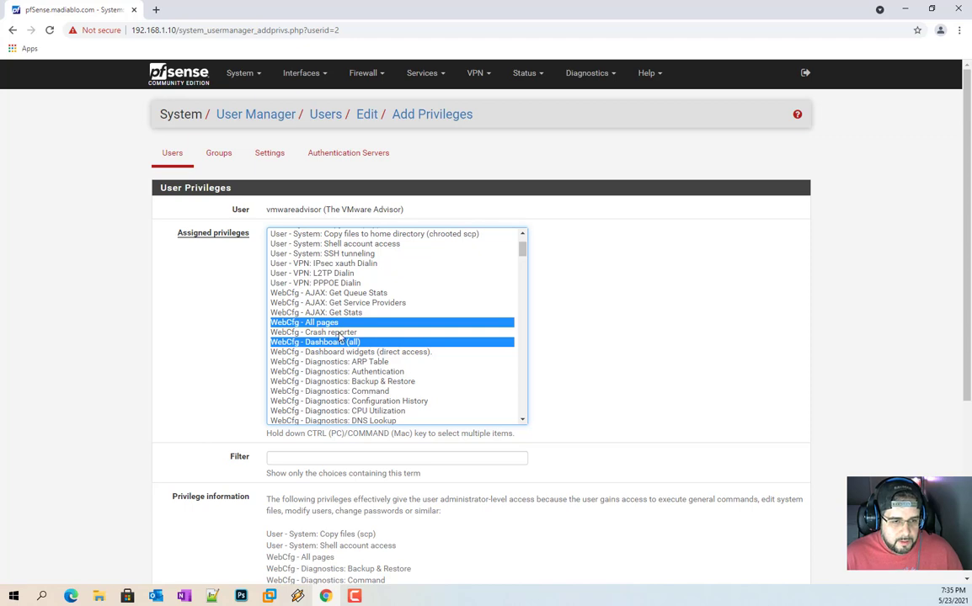
scroll(346, 333, "up", 2)
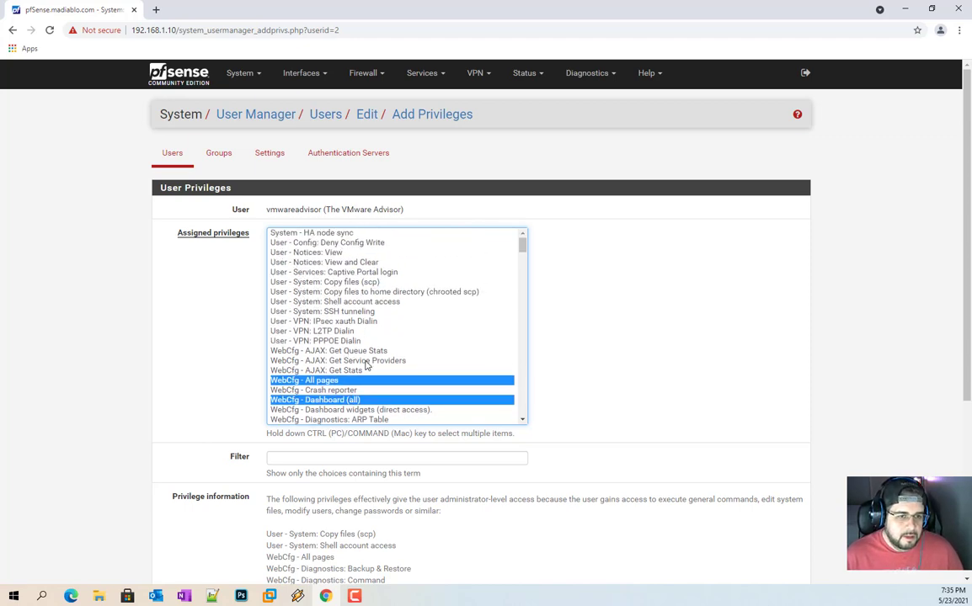
scroll(369, 365, "down", 20)
scroll(370, 366, "down", 1)
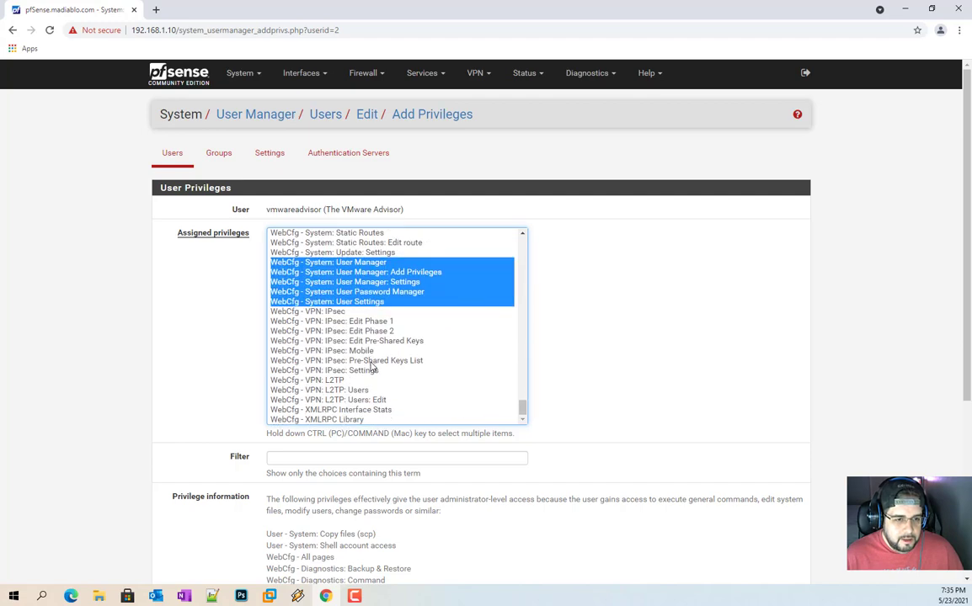
scroll(505, 404, "down", 5)
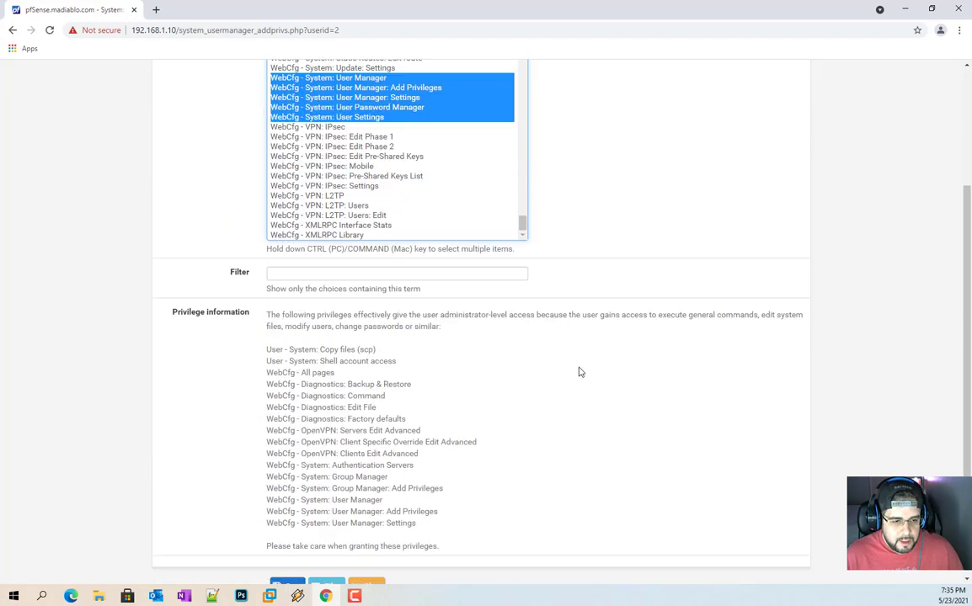
left_click(286, 540)
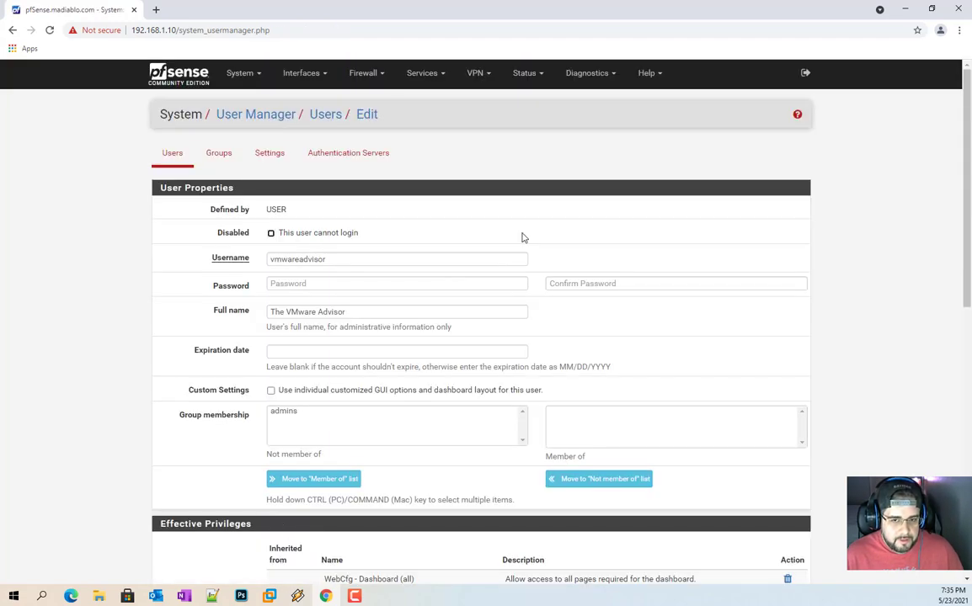
Step: Review vmwareadvisor's ten effective privileges and save the account
scroll(603, 312, "down", 4)
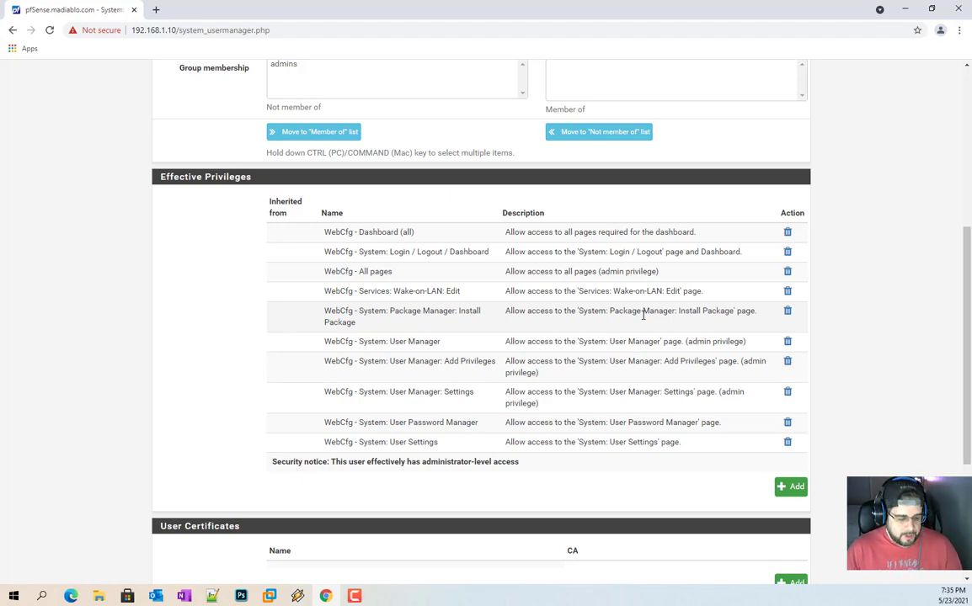
scroll(661, 289, "up", 2)
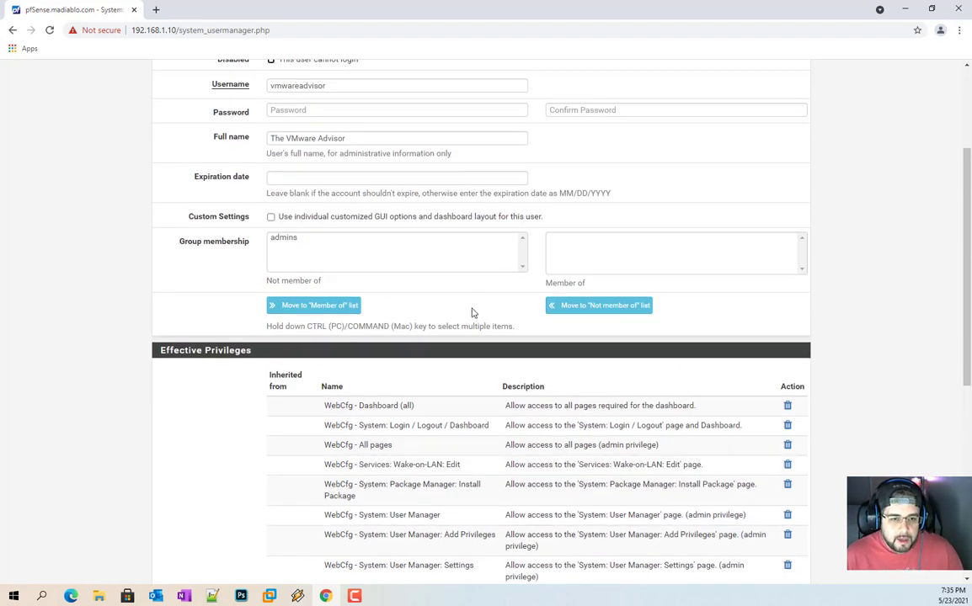
scroll(472, 313, "down", 4)
scroll(284, 235, "up", 7)
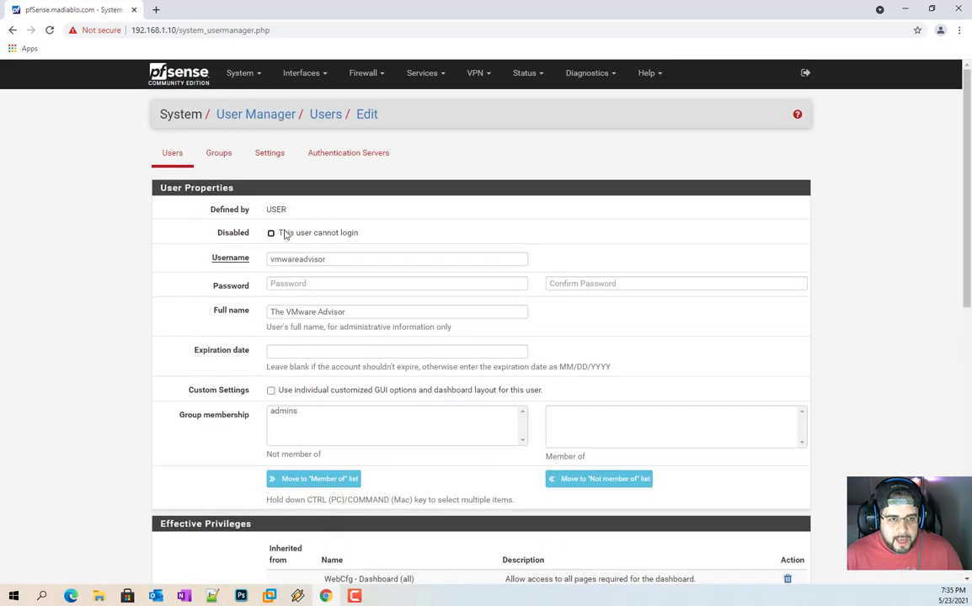
scroll(226, 252, "down", 8)
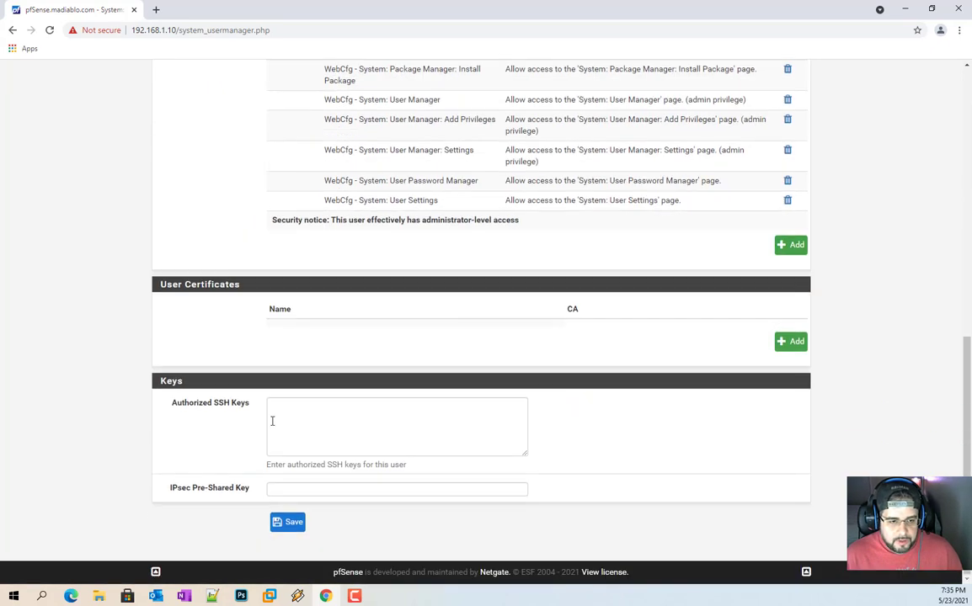
left_click(287, 522)
left_click(727, 223)
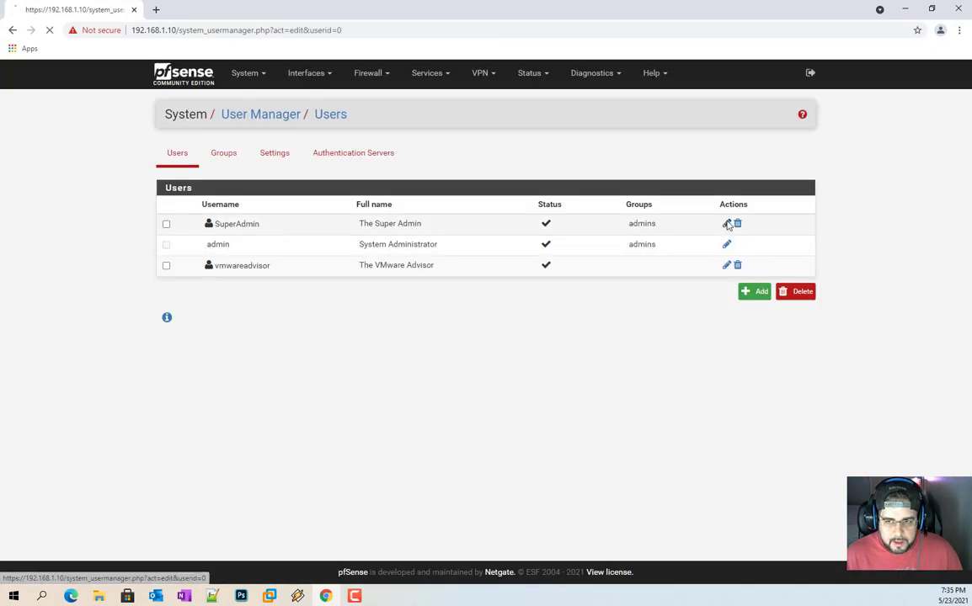
Step: Select admins in SuperAdmin's Member of box to see its inherited WebCfg - All pages privilege
scroll(390, 337, "down", 4)
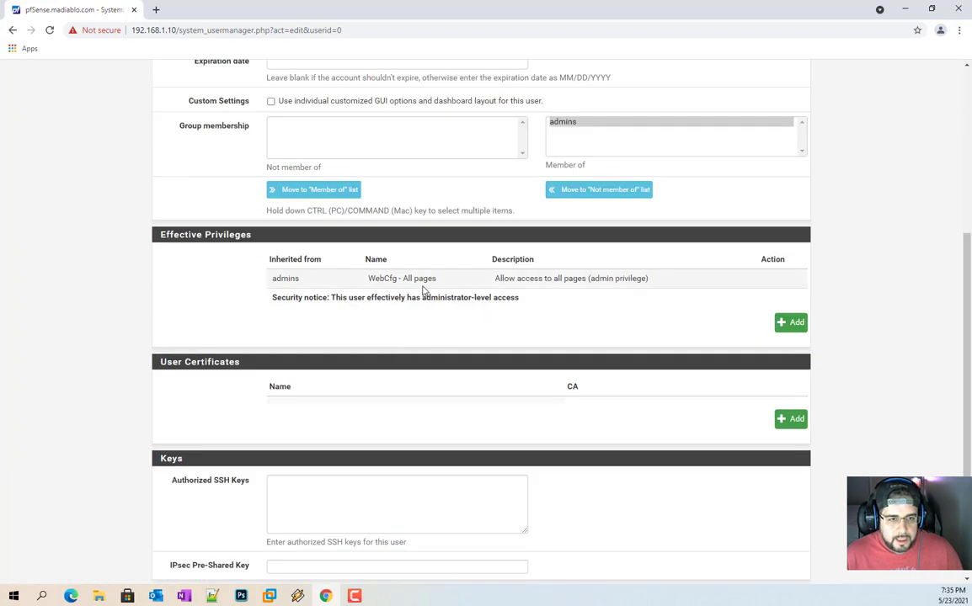
scroll(373, 297, "up", 3)
left_click(574, 355)
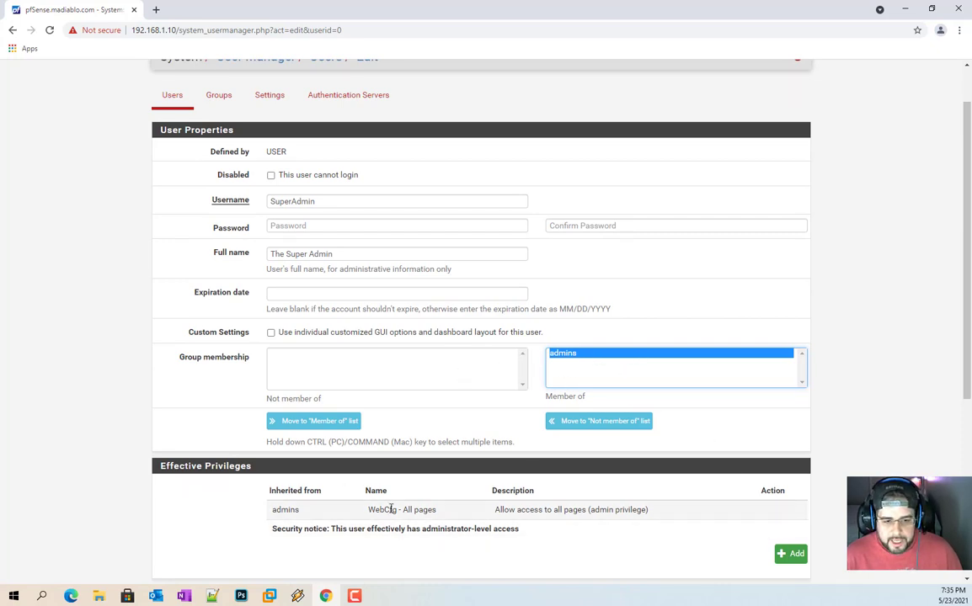
scroll(508, 512, "down", 1)
scroll(508, 505, "down", 2)
scroll(539, 412, "up", 1)
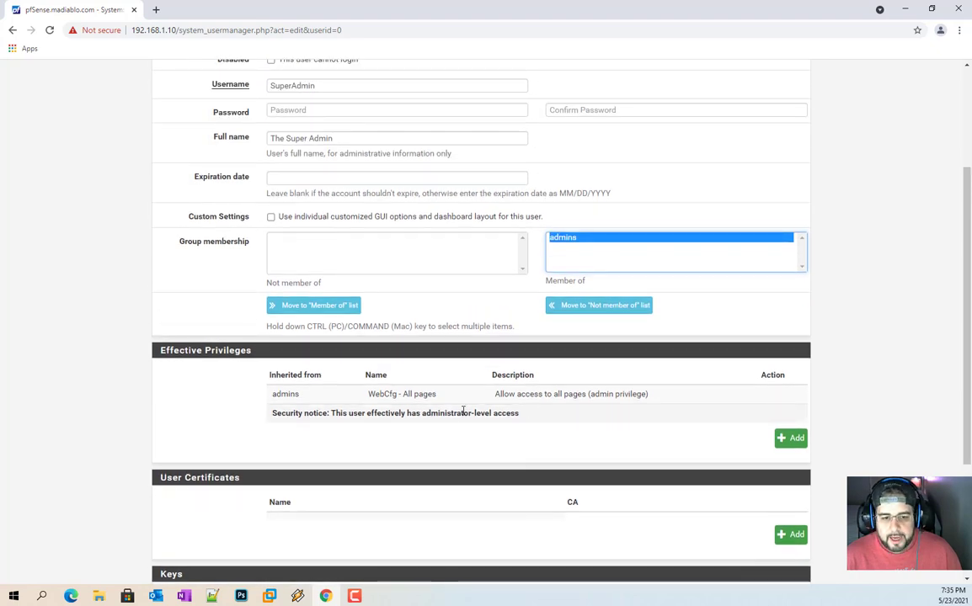
scroll(150, 130, "up", 2)
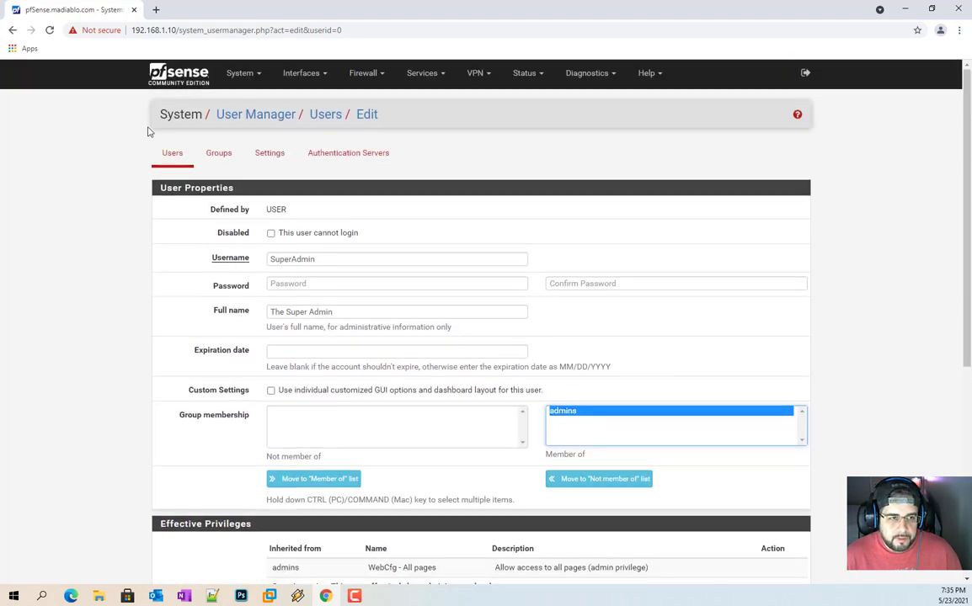
Step: Open the admins group and inspect its WebCfg - All pages privilege
left_click(213, 154)
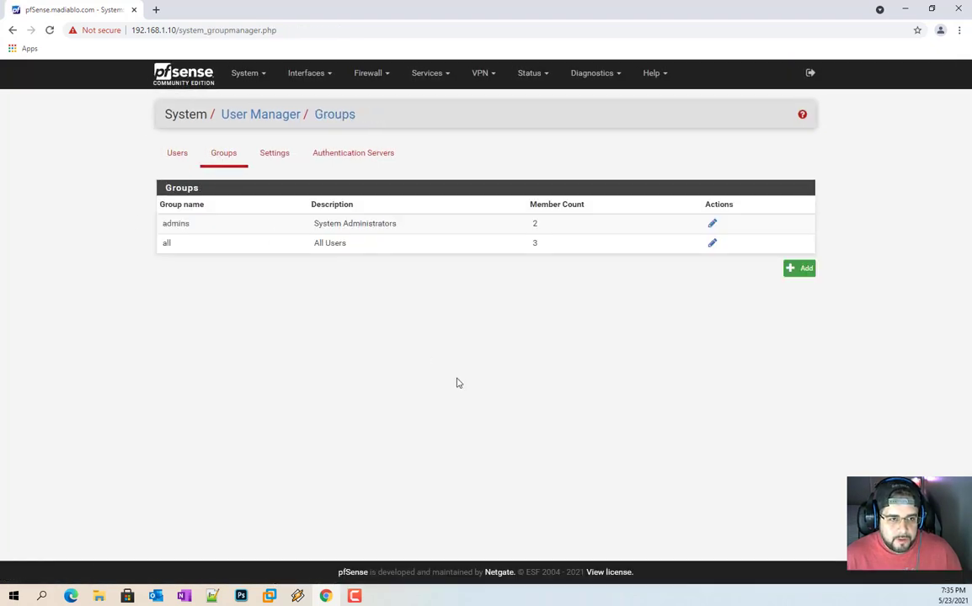
left_click(712, 225)
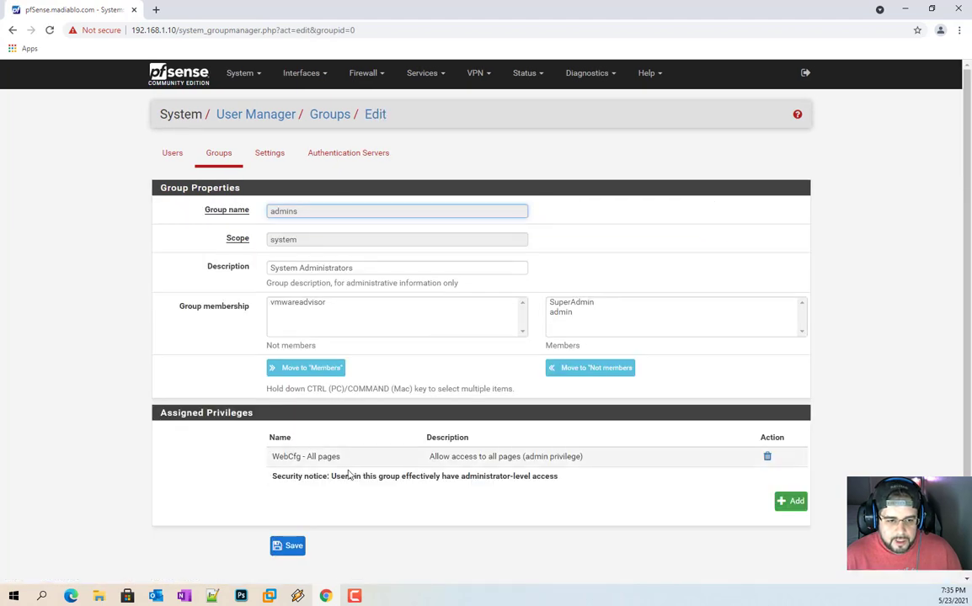
triple_click(298, 455)
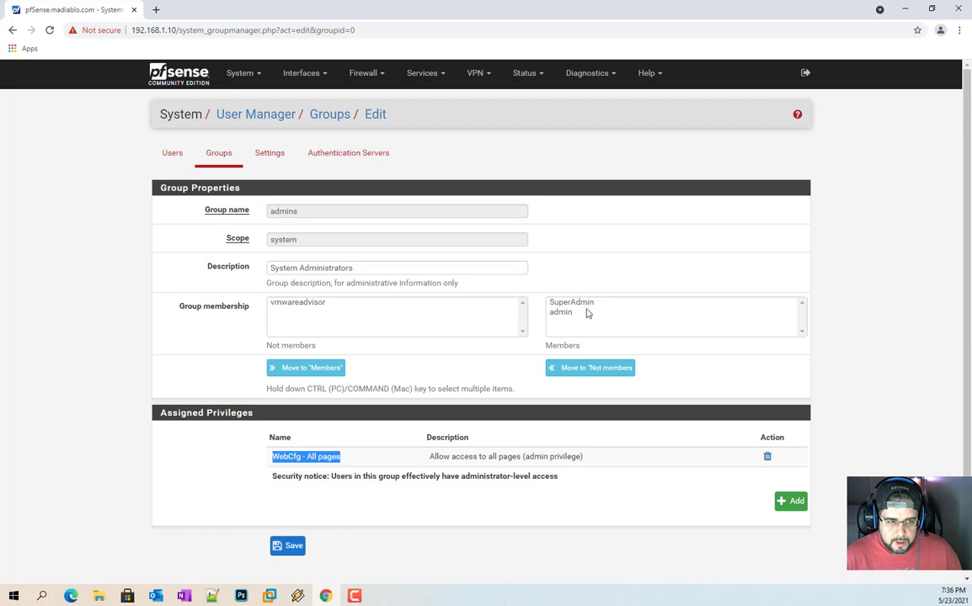
double_click(494, 459)
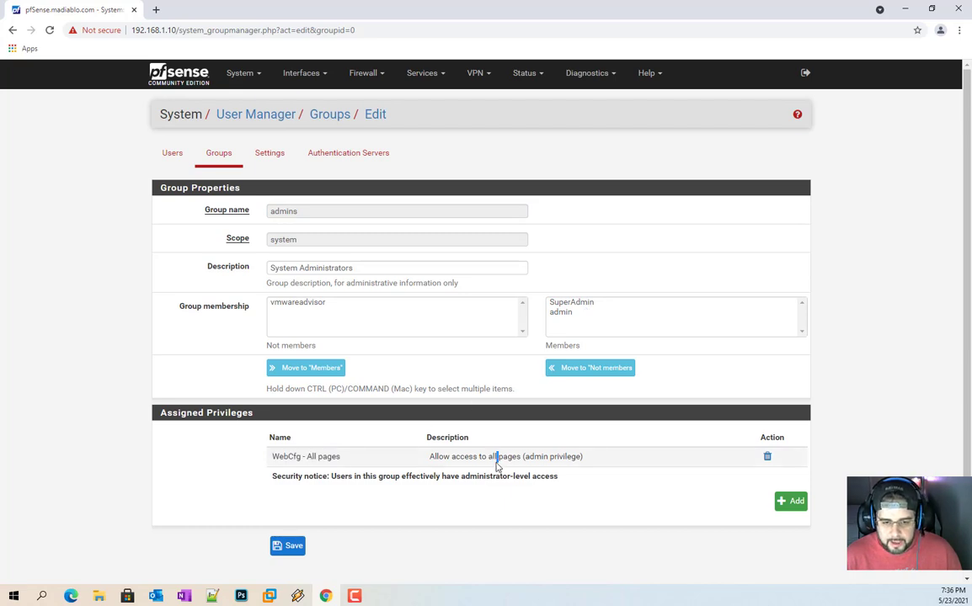
left_click_drag(600, 458, 394, 481)
left_click(367, 476)
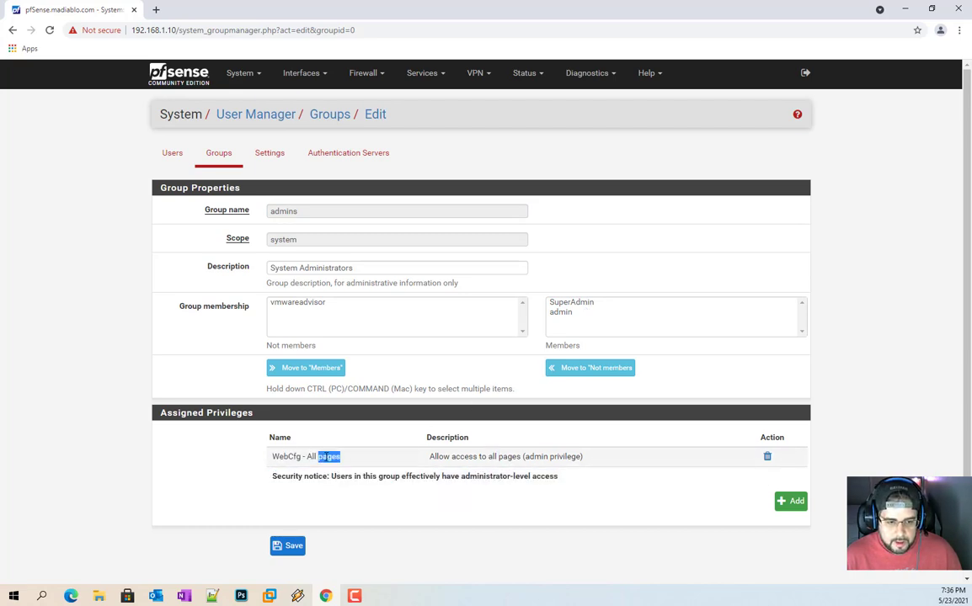
triple_click(326, 457)
scroll(493, 451, "down", 1)
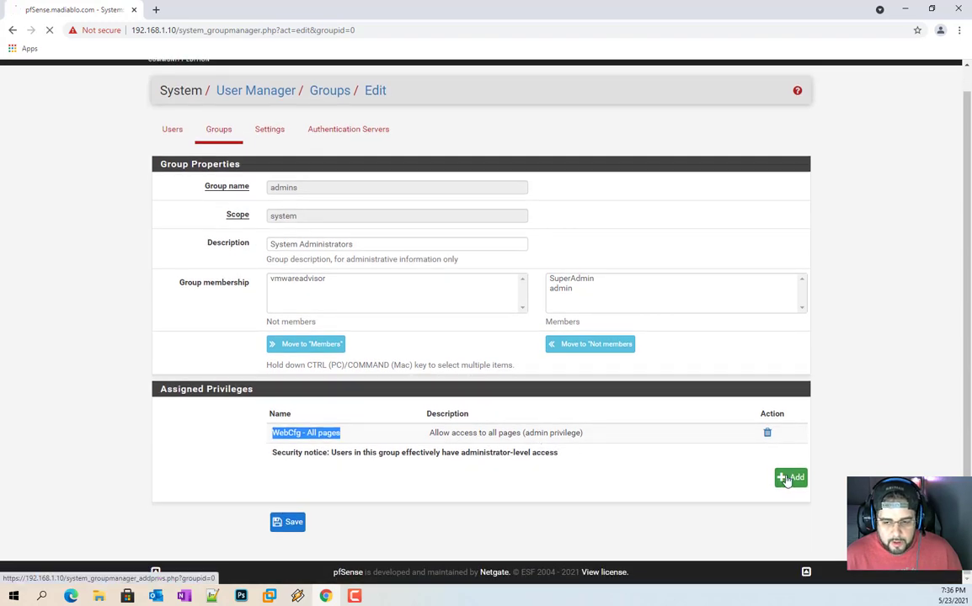
Step: Browse the privileges available to add to admins, then return to the Groups list
left_click(790, 501)
scroll(411, 381, "down", 3)
scroll(411, 381, "down", 5)
scroll(413, 385, "up", 10)
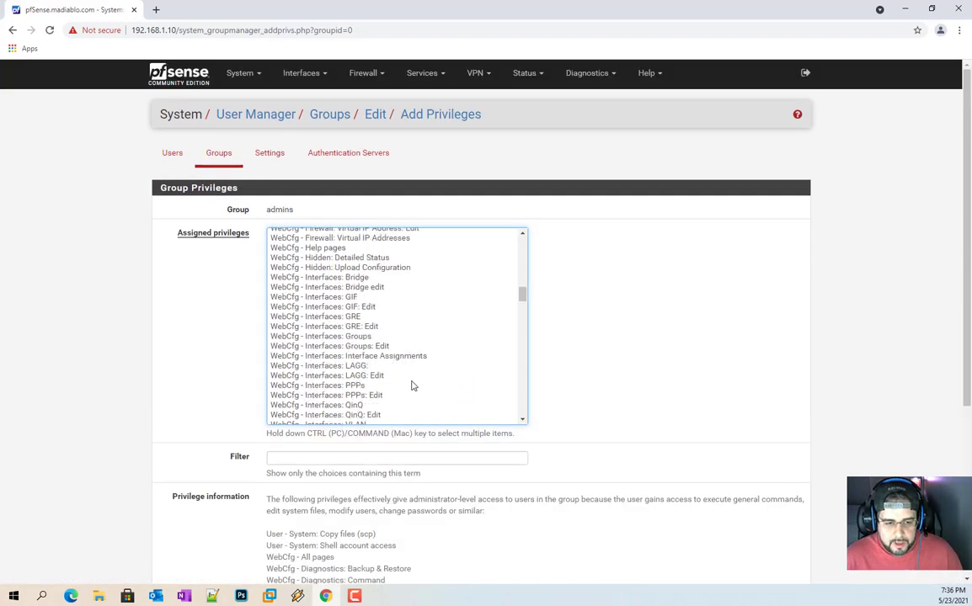
scroll(290, 256, "down", 5)
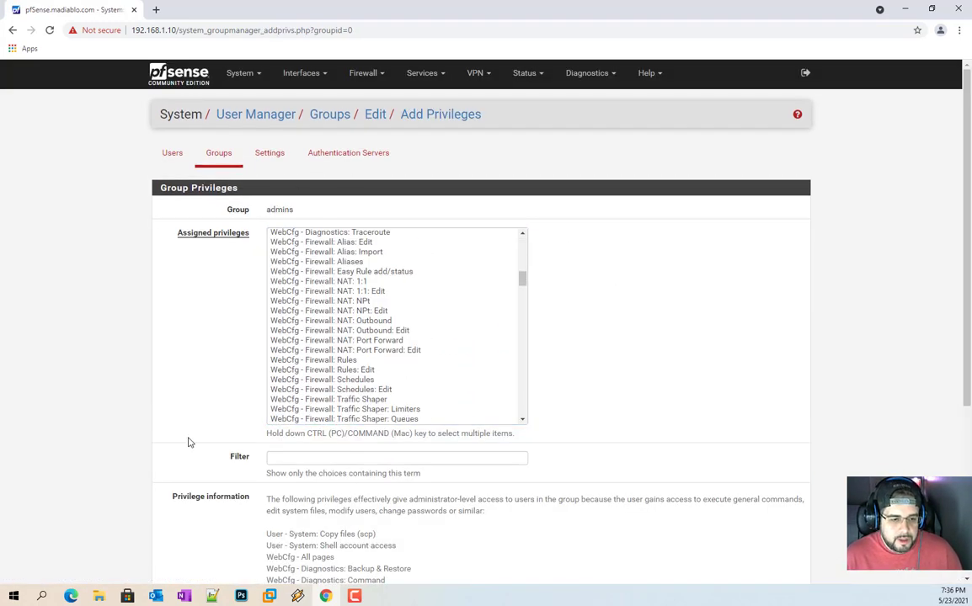
scroll(172, 400, "down", 3)
key("alt+Left")
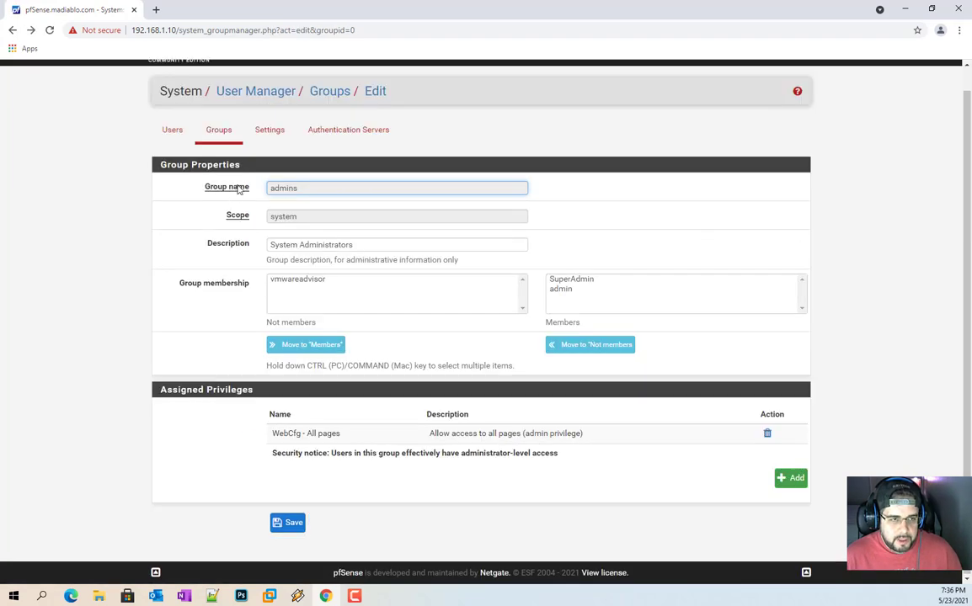
left_click(218, 131)
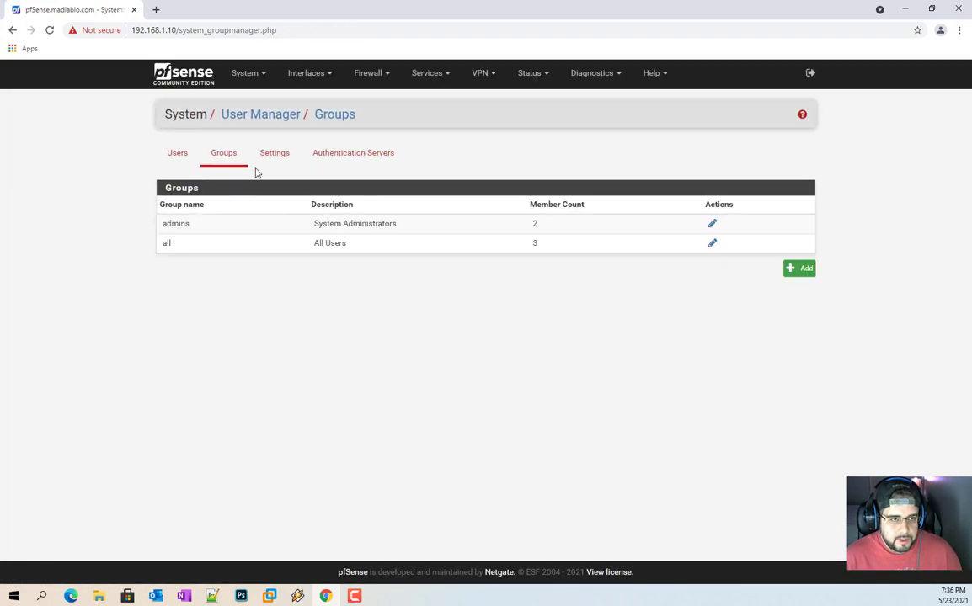
Step: Add a group named Diags with description ONLY DIAGNOSTICS and save it
left_click(798, 268)
left_click(328, 212)
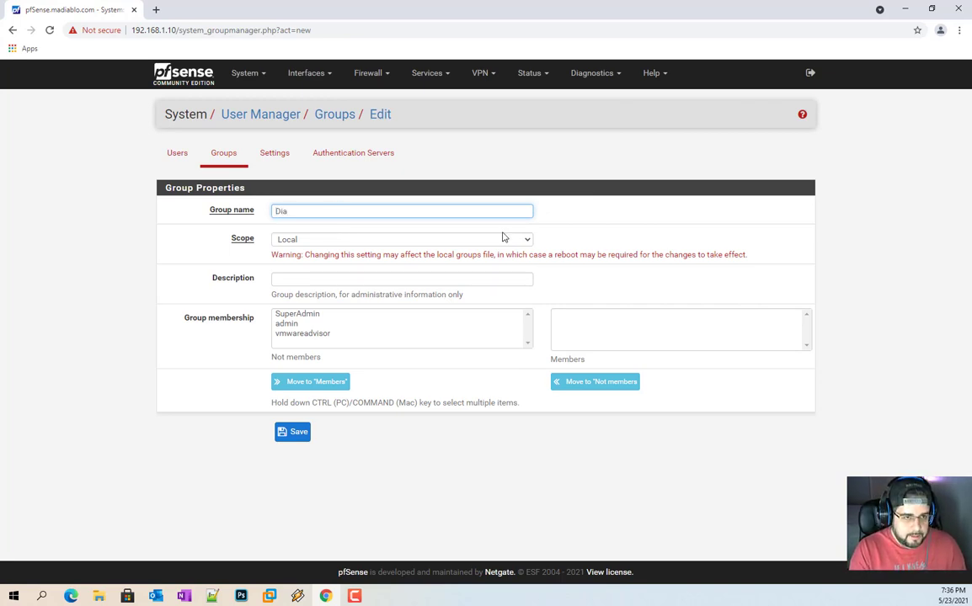
type("Diags")
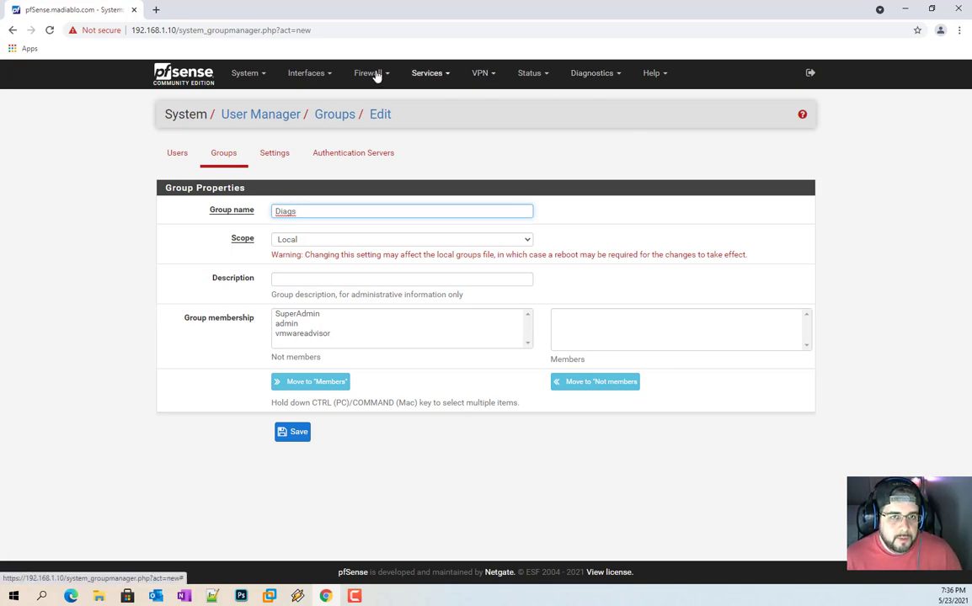
left_click(344, 280)
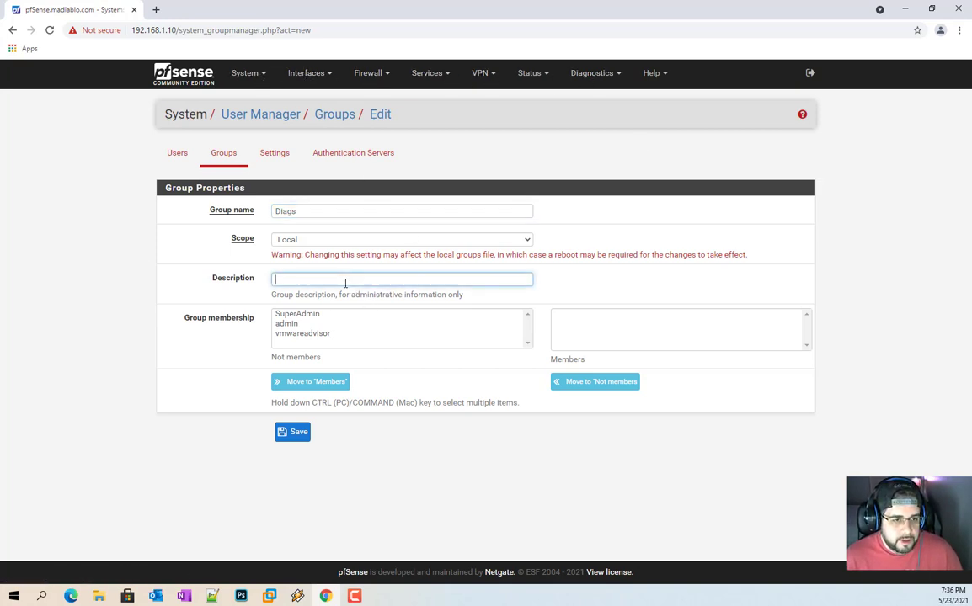
type("ONLY DIAGNOSTICS")
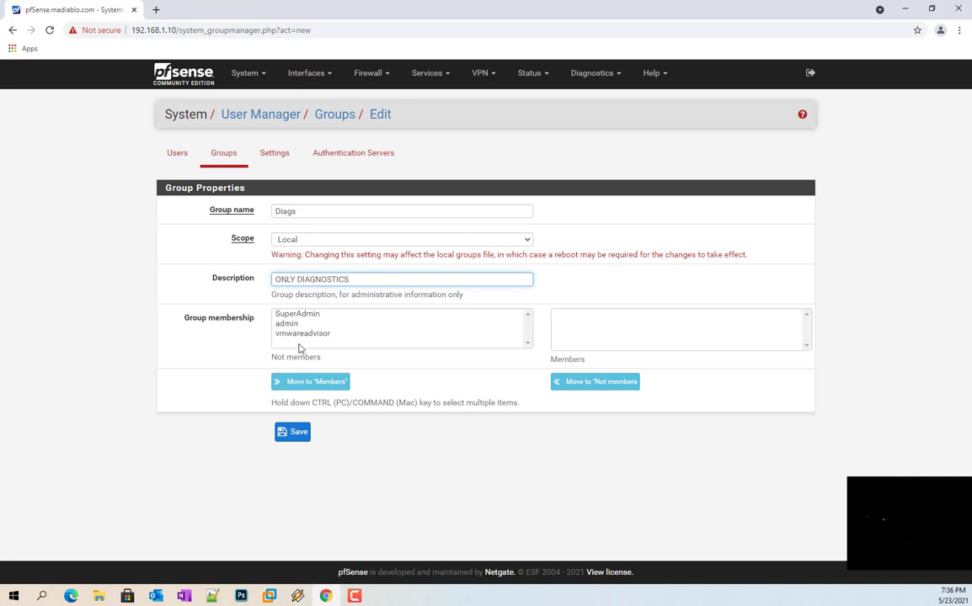
left_click(299, 432)
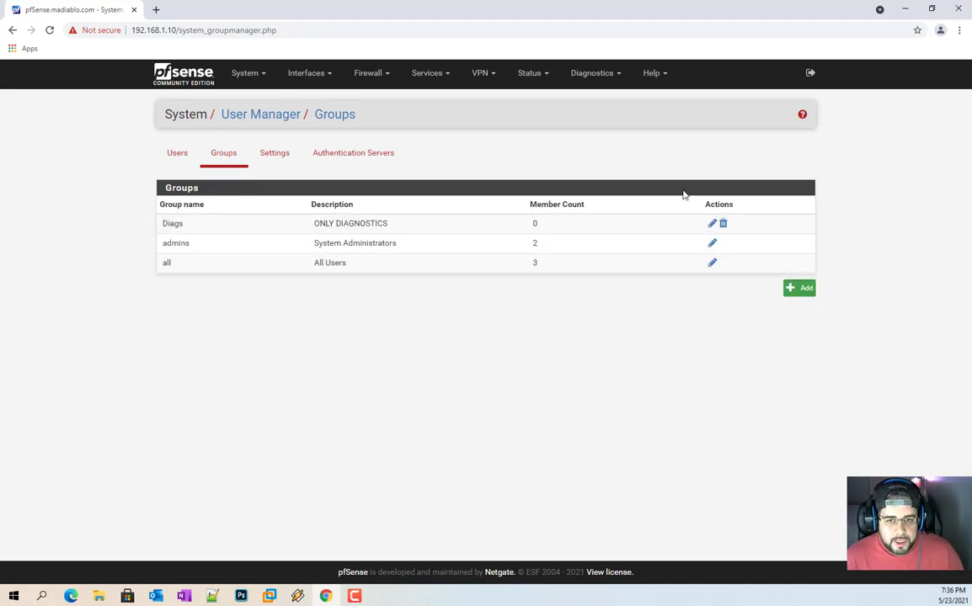
Step: In Diags' privilege picker, select Diagnostics: ARP Table through Diagnostics: Traceroute
left_click(712, 224)
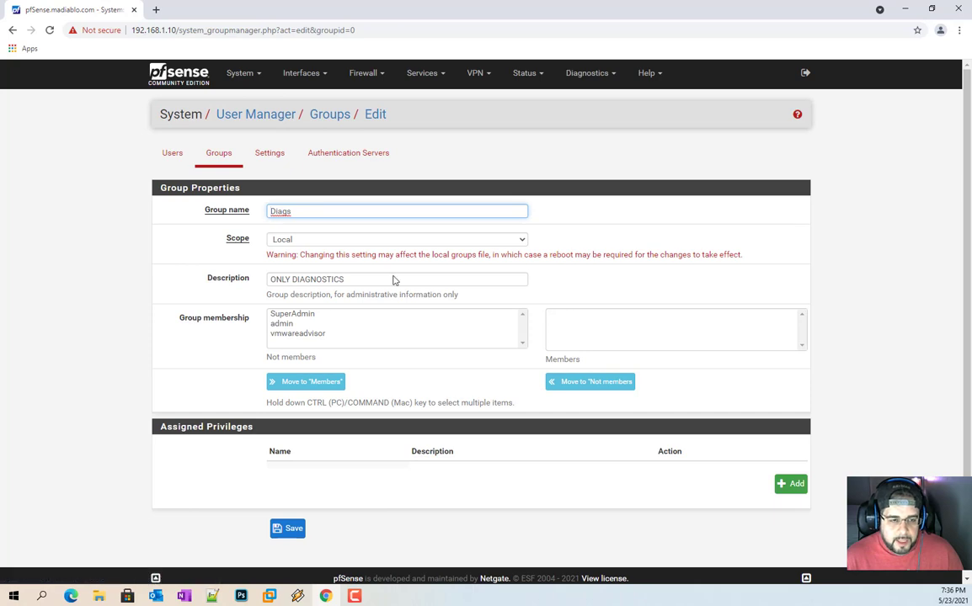
scroll(319, 260, "down", 1)
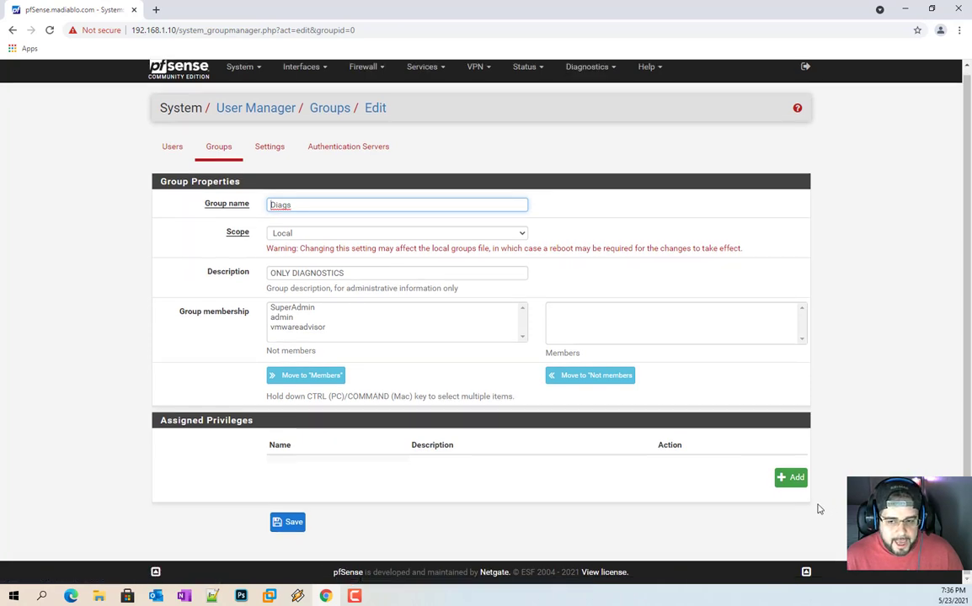
left_click(792, 478)
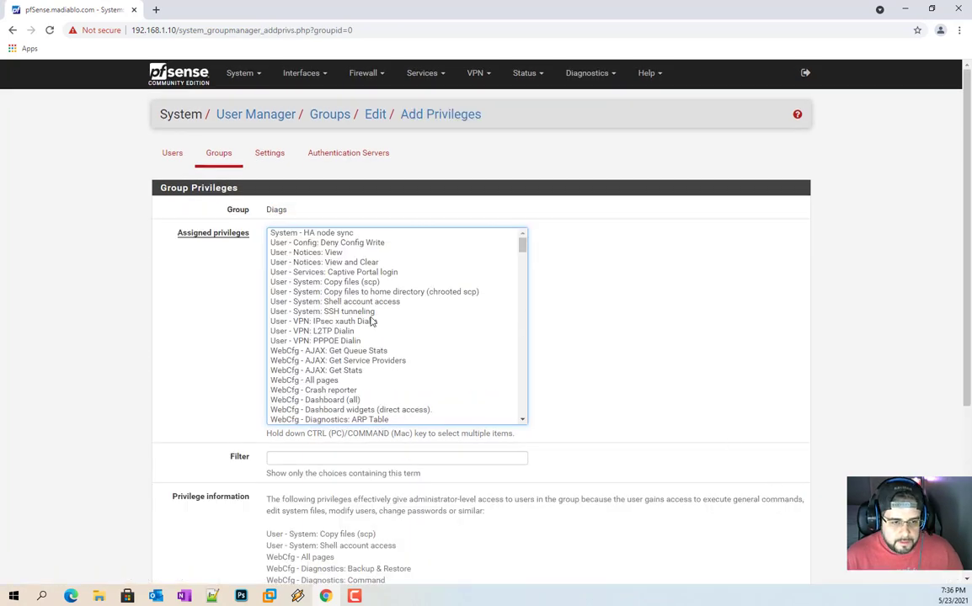
scroll(391, 323, "down", 5)
scroll(347, 320, "up", 5)
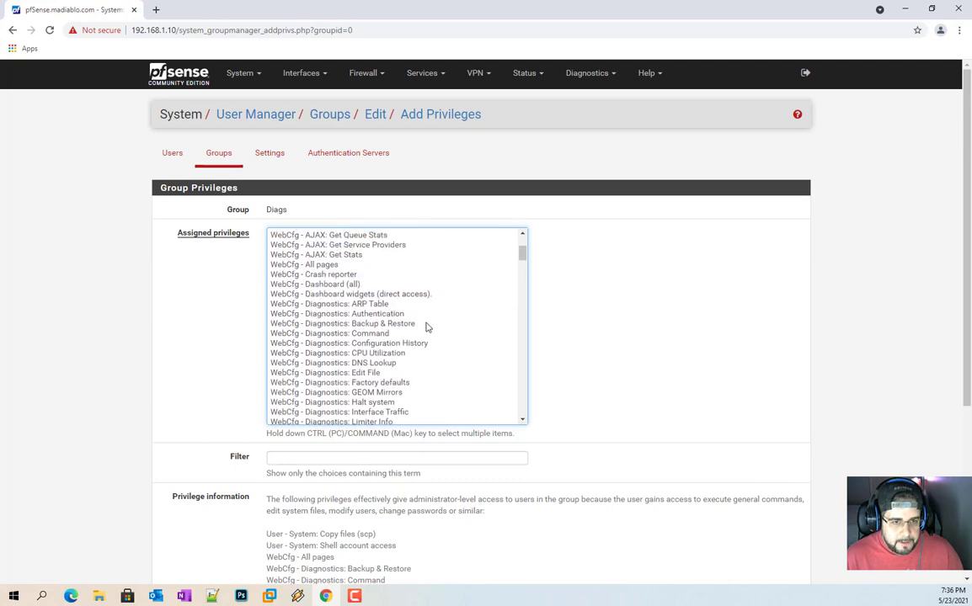
left_click(354, 304)
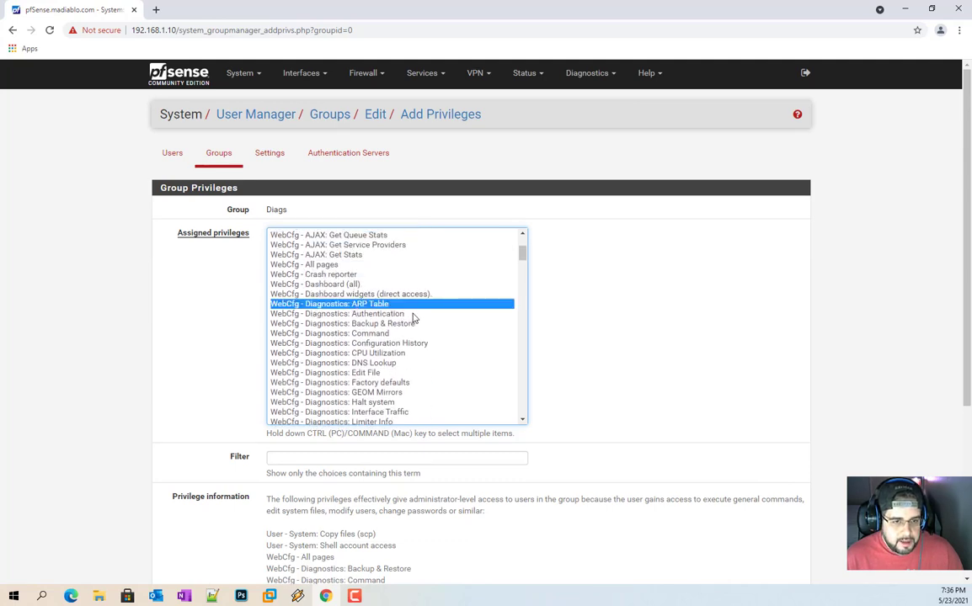
scroll(409, 327, "down", 5)
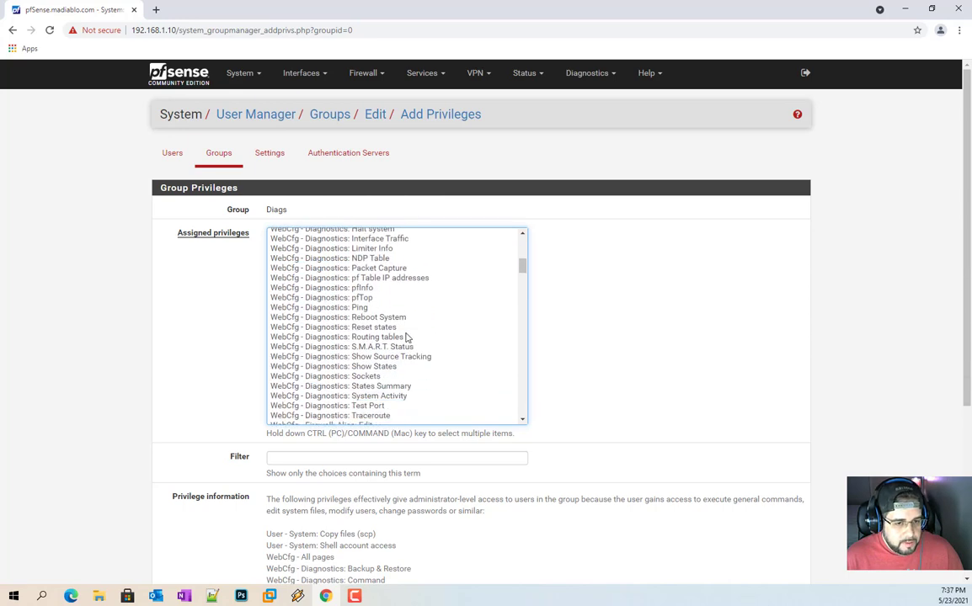
scroll(406, 337, "down", 2)
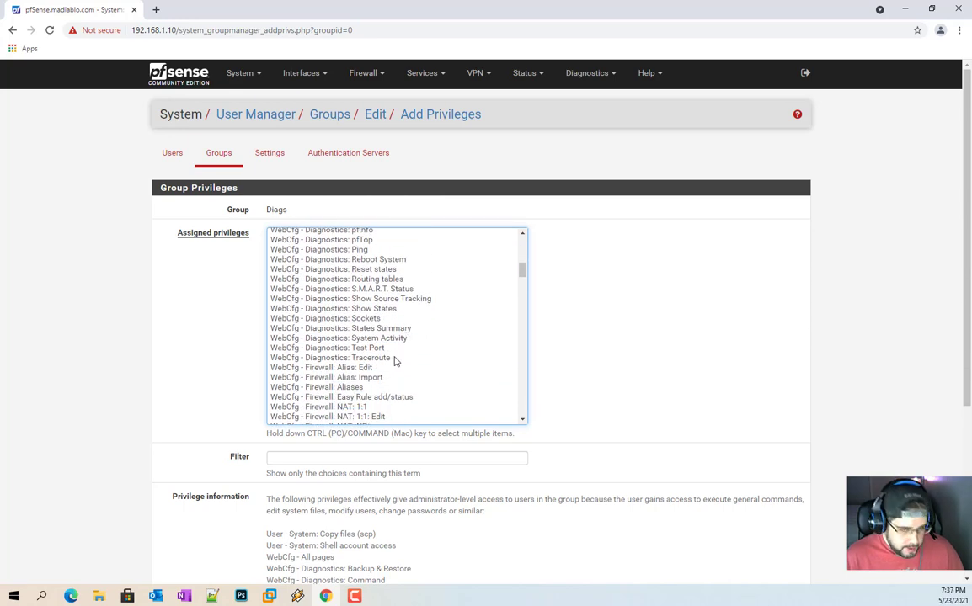
left_click(393, 359, "shift")
scroll(397, 304, "up", 6)
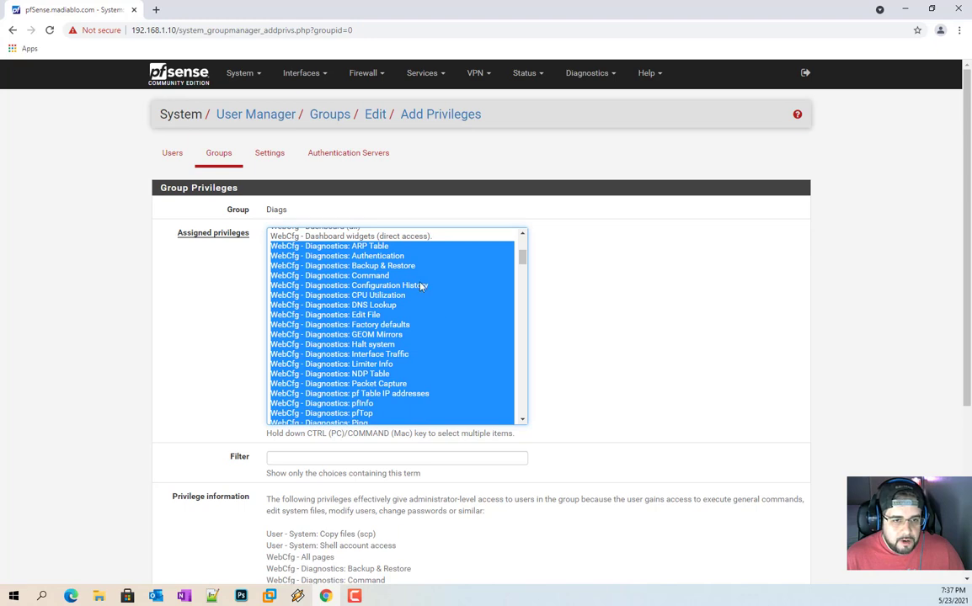
Step: Exclude Backup & Restore, Authentication, Edit File and Factory defaults, then save the Diagnostics privileges
left_click(371, 265, "ctrl")
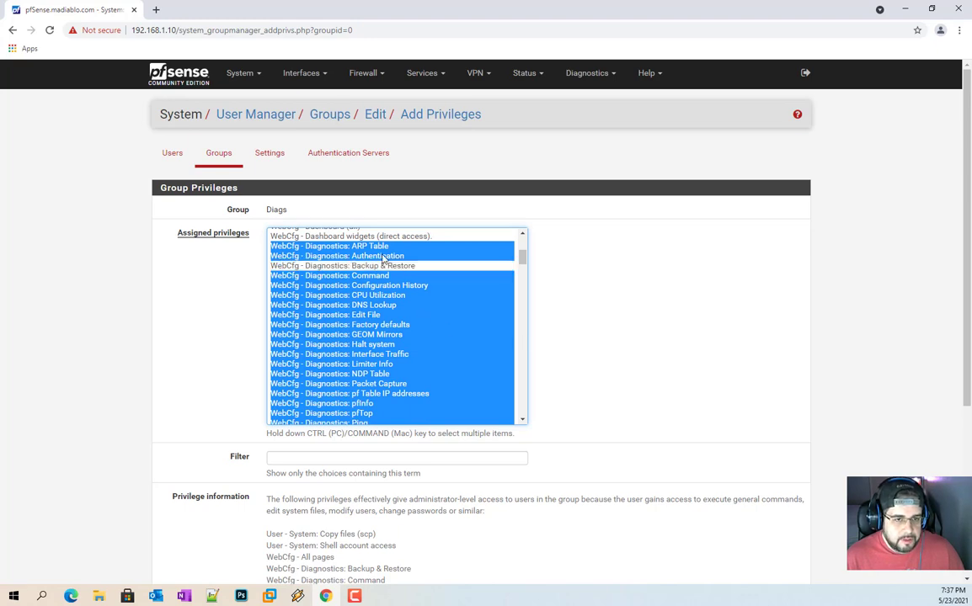
left_click(380, 257, "ctrl")
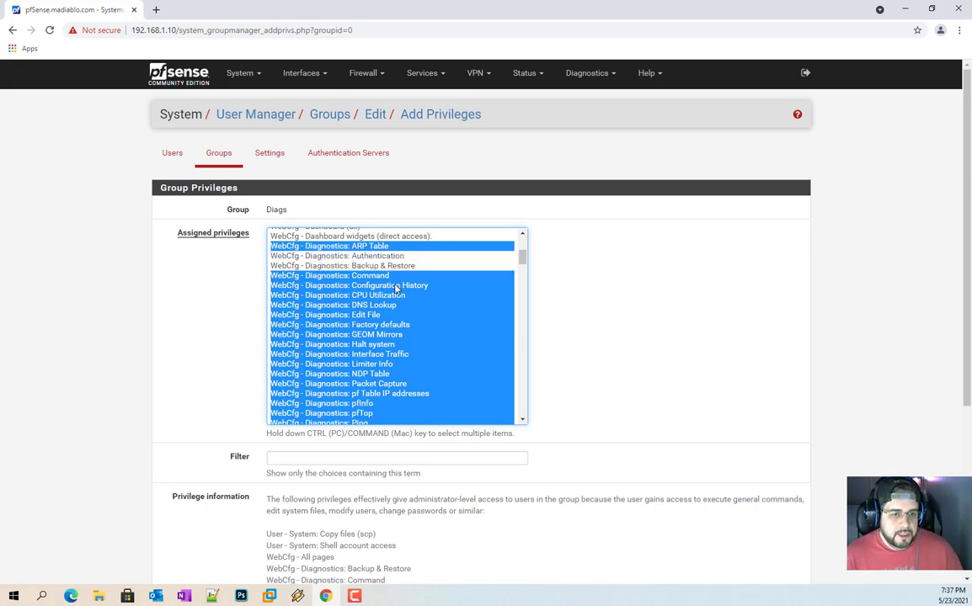
left_click(383, 314, "ctrl")
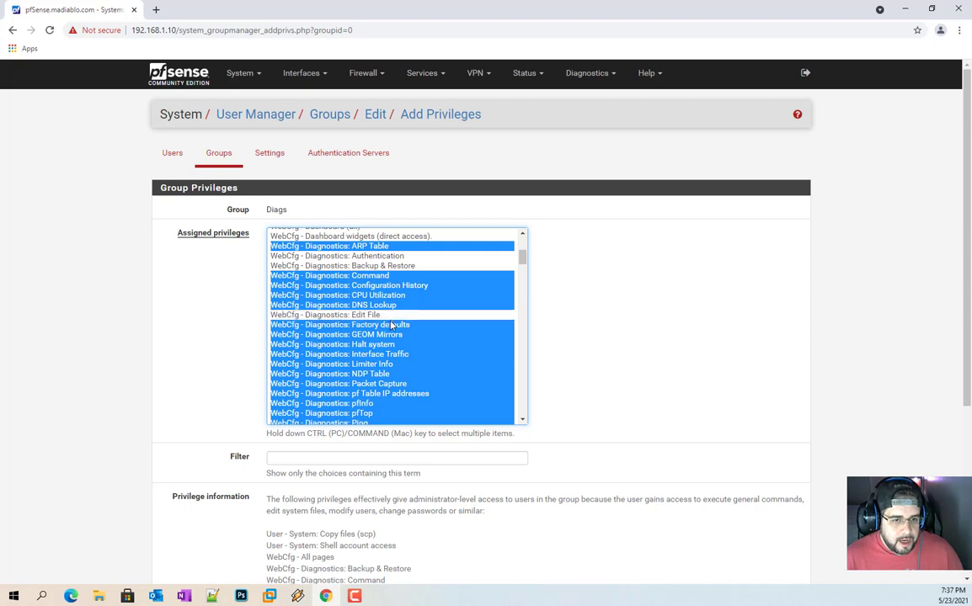
left_click(391, 325, "ctrl")
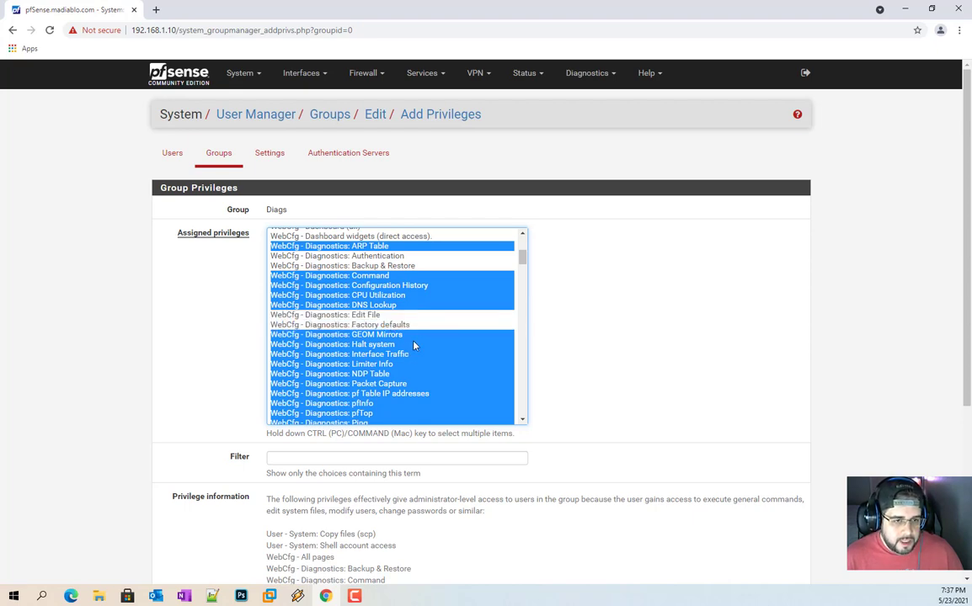
scroll(404, 334, "down", 5)
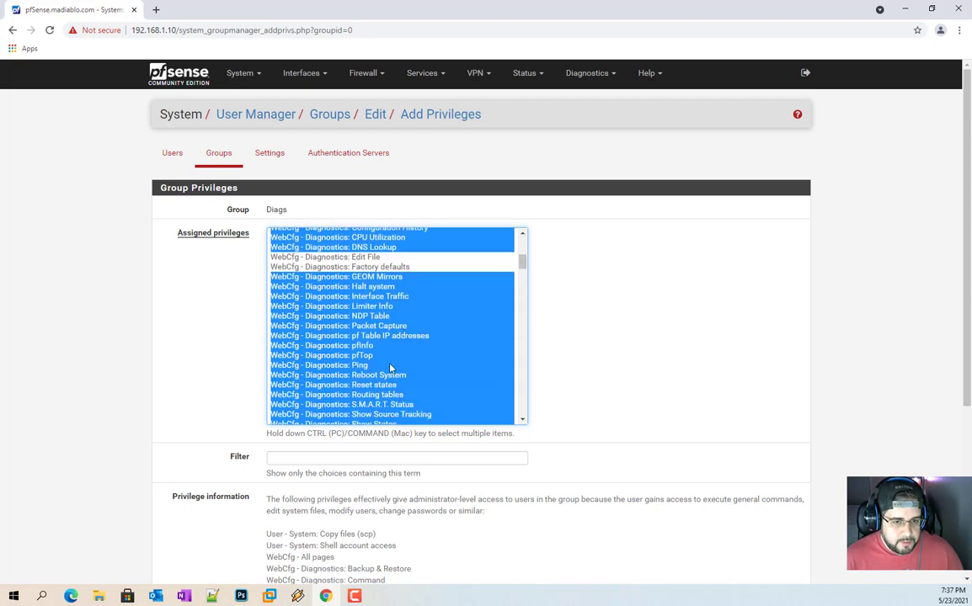
scroll(407, 316, "up", 1)
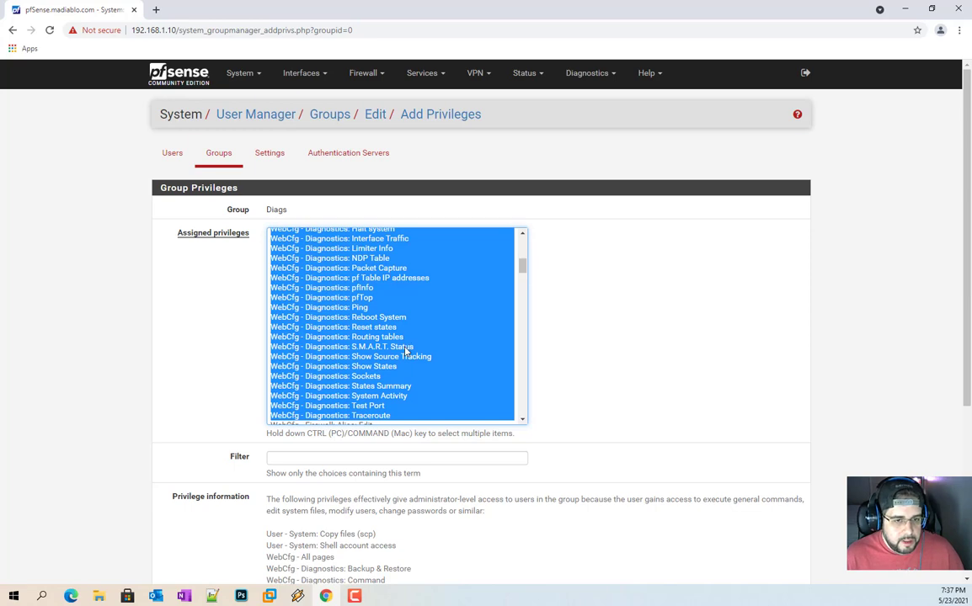
scroll(400, 375, "down", 2)
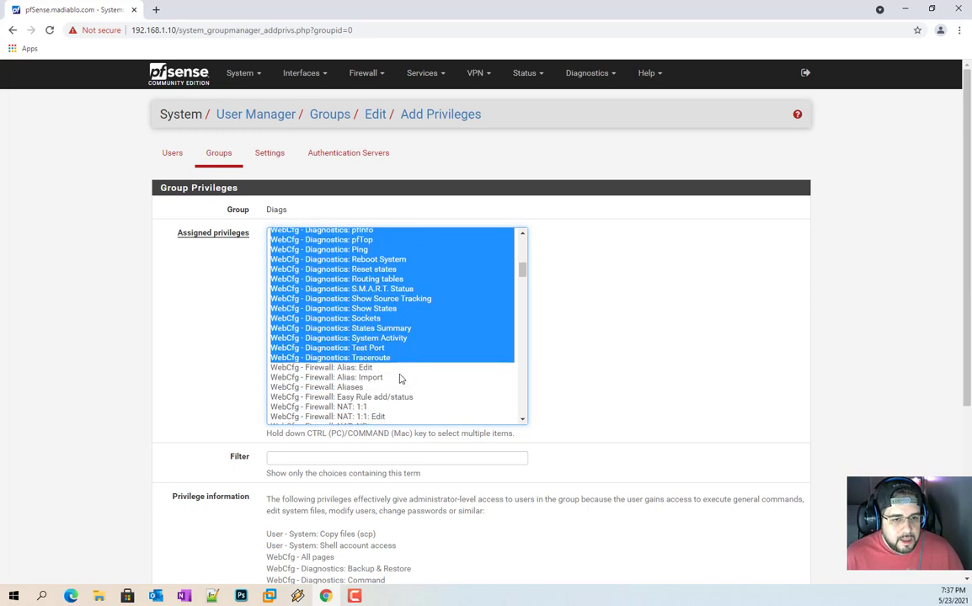
scroll(406, 308, "up", 2)
scroll(406, 309, "down", 10)
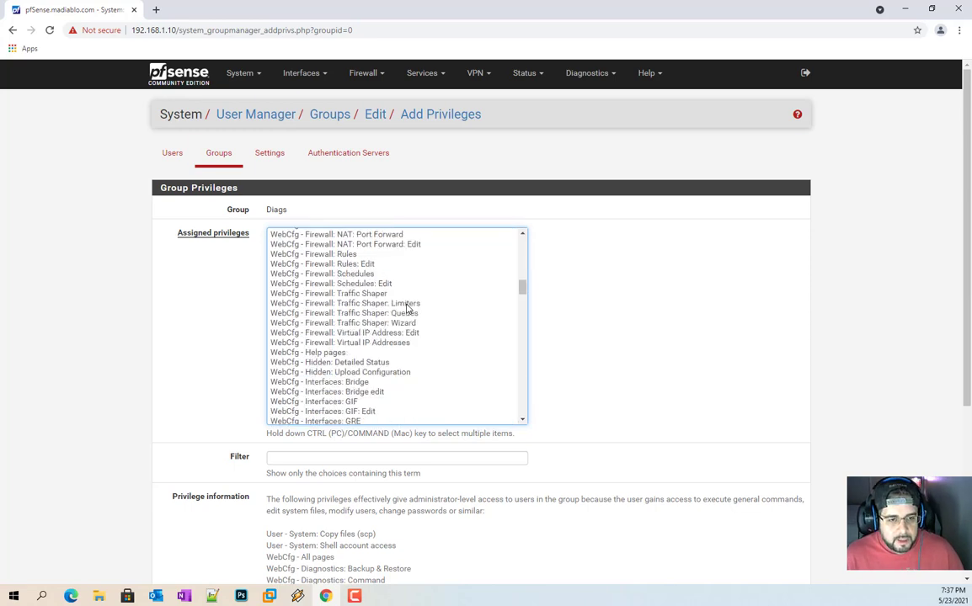
scroll(409, 309, "up", 13)
scroll(411, 309, "up", 4)
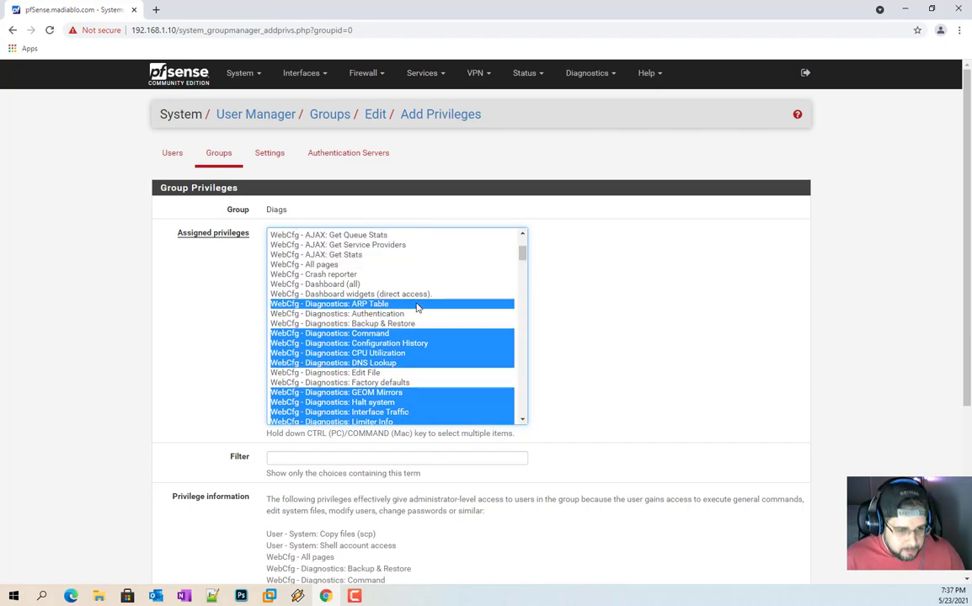
scroll(632, 314, "down", 3)
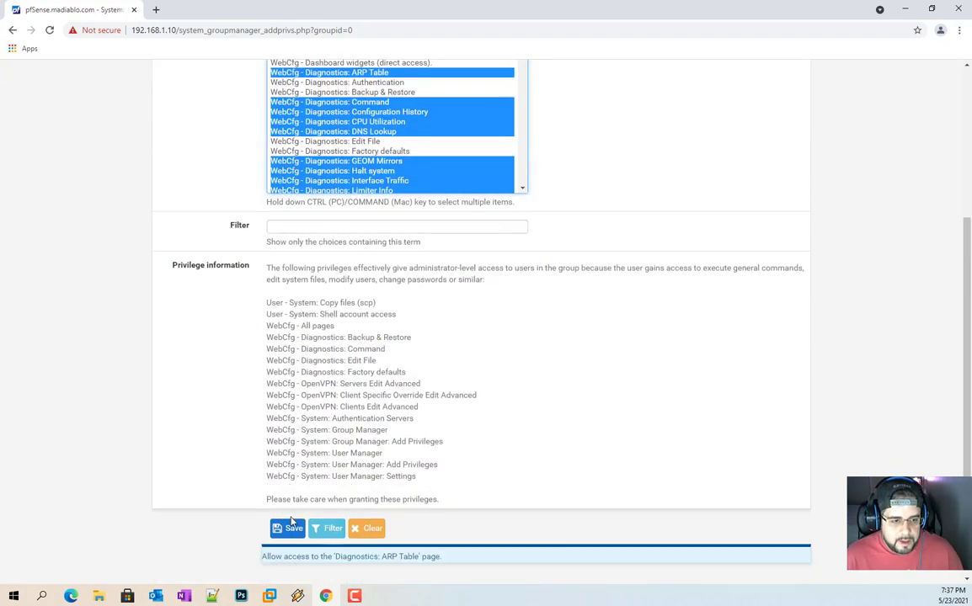
left_click(292, 529)
Step: Save the Diags group with its new privileges and go to the Users list
scroll(421, 375, "down", 7)
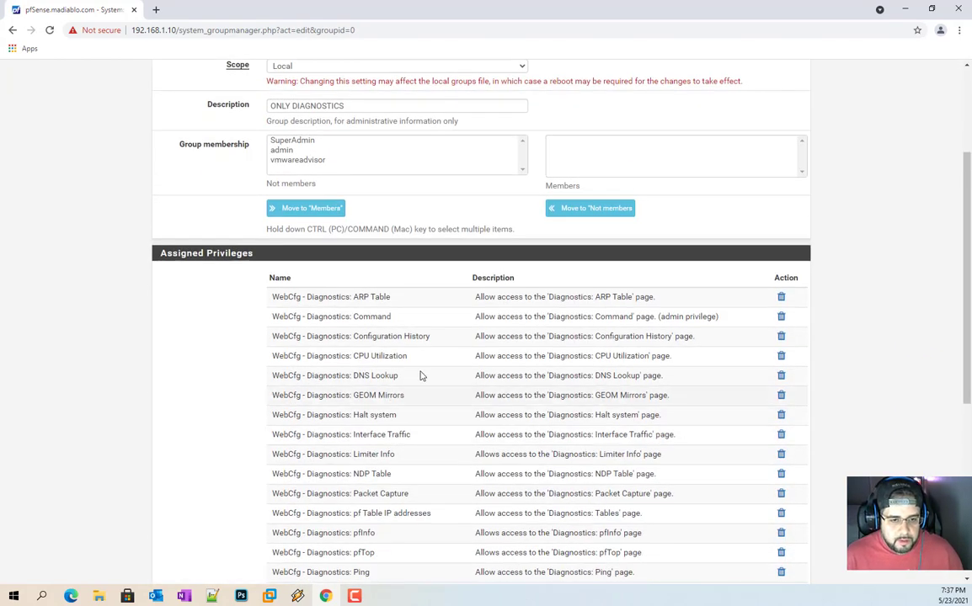
scroll(420, 375, "down", 4)
scroll(446, 399, "up", 5)
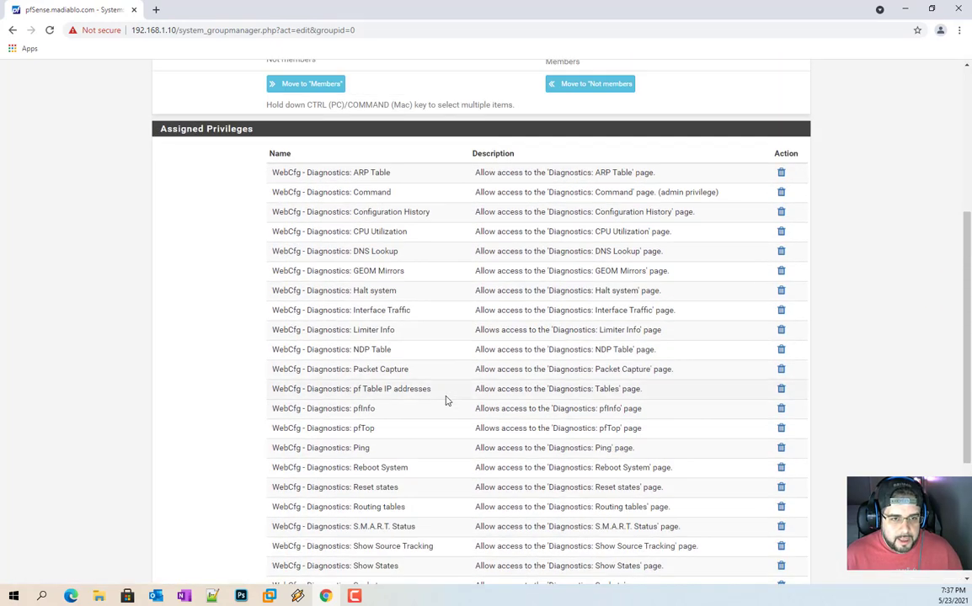
scroll(449, 401, "down", 4)
scroll(449, 401, "down", 3)
left_click(286, 522)
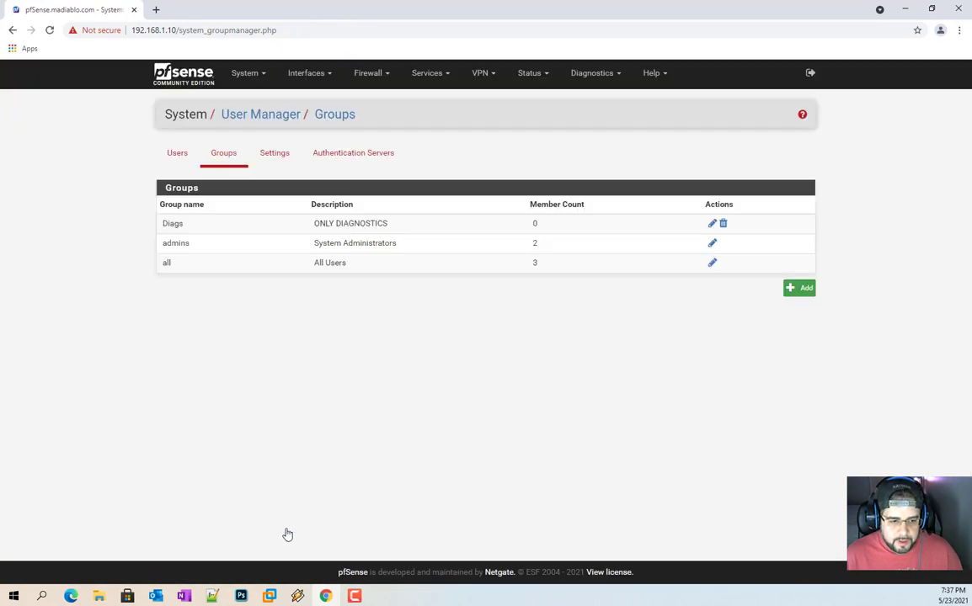
left_click(172, 154)
Step: Create a Diags-member user with username, confirmed password and full name, and save it
left_click(758, 294)
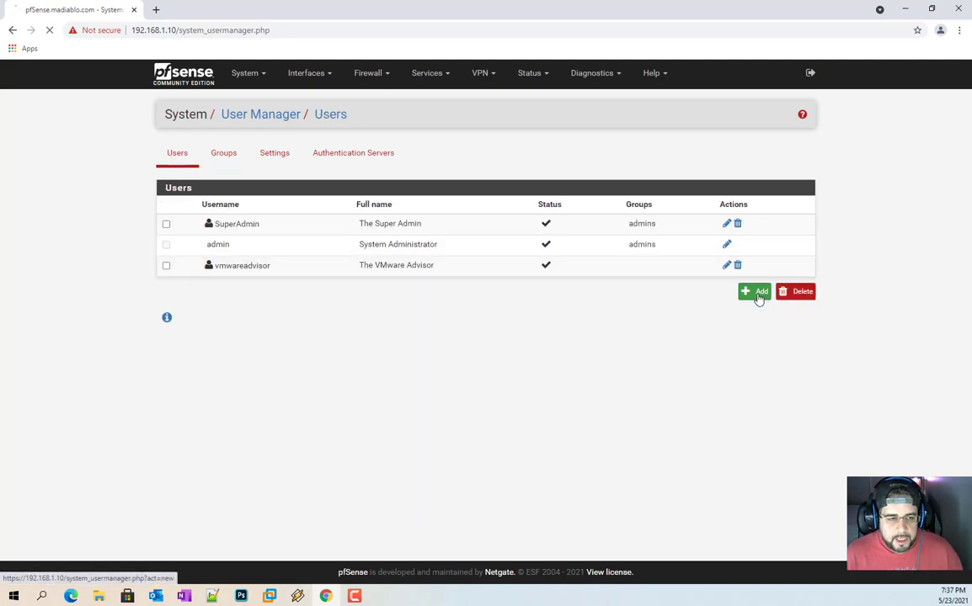
left_click(281, 412)
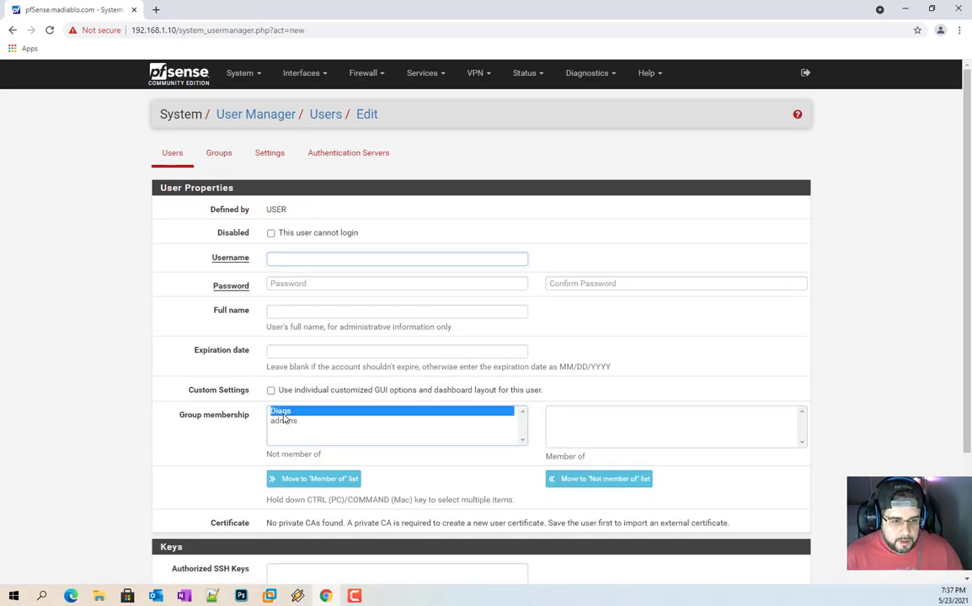
left_click(307, 477)
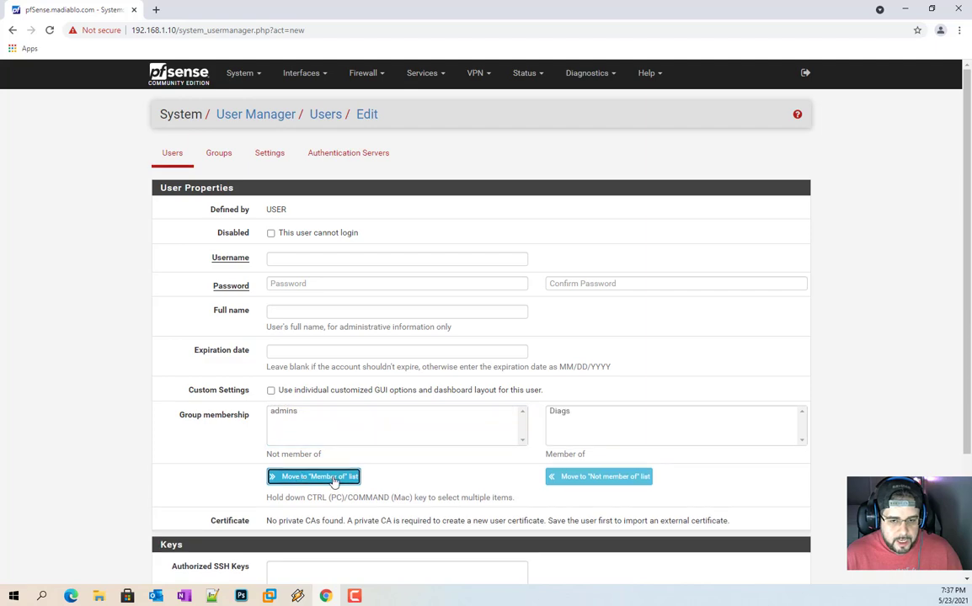
left_click(297, 259)
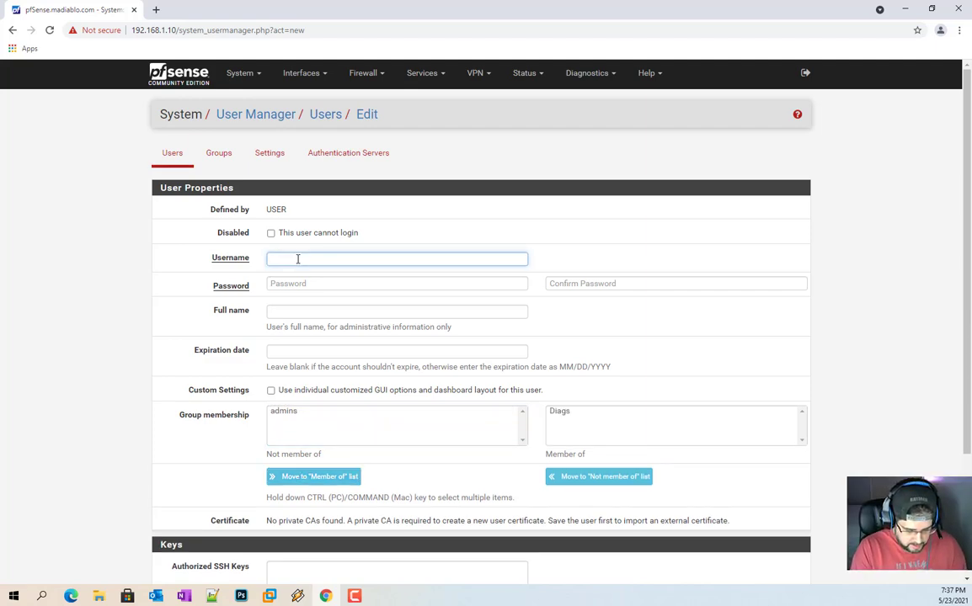
key("Tab")
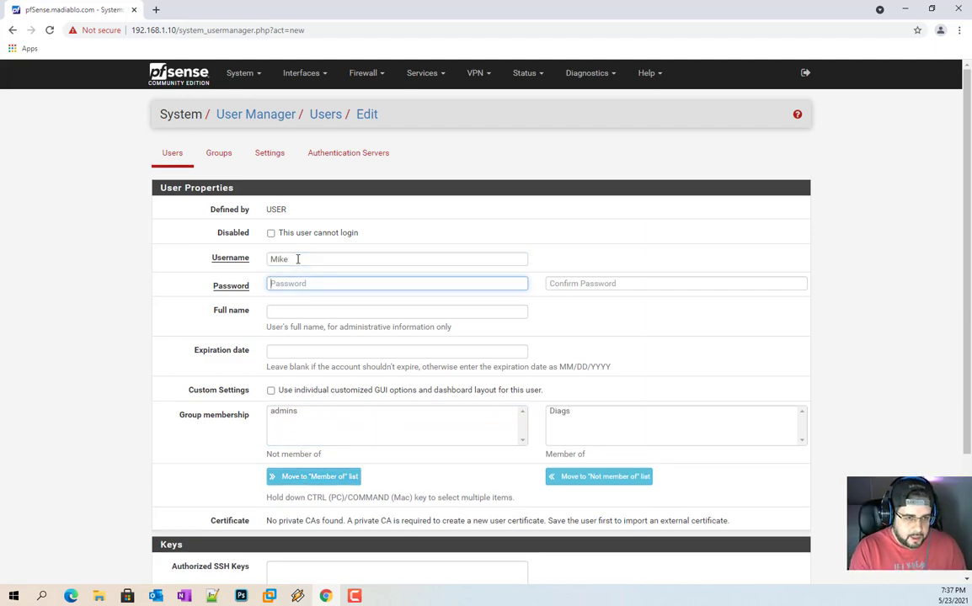
type("p")
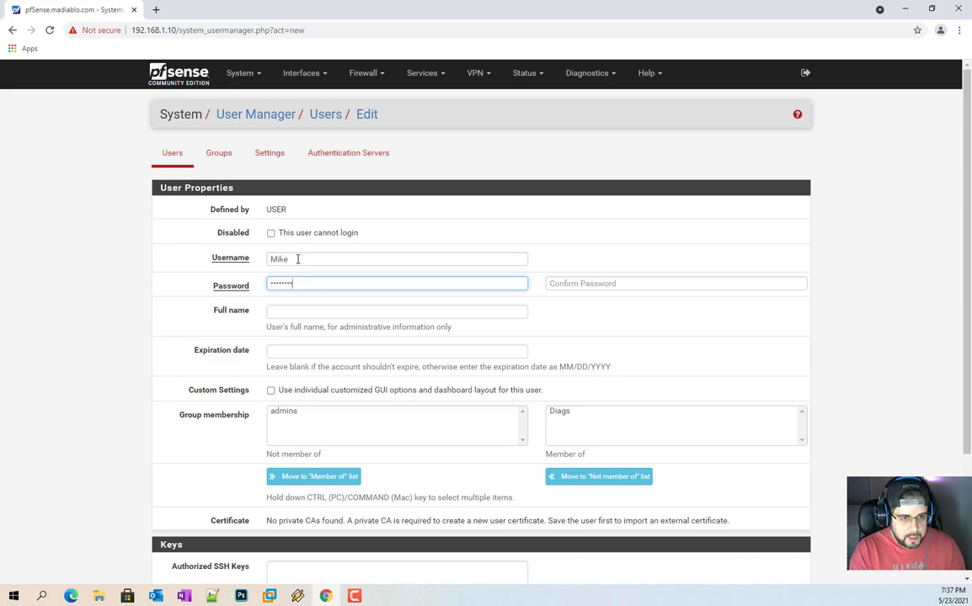
key("Tab")
type("pas")
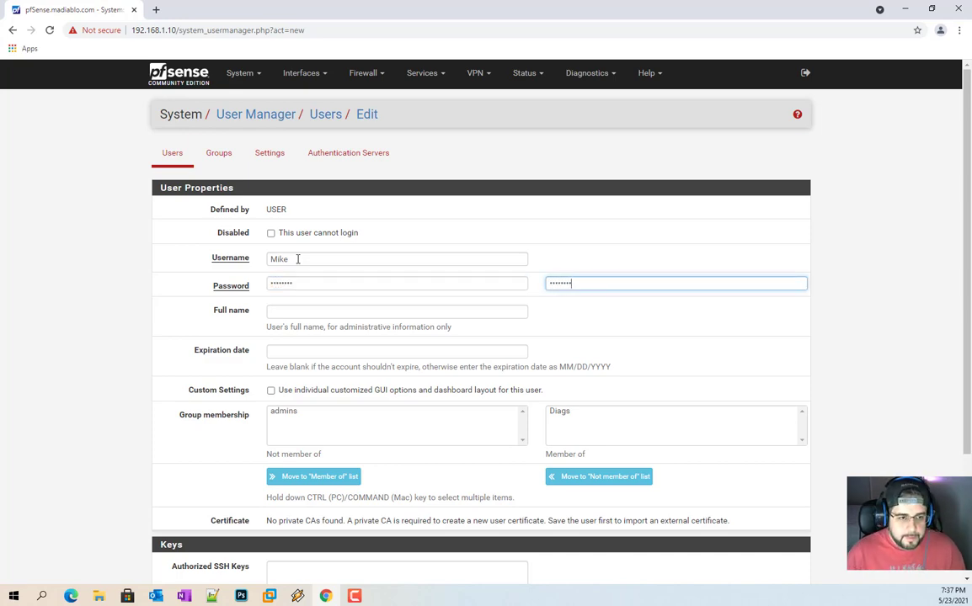
left_click(307, 313)
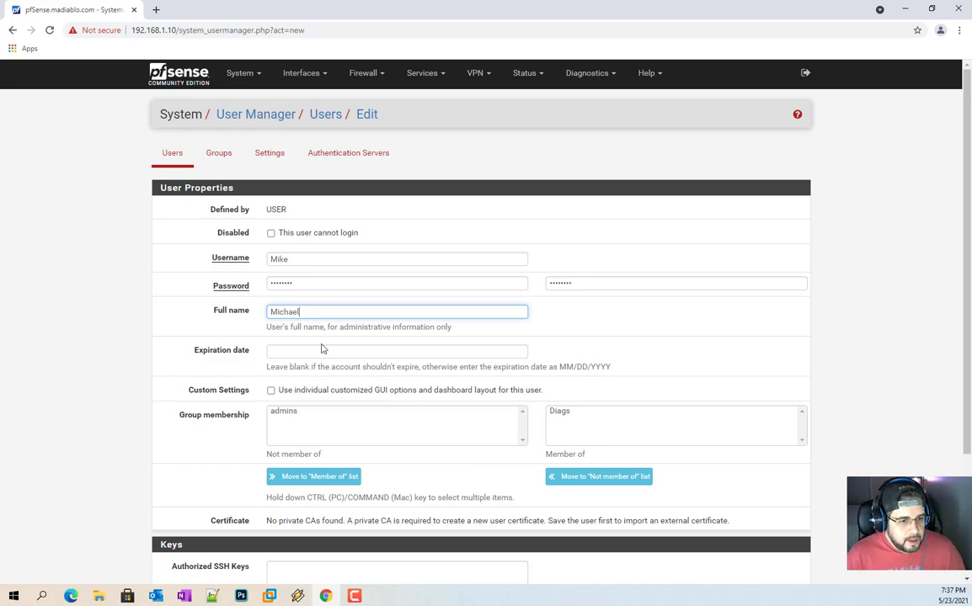
scroll(321, 349, "down", 3)
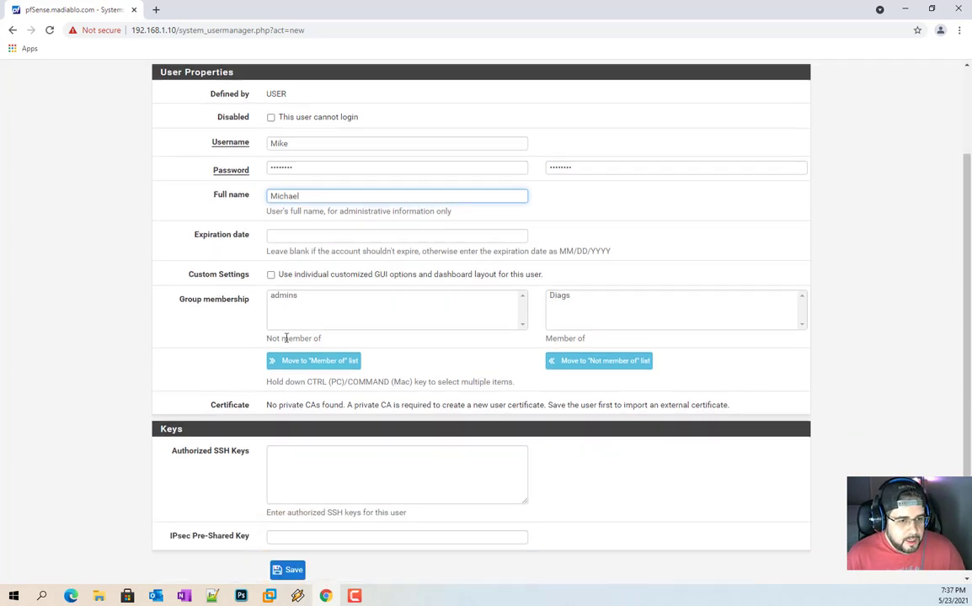
left_click(287, 570)
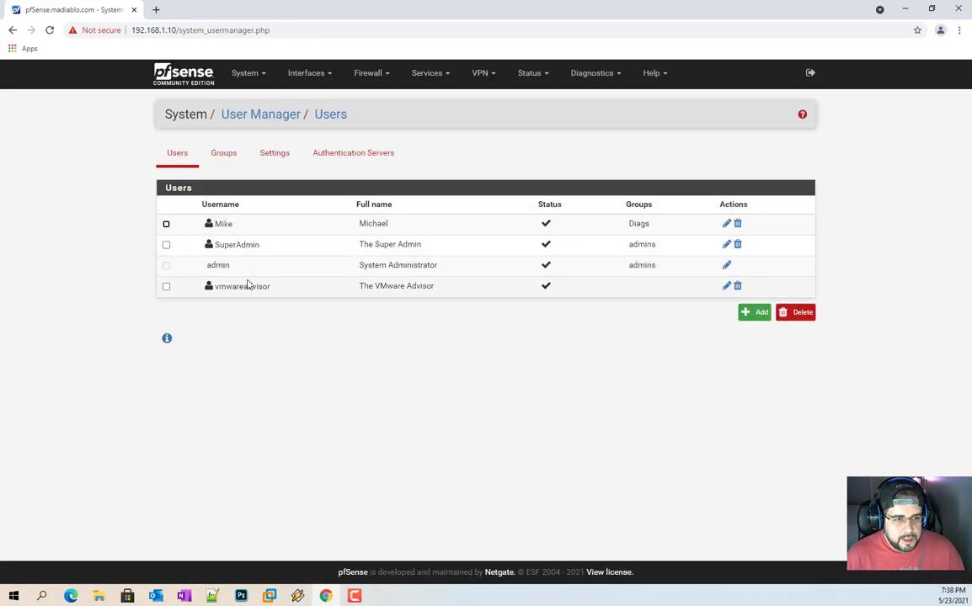
left_click(724, 223)
scroll(549, 319, "down", 5)
scroll(493, 358, "down", 4)
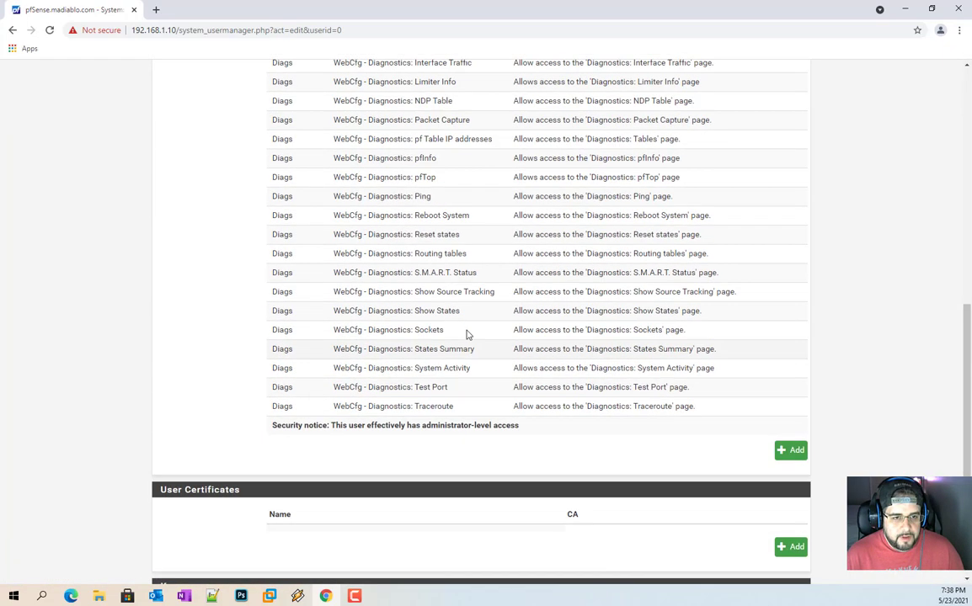
scroll(467, 335, "up", 2)
scroll(475, 364, "down", 1)
scroll(480, 366, "up", 3)
scroll(611, 275, "up", 3)
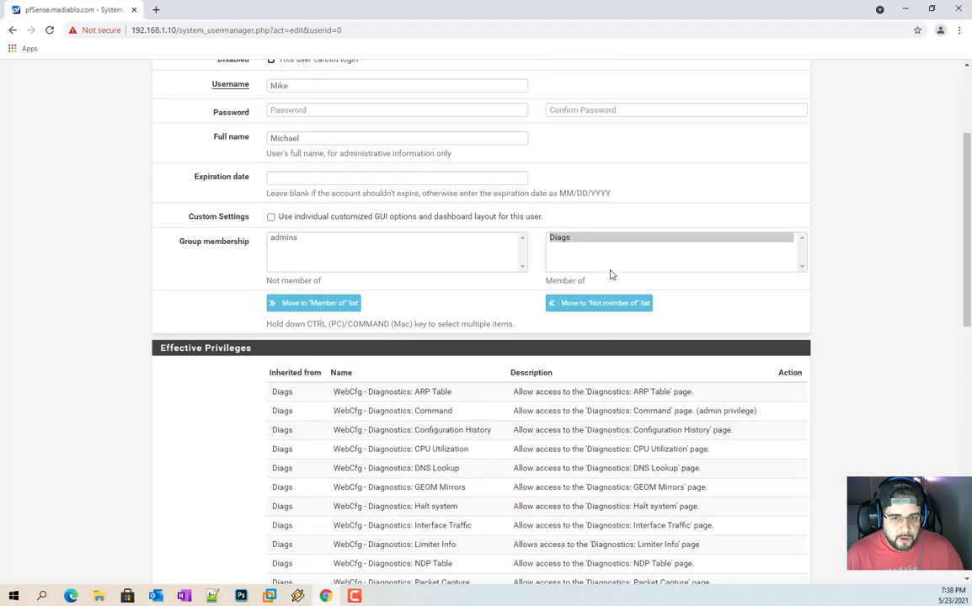
scroll(417, 360, "down", 10)
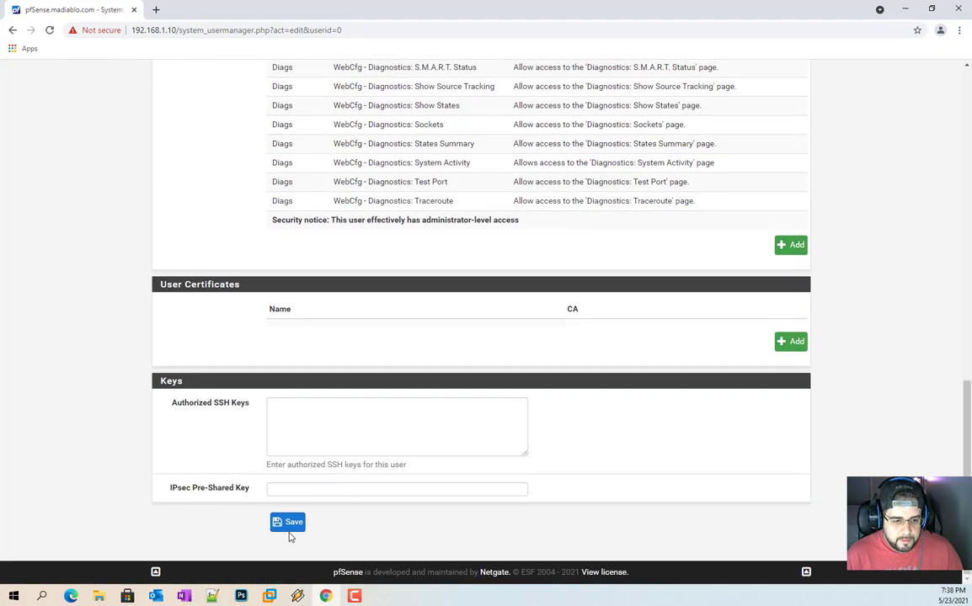
left_click(288, 524)
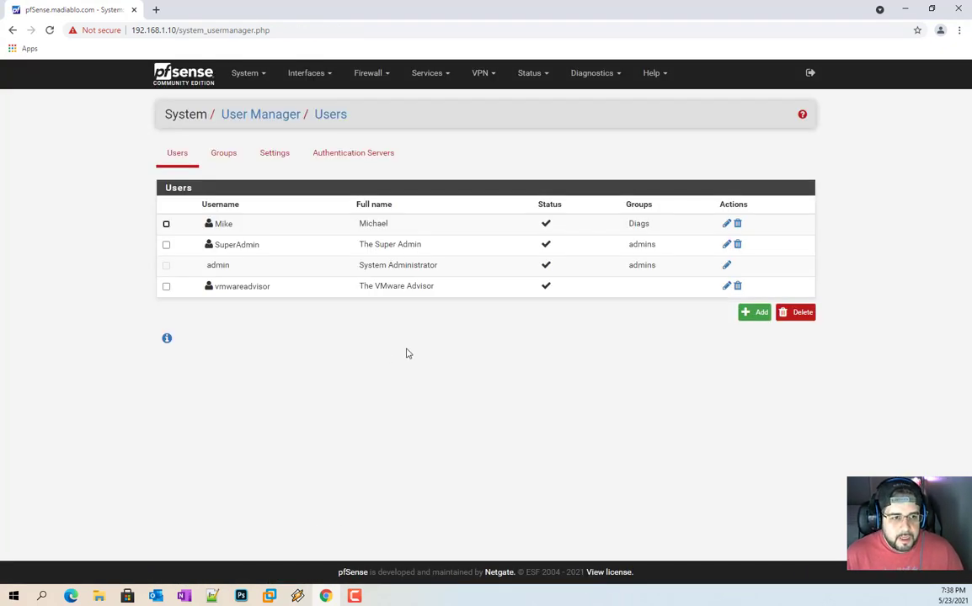
double_click(221, 268)
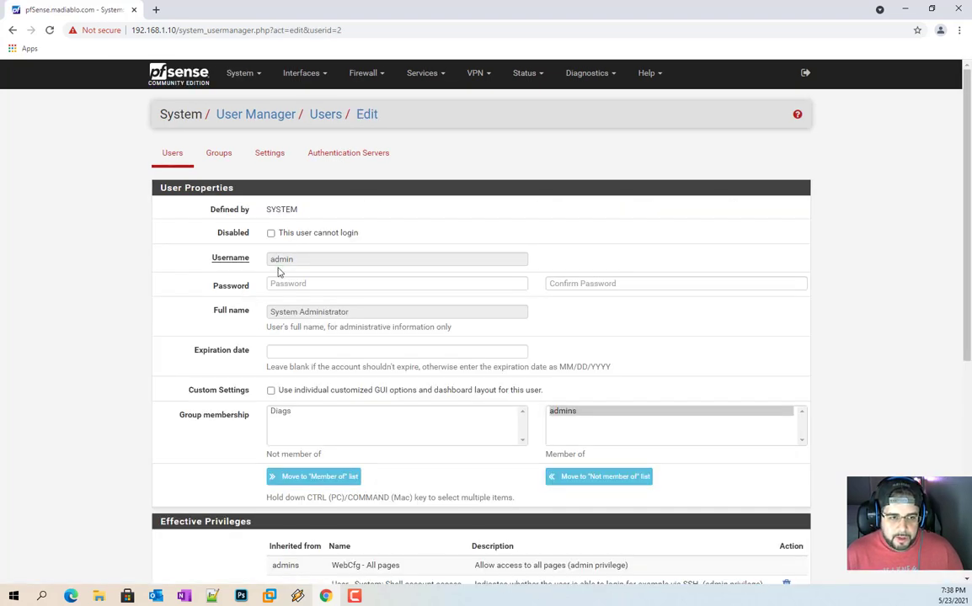
key("alt+Left")
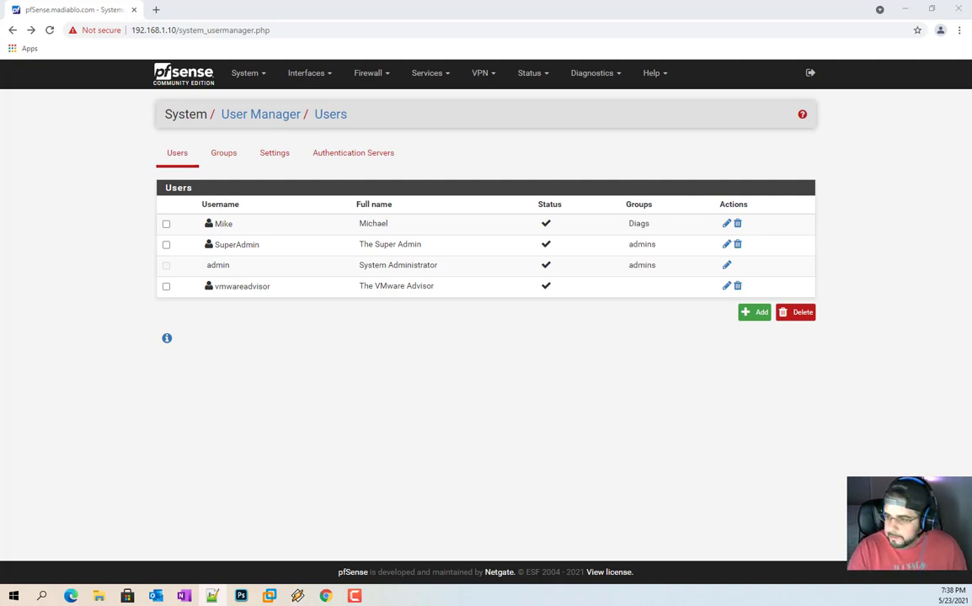
left_click(560, 400)
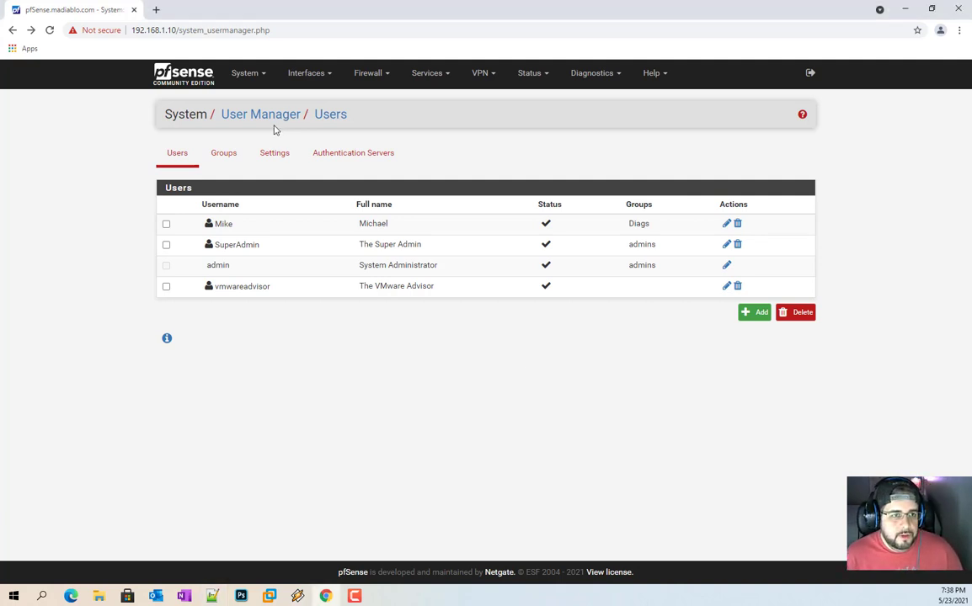
Step: Give the all group the User - Notices: View and View and Clear privileges, then open Users
left_click(237, 153)
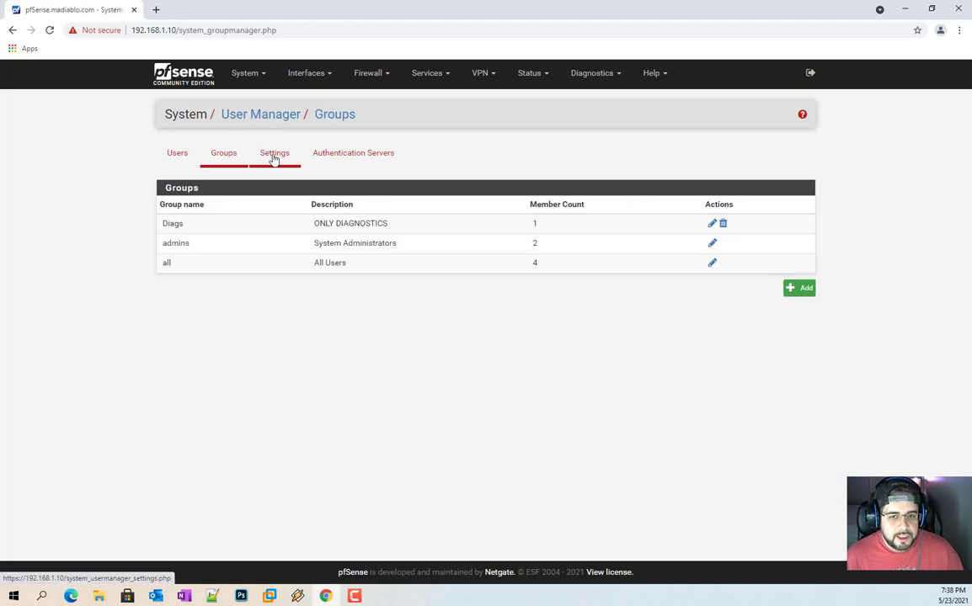
left_click(711, 262)
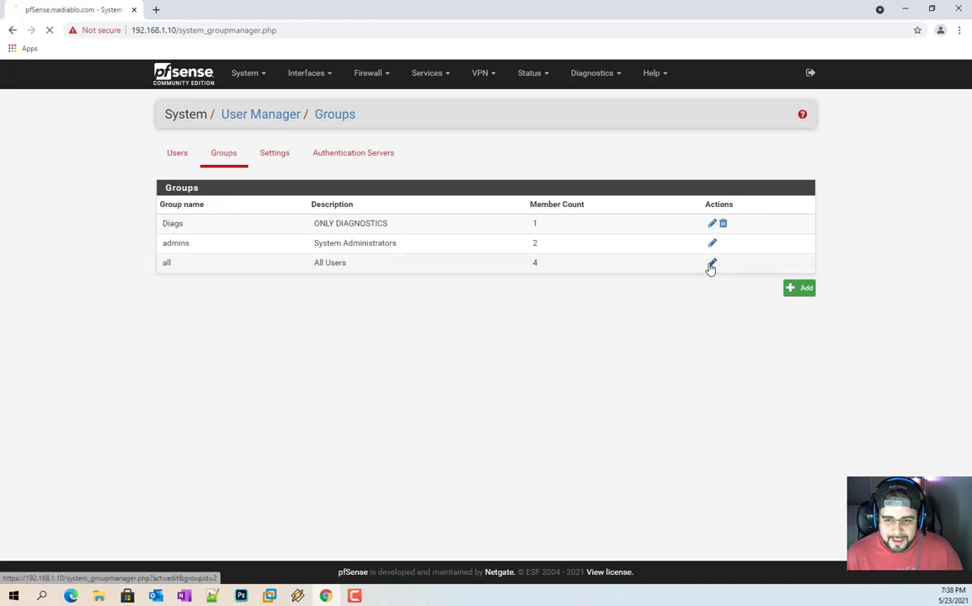
key("alt+Left")
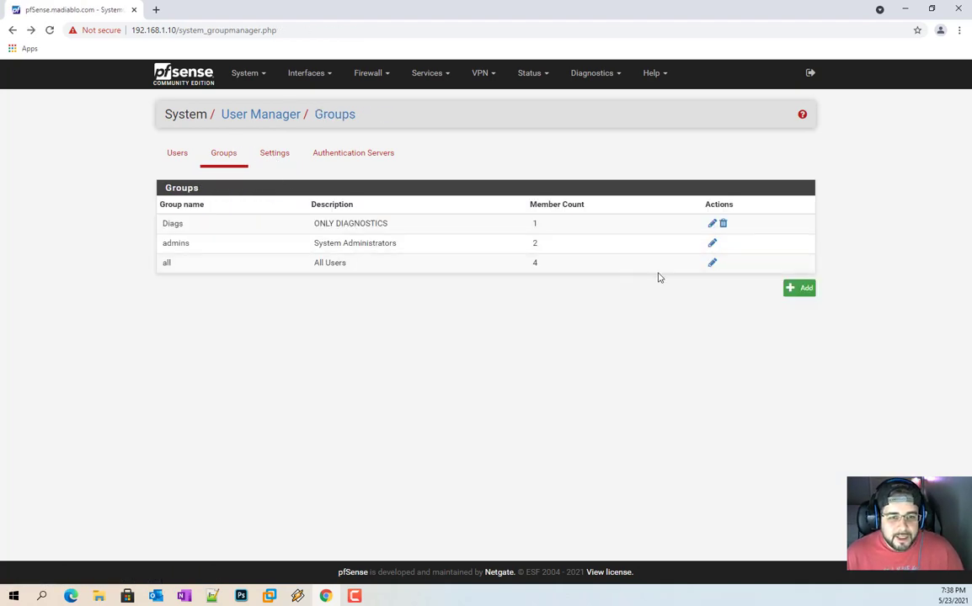
left_click(713, 264)
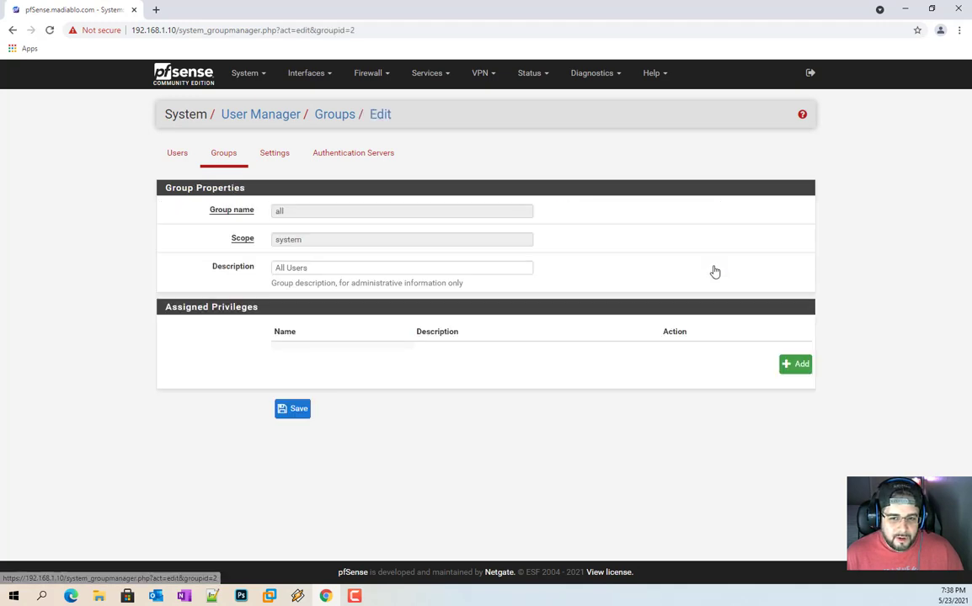
left_click(796, 365)
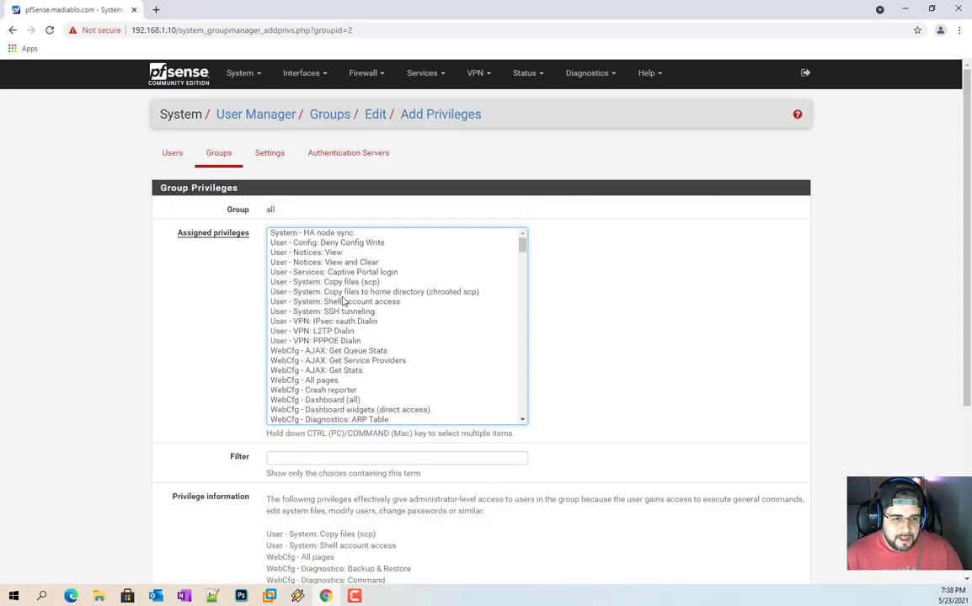
left_click(330, 252)
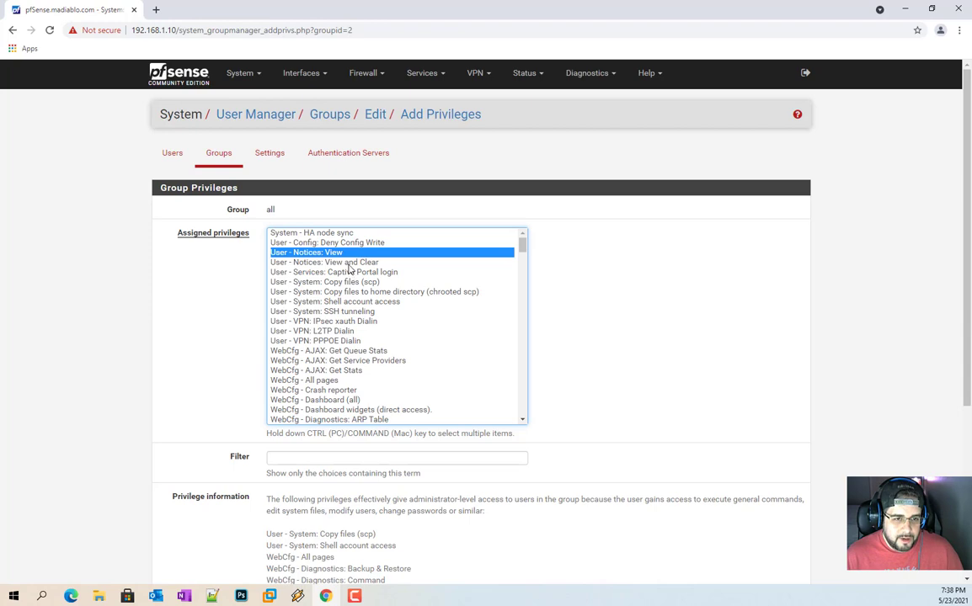
left_click(348, 263, "ctrl")
scroll(209, 370, "down", 5)
left_click(289, 497)
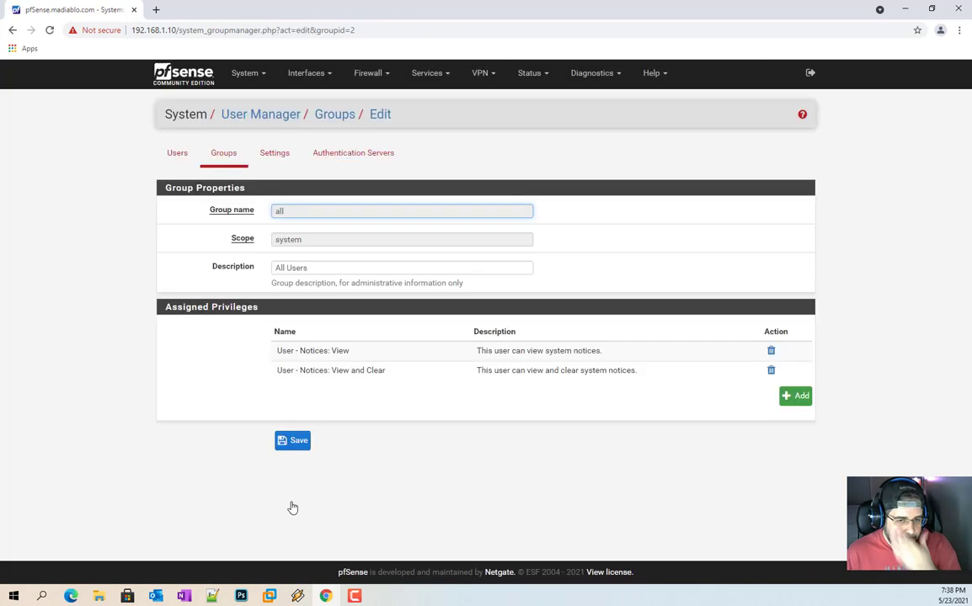
left_click(293, 441)
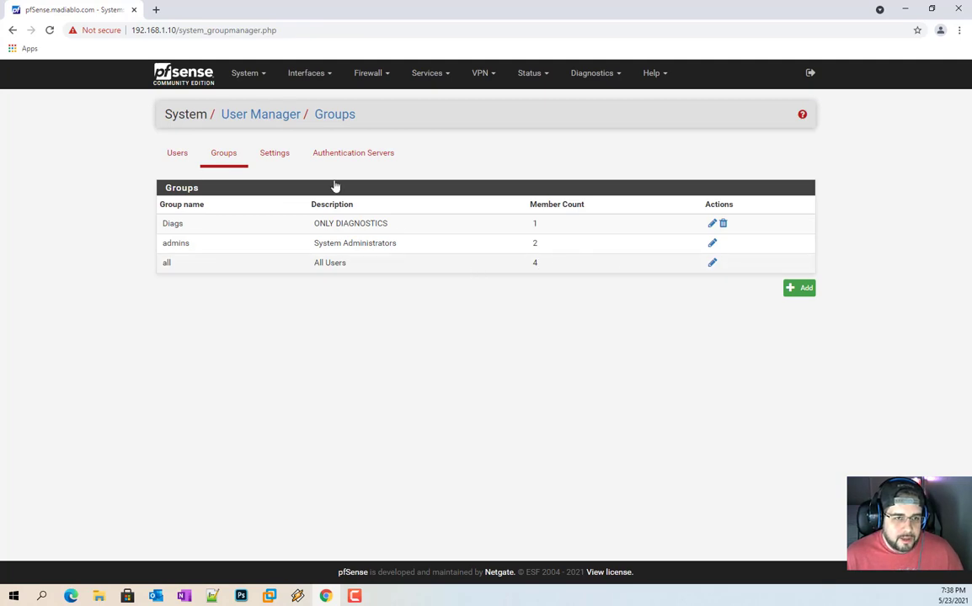
left_click(177, 153)
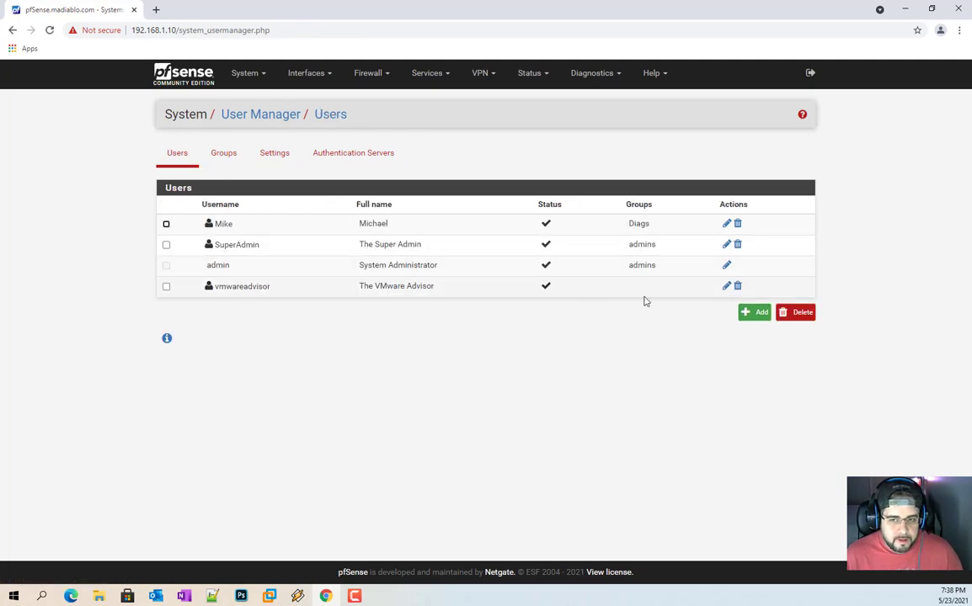
left_click(727, 286)
scroll(438, 362, "down", 5)
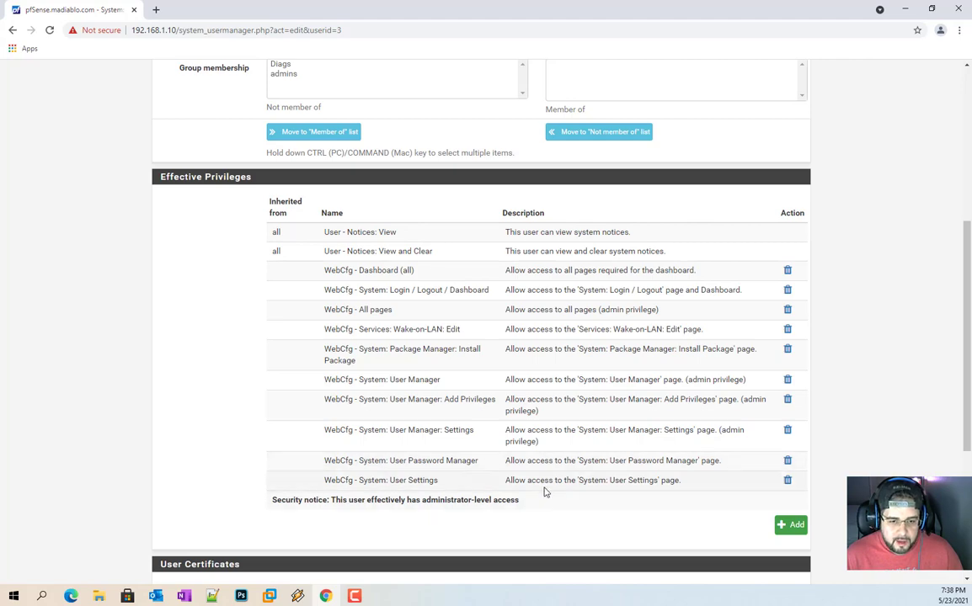
scroll(498, 312, "up", 7)
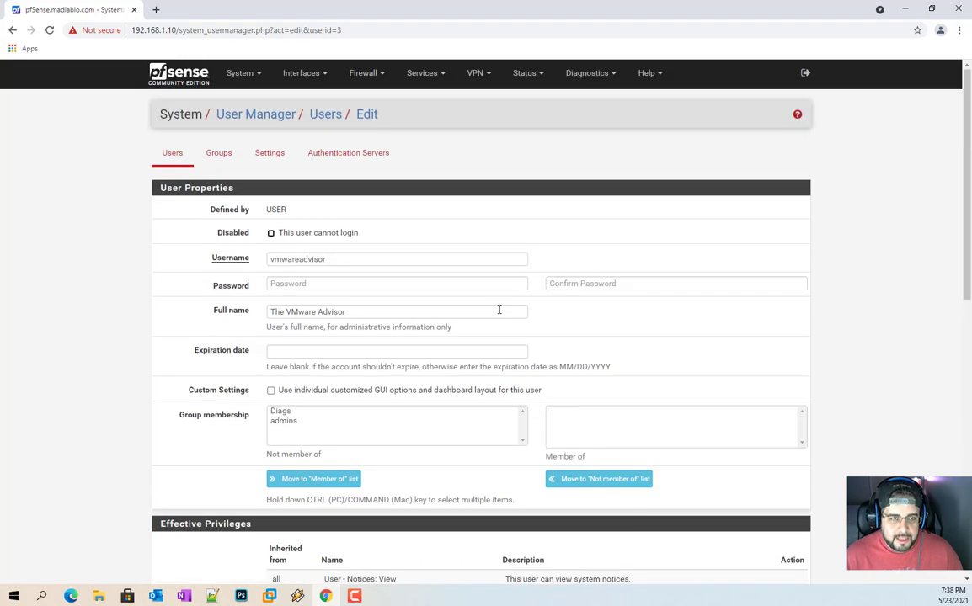
key("alt+Left")
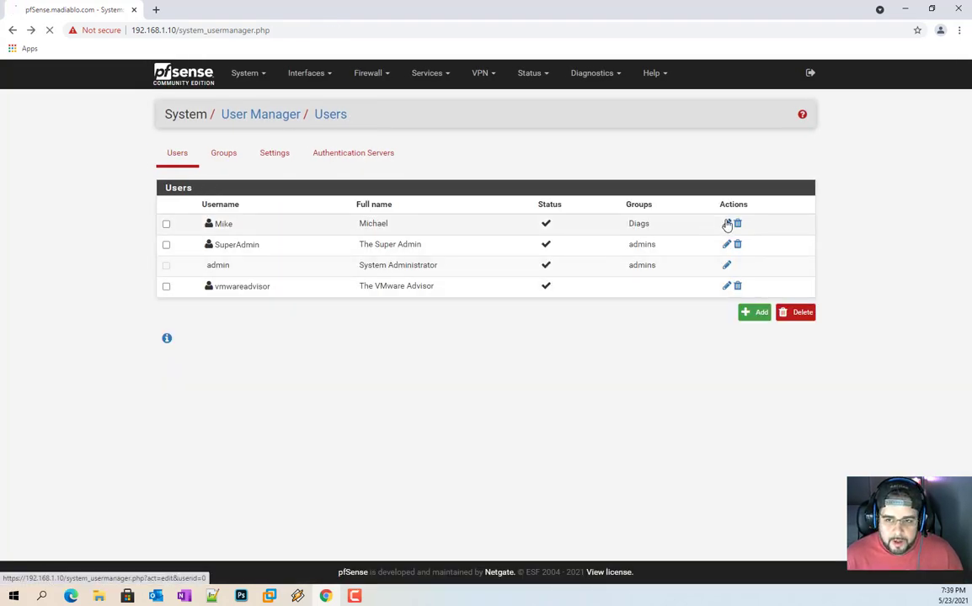
left_click(726, 224)
scroll(358, 354, "down", 5)
scroll(305, 173, "down", 4)
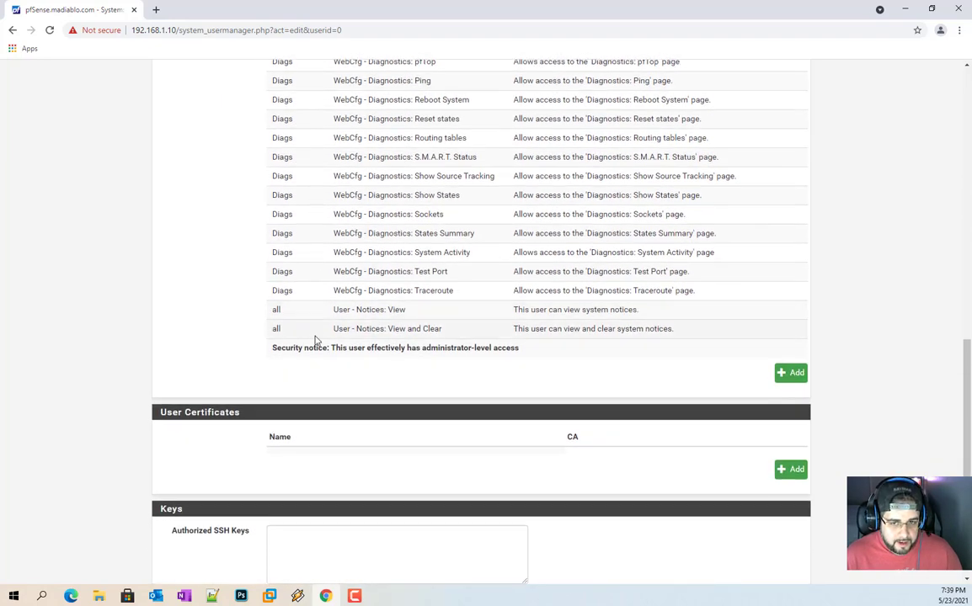
scroll(294, 324, "up", 10)
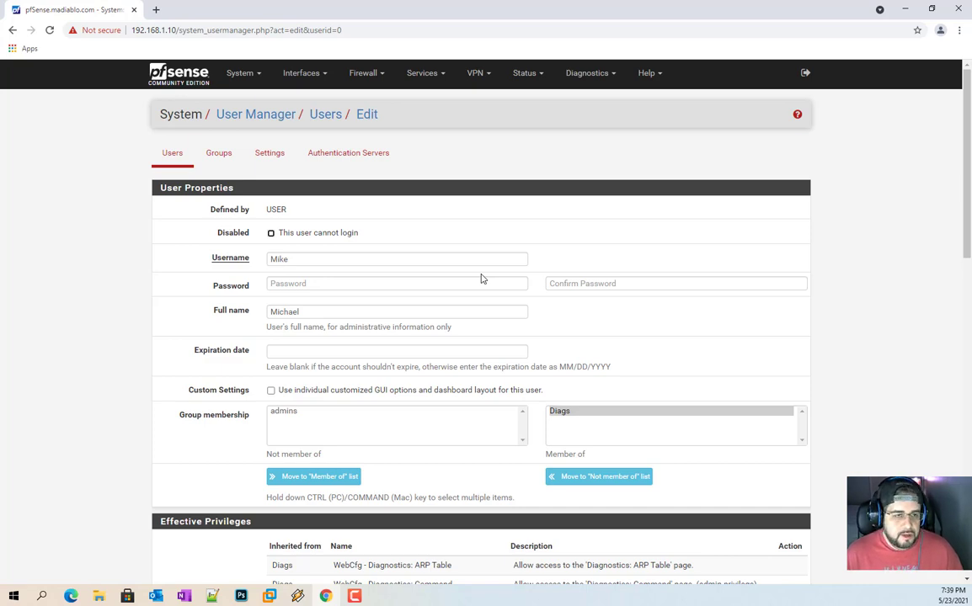
left_click(224, 156)
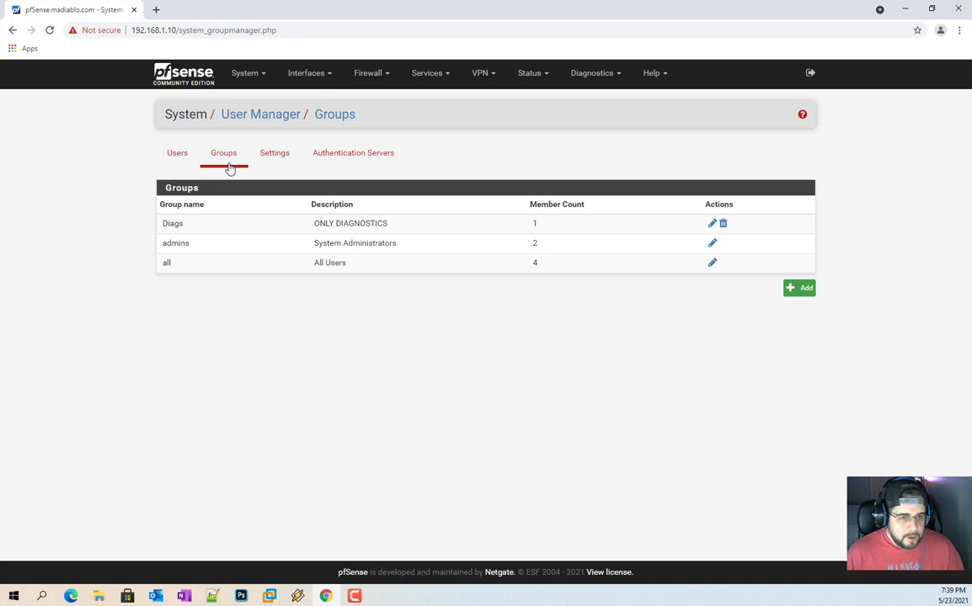
left_click(168, 152)
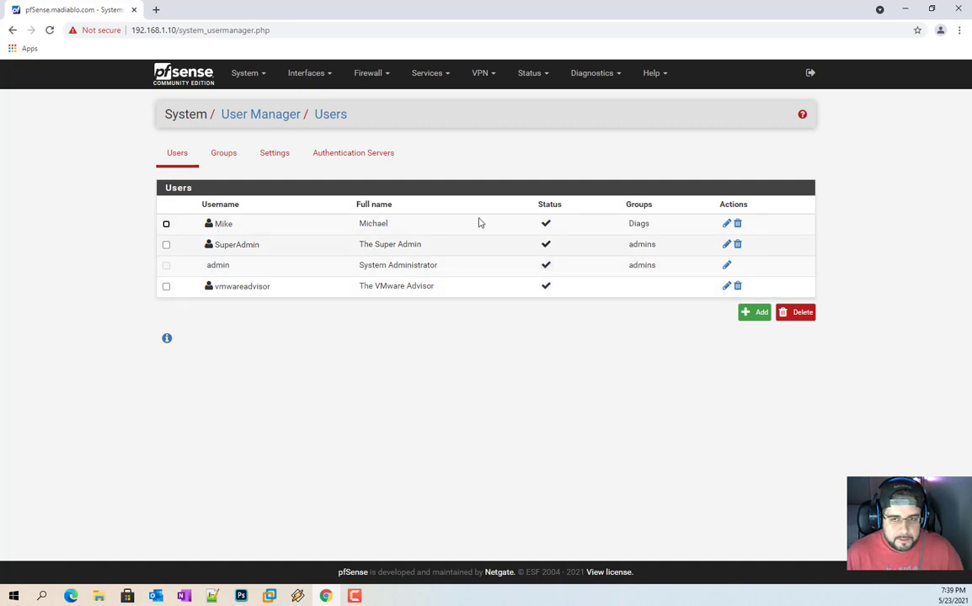
Step: Log out and sign back in with the VMware Advisor test account's username and password
left_click(199, 83)
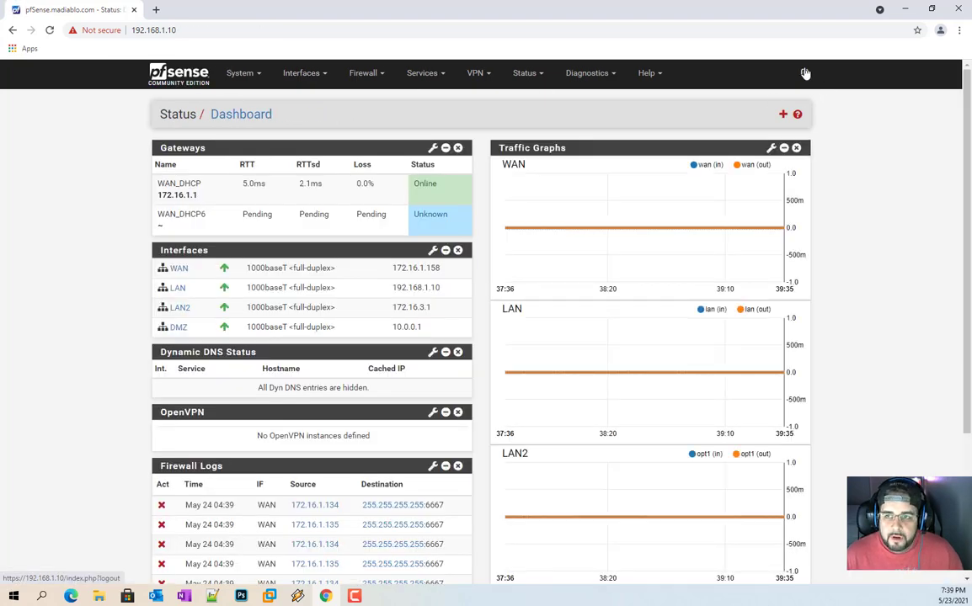
left_click(805, 74)
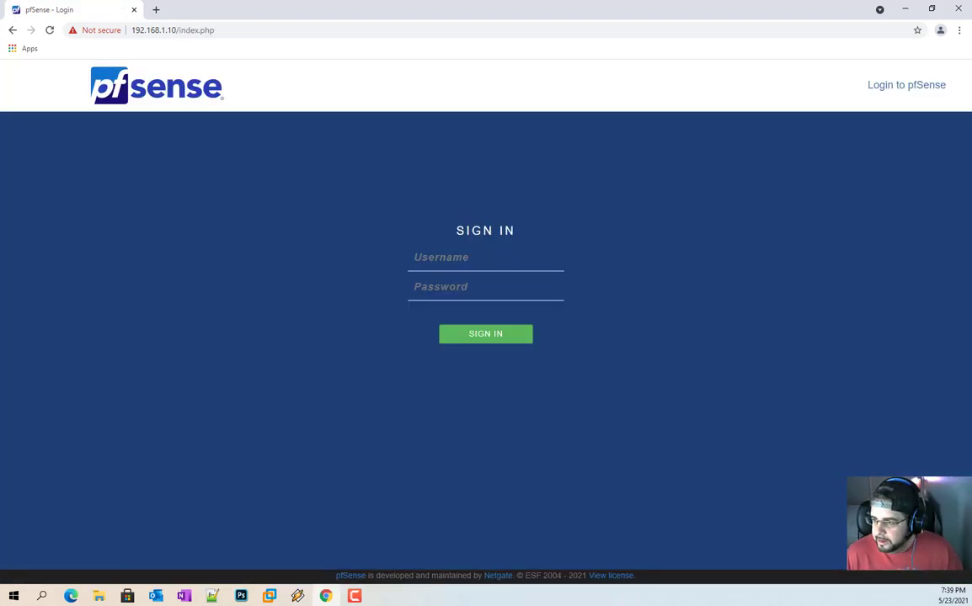
key("alt+Tab")
left_click(433, 266)
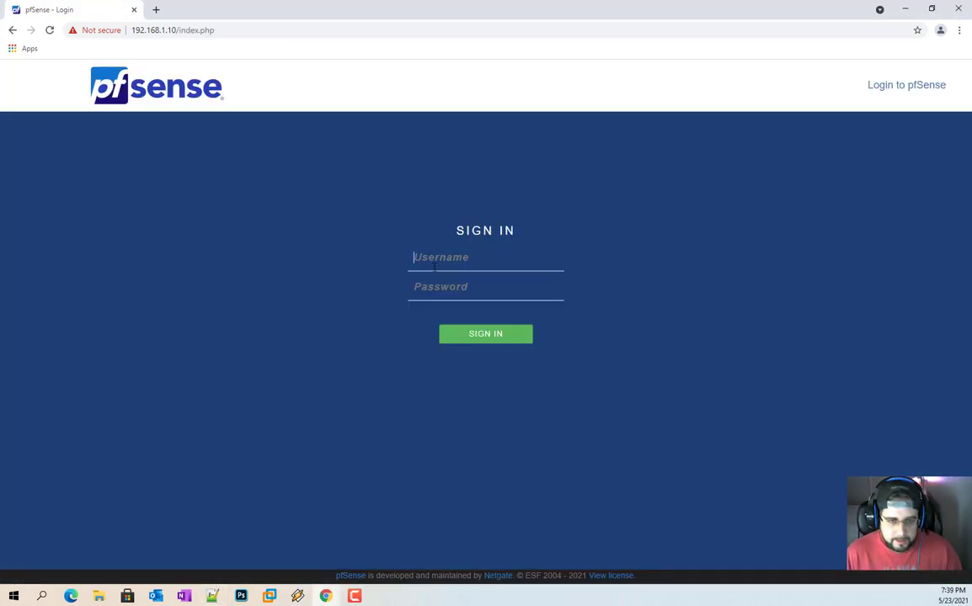
type("vmwareadvisor")
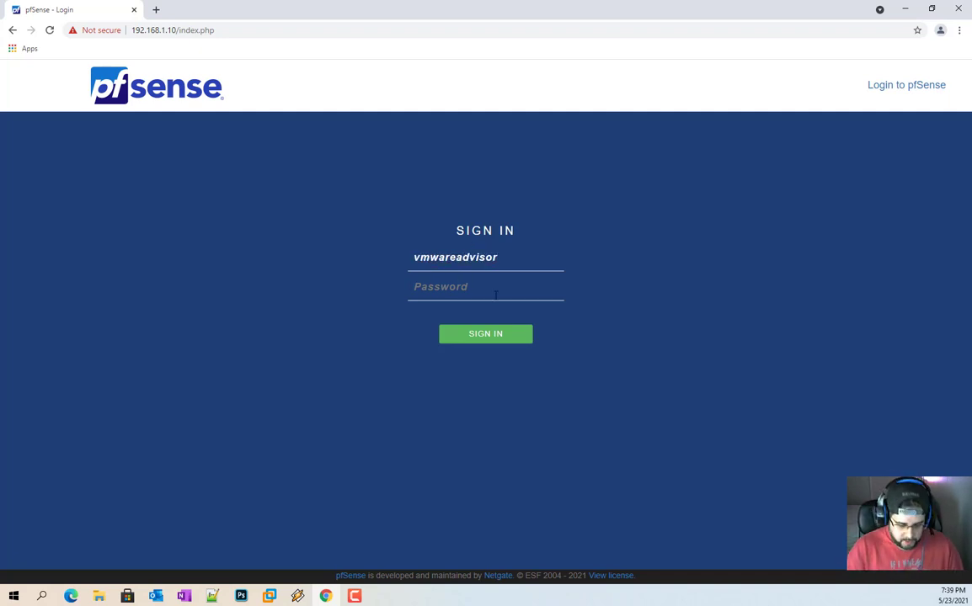
type("•••")
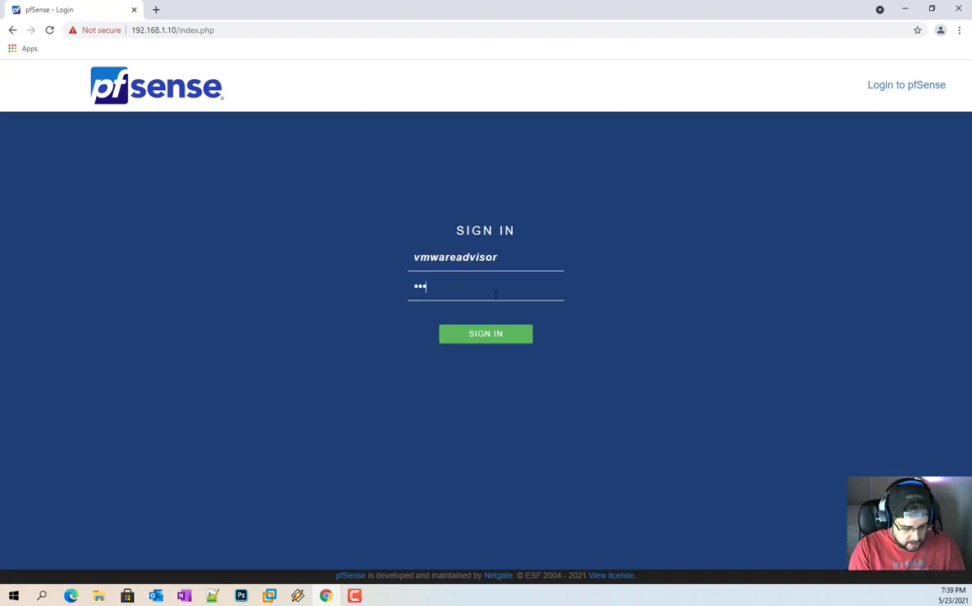
key("Return")
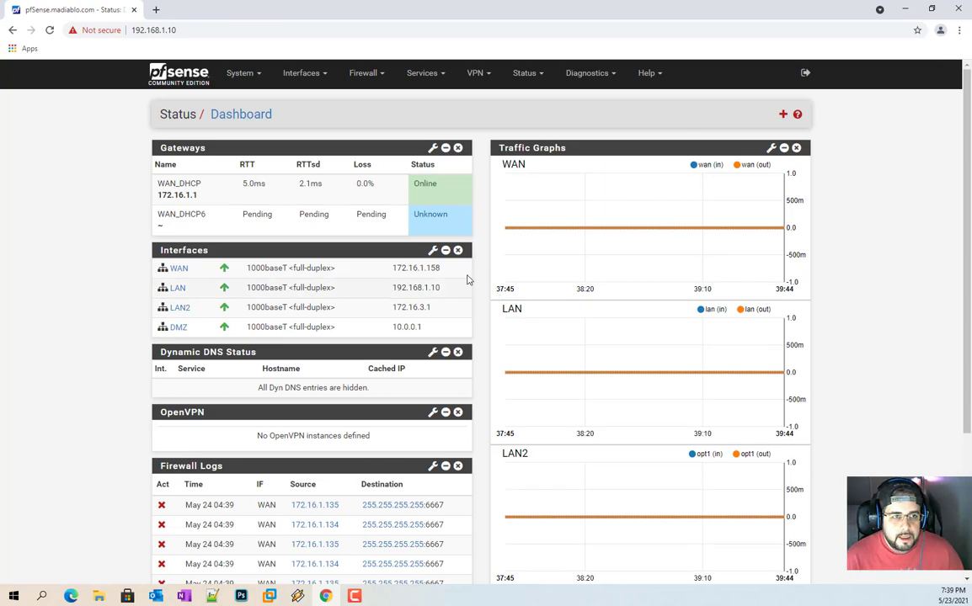
scroll(473, 271, "down", 3)
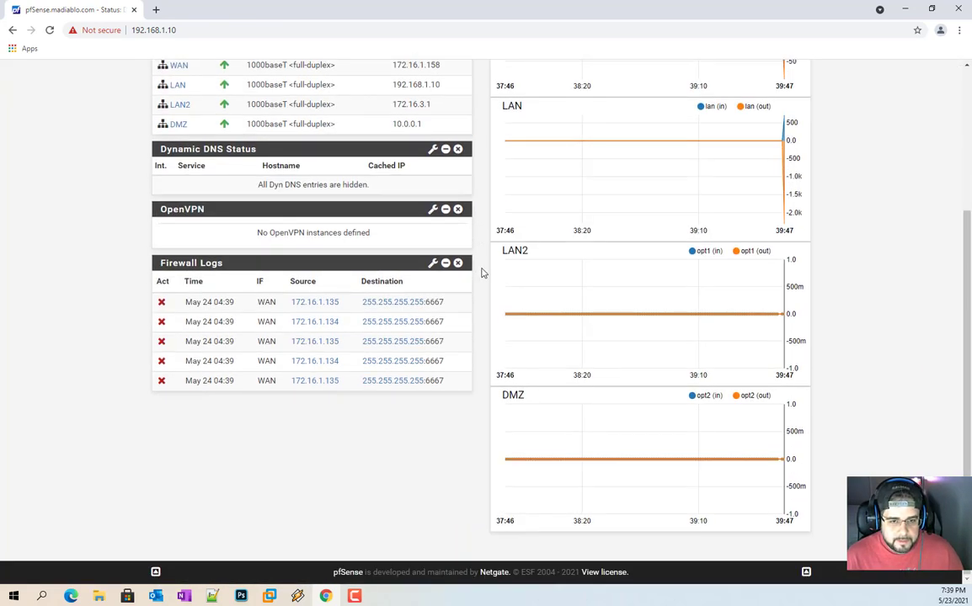
scroll(483, 272, "up", 3)
Step: Check access to Interface pages: assignments, groups, VLANs, GIF, bridges, LAGG and PPPs
left_click(321, 74)
left_click(320, 101)
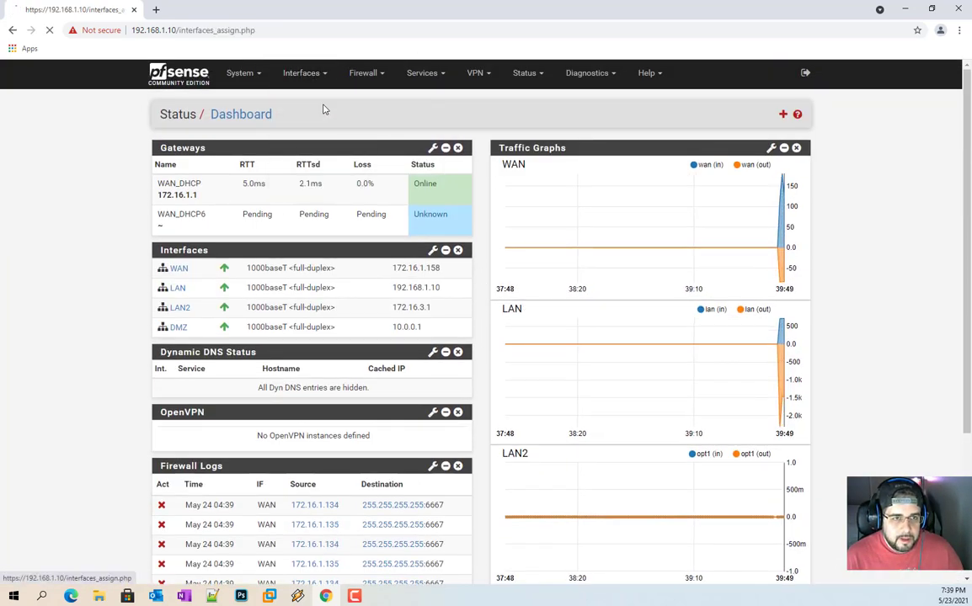
left_click(302, 153)
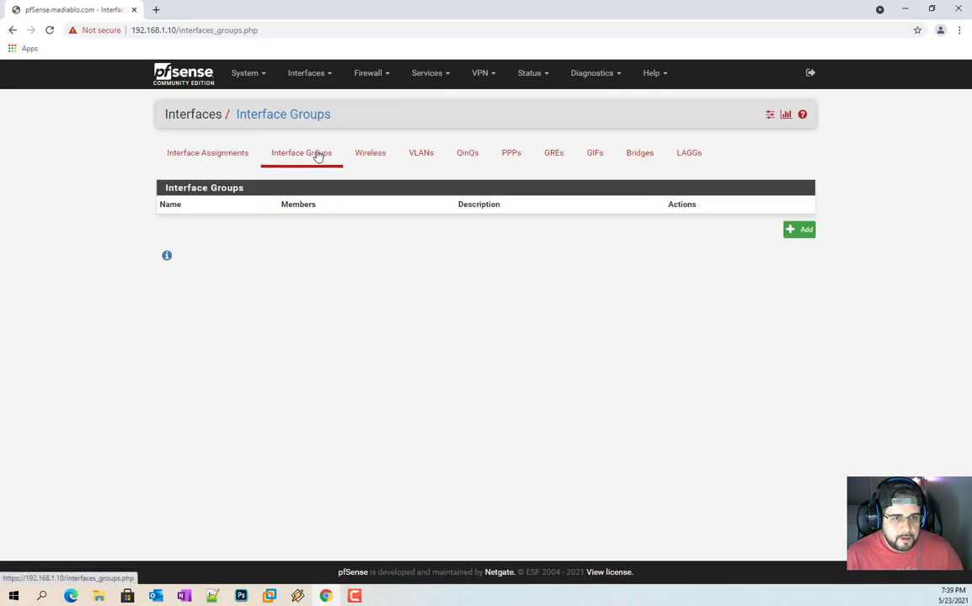
left_click(420, 154)
left_click(596, 165)
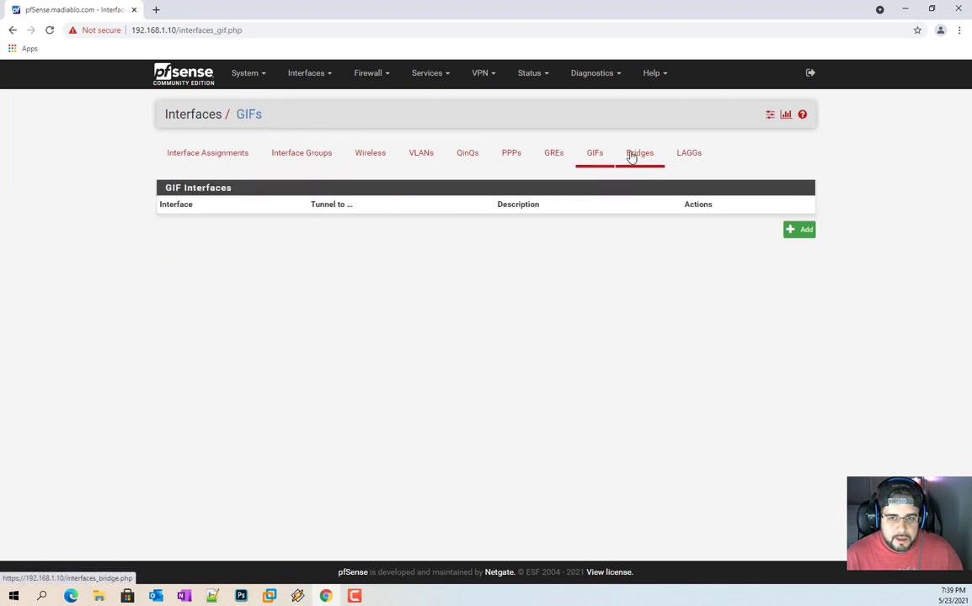
left_click(637, 154)
left_click(596, 156)
left_click(653, 162)
left_click(688, 154)
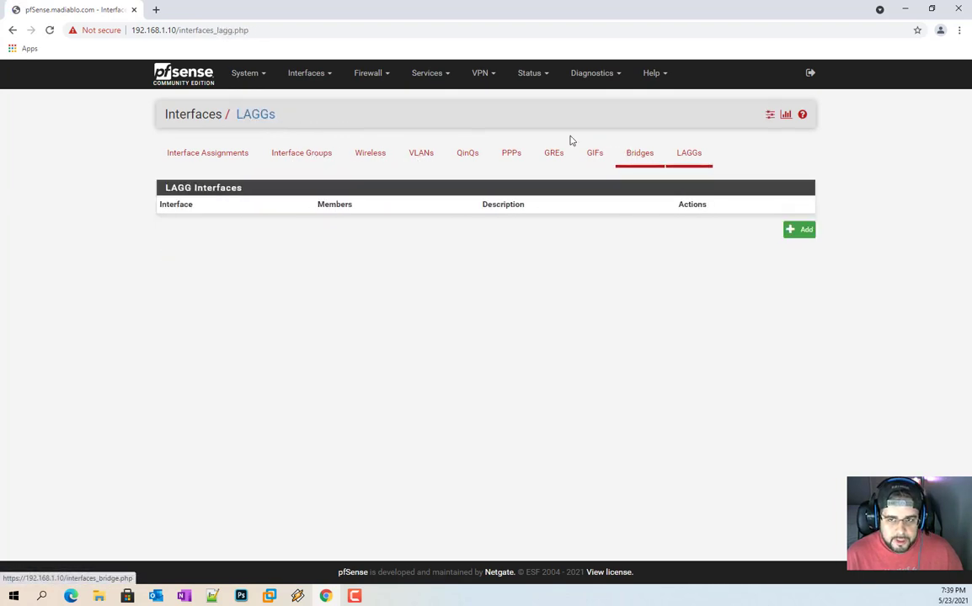
left_click(511, 154)
left_click(595, 154)
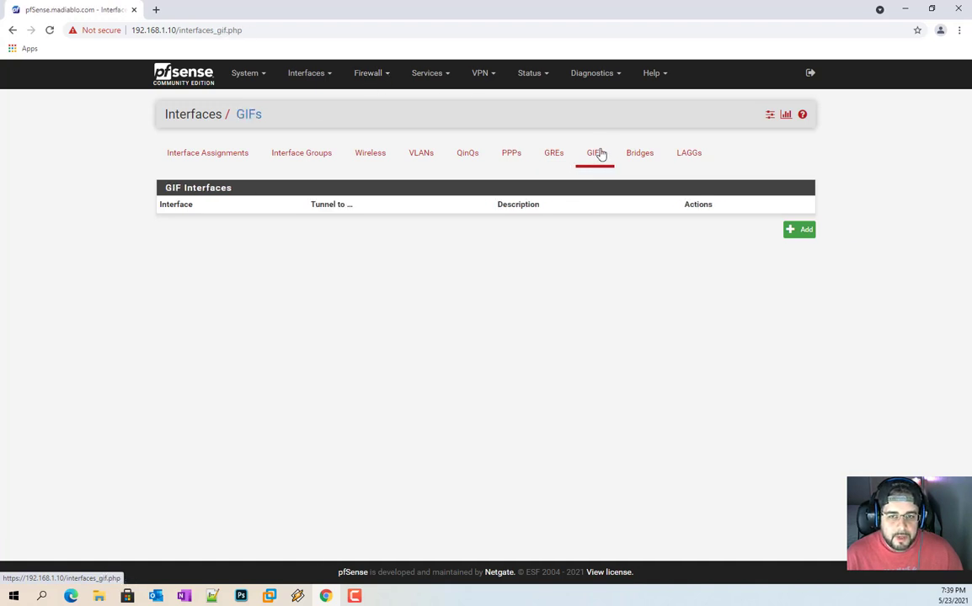
left_click(307, 74)
Step: Check access to NAT port forward, LAN, LAN2 and DMZ firewall rules and the new-rule form
left_click(370, 75)
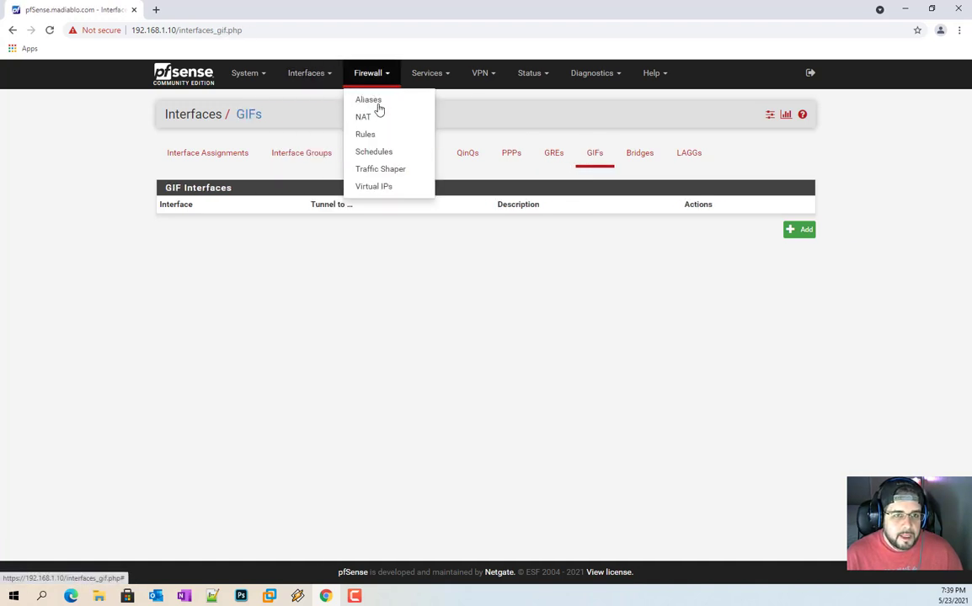
left_click(376, 118)
left_click(372, 72)
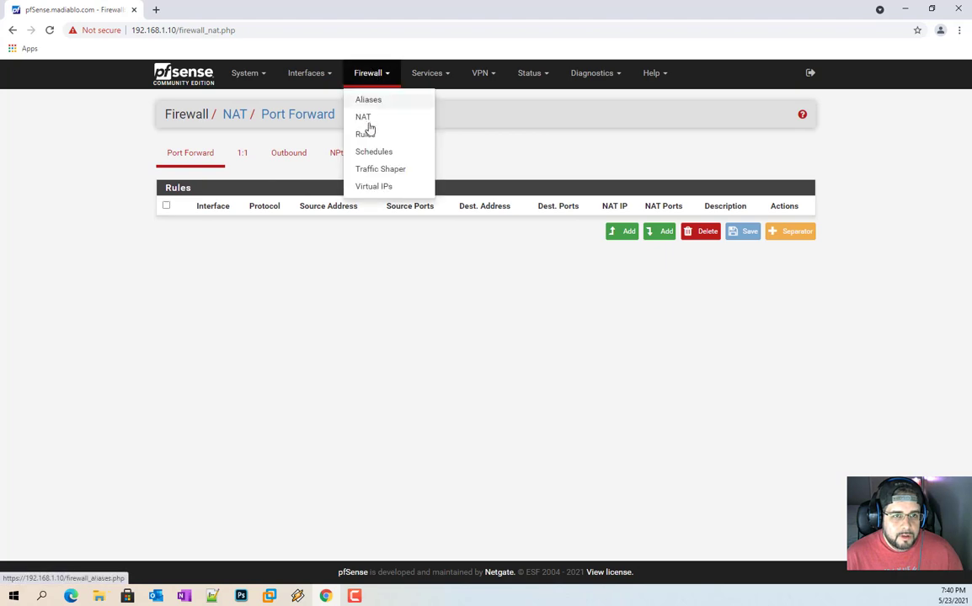
left_click(369, 132)
left_click(266, 155)
left_click(310, 158)
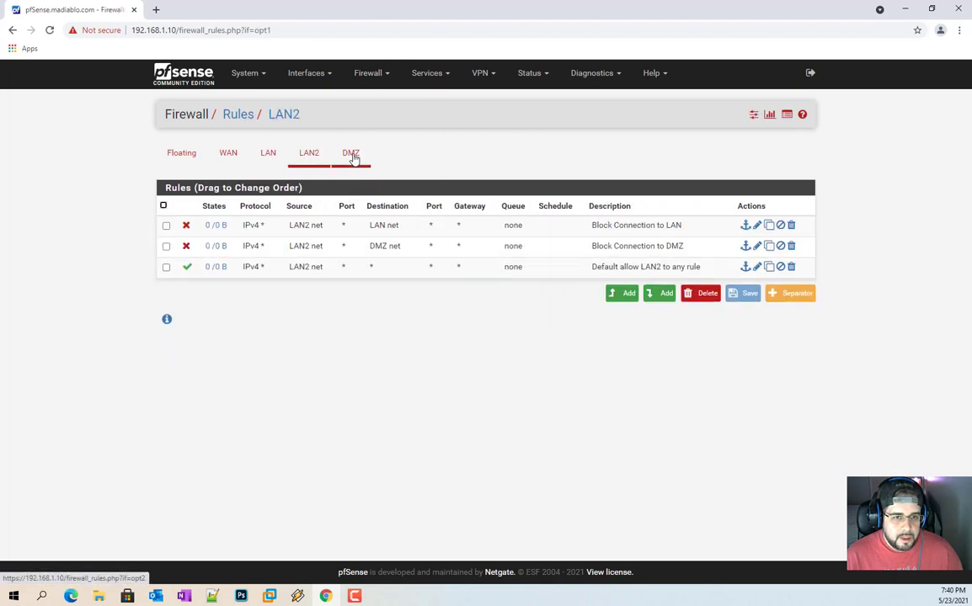
left_click(350, 155)
left_click(269, 156)
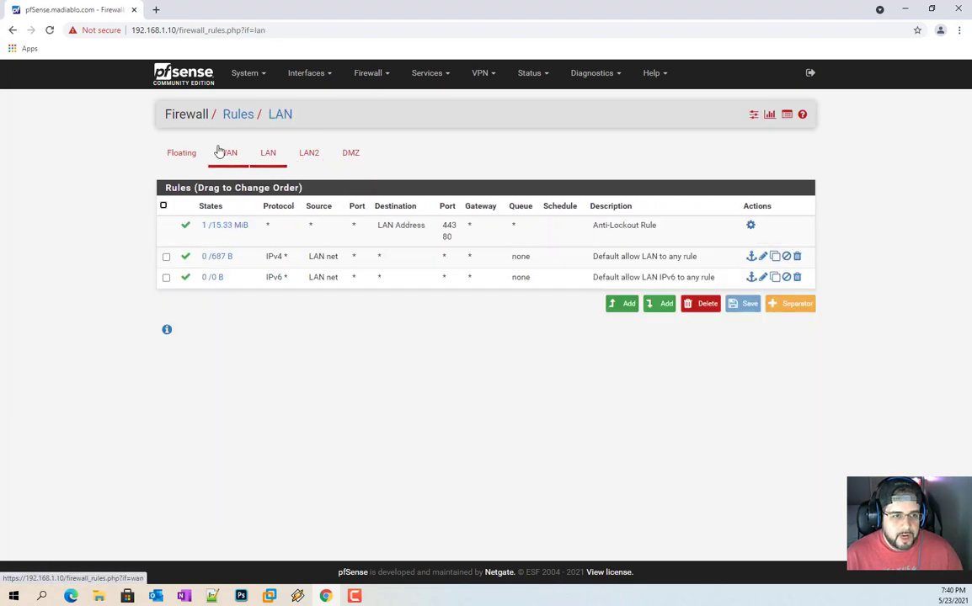
left_click(626, 303)
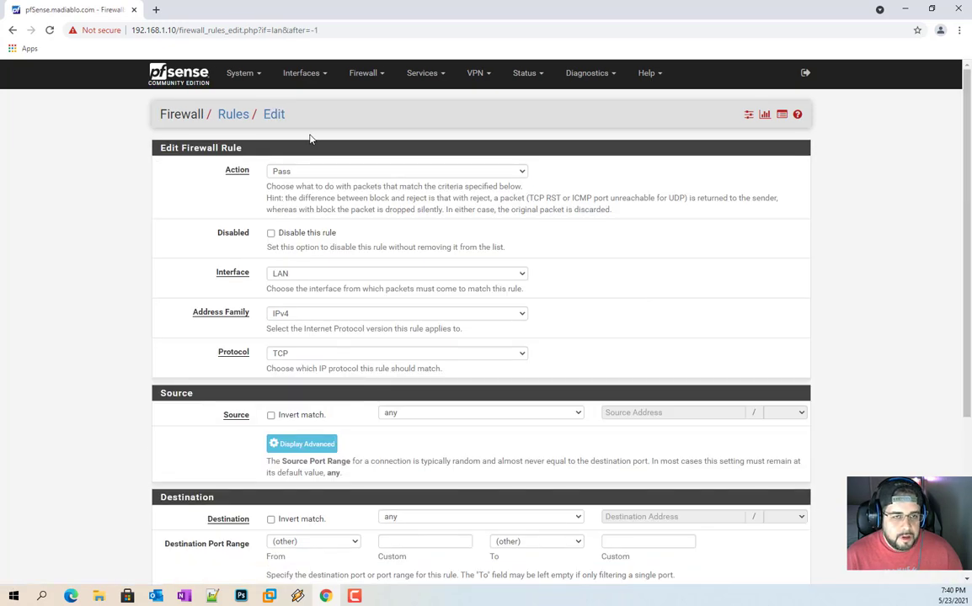
key("alt+Left")
Step: Visit Diagnostics Backup & Restore, then the System Update and Update Settings pages
left_click(527, 85)
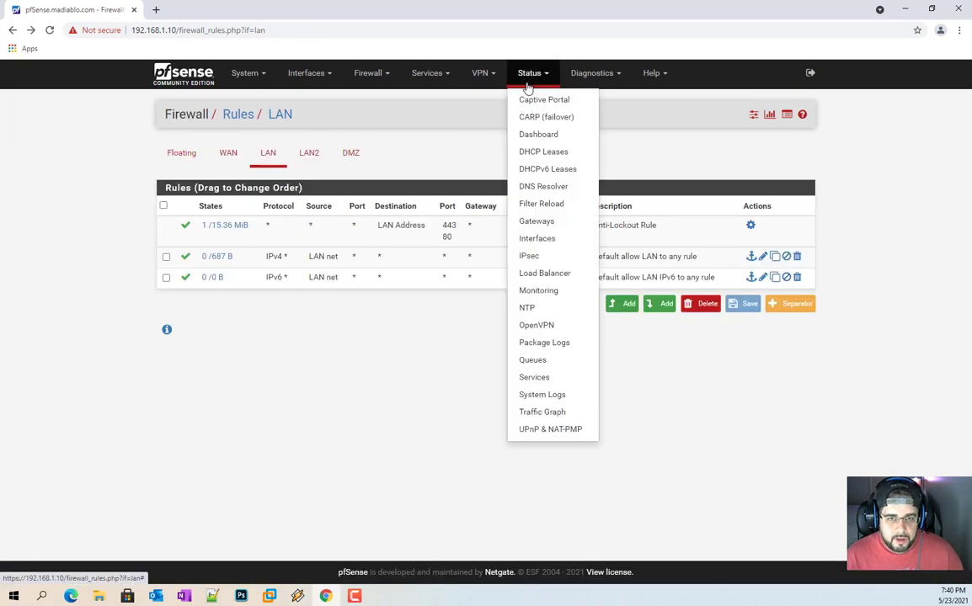
left_click(590, 73)
left_click(603, 134)
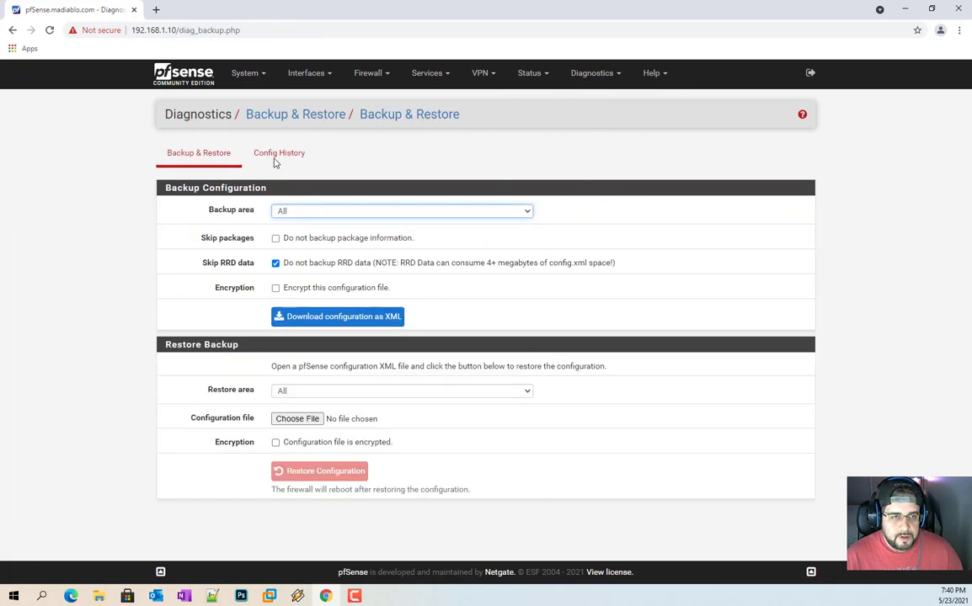
left_click(244, 73)
left_click(256, 222)
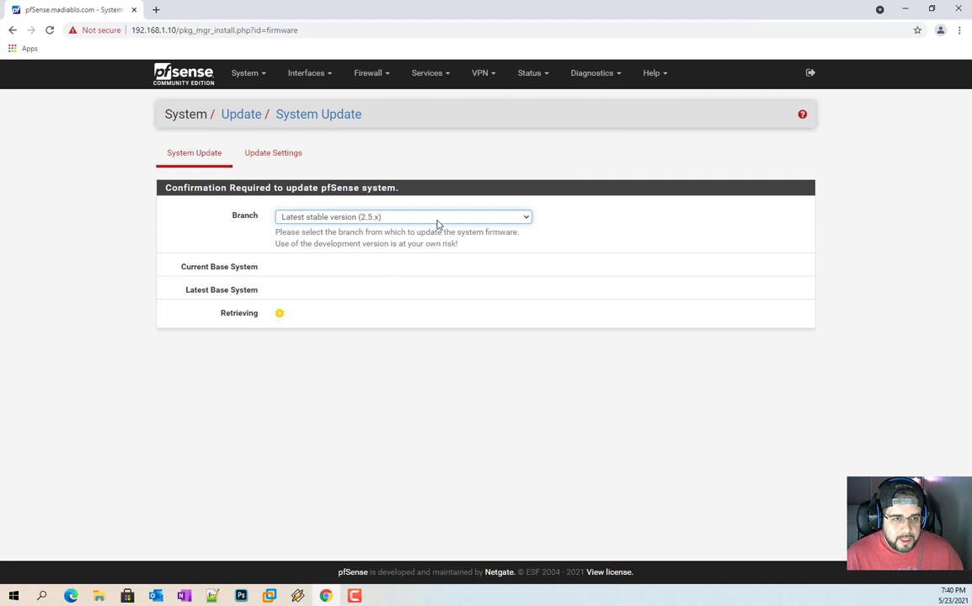
left_click(260, 154)
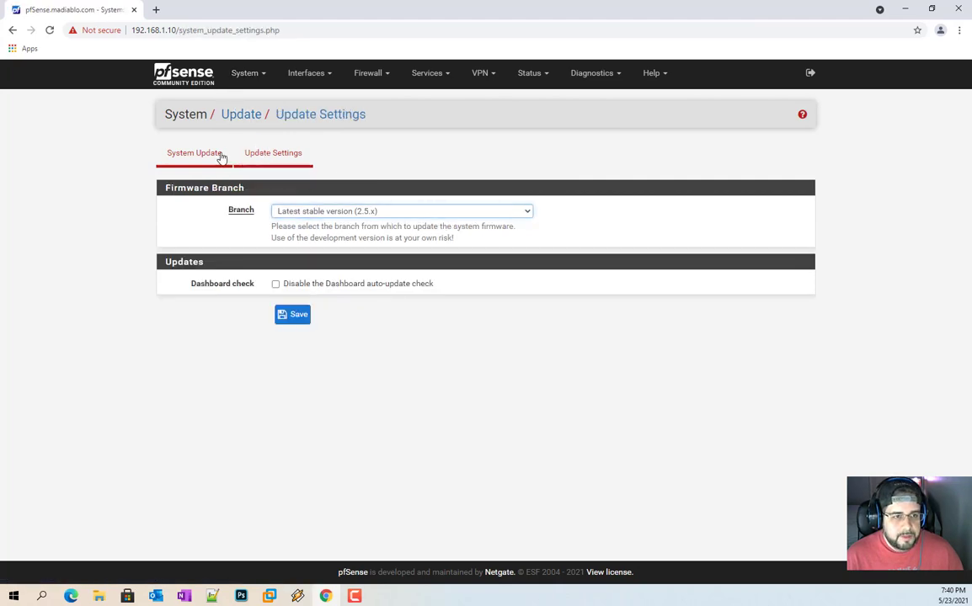
left_click(221, 158)
left_click(244, 74)
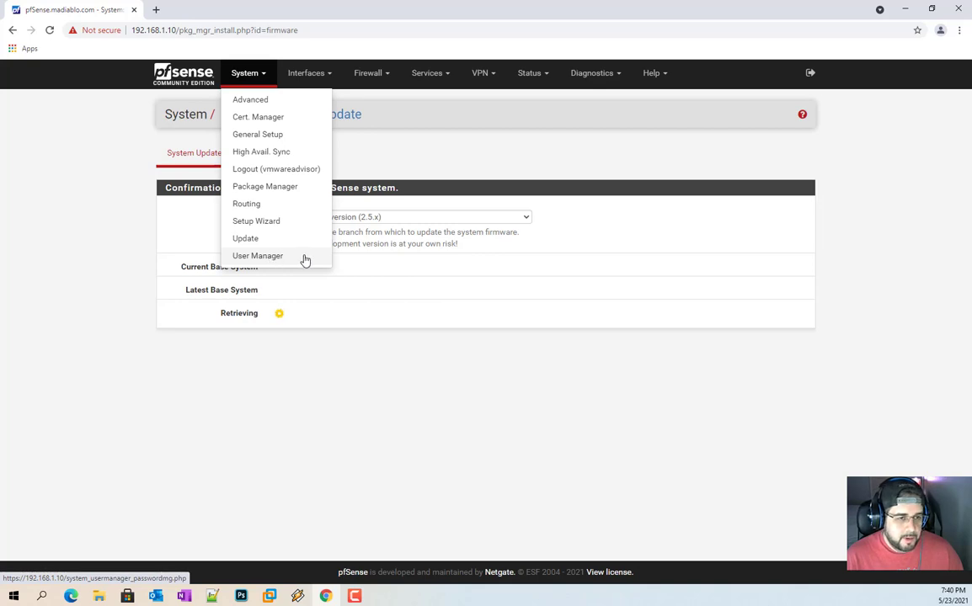
Step: Visit the System > User Password page, then log the vmwareadvisor account out
mouse_move(247, 75)
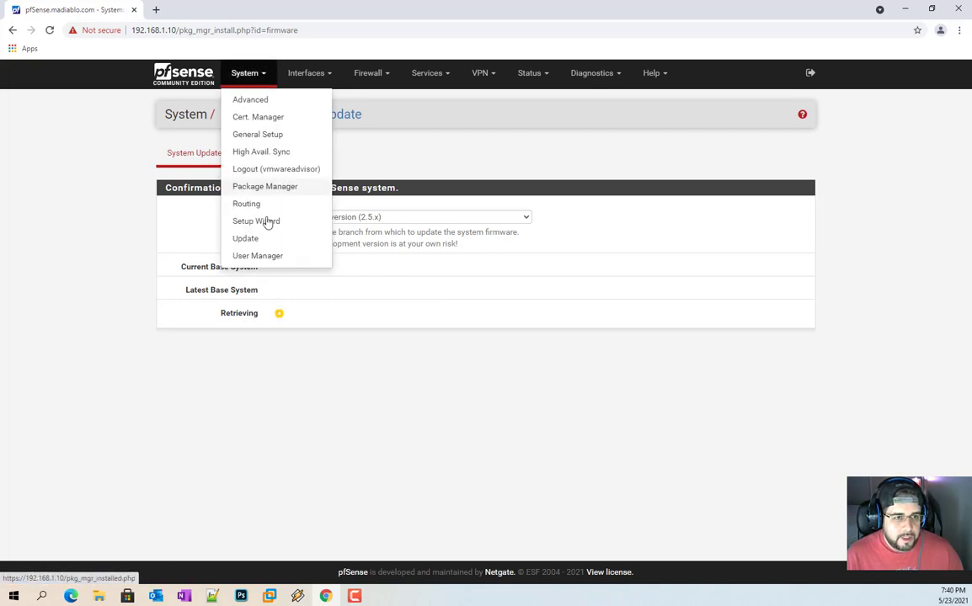
left_click(273, 254)
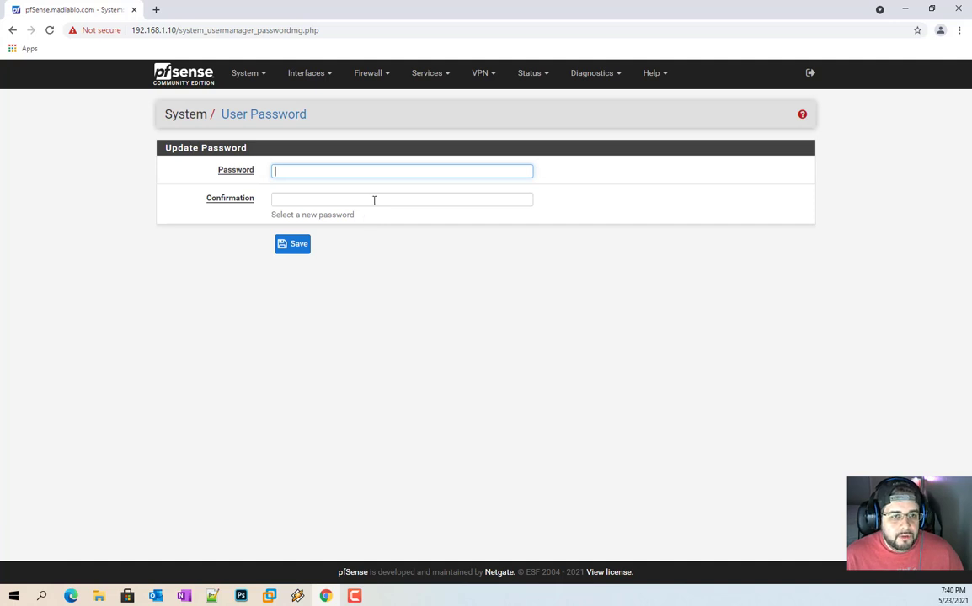
left_click(245, 72)
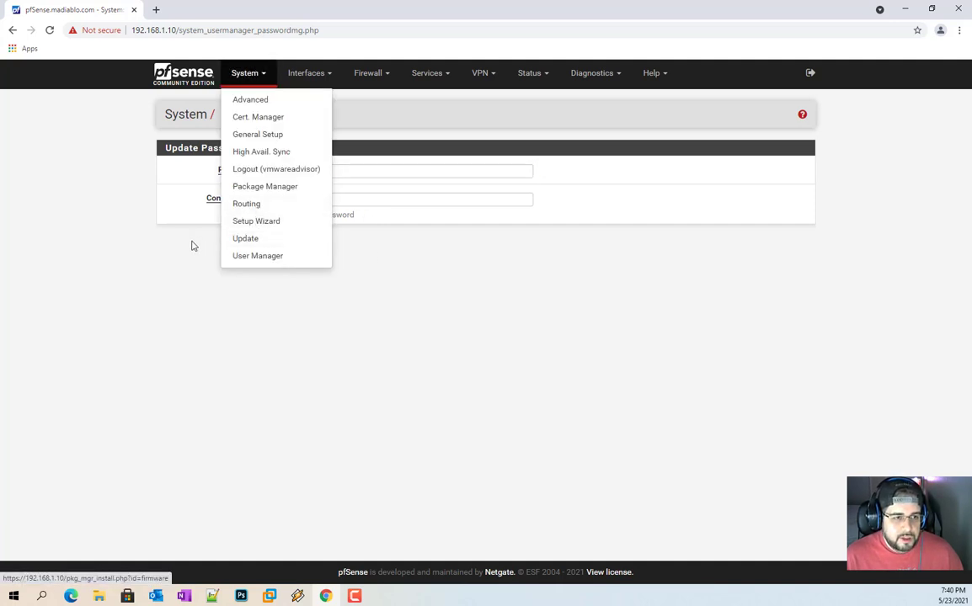
left_click(289, 153)
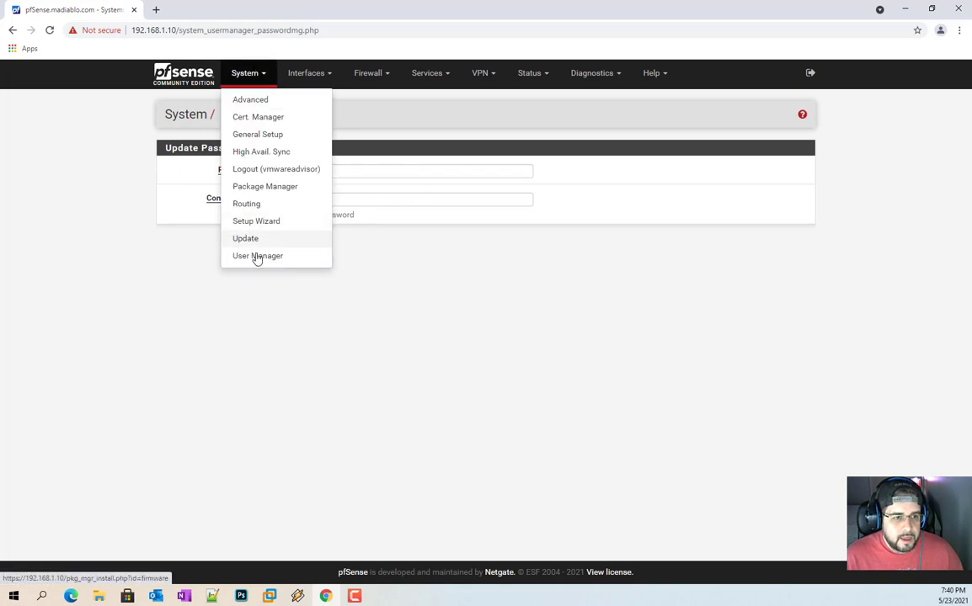
left_click(808, 74)
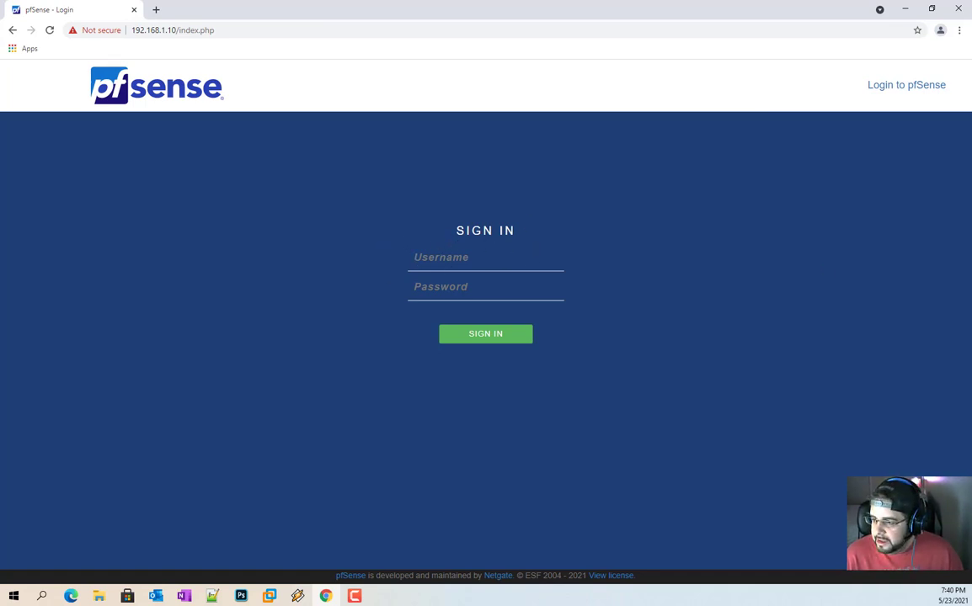
Step: Sign in with the SuperAdmin account's username and password
key("alt+Tab")
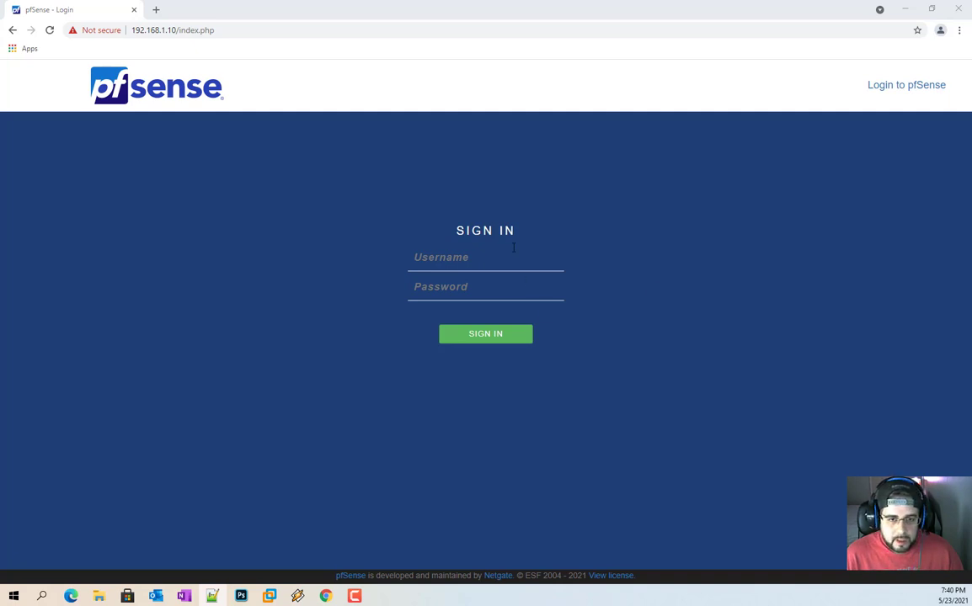
key("alt+Tab")
type("SuperAdmin")
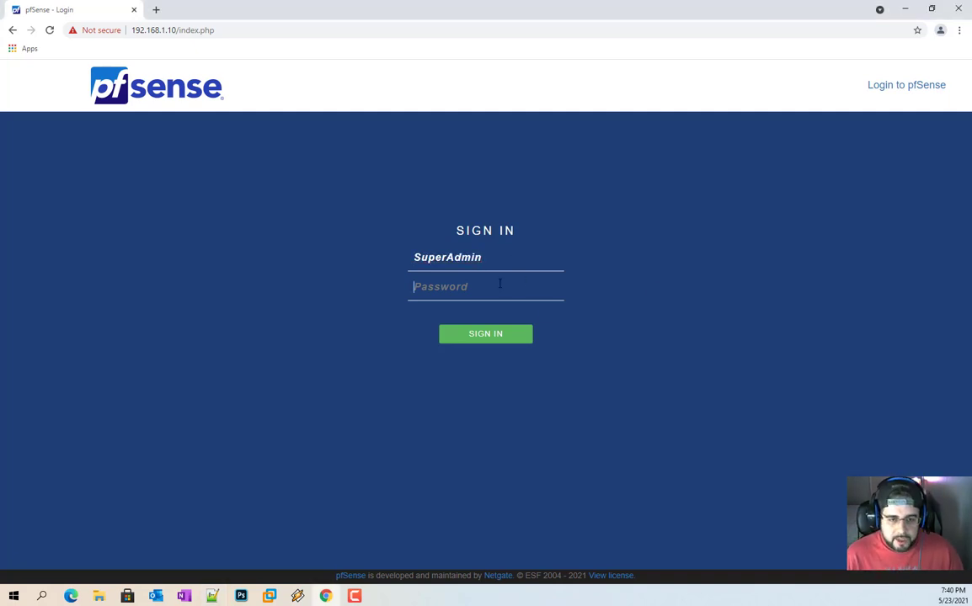
key("Tab")
type("••")
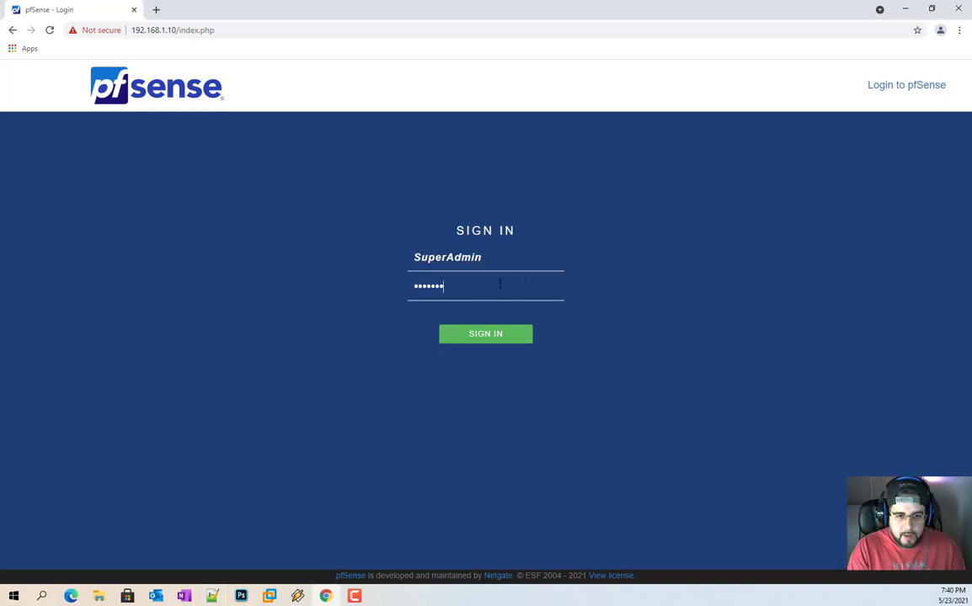
type("••••")
key("BackSpace")
key("BackSpace")
key("BackSpace")
key("BackSpace")
key("BackSpace")
key("BackSpace")
type("•••••")
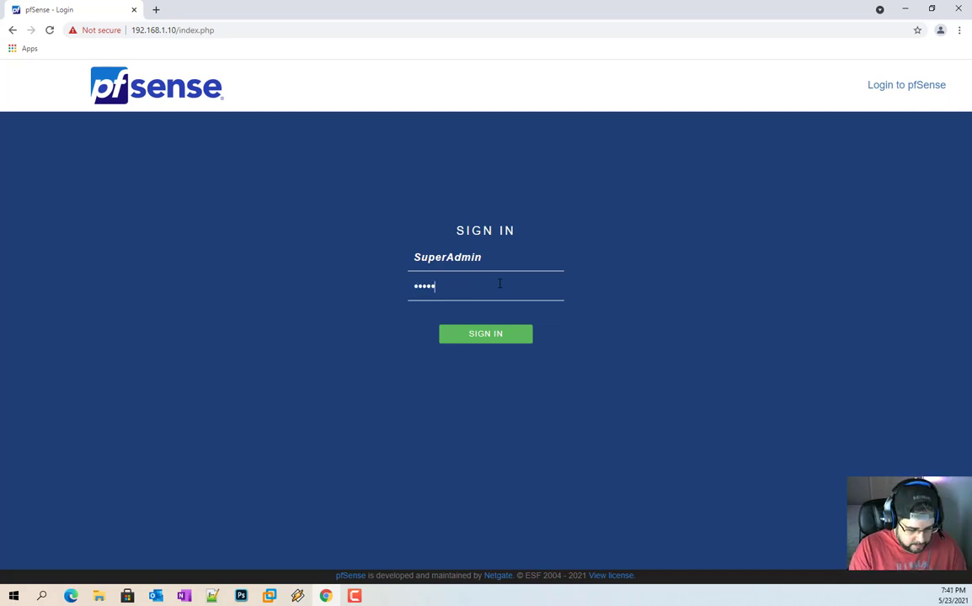
type("•••")
key("Return")
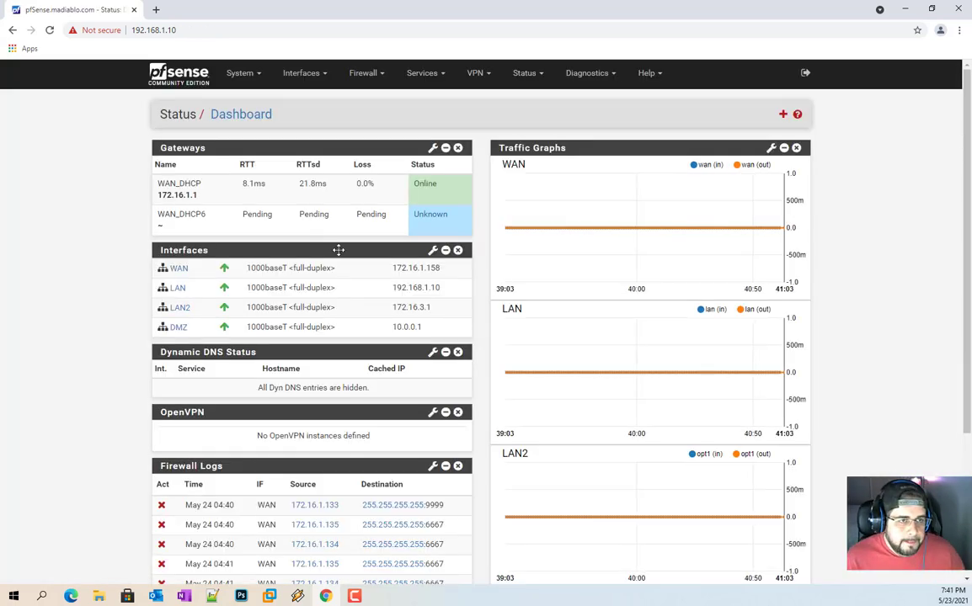
Step: Confirm SuperAdmin can reach the User Password page, then return to the Dashboard
left_click(243, 72)
left_click(271, 240)
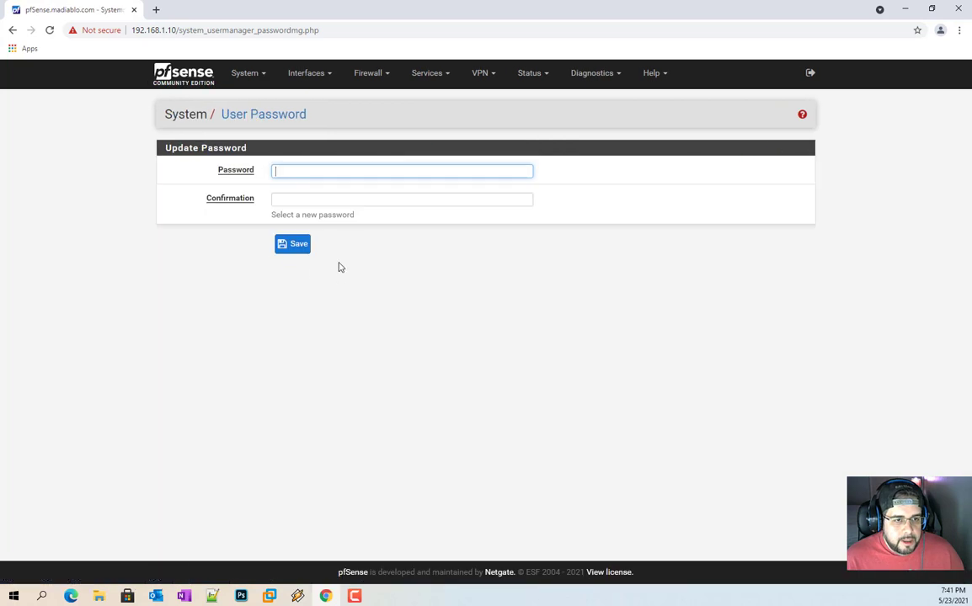
left_click(252, 81)
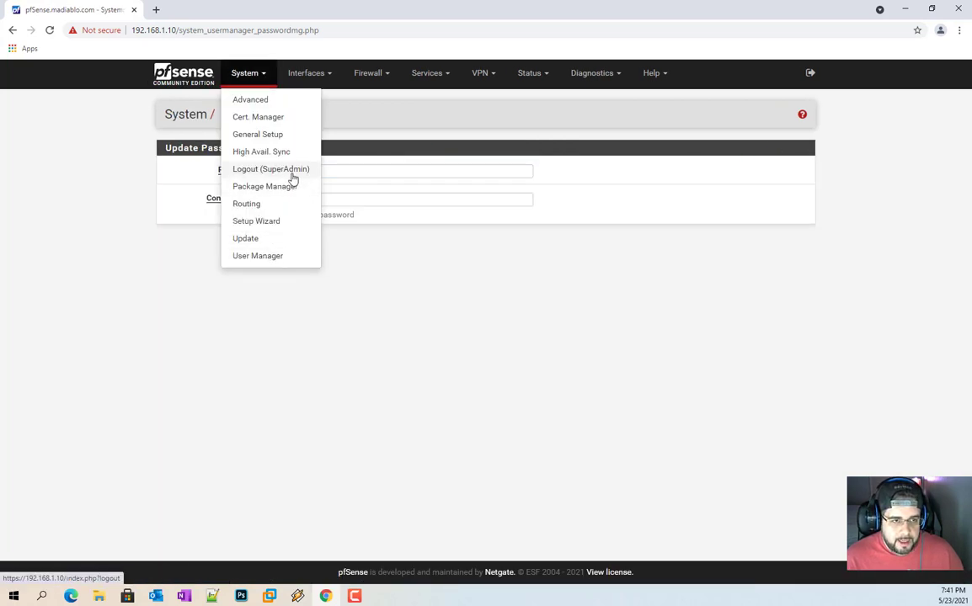
left_click(337, 280)
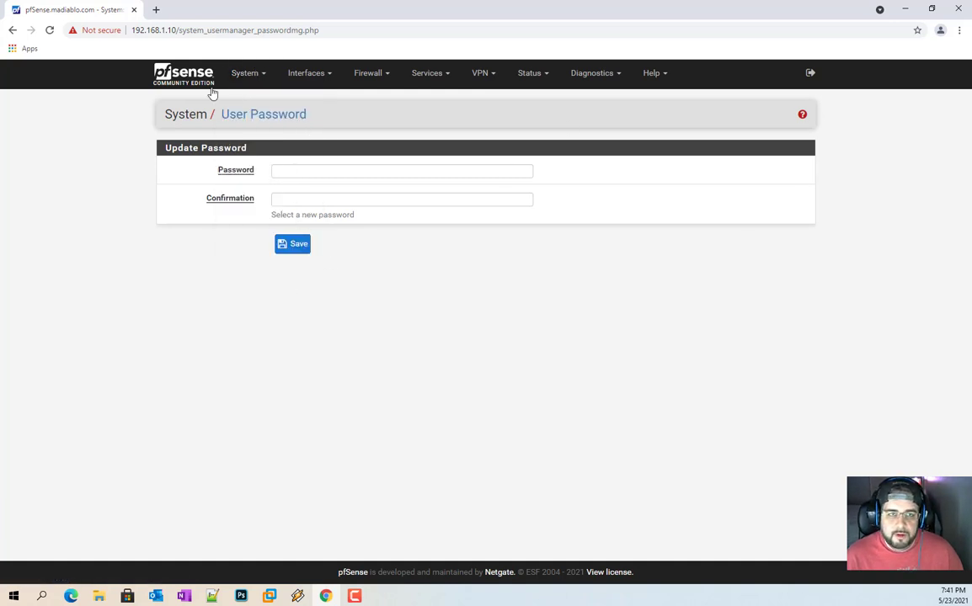
left_click(237, 79)
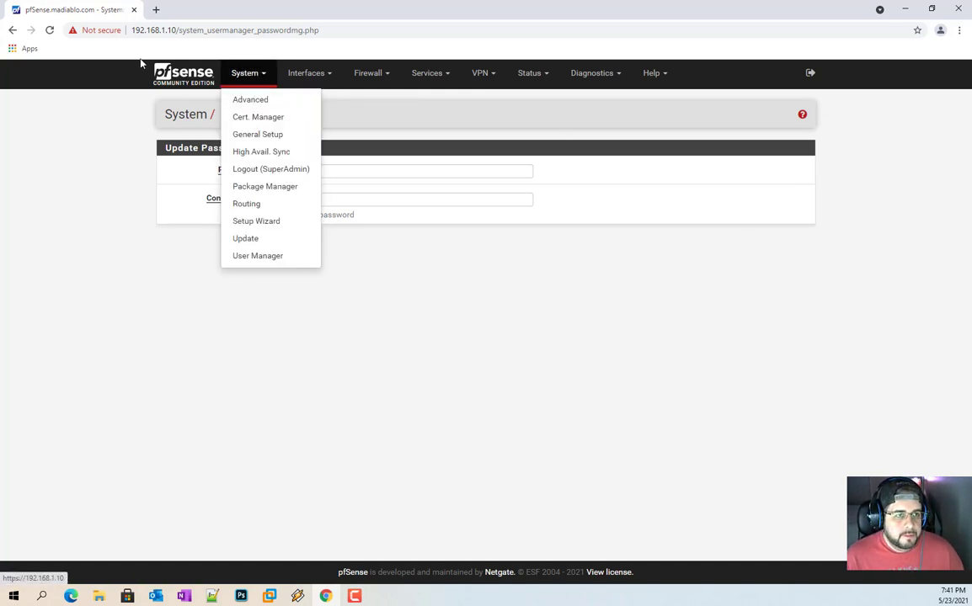
left_click(164, 71)
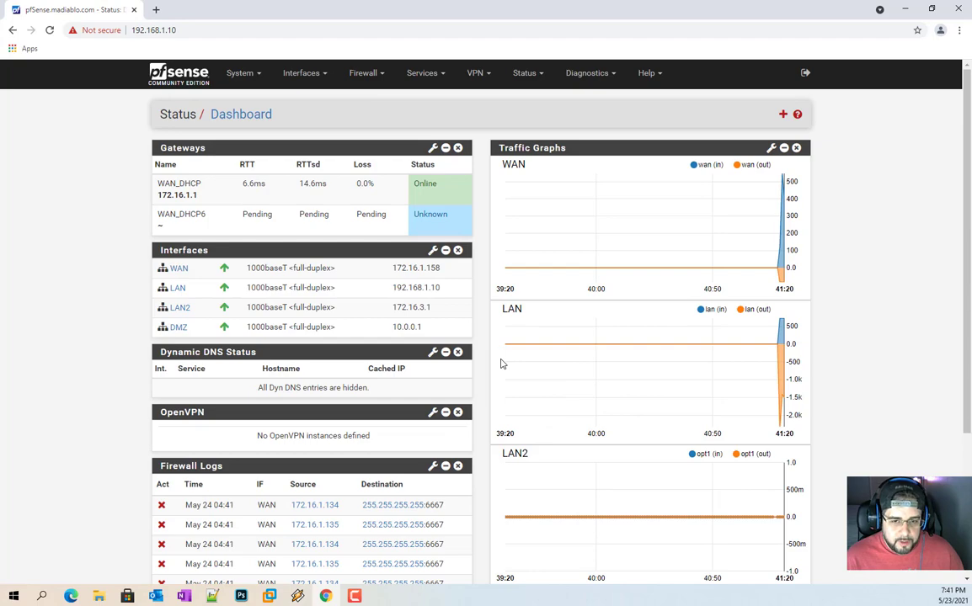
scroll(501, 363, "down", 3)
scroll(662, 401, "up", 3)
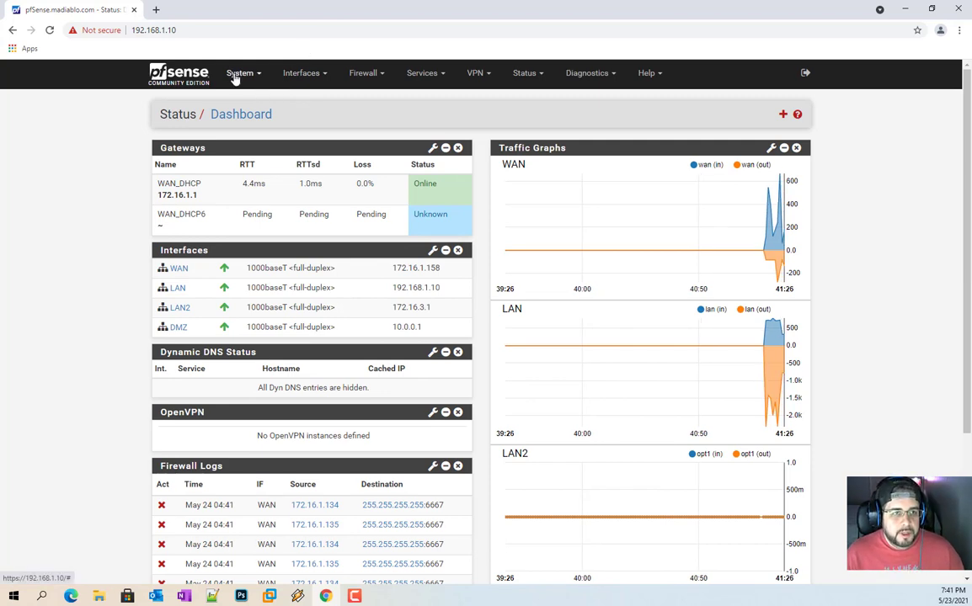
Step: Sign out and fill the sign-in form with username 'Superadmin' and a password
left_click(803, 76)
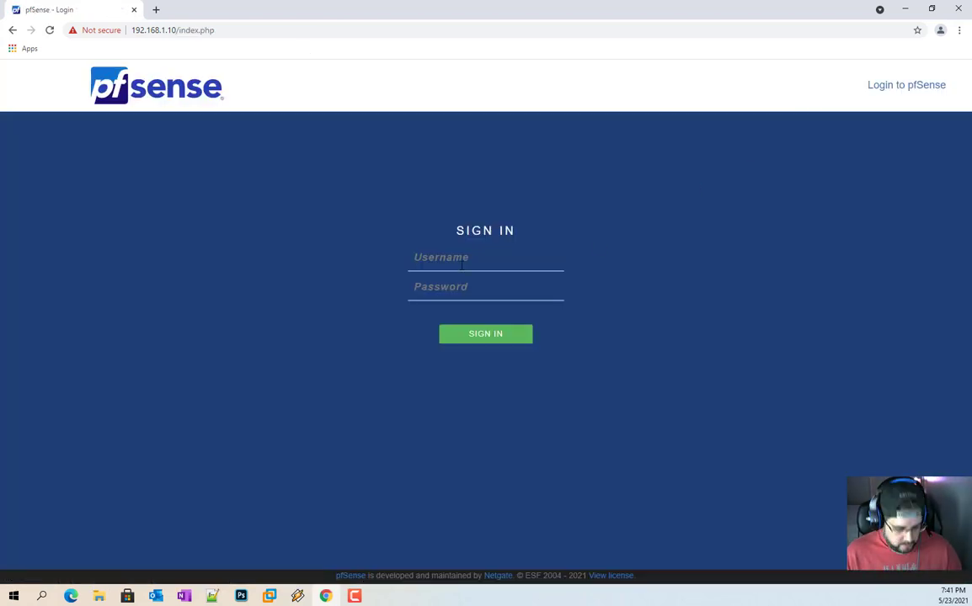
type("SuperAdmin")
key("BackSpace")
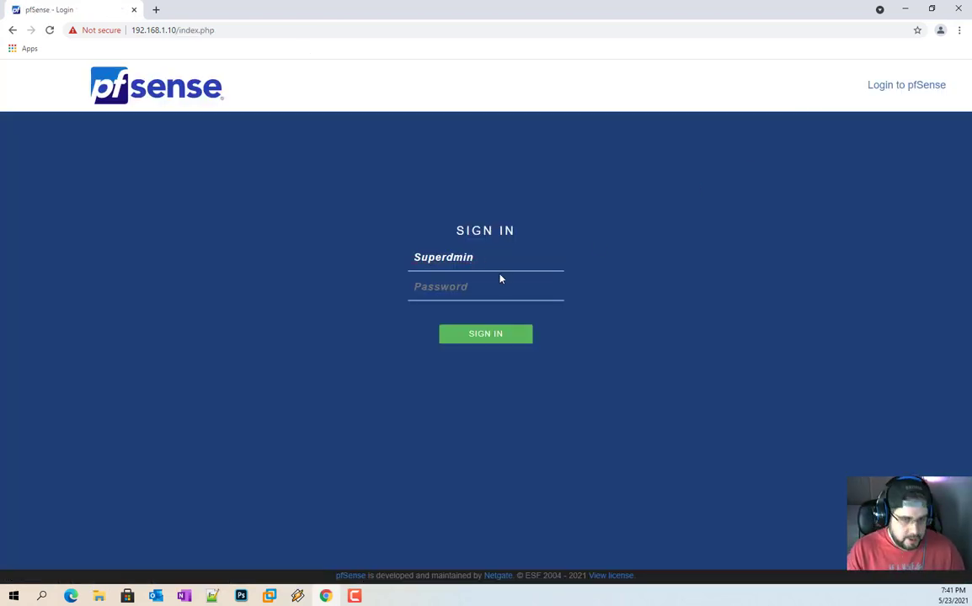
type("a")
key("Tab")
type("********")
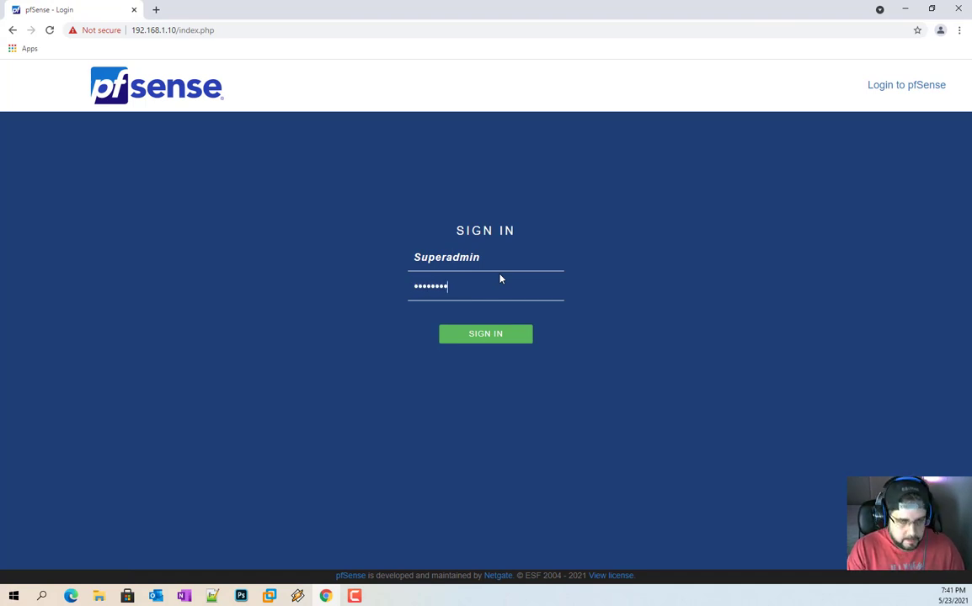
Step: Submit the Superadmin login, which is rejected, then start entering the second user's username
key("Return")
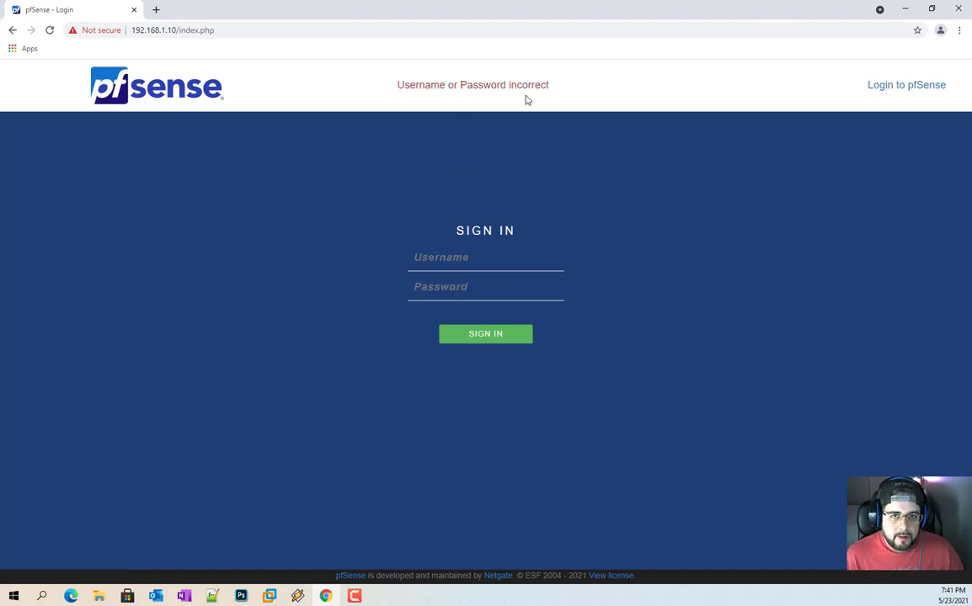
key("alt+Tab")
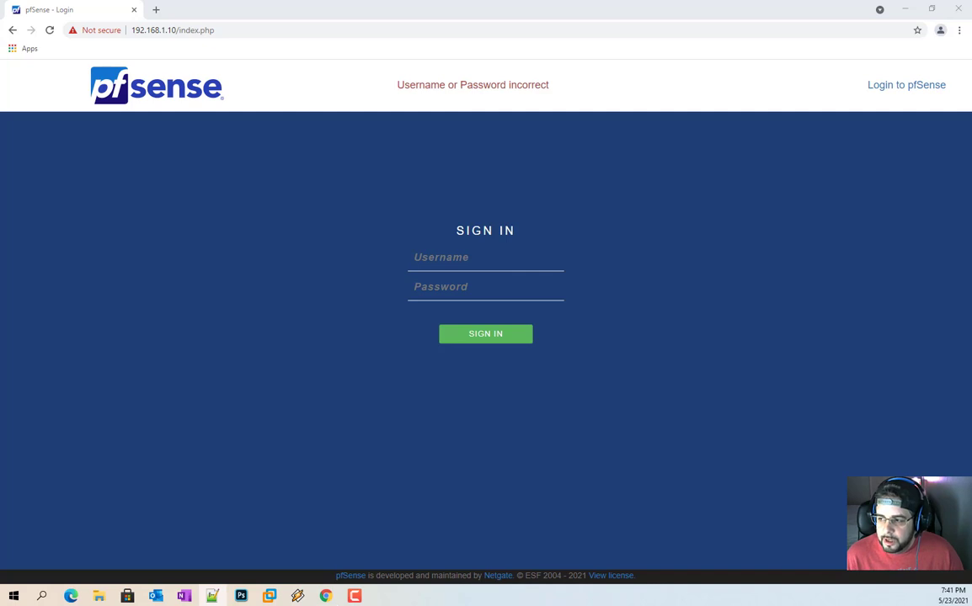
left_click(446, 251)
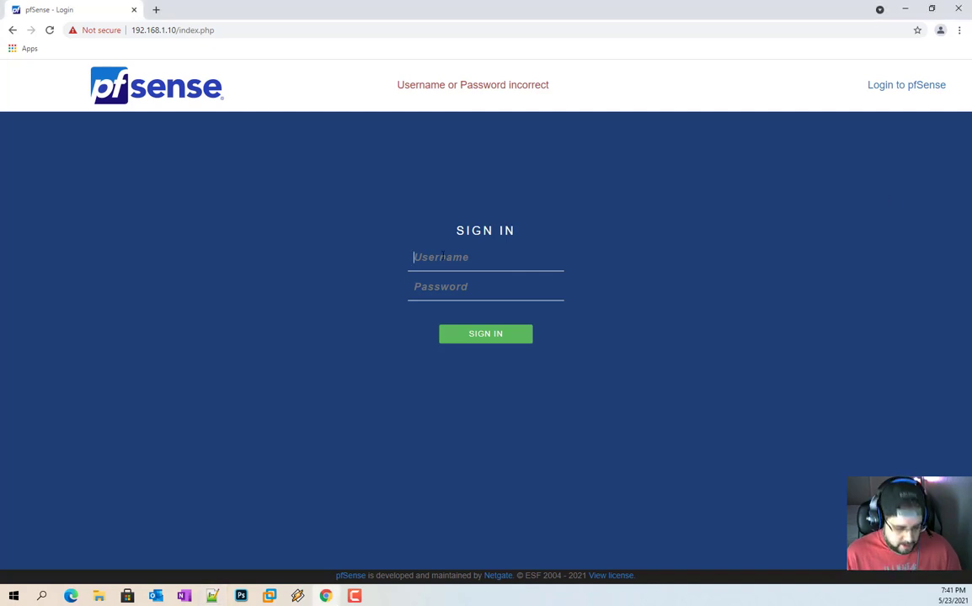
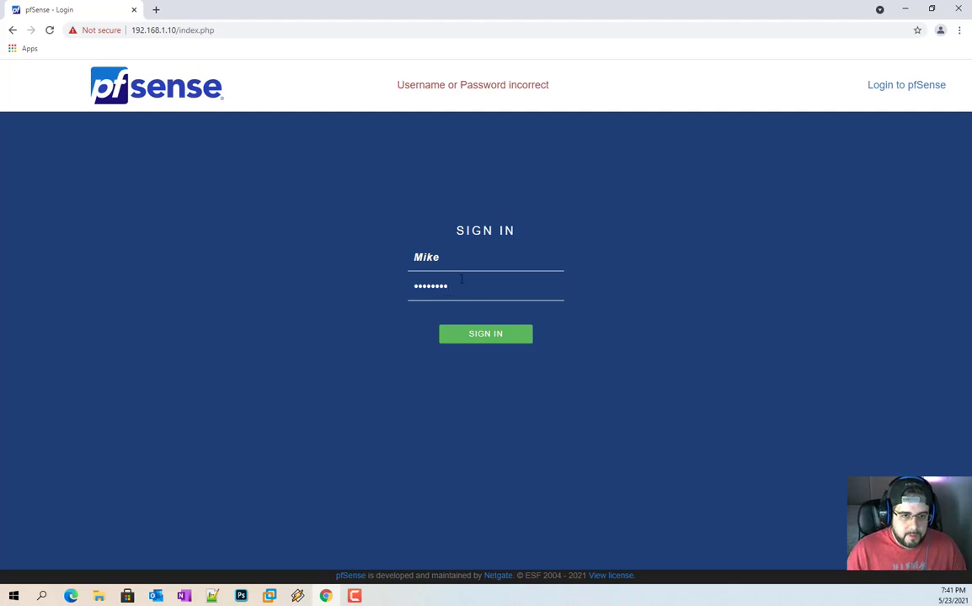
Step: Re-enter the Diags user's username and password and submit the sign-in form
key("BackSpace")
type("m")
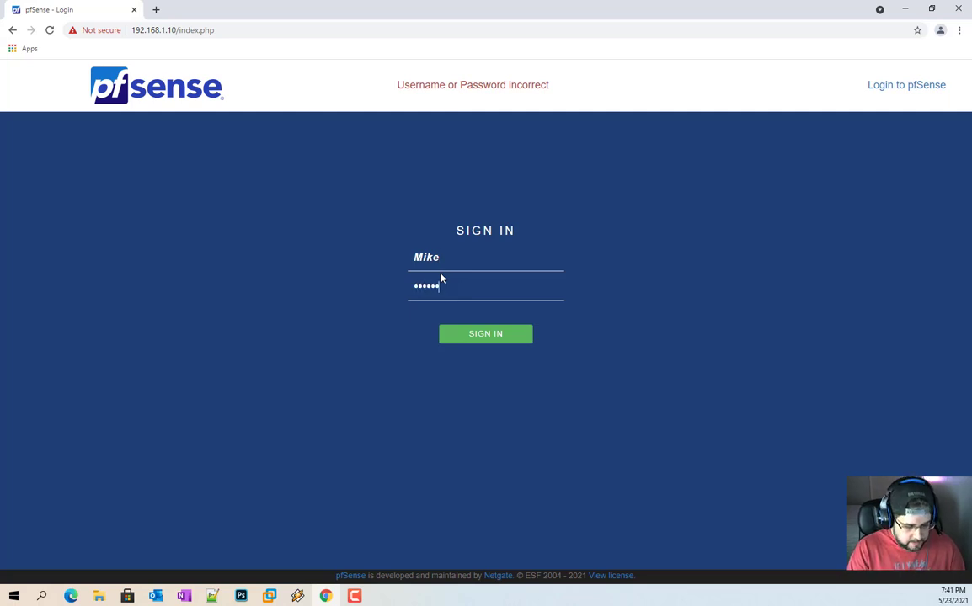
type("••")
key("Return")
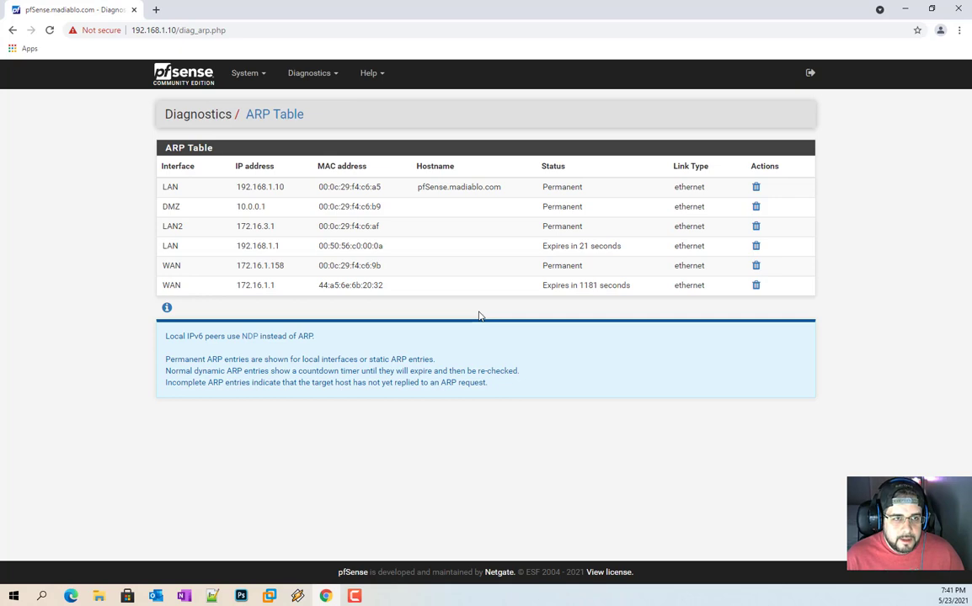
Step: Browse the restricted user's System and Diagnostics menus and open Diagnostics > DNS Lookup
left_click(246, 74)
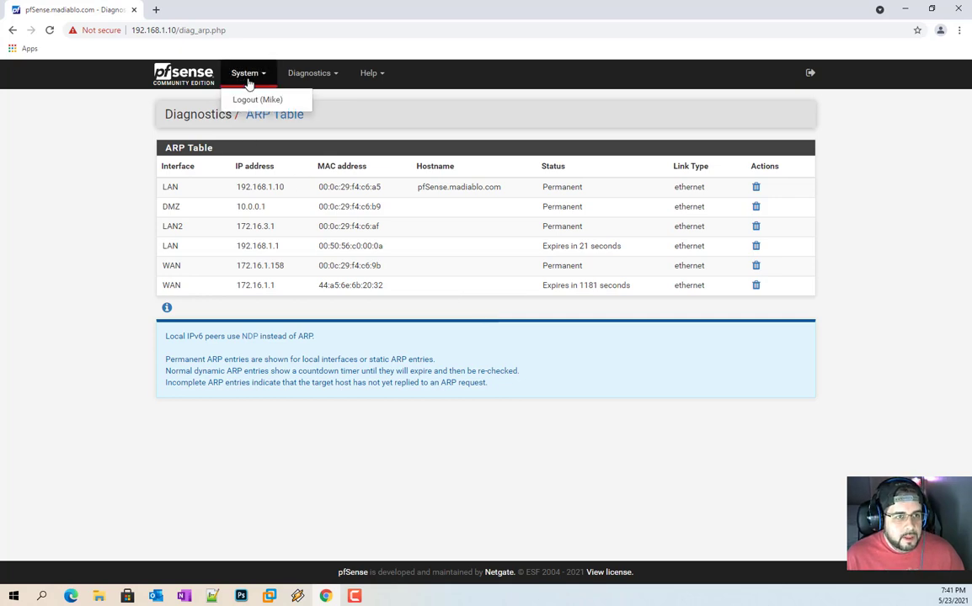
left_click(328, 75)
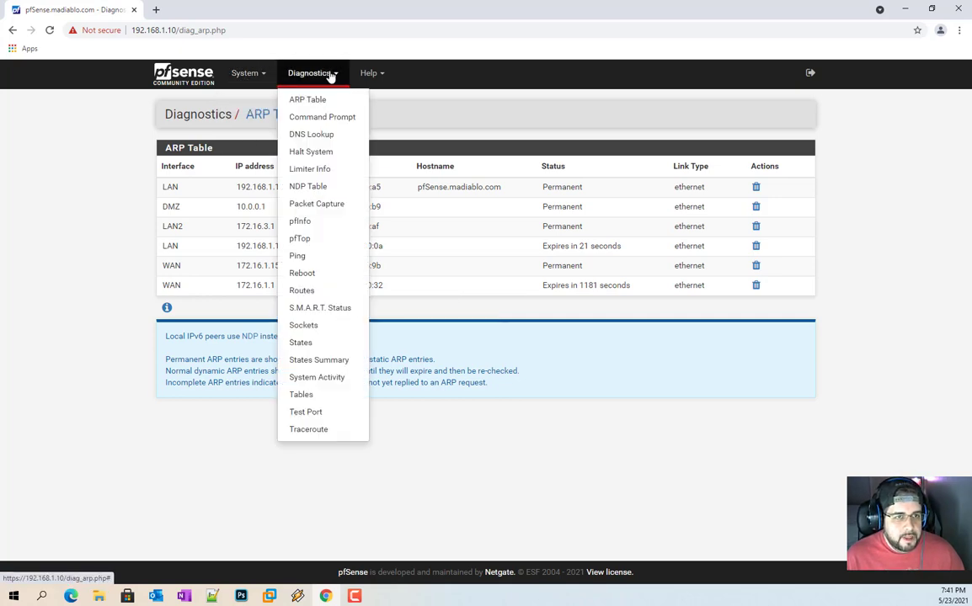
left_click(173, 84)
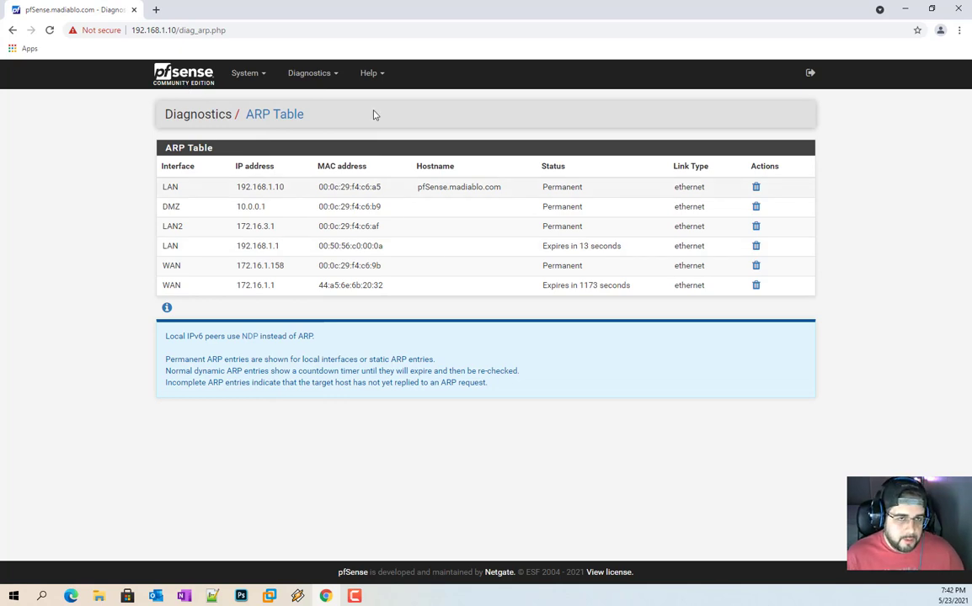
left_click(323, 80)
left_click(308, 140)
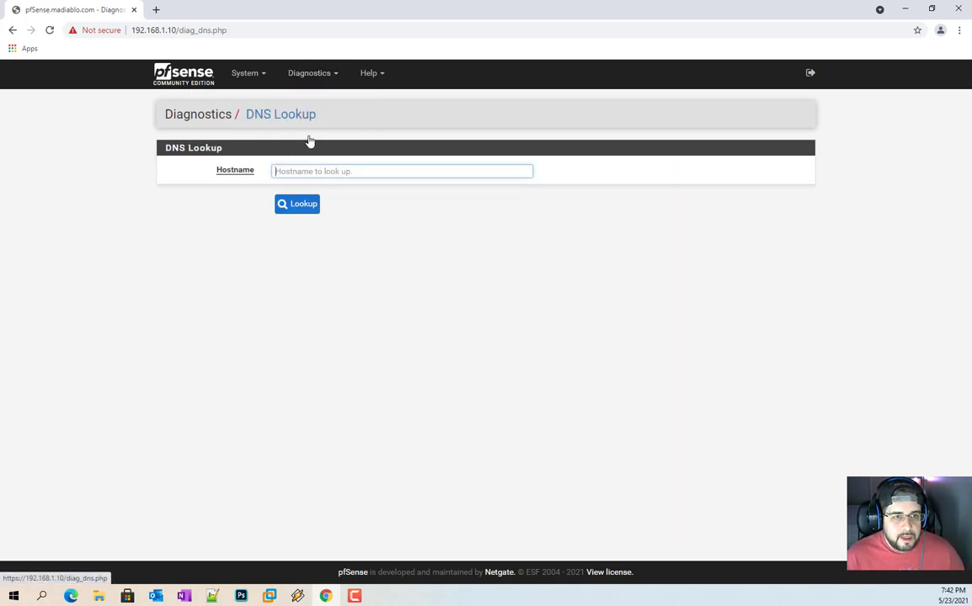
Step: Check the Diagnostics menu once more, then sign out of the Diags account
left_click(309, 72)
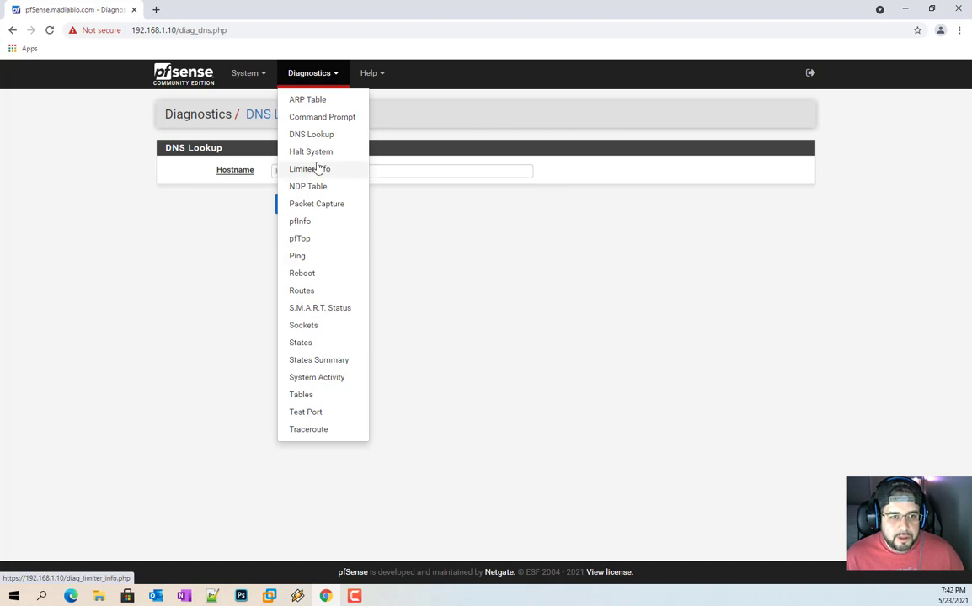
left_click(455, 367)
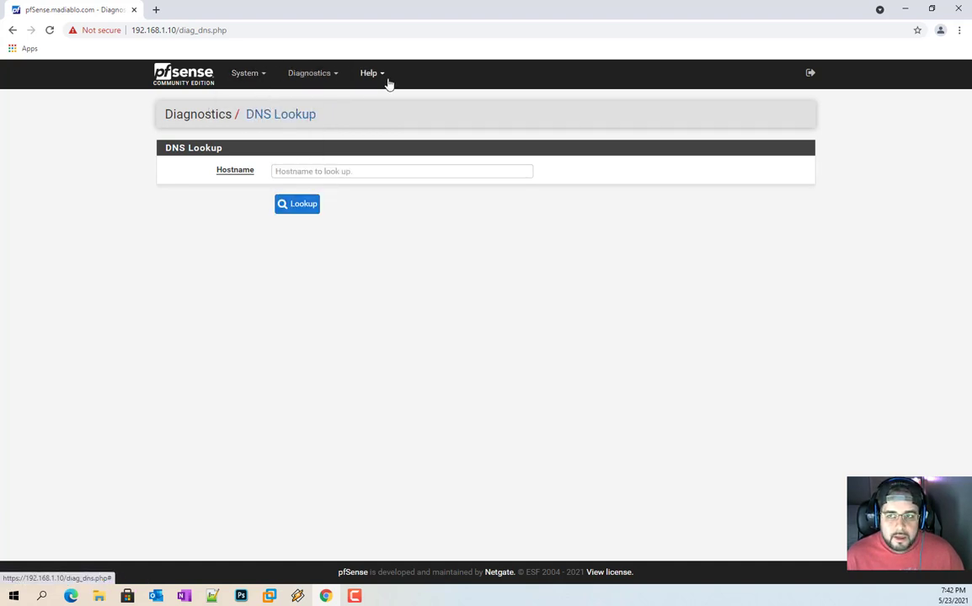
left_click(810, 74)
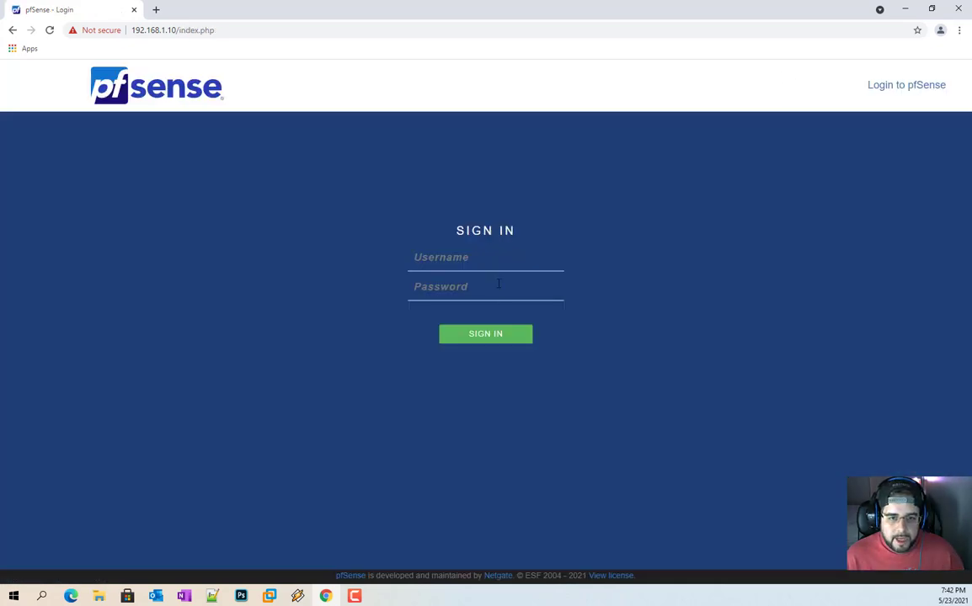
Step: Sign in with the second administrator account's username and password
key("alt+Tab")
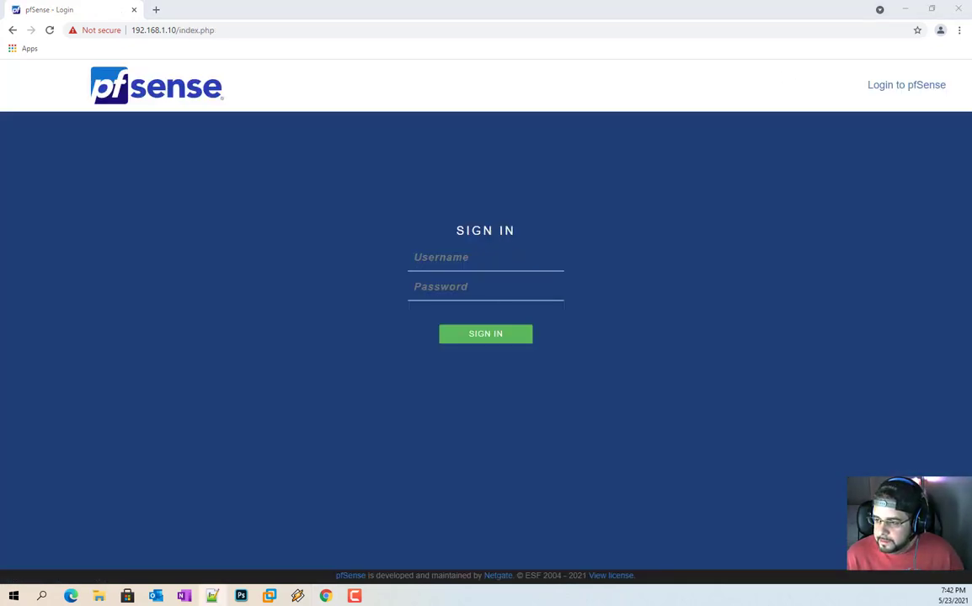
left_click(484, 257)
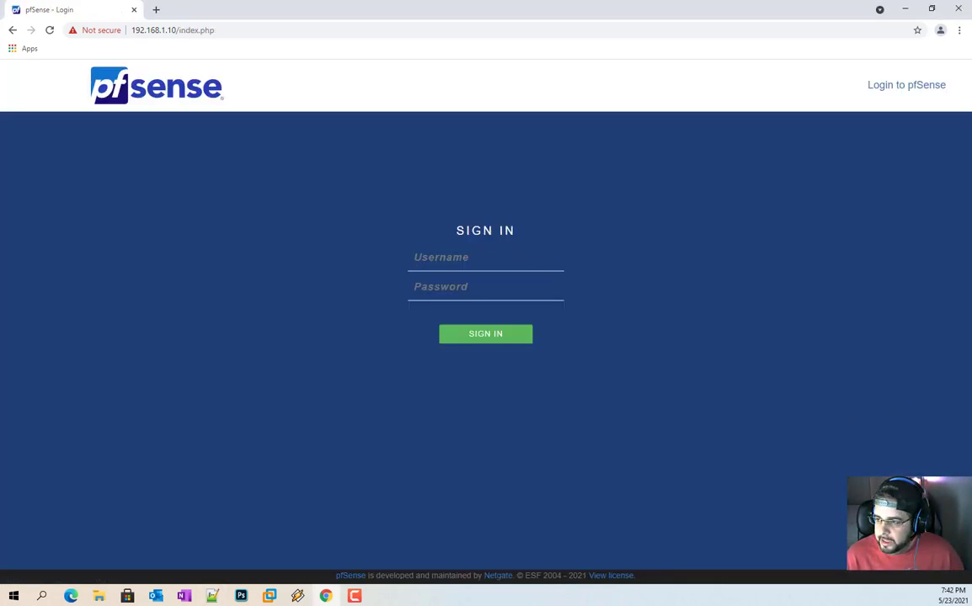
key("alt+Tab")
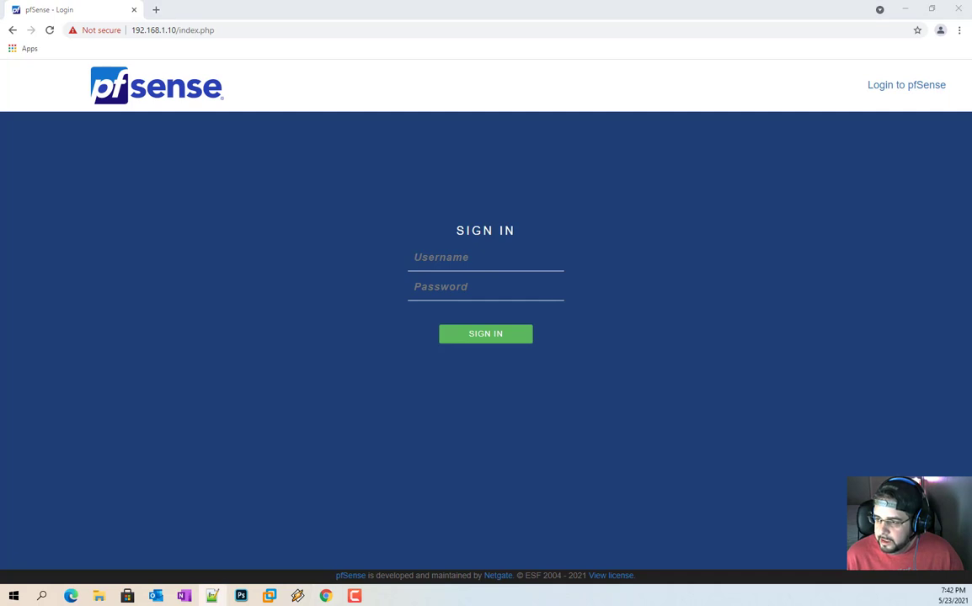
key("alt+Tab")
type("vmwareadvisor")
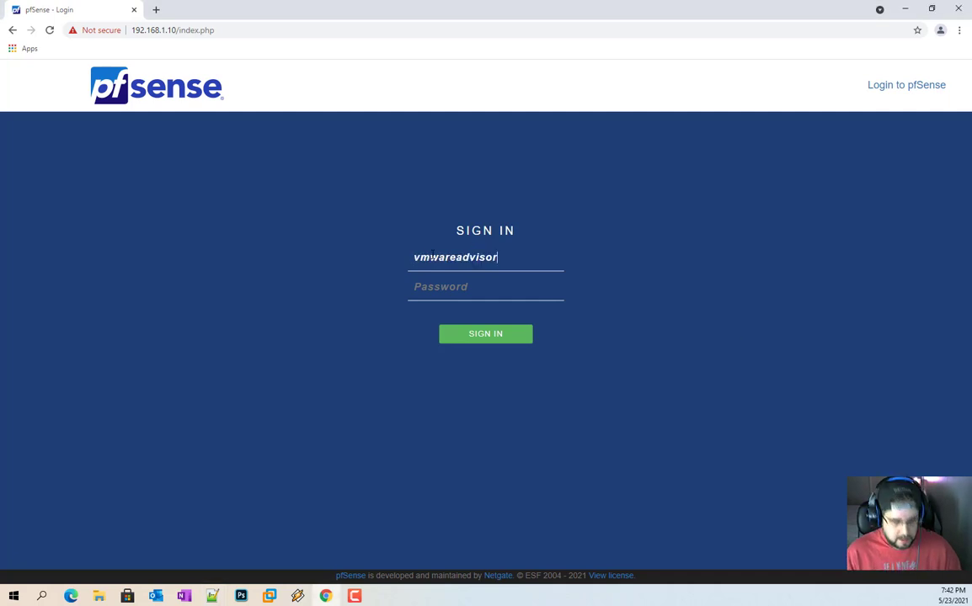
type("••••••")
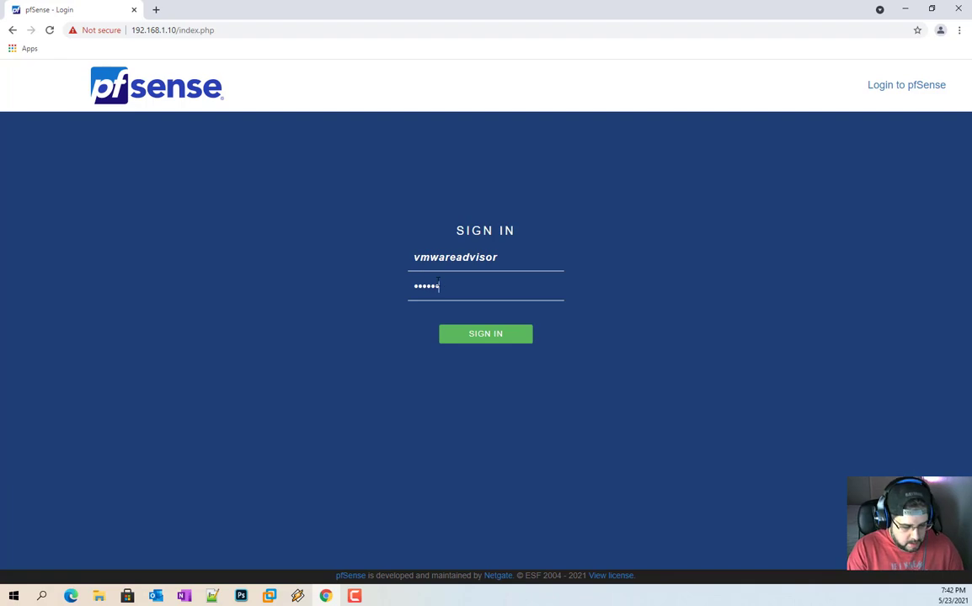
type("••")
key("Return")
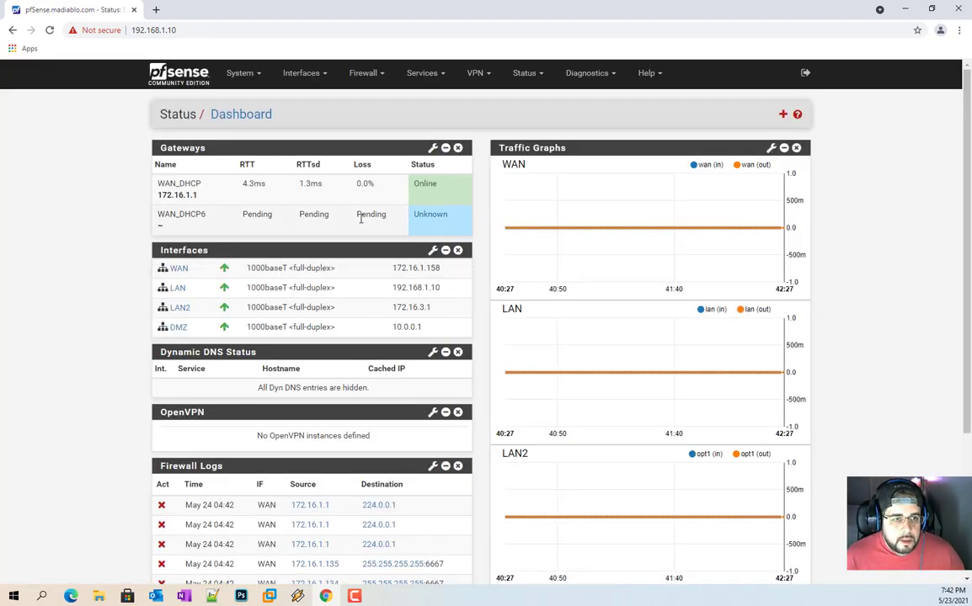
Step: Review the full System and Diagnostics menus from the Dashboard, then sign out
scroll(360, 218, "down", 3)
scroll(427, 310, "up", 3)
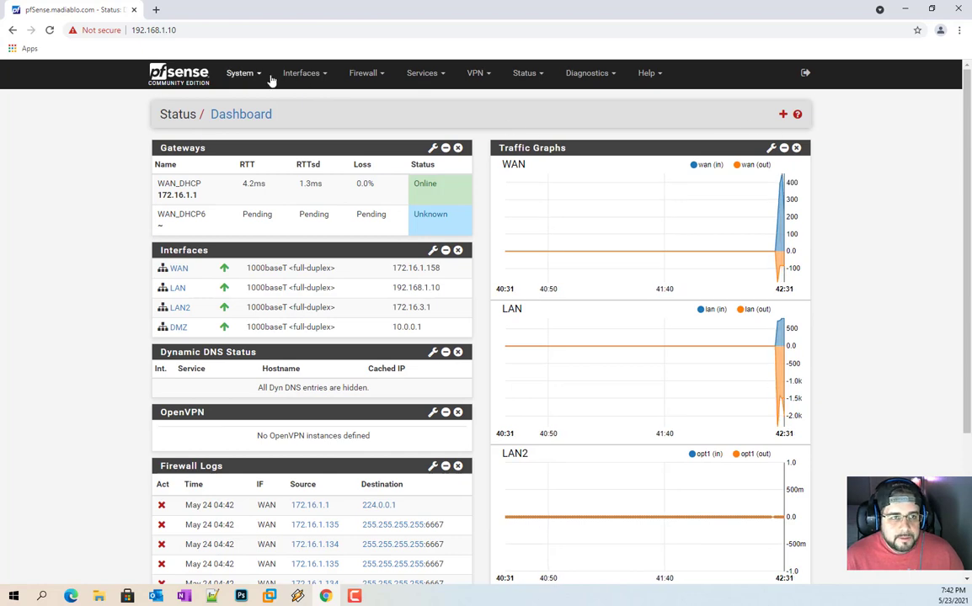
left_click(244, 74)
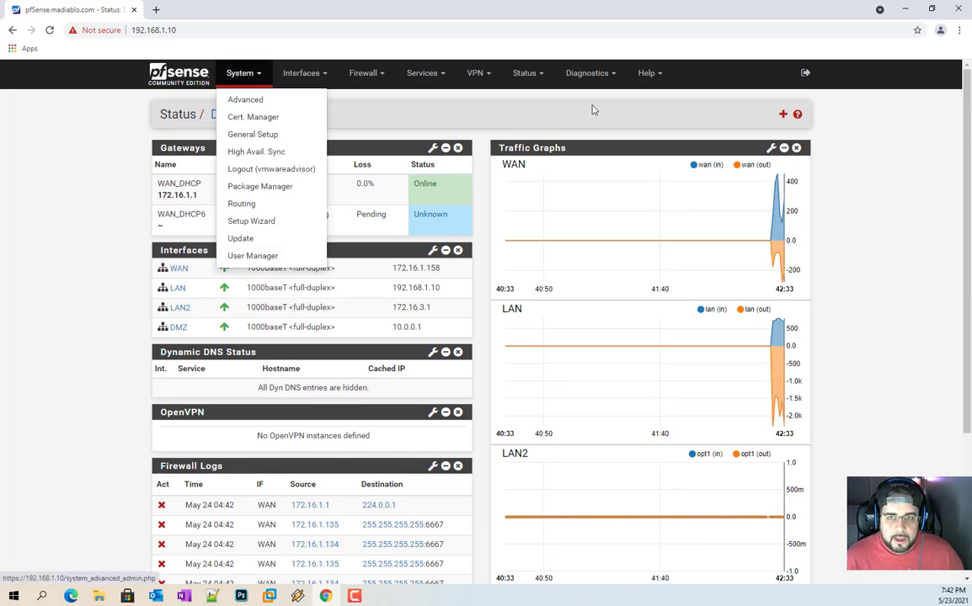
left_click(587, 73)
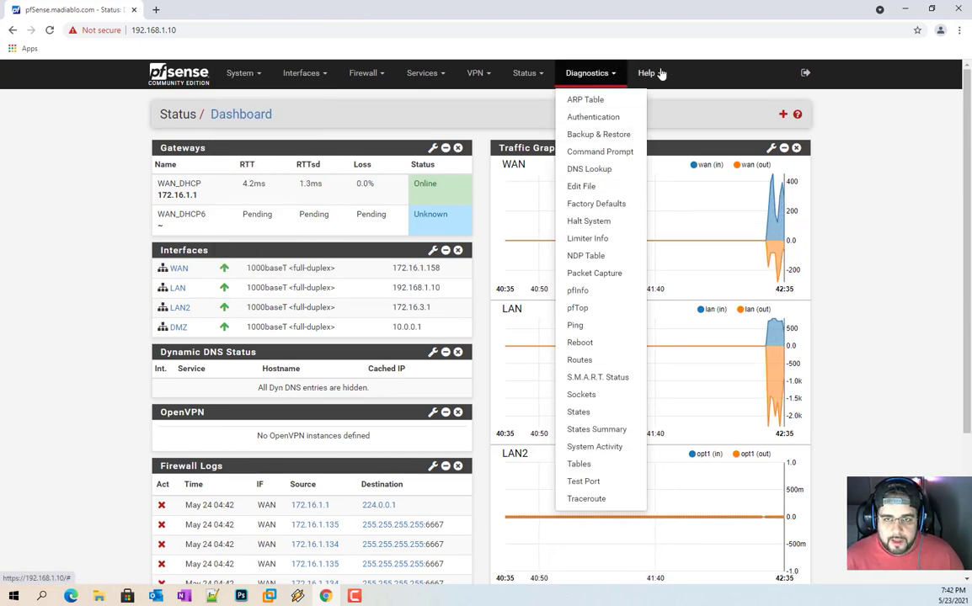
left_click(236, 75)
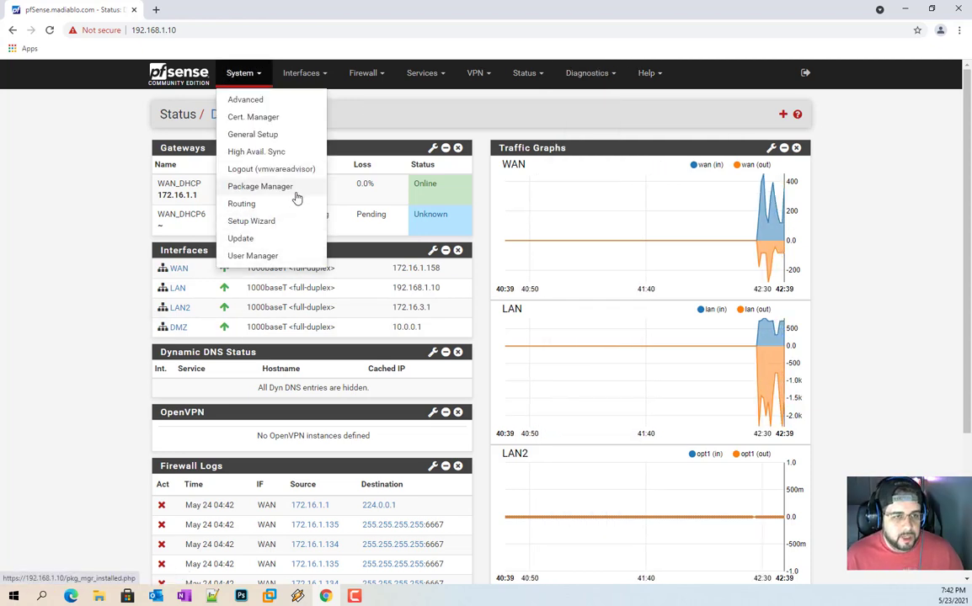
left_click(899, 108)
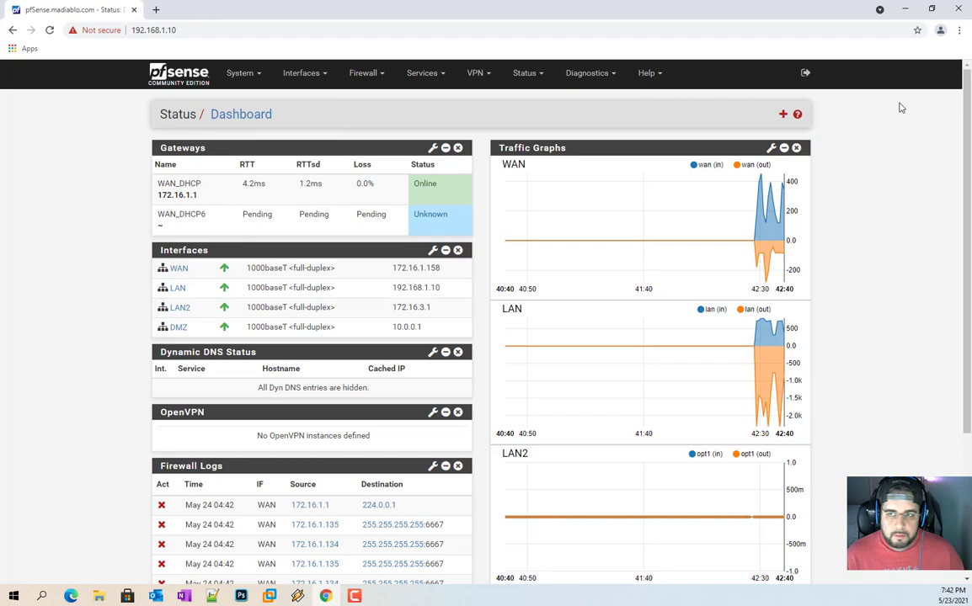
left_click(805, 74)
Step: Sign in as the default admin and go to System > User Manager
type("admin")
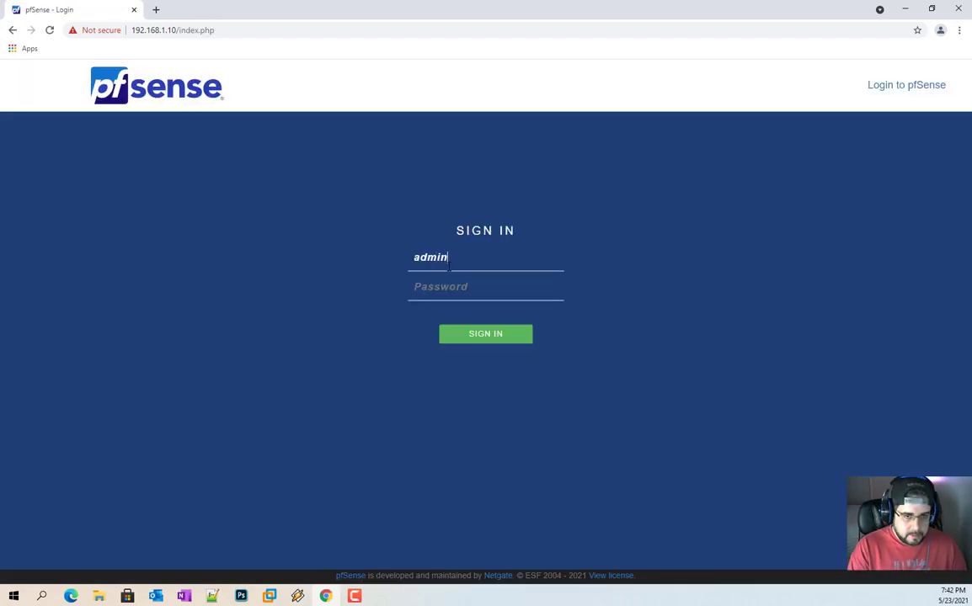
type("pfsense")
key("Return")
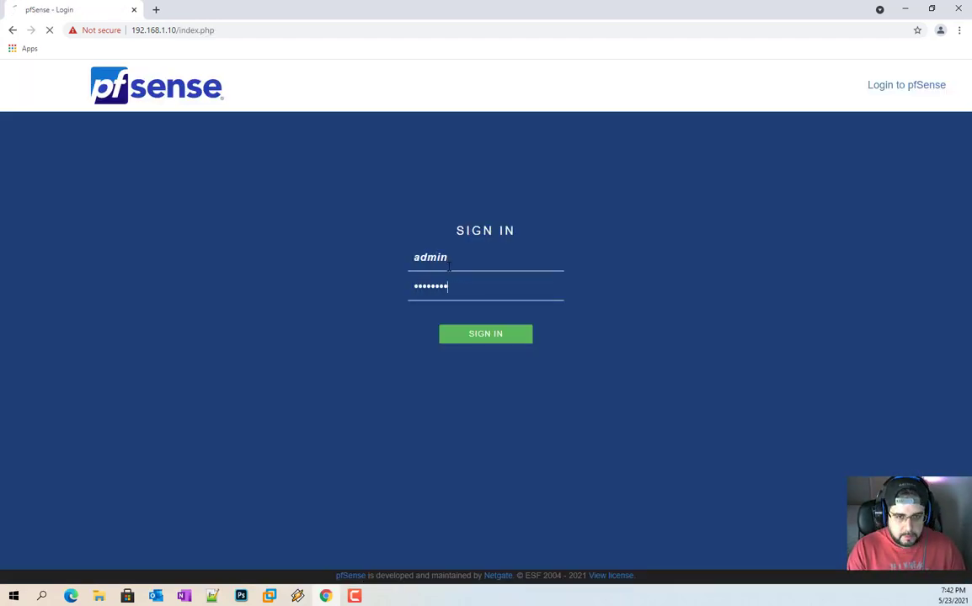
left_click(249, 78)
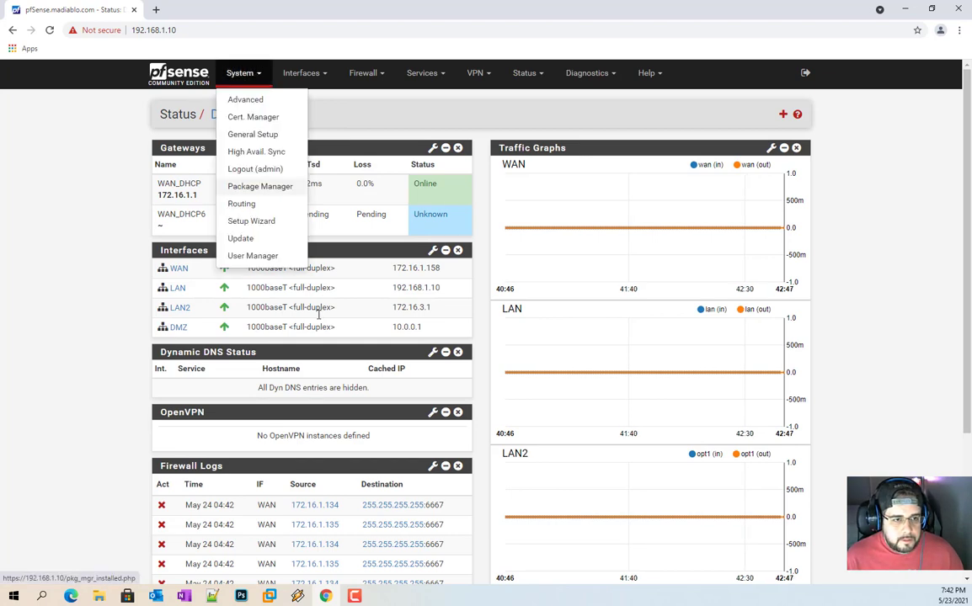
left_click(257, 254)
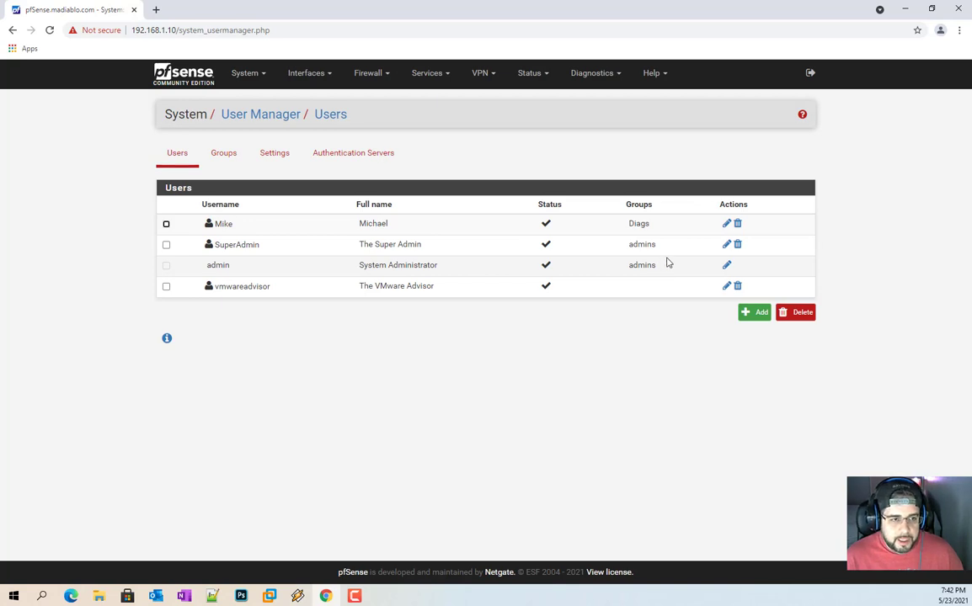
Step: Edit the Diags-group user and review its User Properties and Effective Privileges
left_click(726, 266)
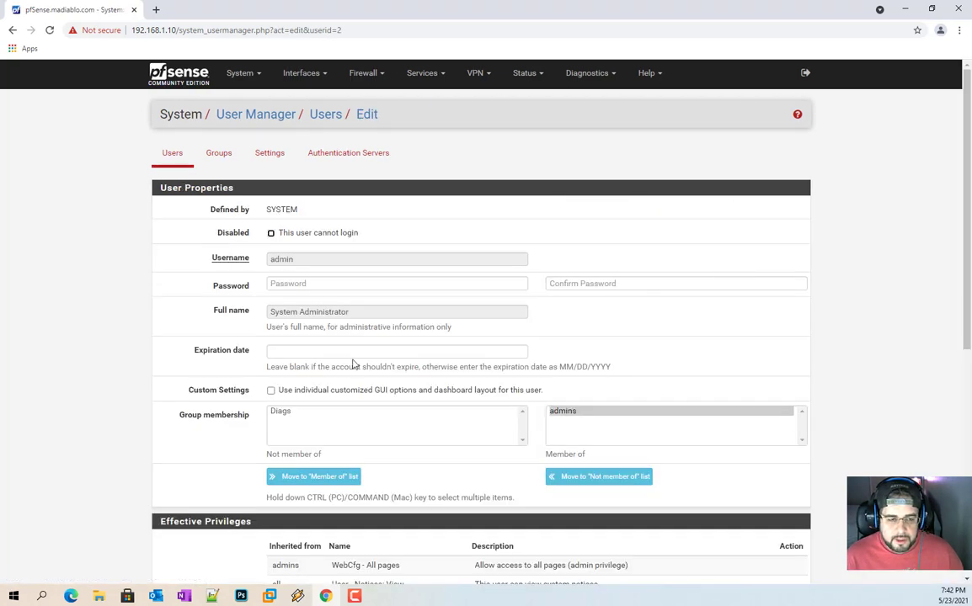
key("alt+Left")
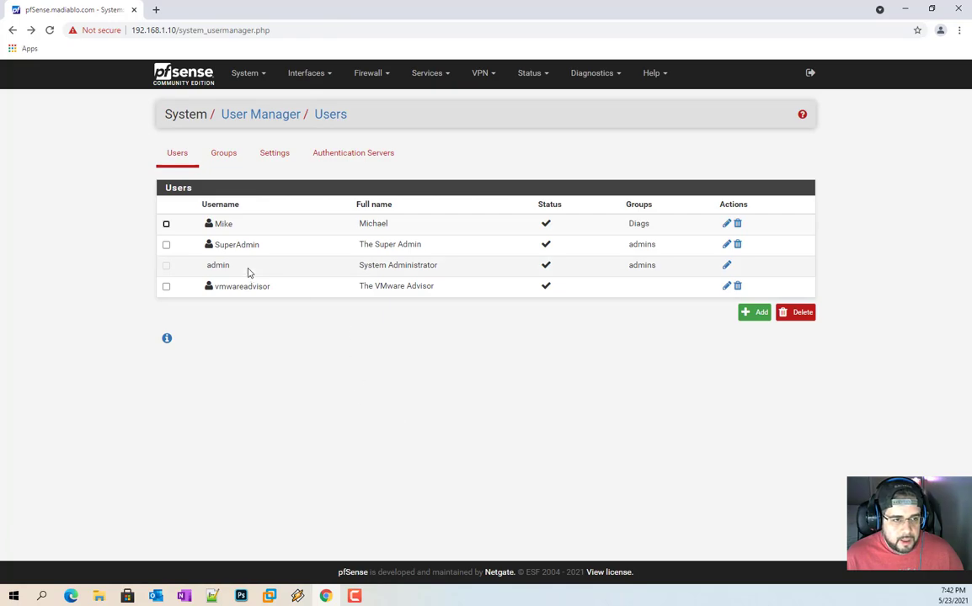
left_click(726, 223)
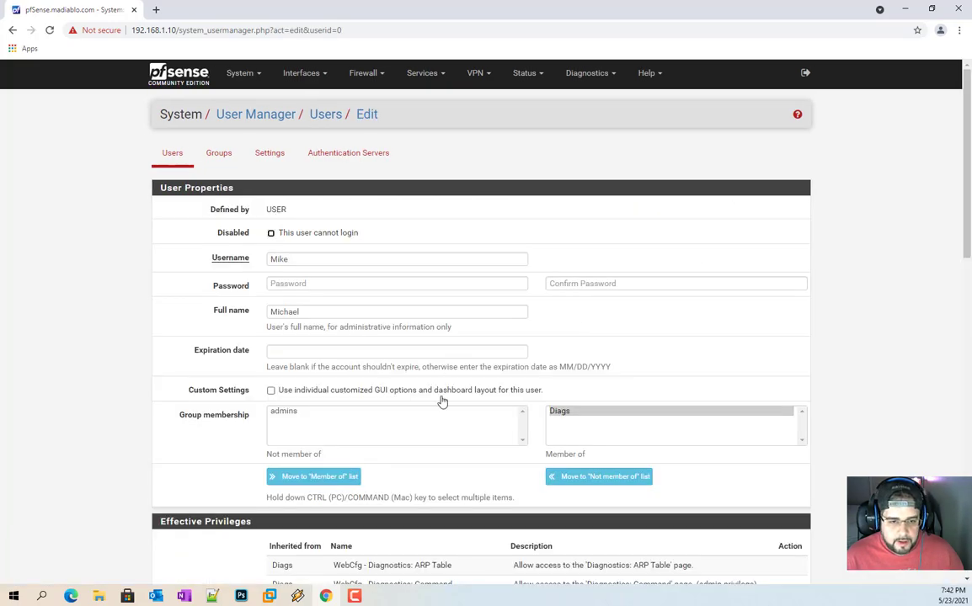
scroll(441, 402, "down", 10)
scroll(538, 336, "up", 6)
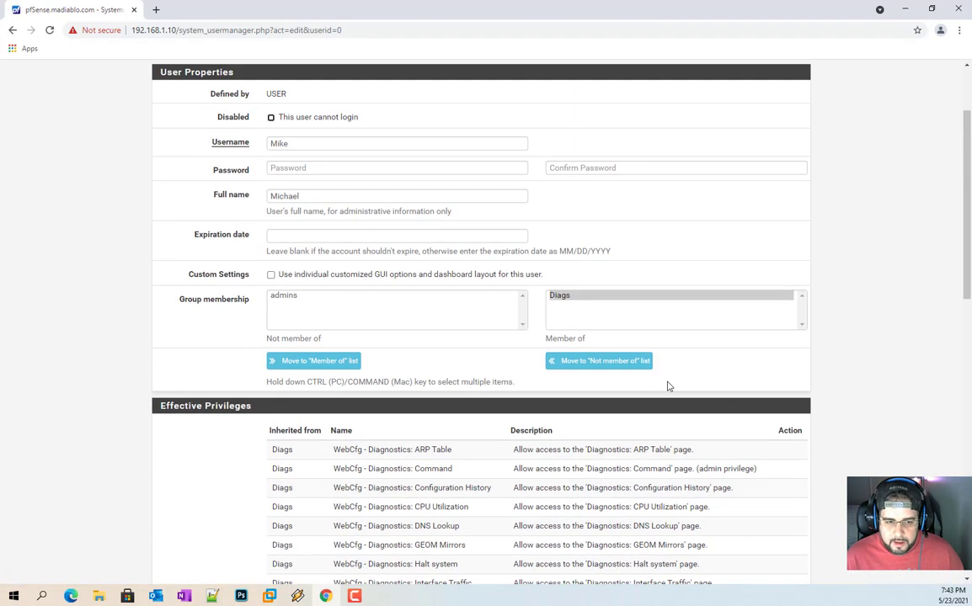
scroll(667, 385, "down", 9)
Step: Add the WebCfg - Dashboard (all) and Dashboard widgets (direct access) privileges to the Diags user
left_click(790, 245)
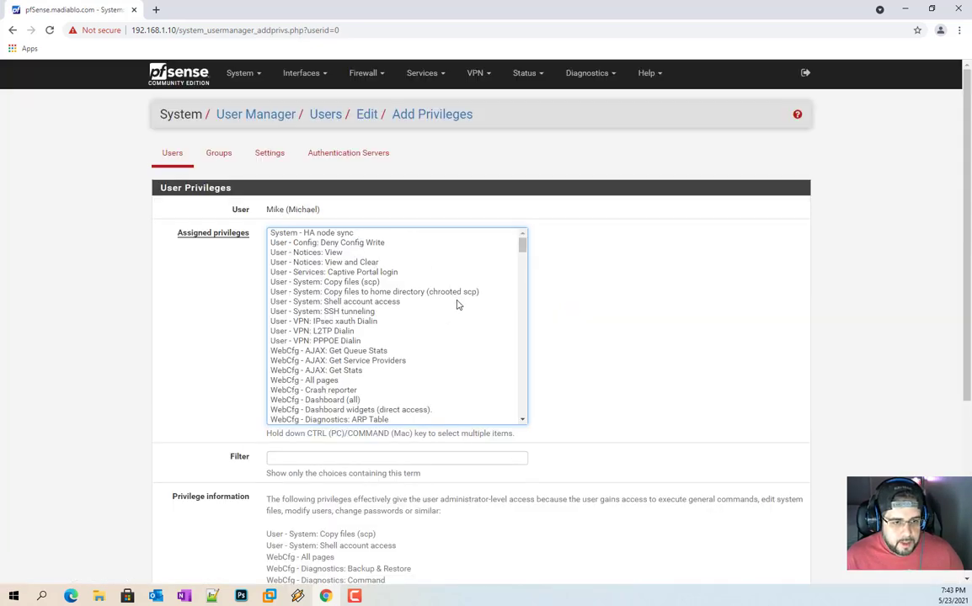
scroll(458, 304, "down", 3)
scroll(457, 305, "up", 2)
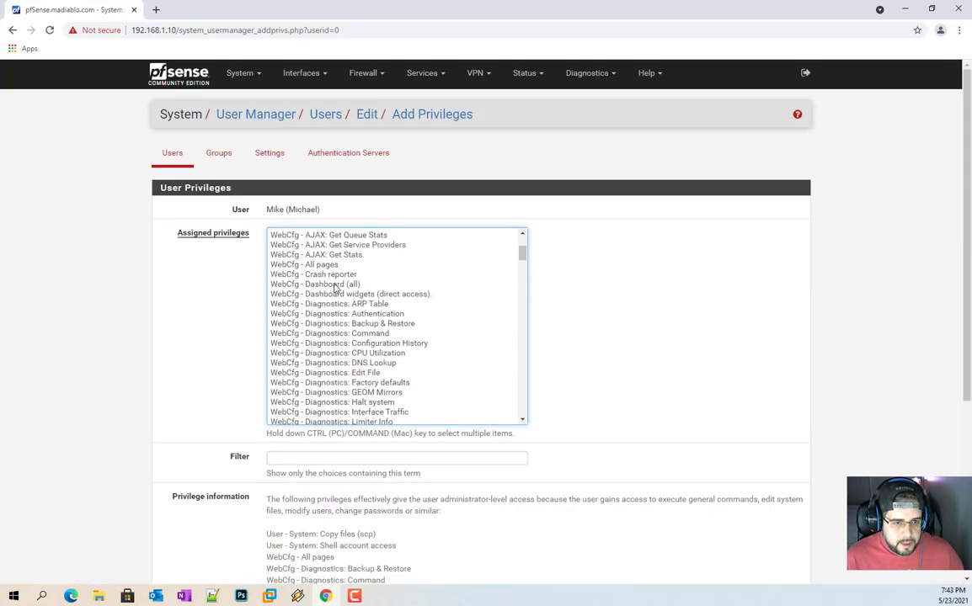
left_click(335, 285)
left_click(423, 295, "ctrl")
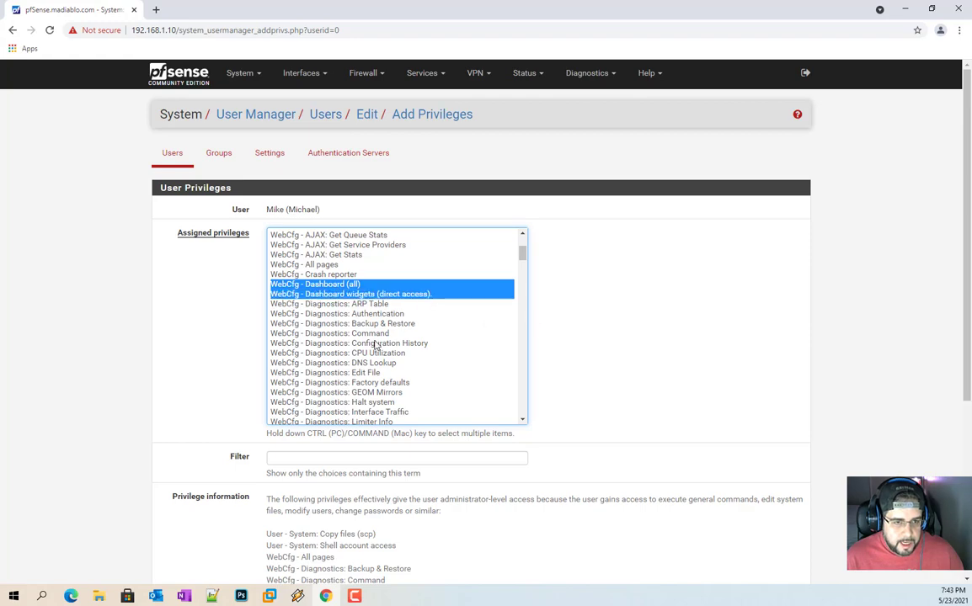
scroll(281, 494, "down", 3)
left_click(284, 498)
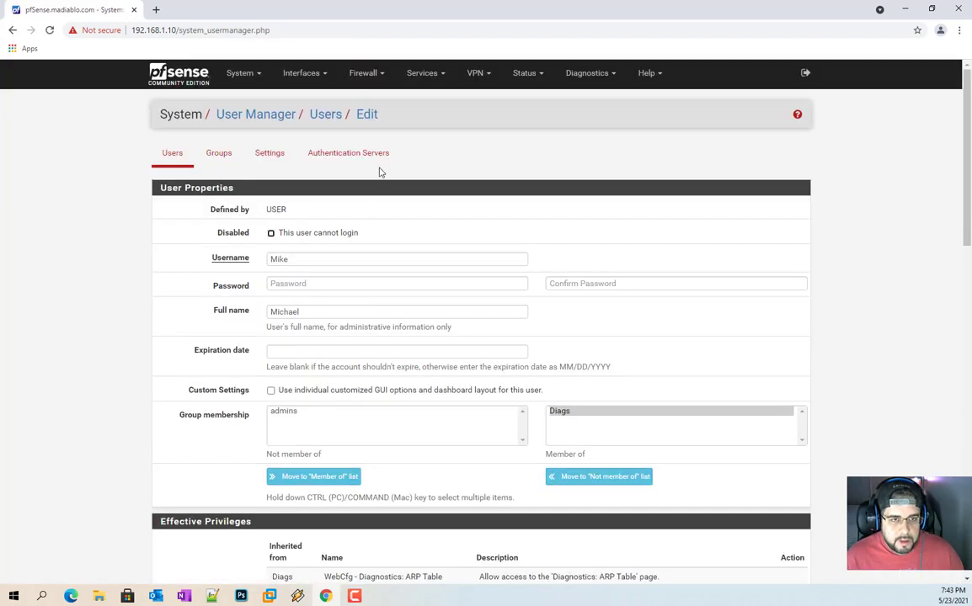
Step: Save the user account, view the Groups list, then sign out
scroll(316, 526, "down", 4)
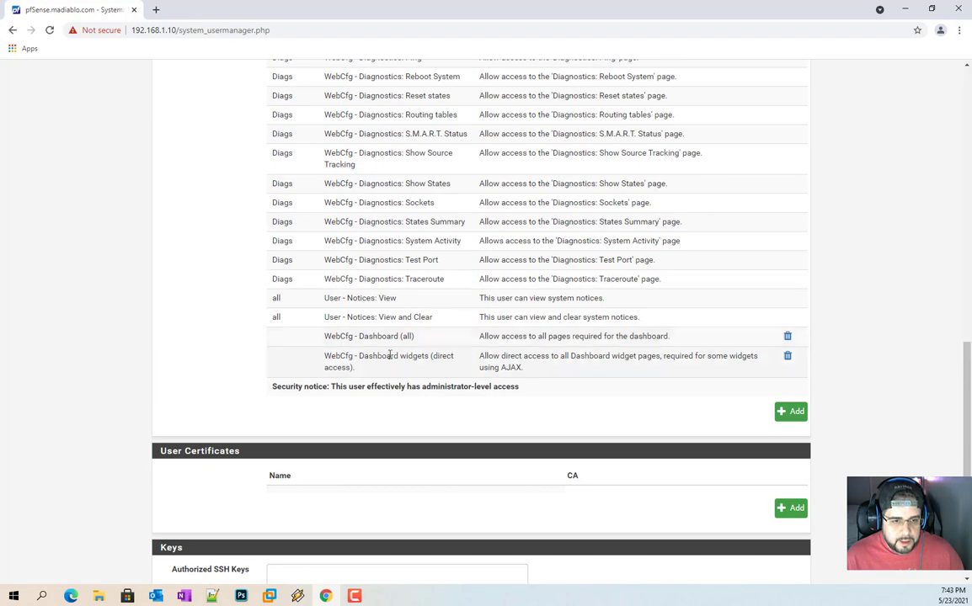
scroll(433, 375, "down", 2)
left_click(287, 522)
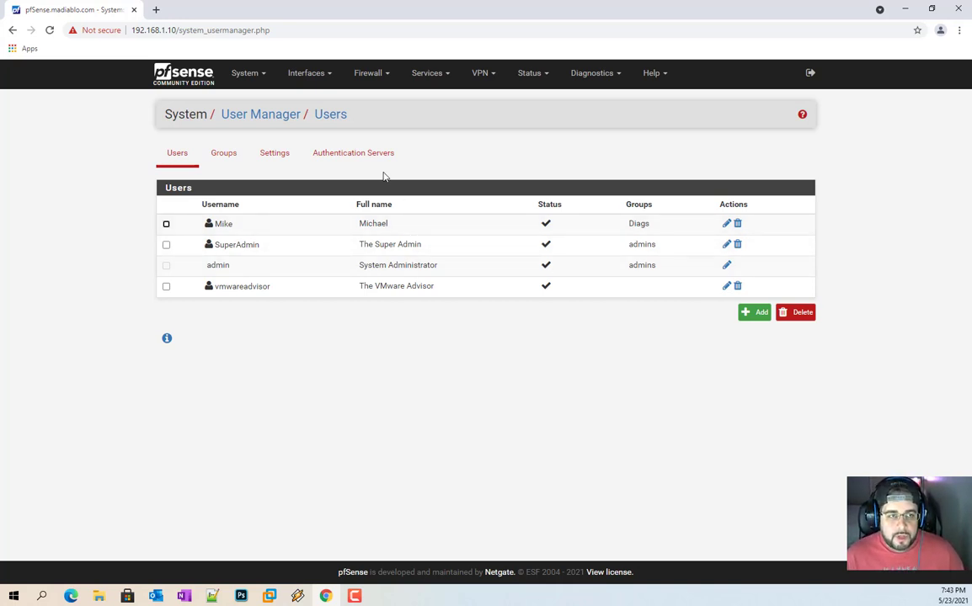
left_click(223, 154)
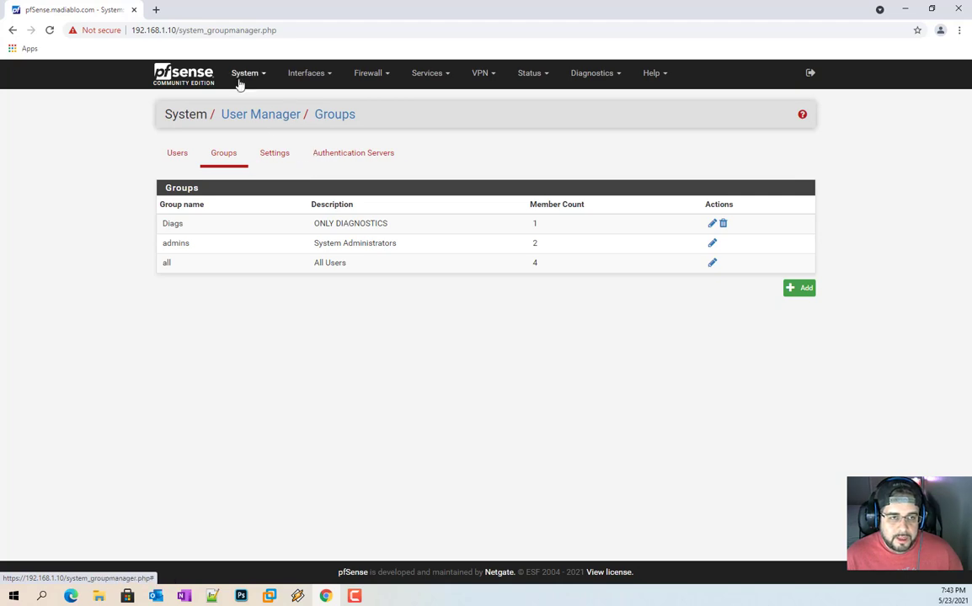
left_click(810, 72)
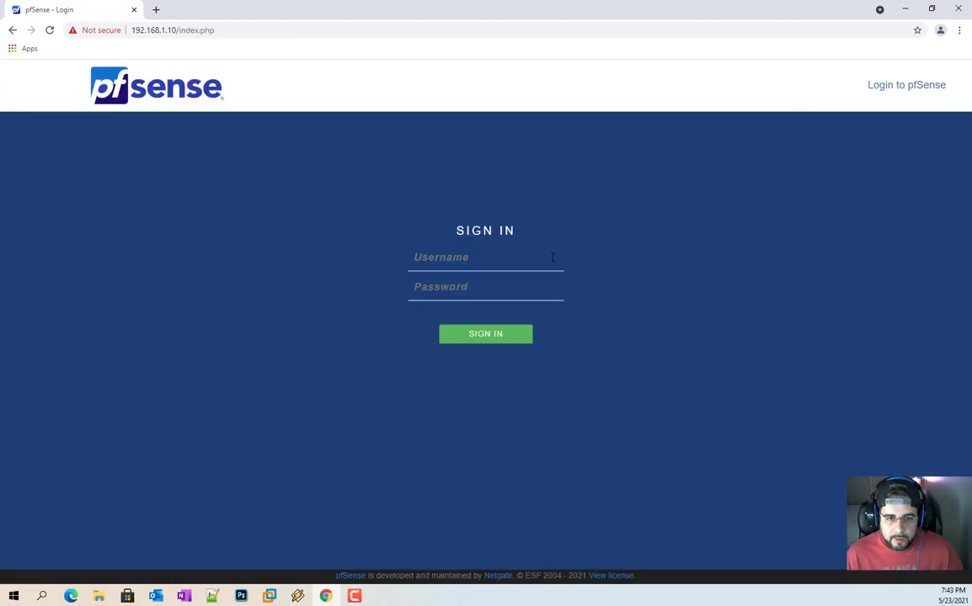
Step: Sign in as the Diags user and toggle the Dashboard's available widgets panel
type("Mike*********")
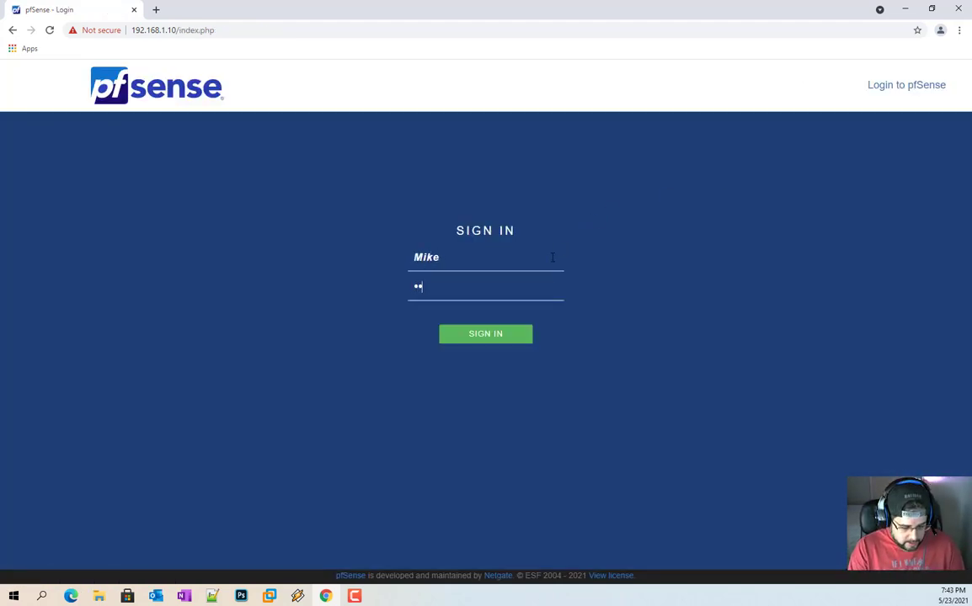
key("Return")
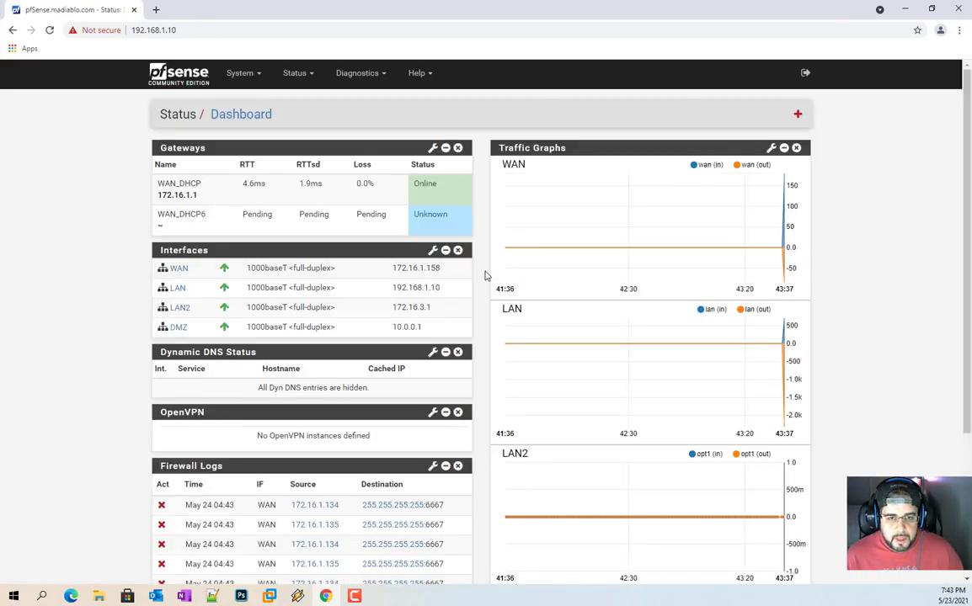
left_click(798, 117)
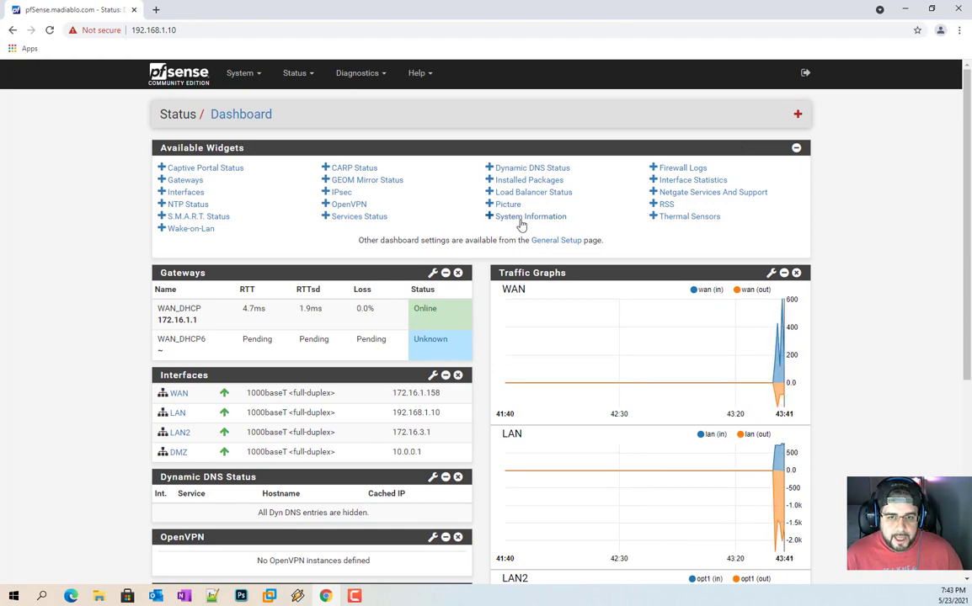
left_click(796, 147)
scroll(424, 327, "down", 3)
scroll(421, 327, "up", 3)
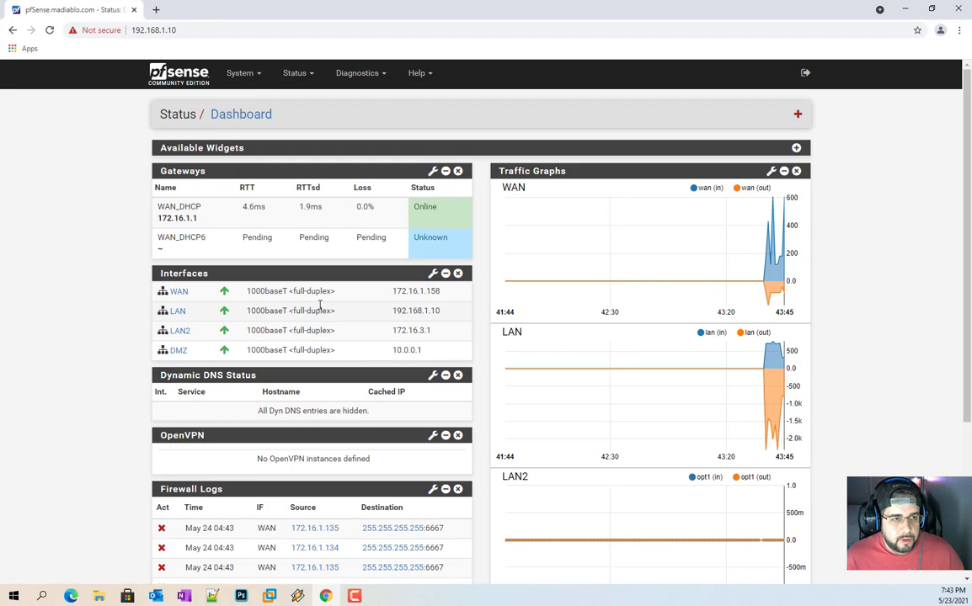
Step: Open Diagnostics > States and then Diagnostics > Packet Capture to confirm access
left_click(371, 73)
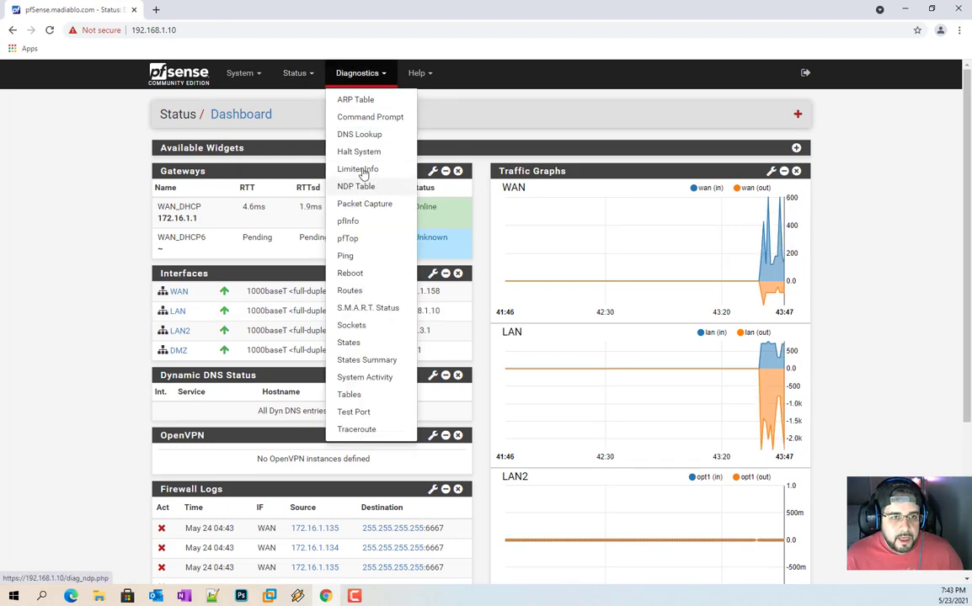
left_click(378, 345)
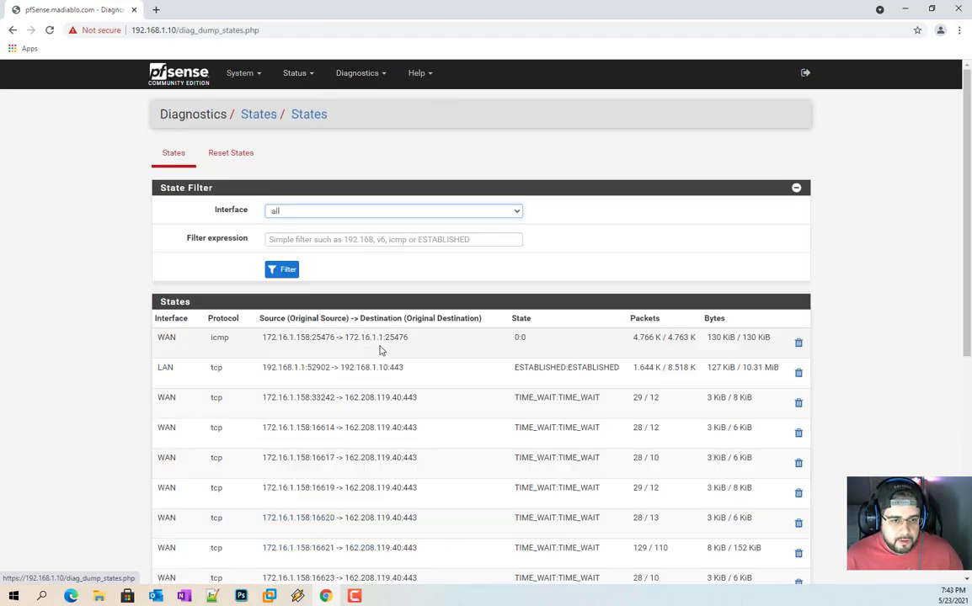
scroll(444, 322, "down", 5)
scroll(437, 337, "up", 5)
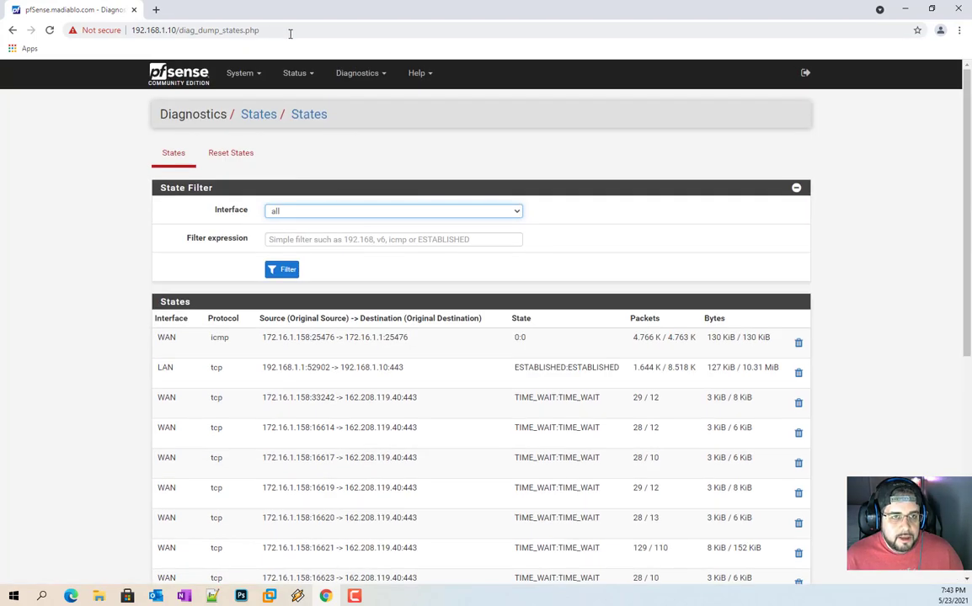
left_click(356, 73)
left_click(374, 204)
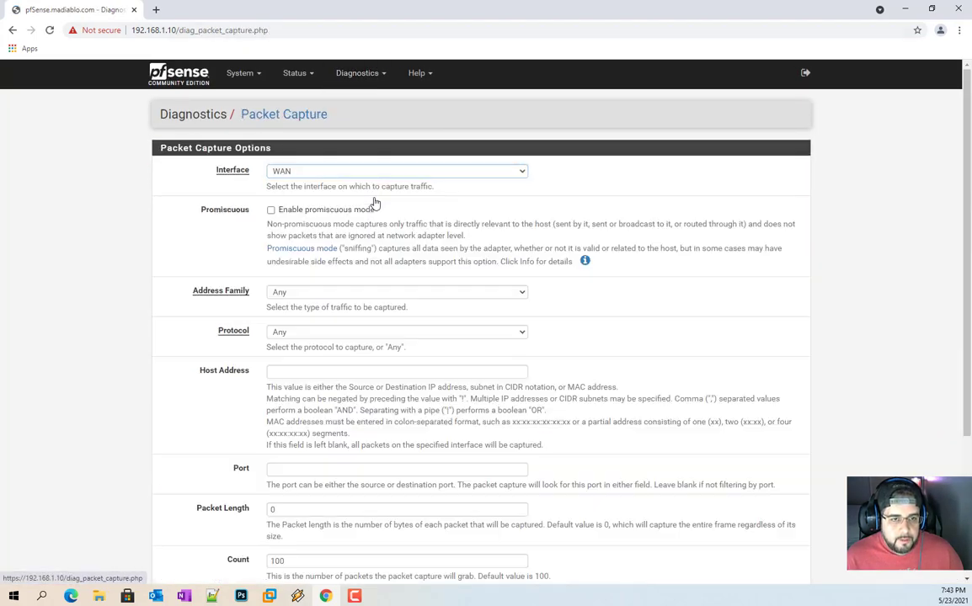
scroll(354, 186, "down", 4)
scroll(354, 188, "up", 4)
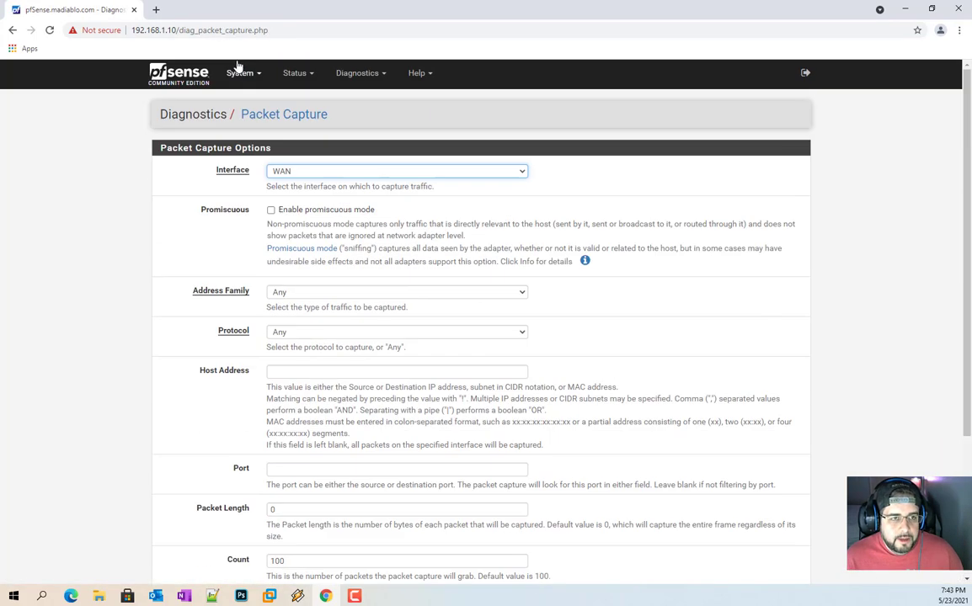
Step: Return to the Dashboard, sign out of the Diags account, and log back in as admin
mouse_move(285, 81)
left_click(301, 102)
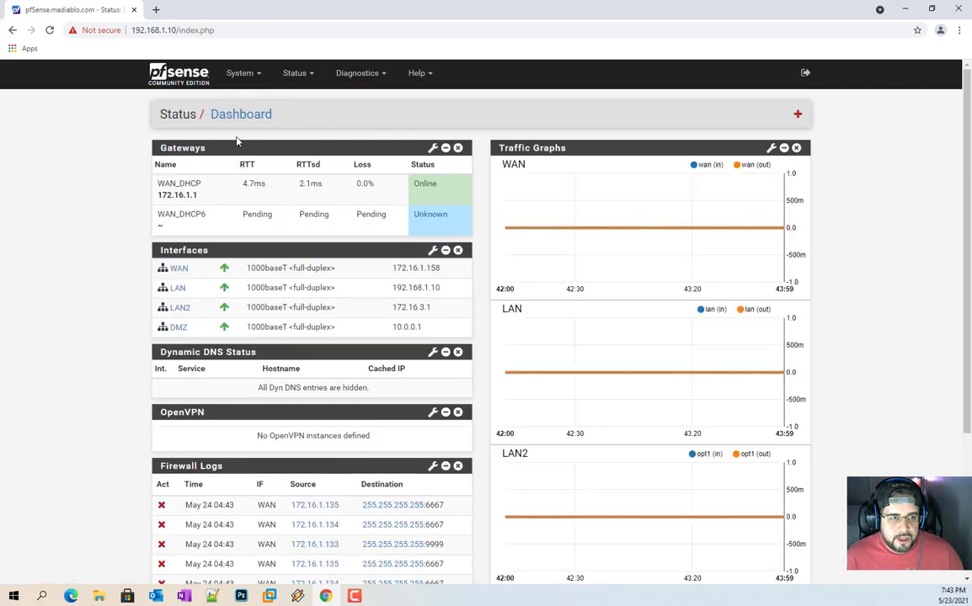
mouse_move(244, 72)
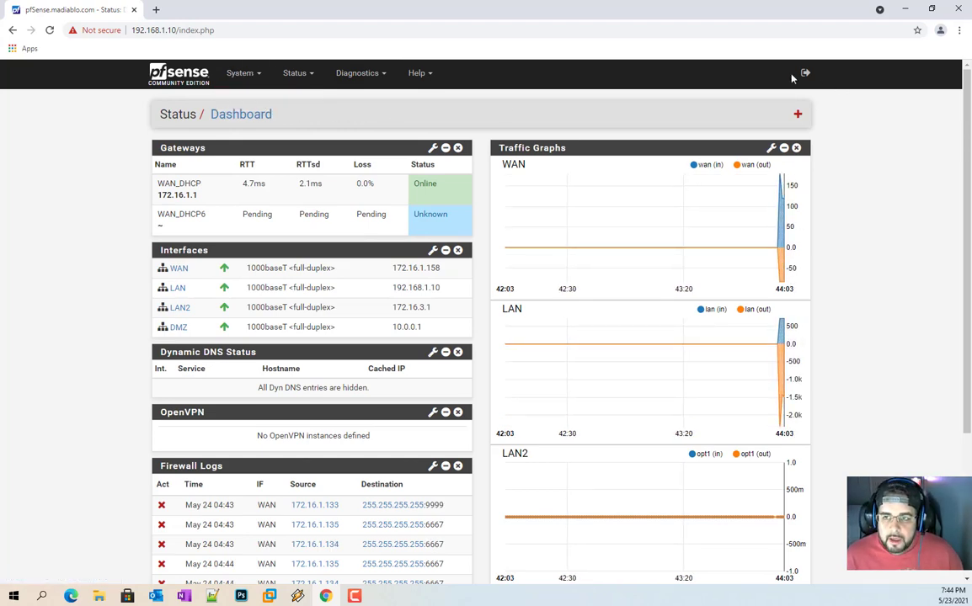
left_click(803, 74)
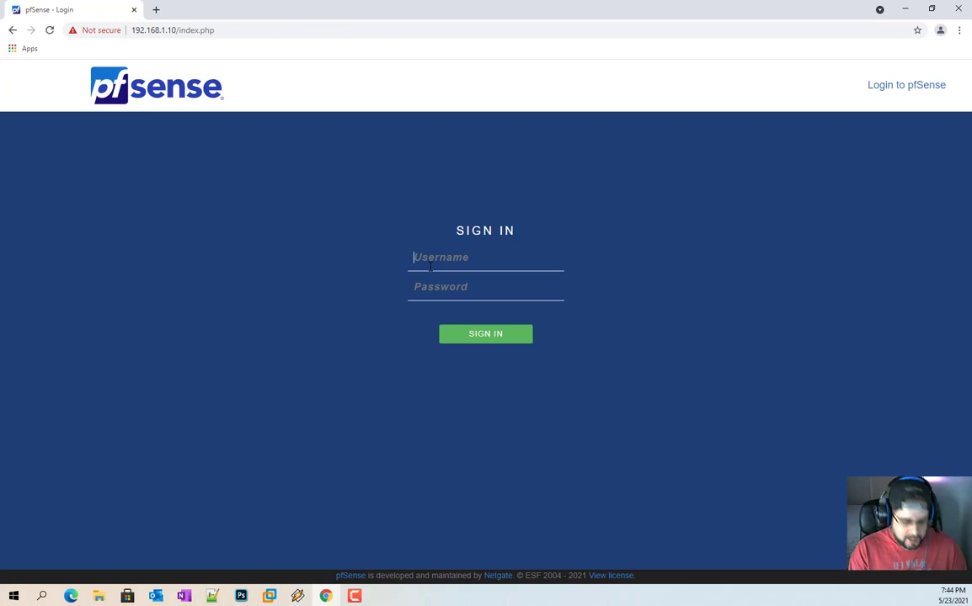
type("admin")
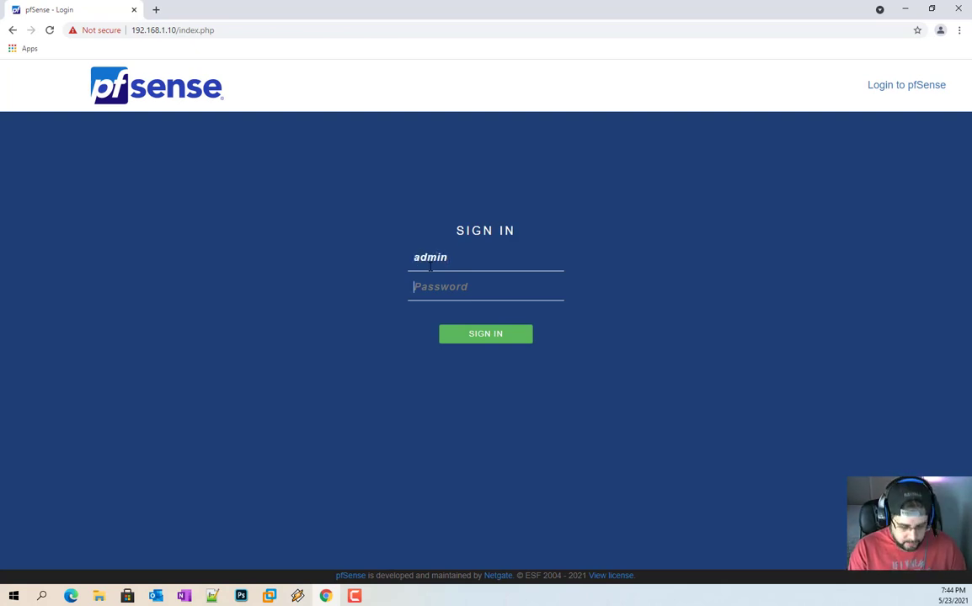
type("pfsense")
key("Return")
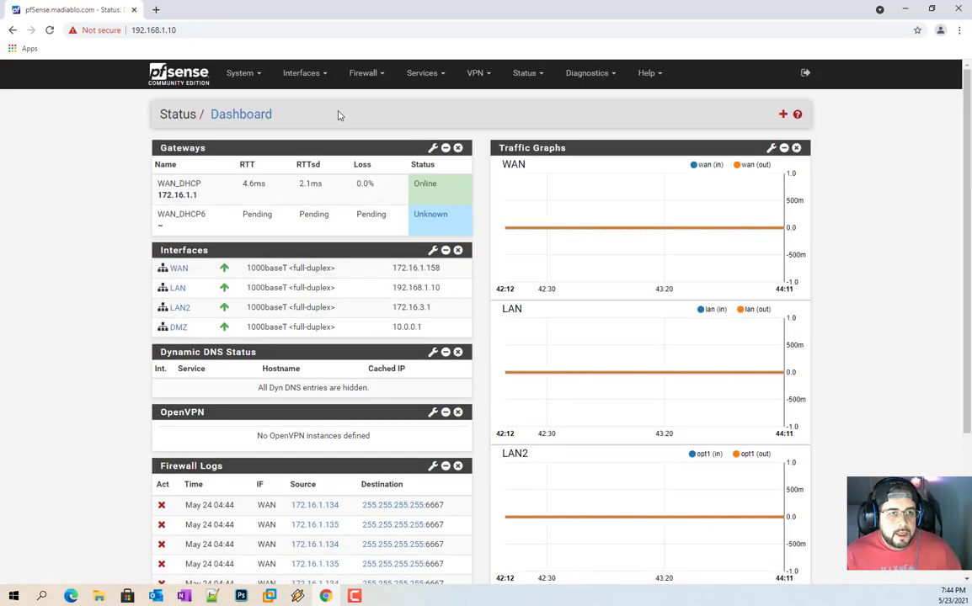
Step: Open System > Advanced > Notifications and look over the E-Mail, Sounds and Growl sections
left_click(252, 74)
left_click(252, 77)
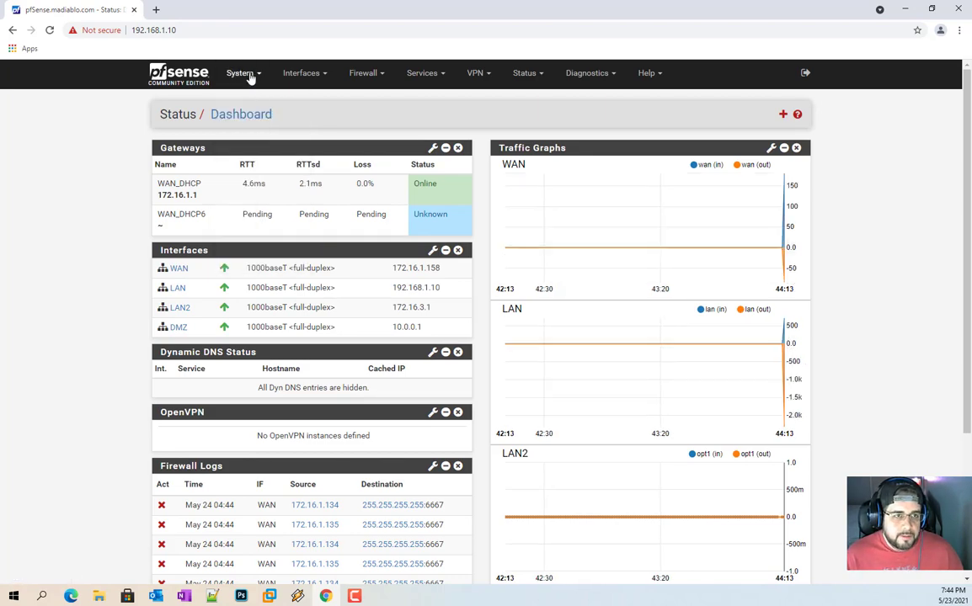
left_click(250, 76)
left_click(243, 96)
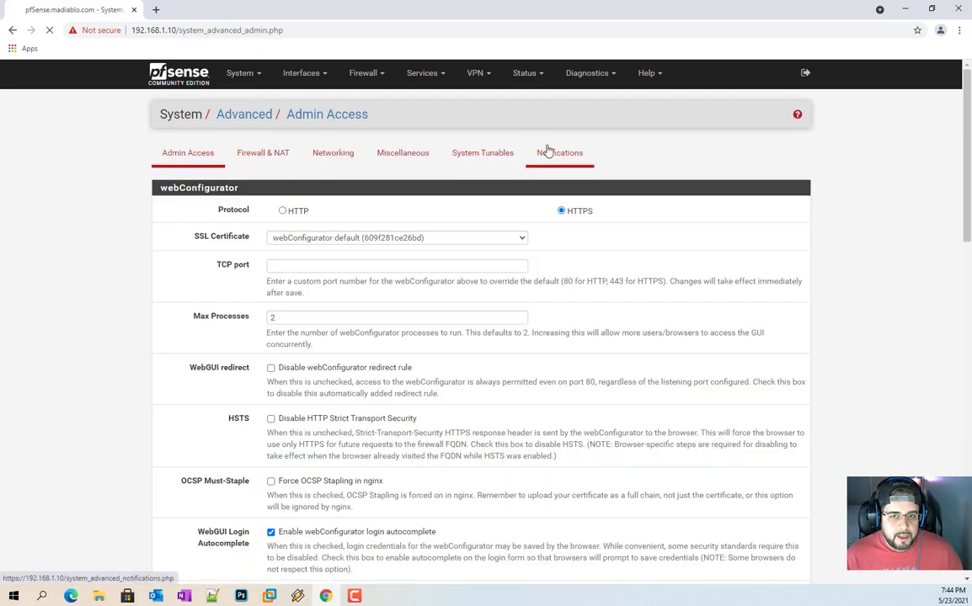
left_click(547, 150)
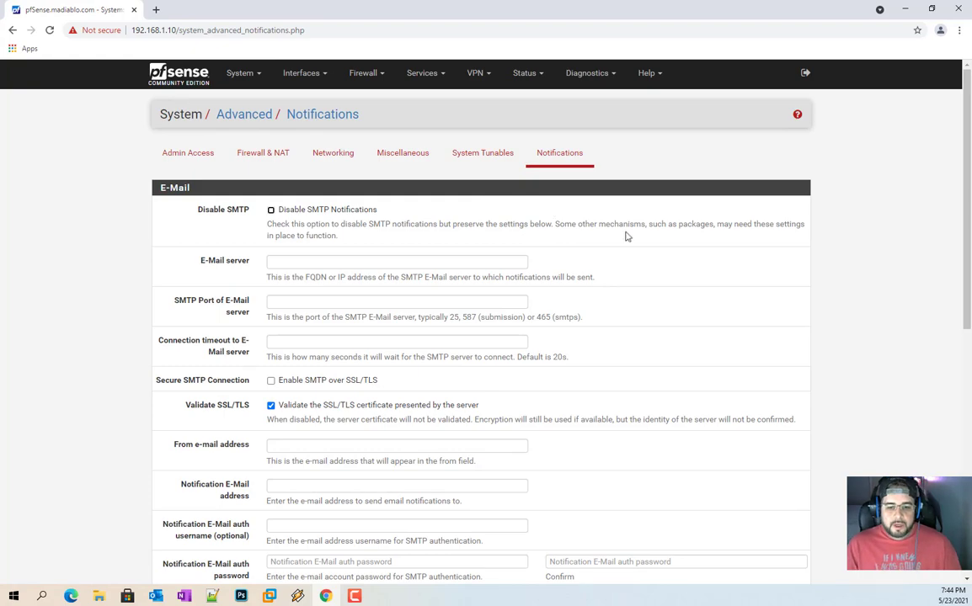
scroll(636, 247, "down", 6)
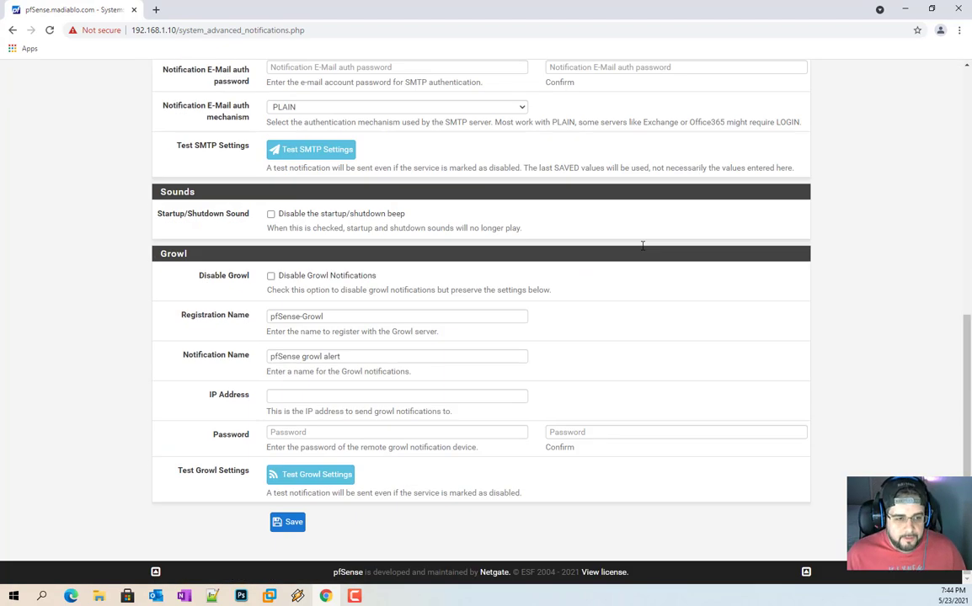
scroll(642, 246, "up", 6)
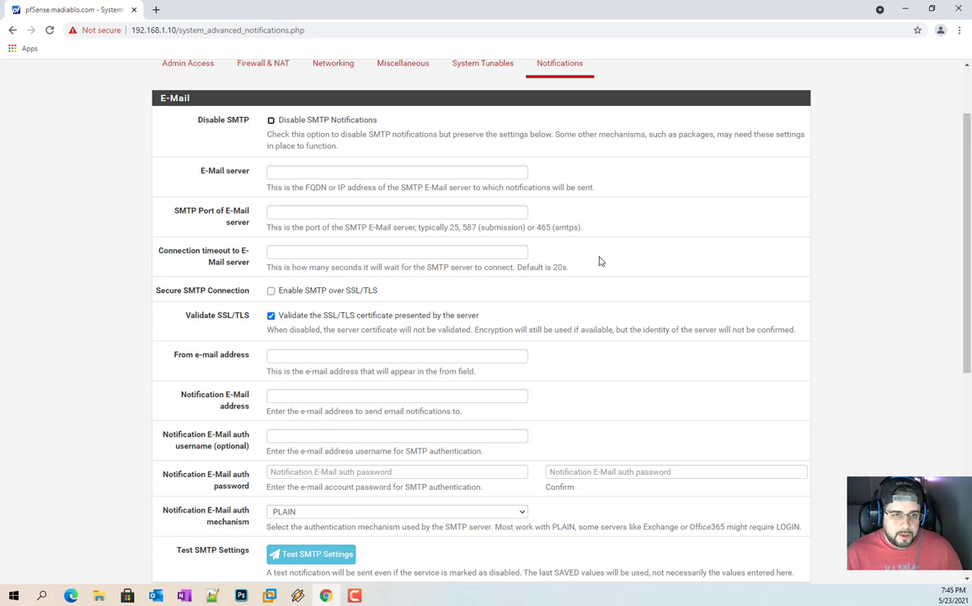
Step: Set the E-Mail server to smtp.gmail.com and the SMTP port to 465
left_click(401, 172)
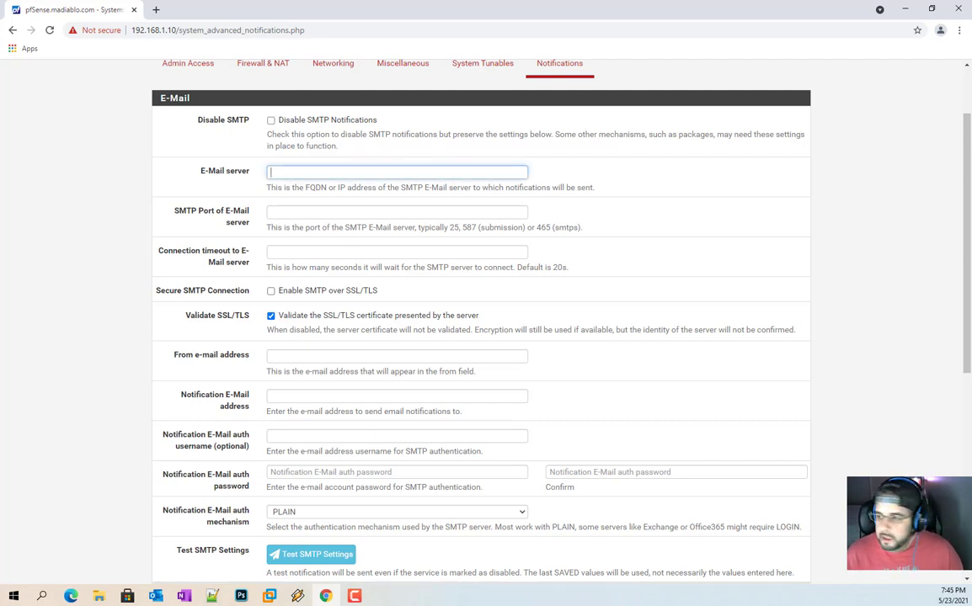
key("alt+Tab")
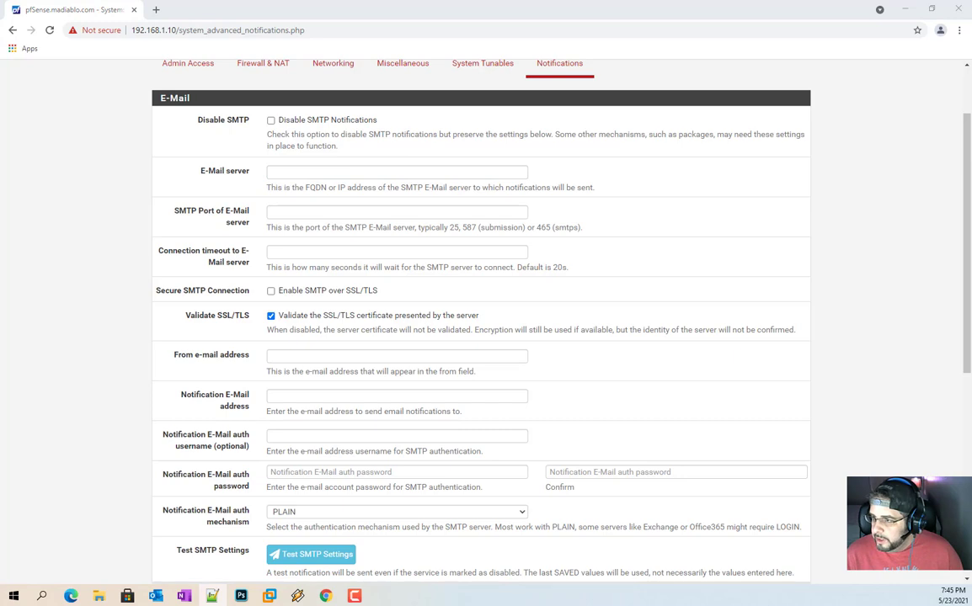
left_click(367, 174)
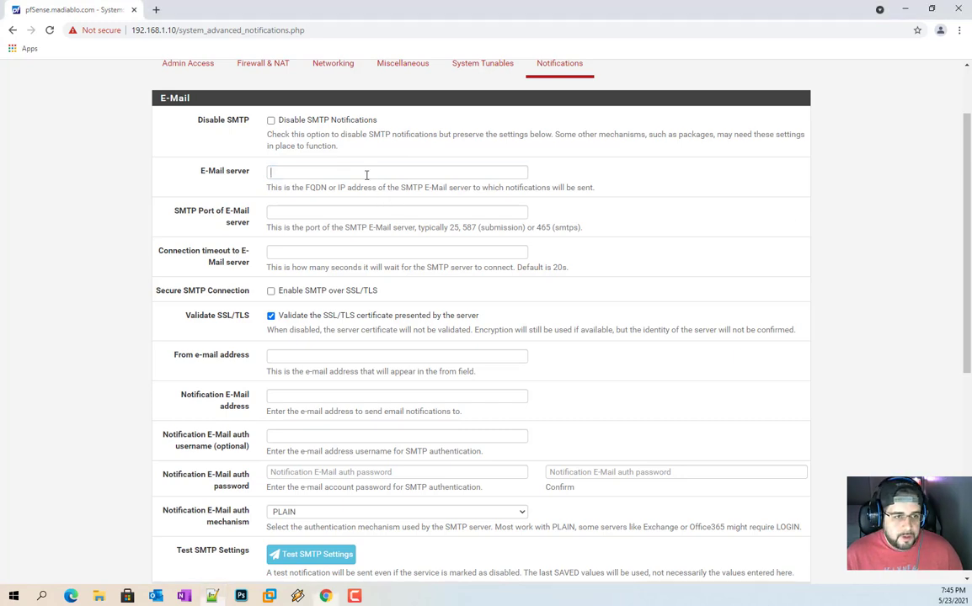
type("smtp.gmail.com")
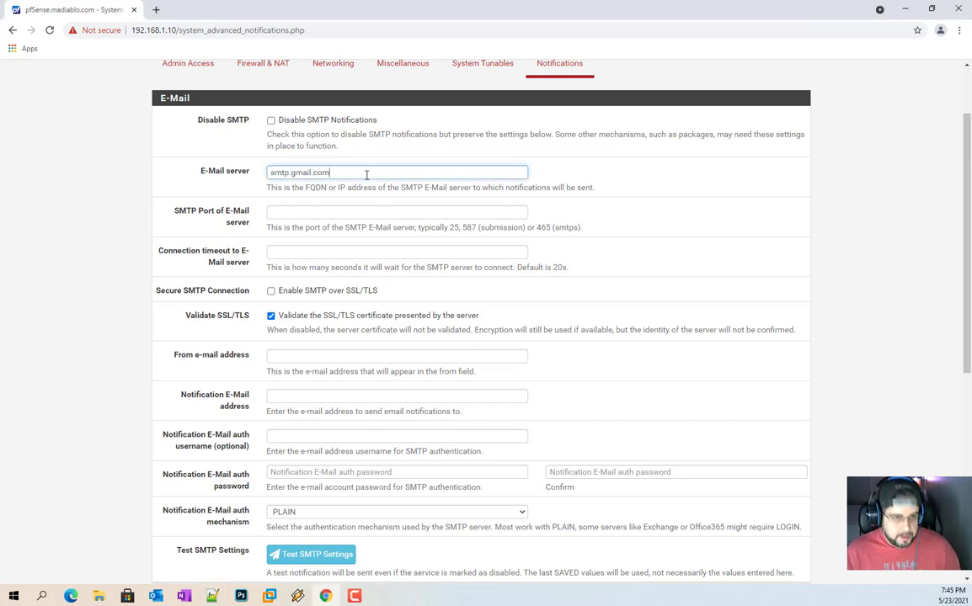
left_click(291, 216)
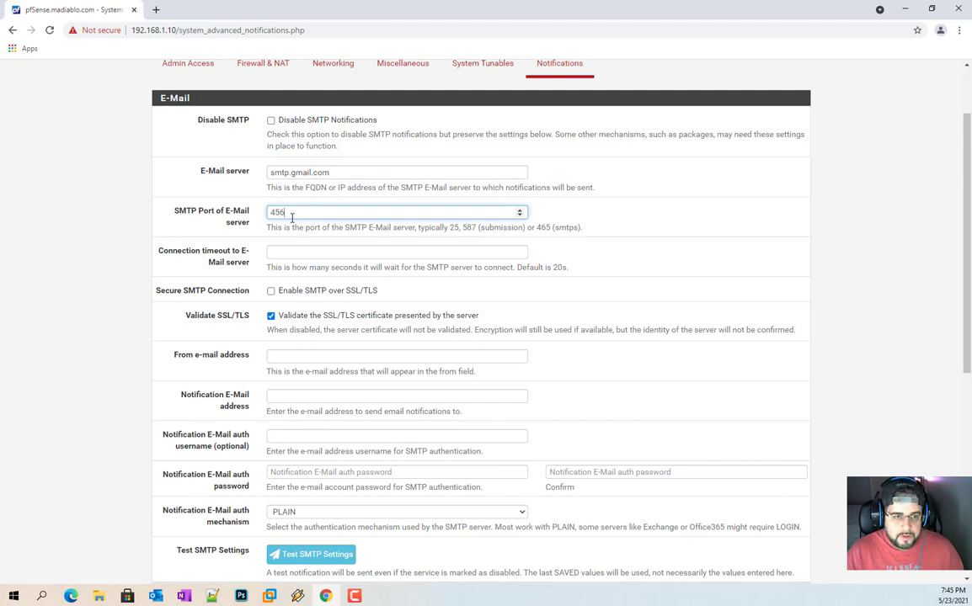
type("456")
key("BackSpace")
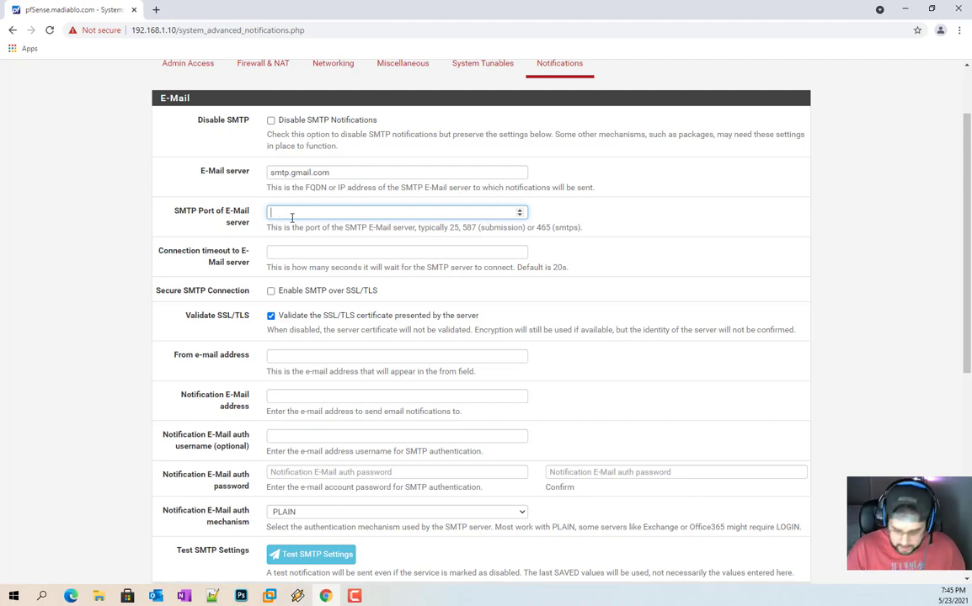
type("465")
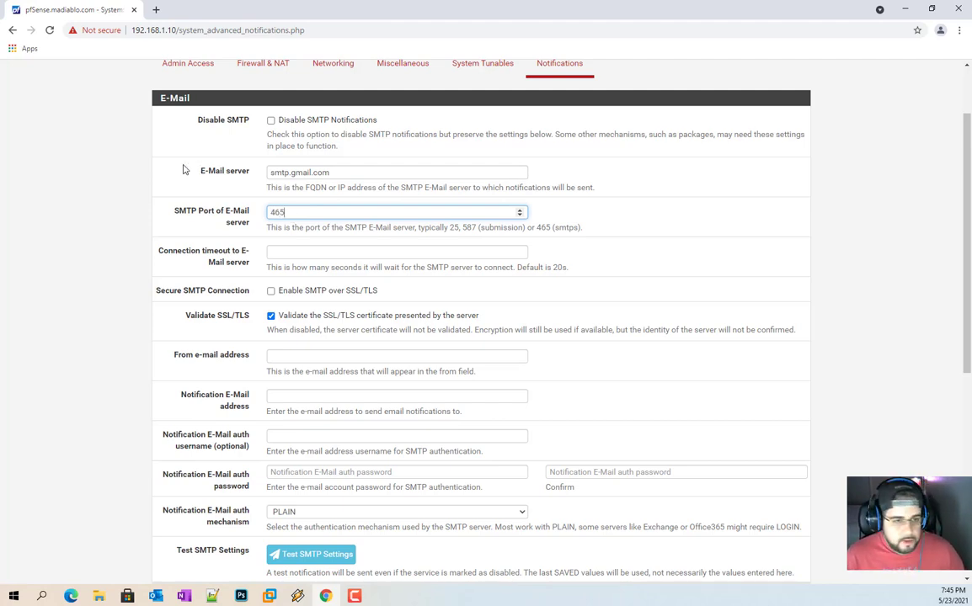
Step: Set the connection timeout to 20 seconds and enable SMTP over SSL/TLS
left_click(401, 251)
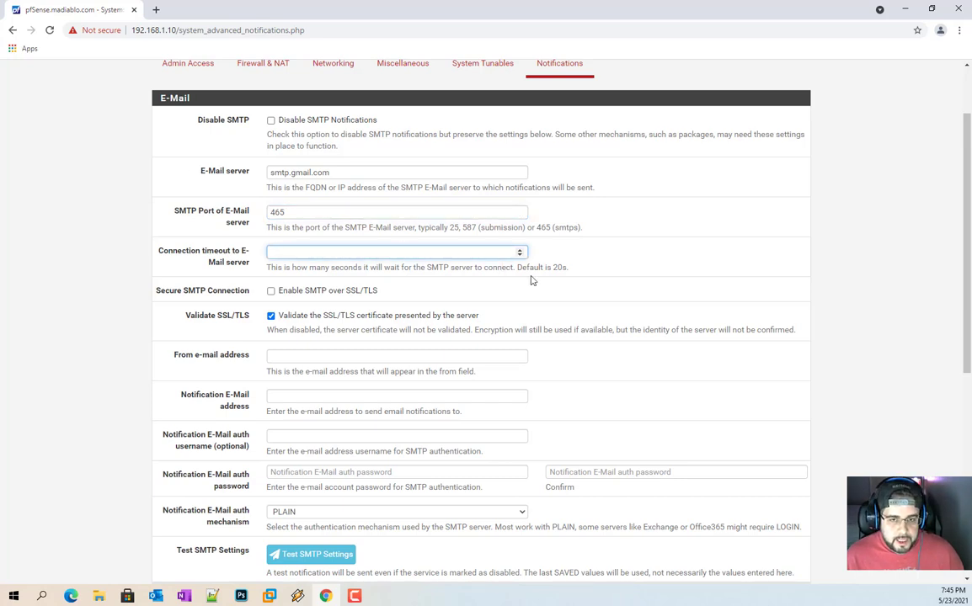
type("20")
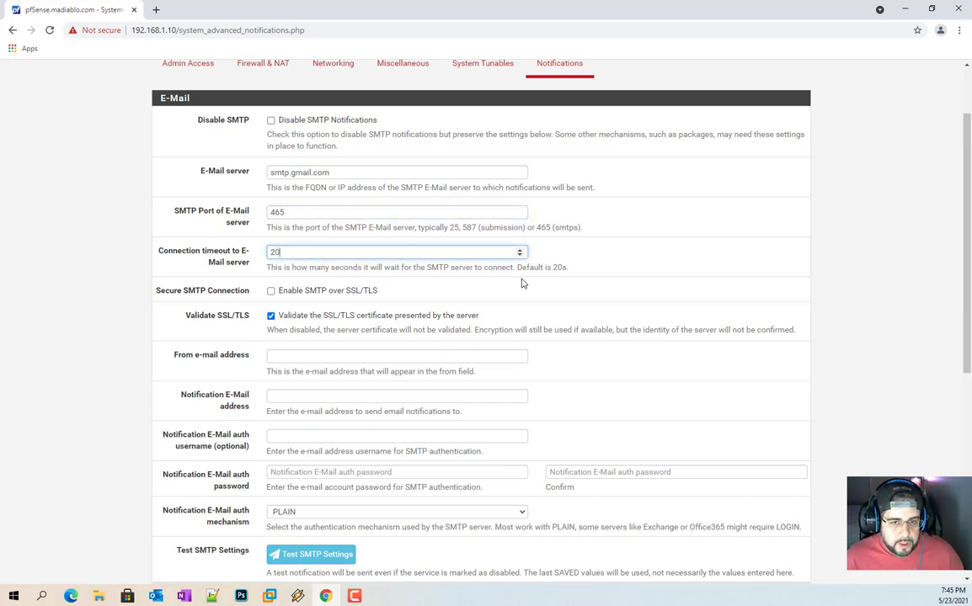
left_click(295, 282)
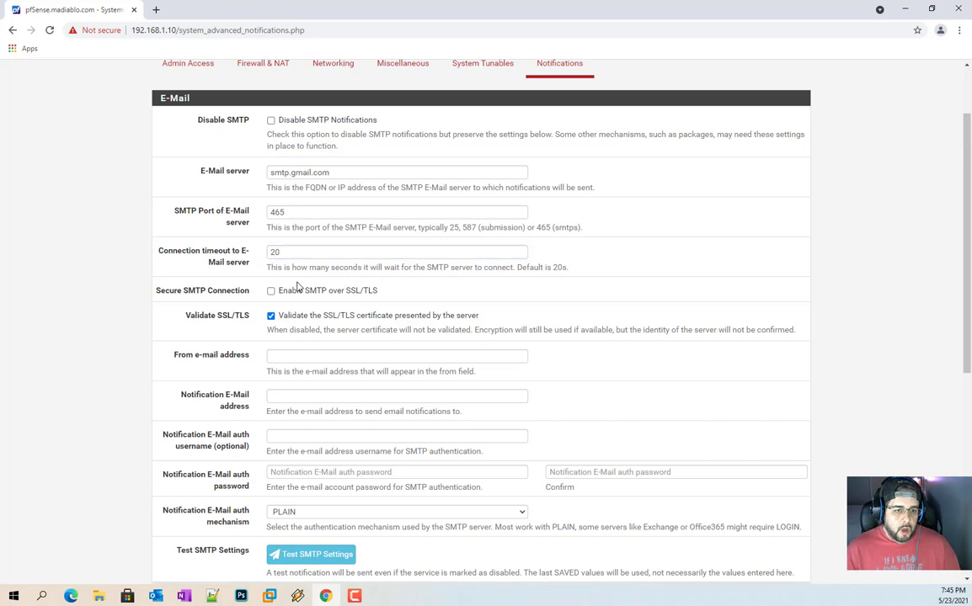
left_click(375, 293)
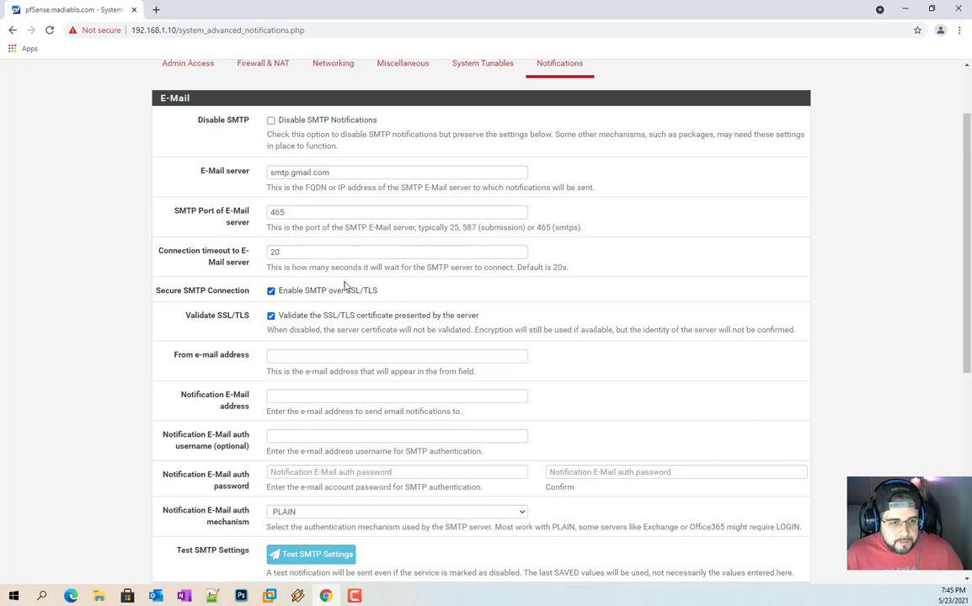
scroll(345, 284, "down", 3)
left_click(323, 240)
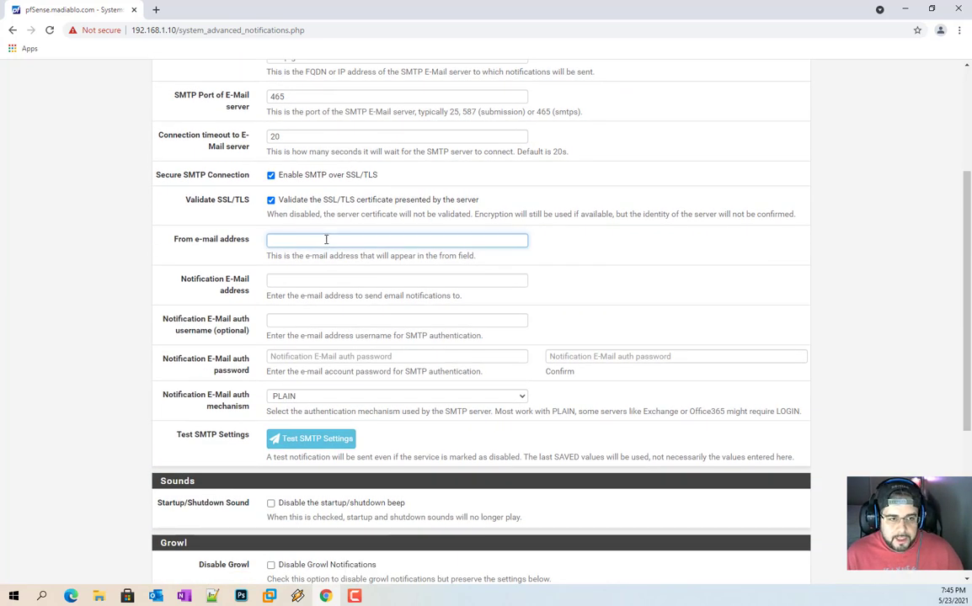
Step: Paste the Gmail account address into the From, Notification E-Mail and auth username fields
key("alt+Tab")
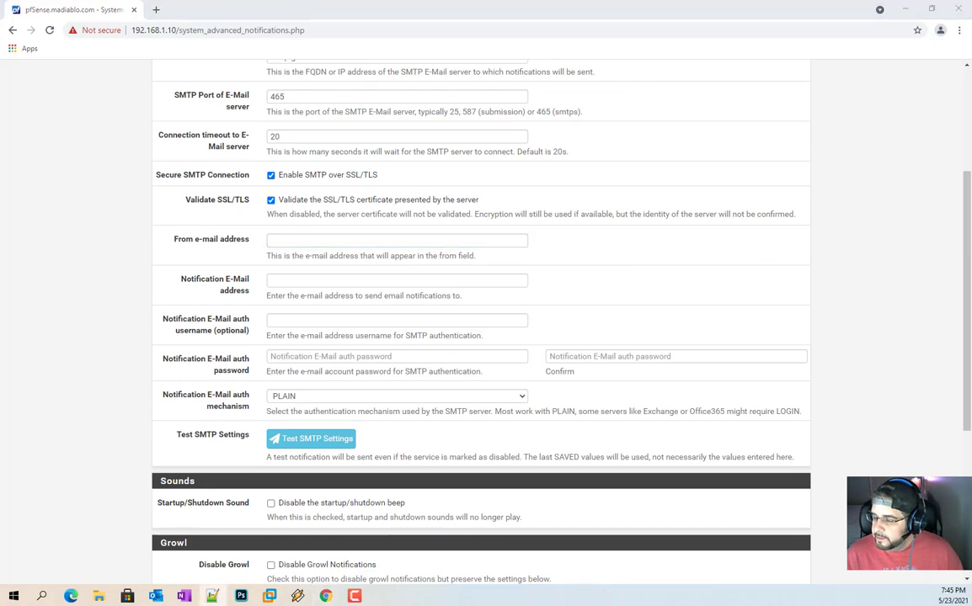
left_click(452, 244)
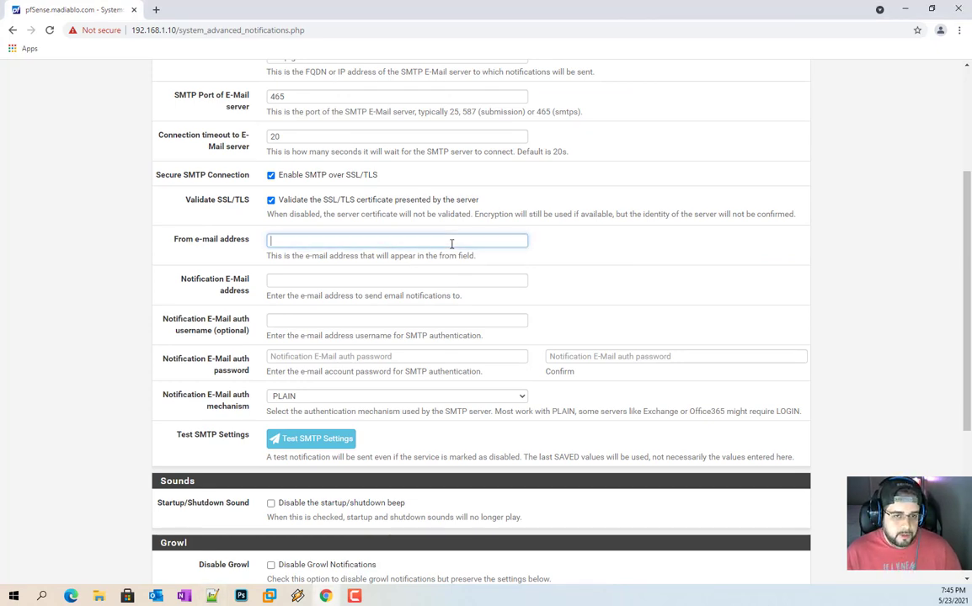
key("ctrl+v")
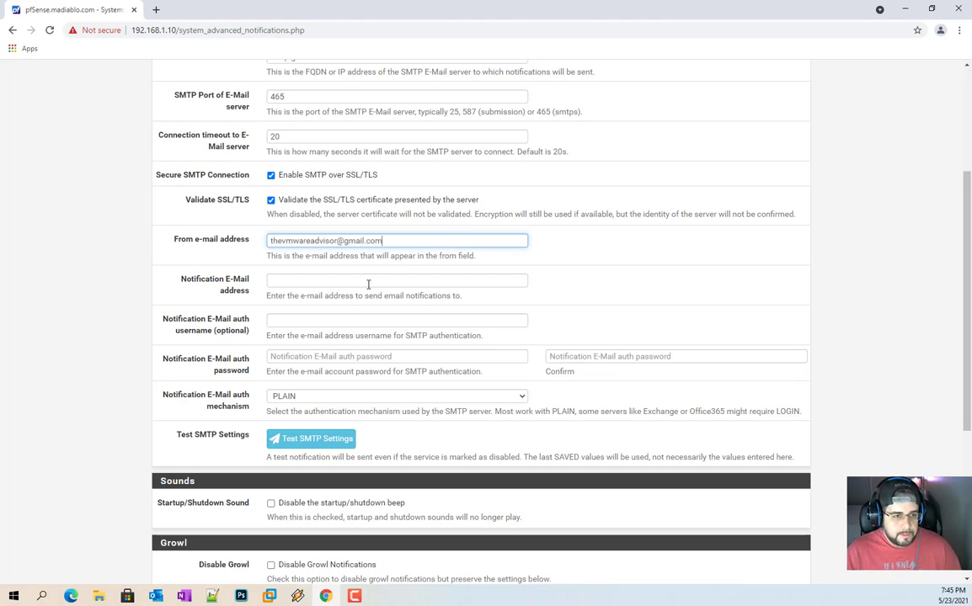
left_click(306, 281)
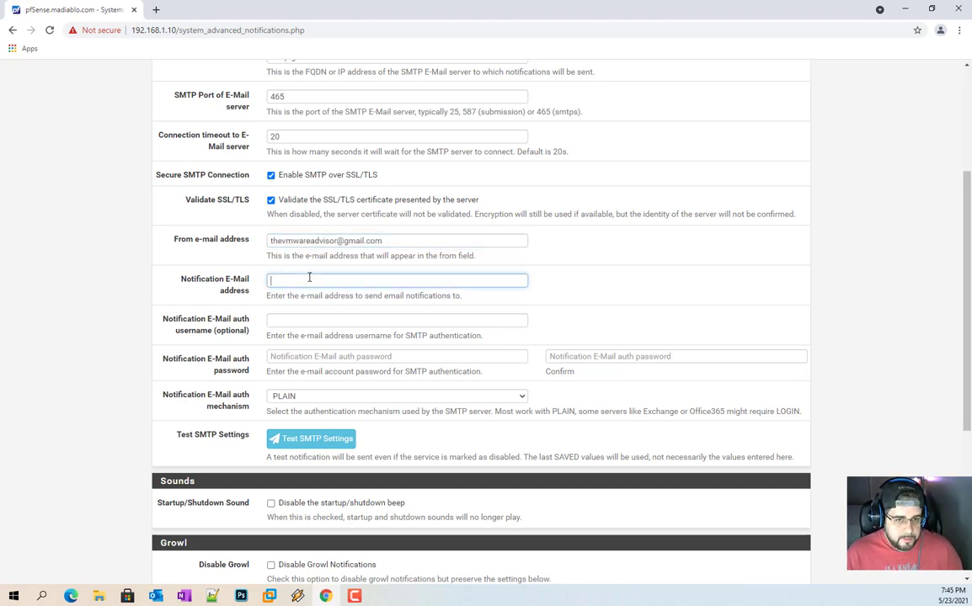
key("ctrl+v")
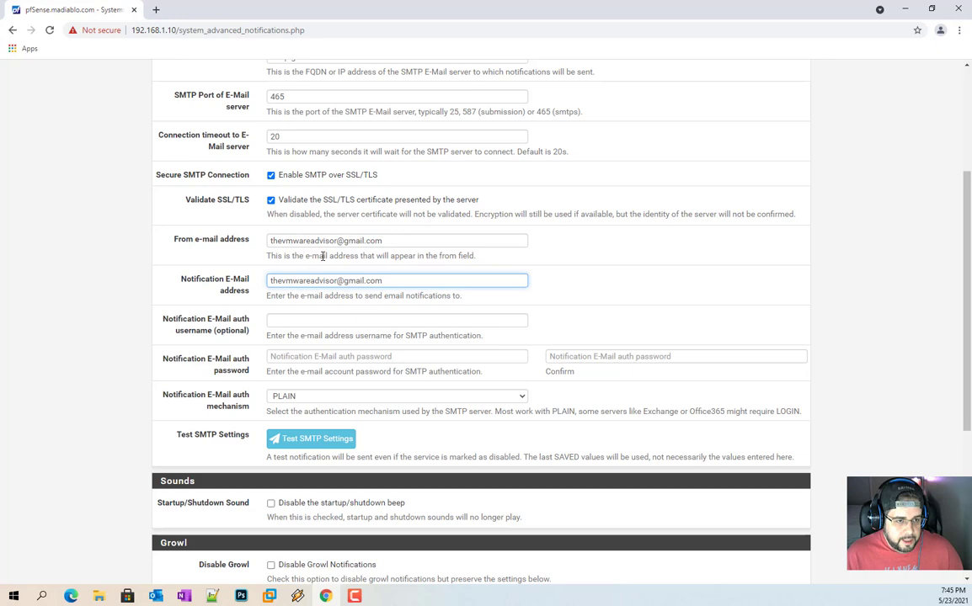
left_click(310, 320)
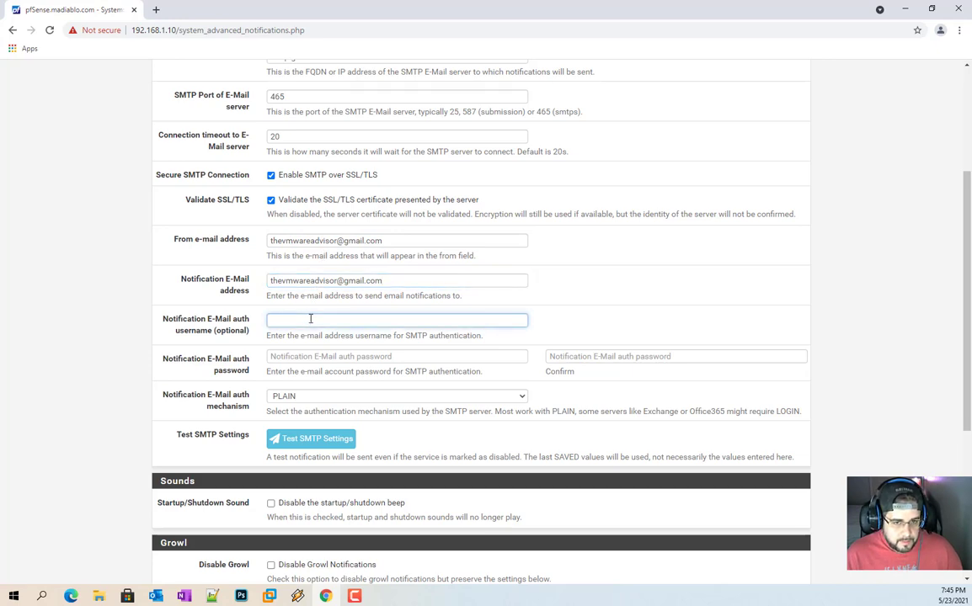
key("ctrl+v")
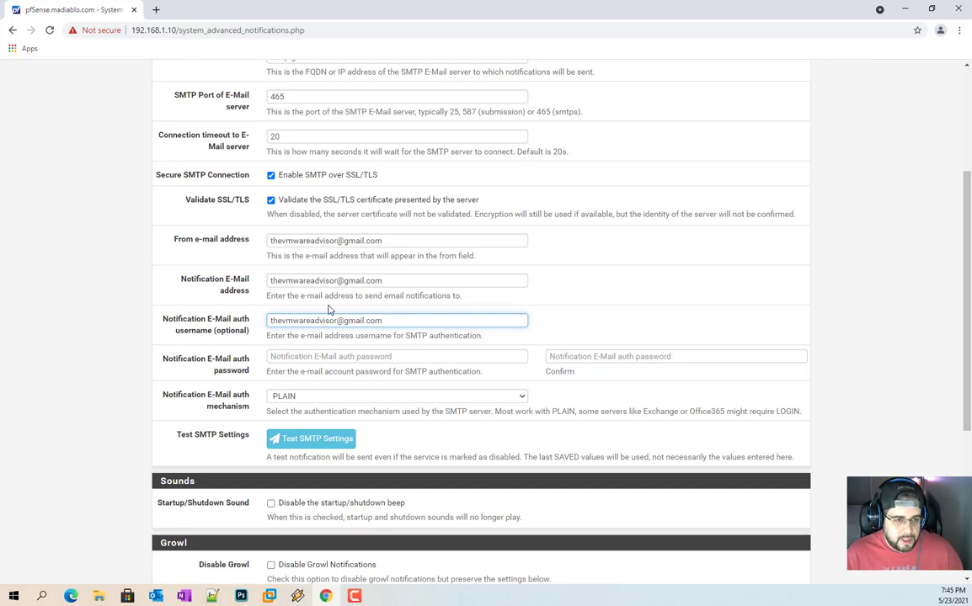
Step: Enter the Gmail account password and its confirmation, then check the filled fields
left_click(353, 357)
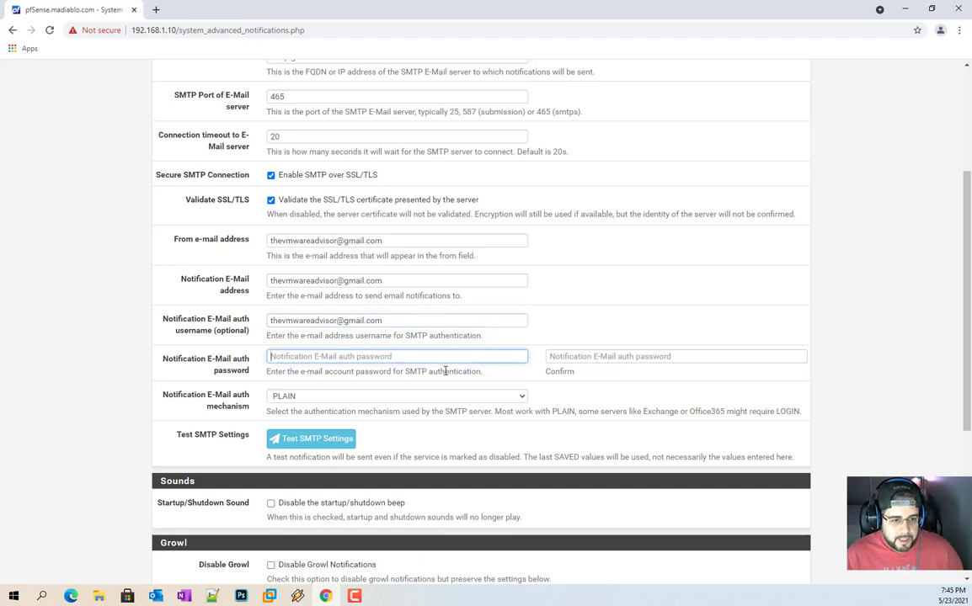
type("•••••")
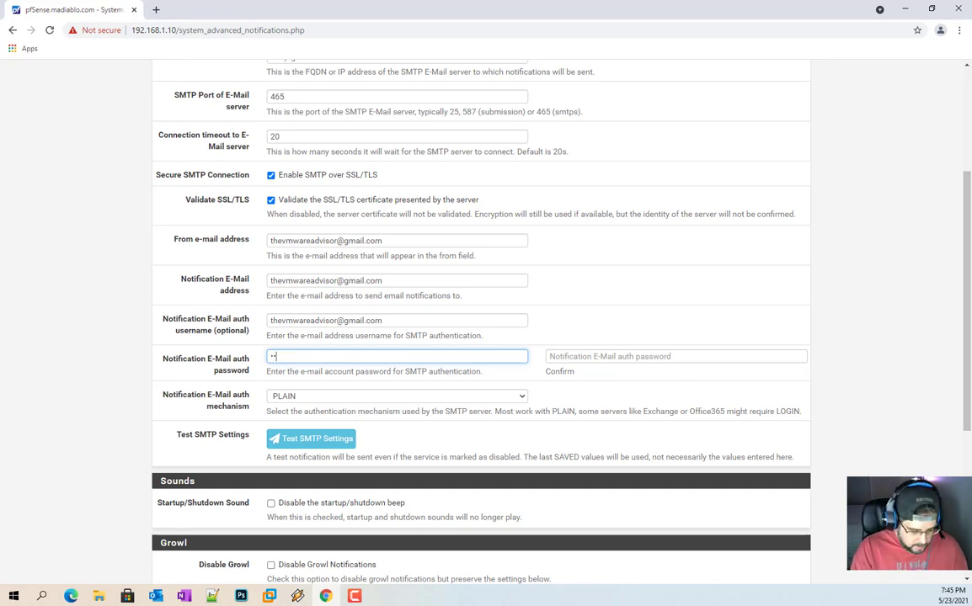
type("••")
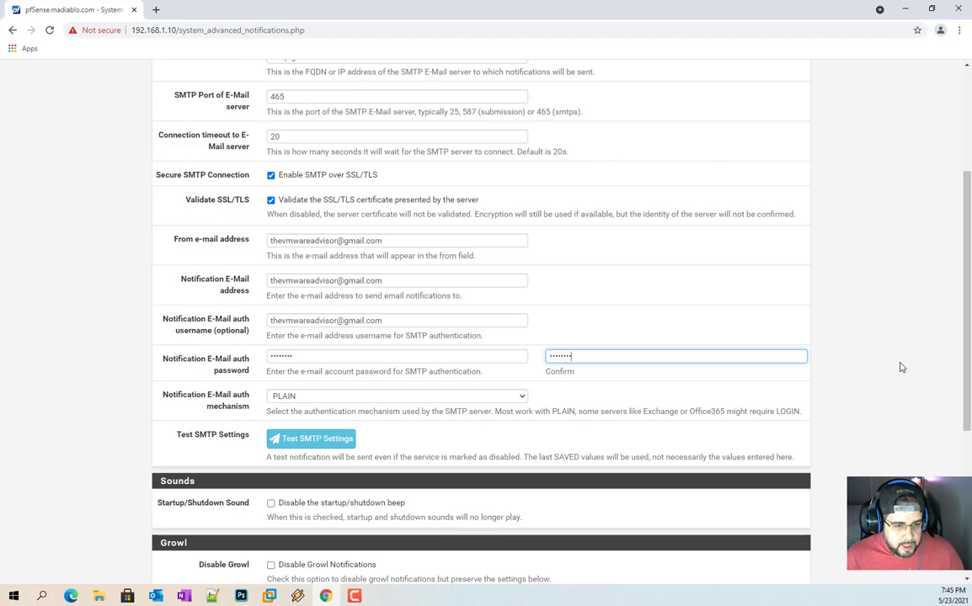
scroll(570, 425, "down", 2)
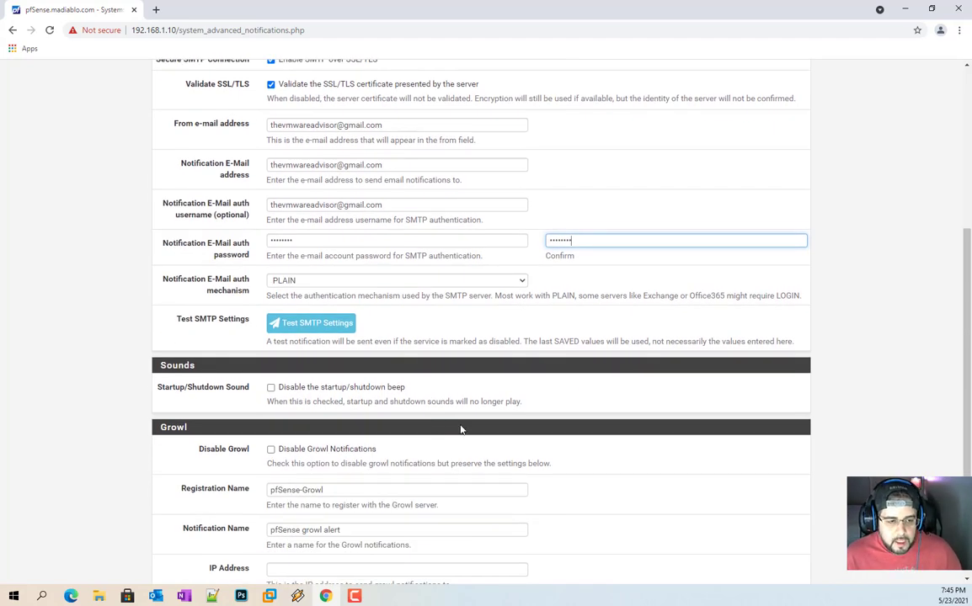
scroll(471, 427, "up", 2)
scroll(400, 360, "up", 2)
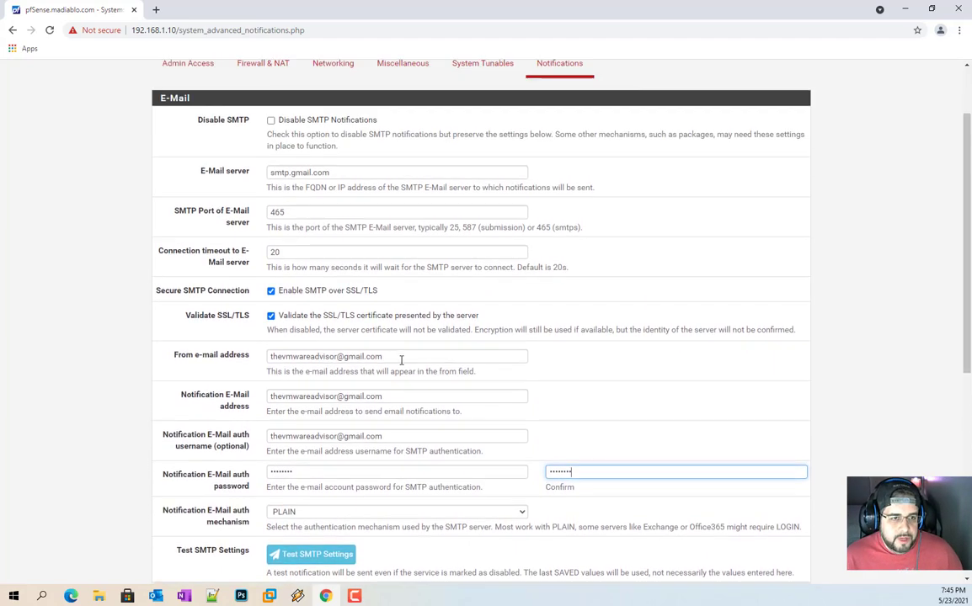
scroll(401, 360, "down", 1)
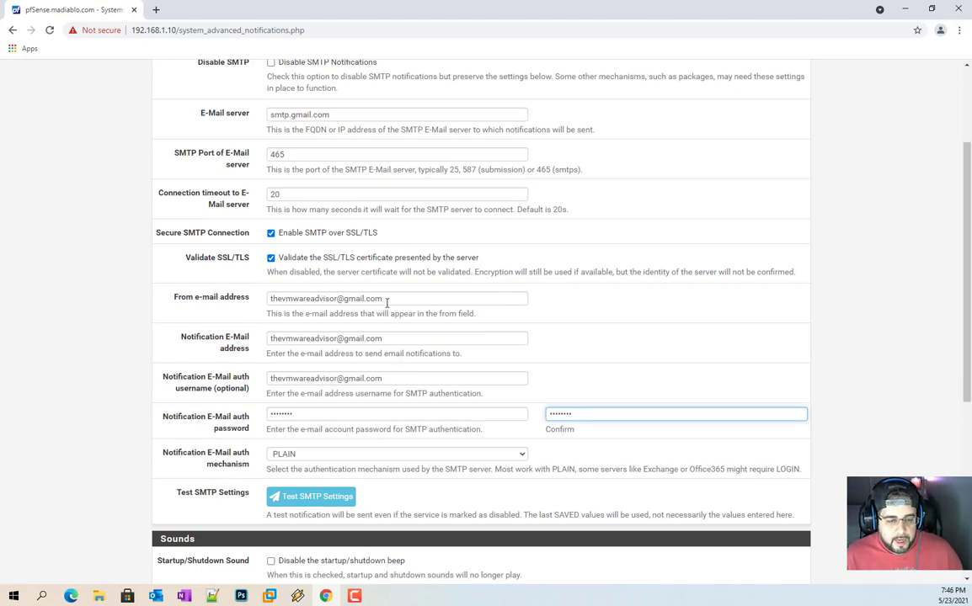
left_click_drag(384, 300, 345, 299)
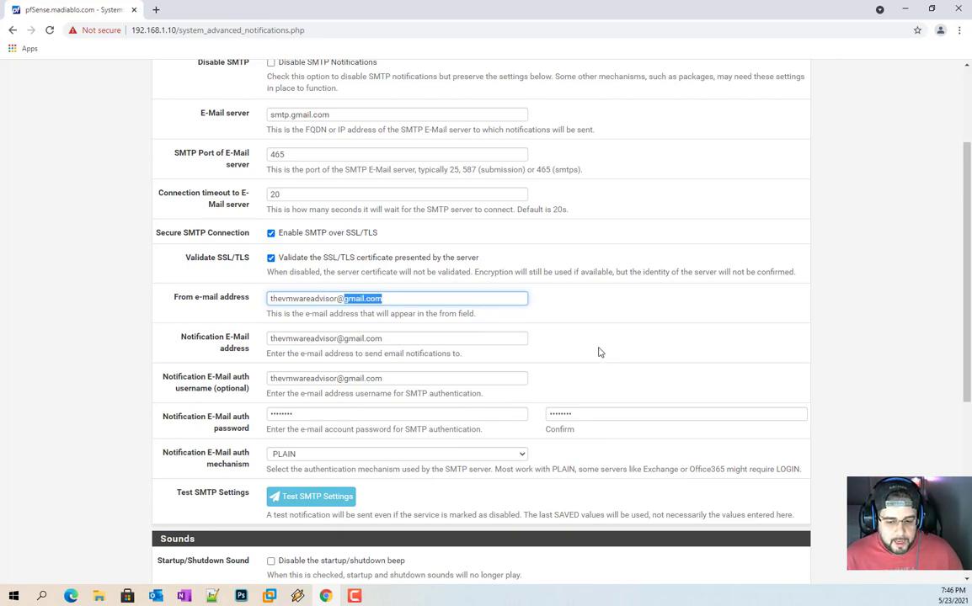
double_click(385, 418)
double_click(579, 415)
double_click(464, 410)
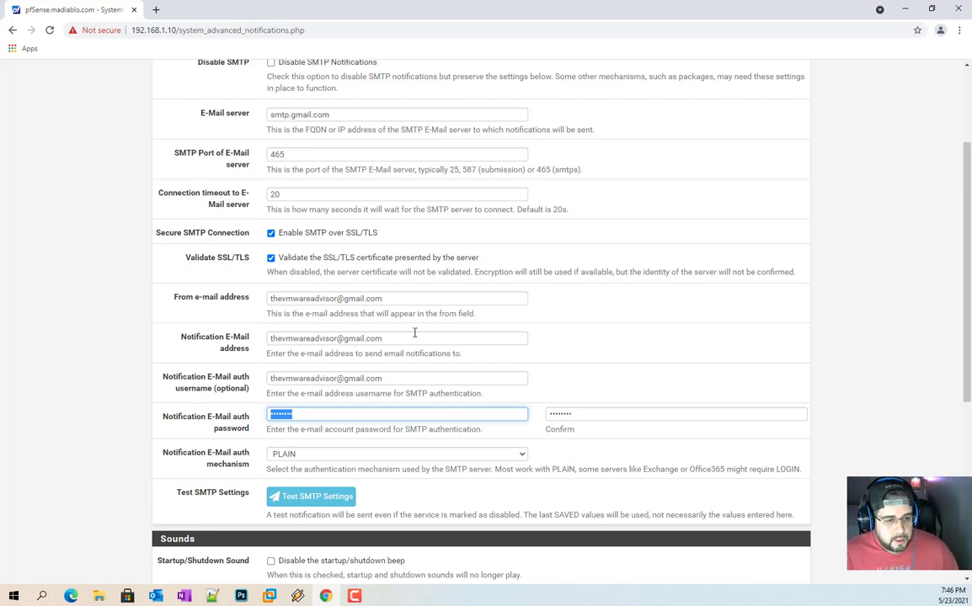
Step: Try LOGIN as the SMTP auth mechanism, then set it back to PLAIN
scroll(421, 337, "down", 2)
left_click(383, 281)
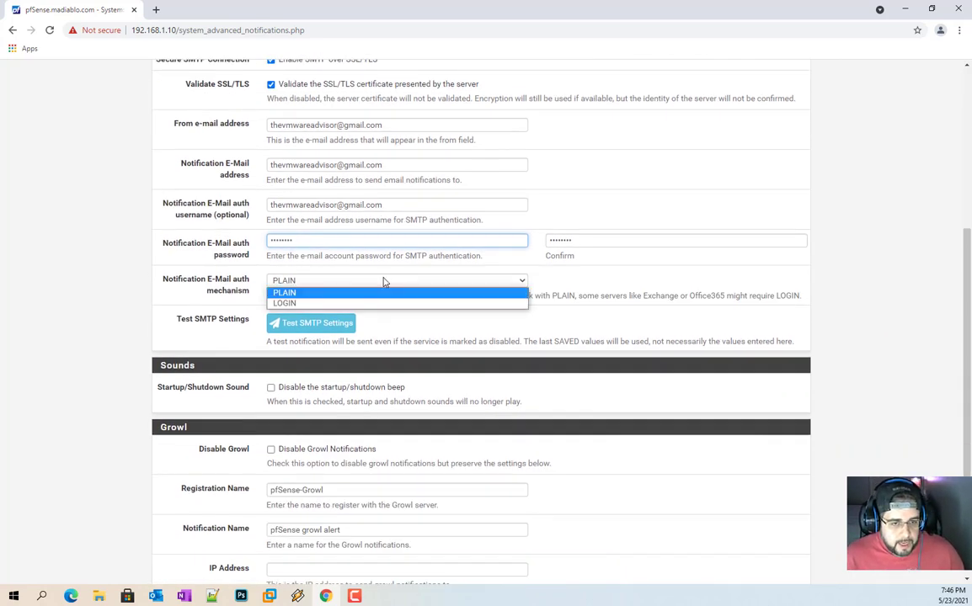
left_click(317, 292)
left_click(303, 283)
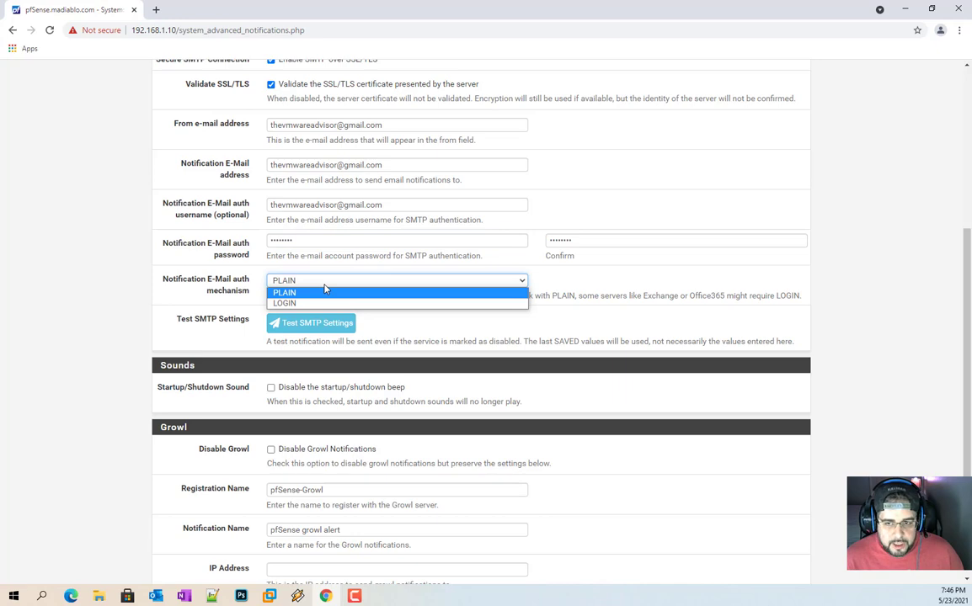
left_click(325, 289)
left_click(327, 282)
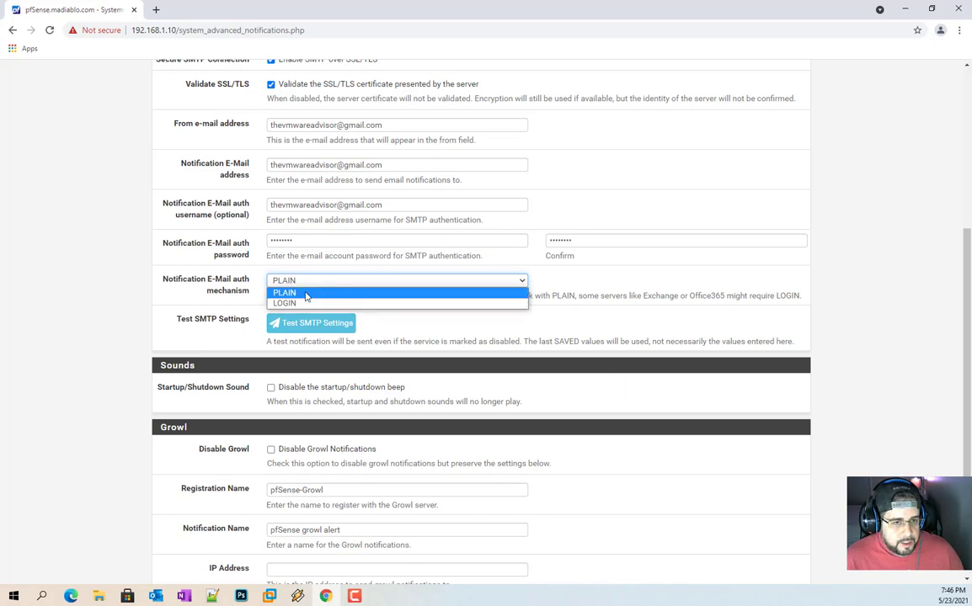
left_click(307, 293)
left_click(299, 282)
left_click(299, 303)
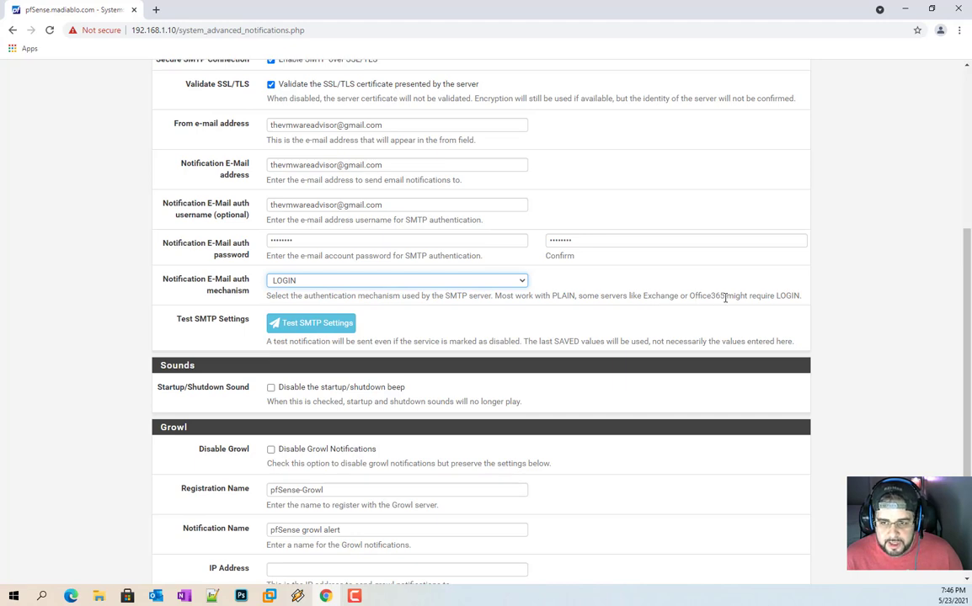
left_click(371, 282)
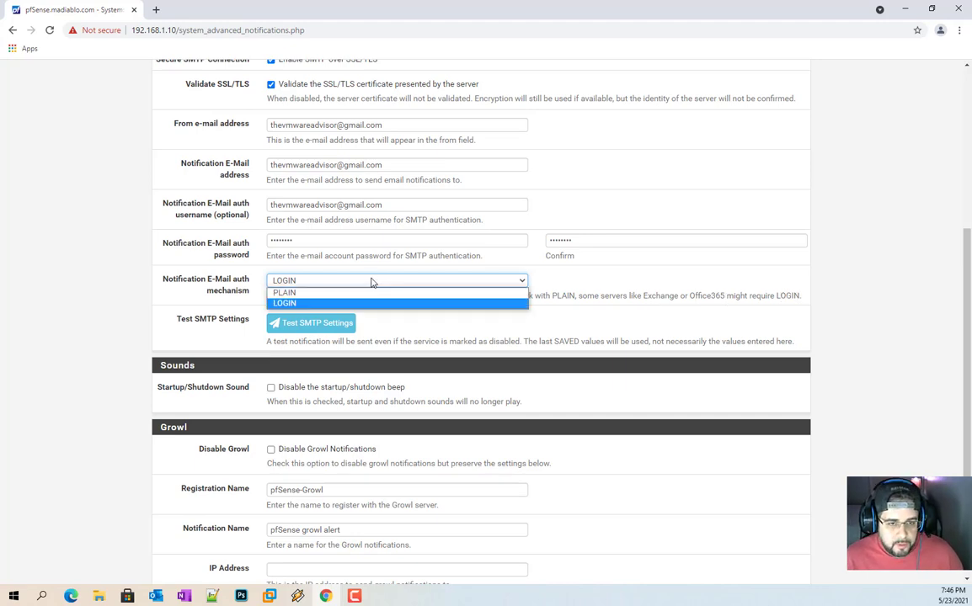
left_click(345, 291)
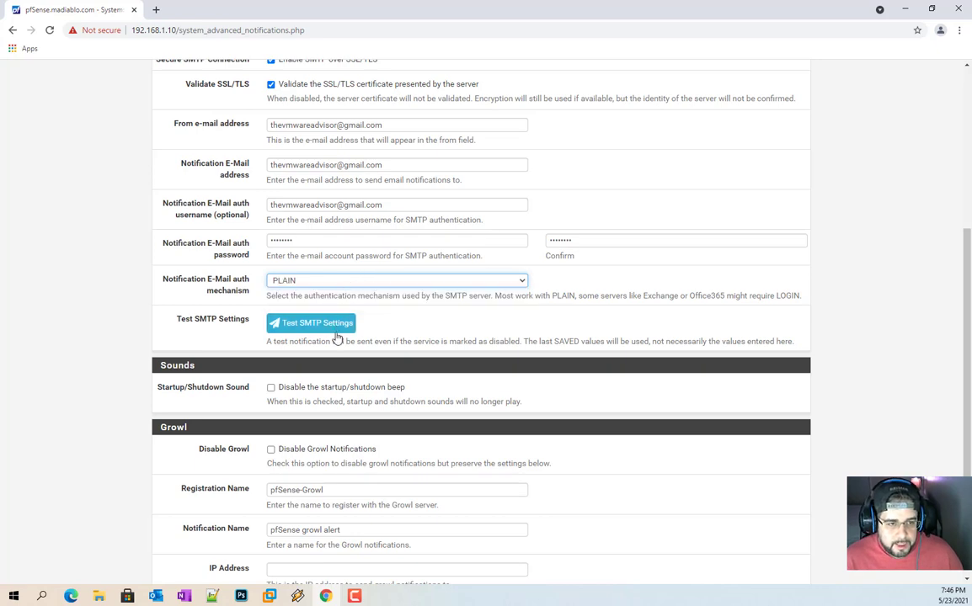
Step: Send a test SMTP notification, dismiss the PLAIN authentication failure, and test again
left_click(333, 324)
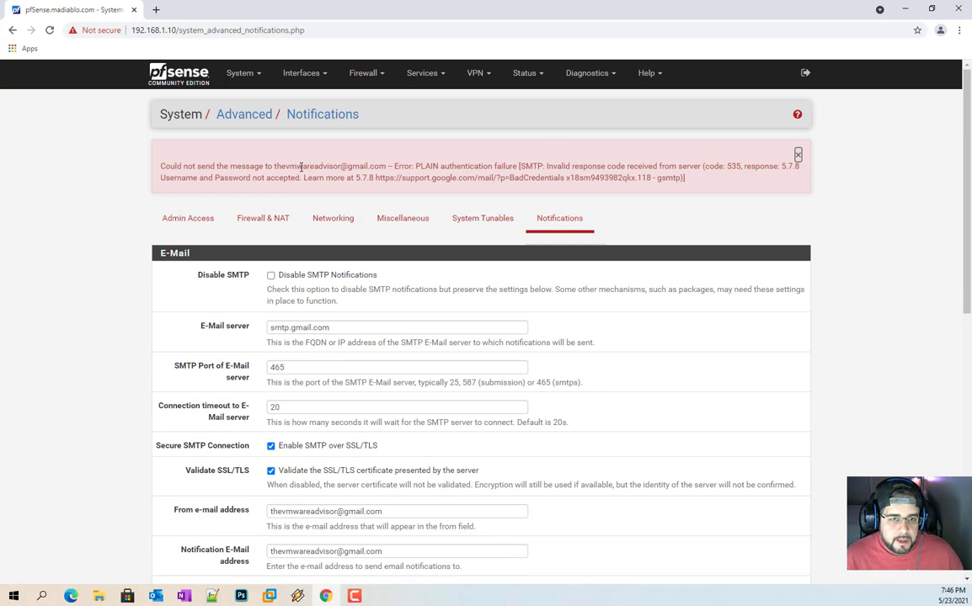
scroll(364, 360, "down", 6)
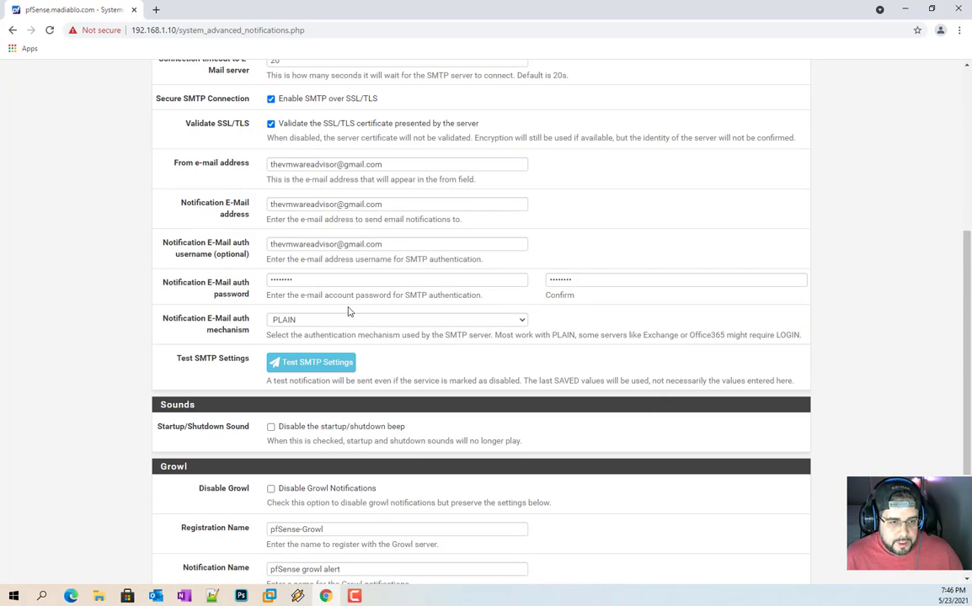
scroll(347, 310, "up", 5)
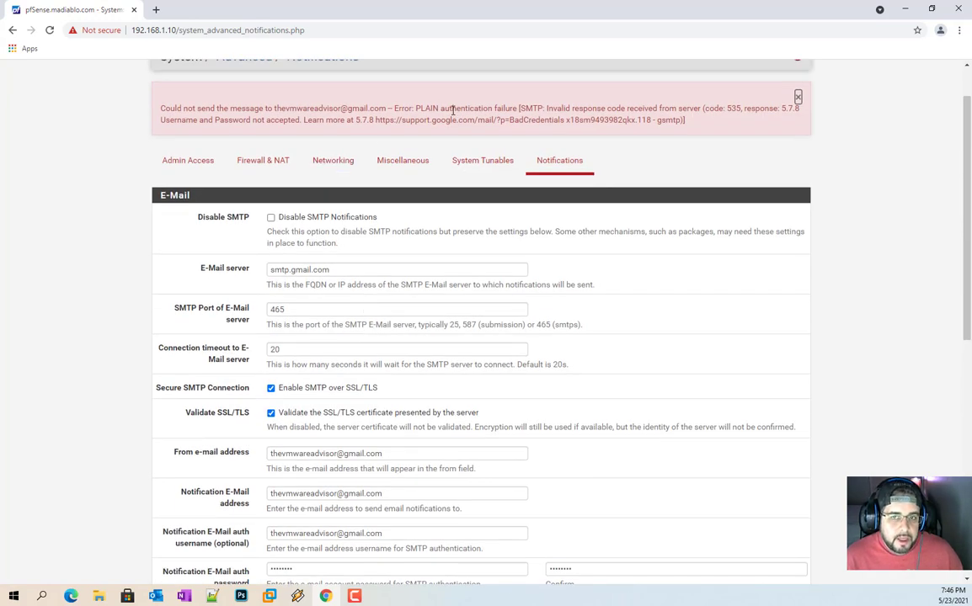
left_click(798, 97)
scroll(616, 305, "down", 3)
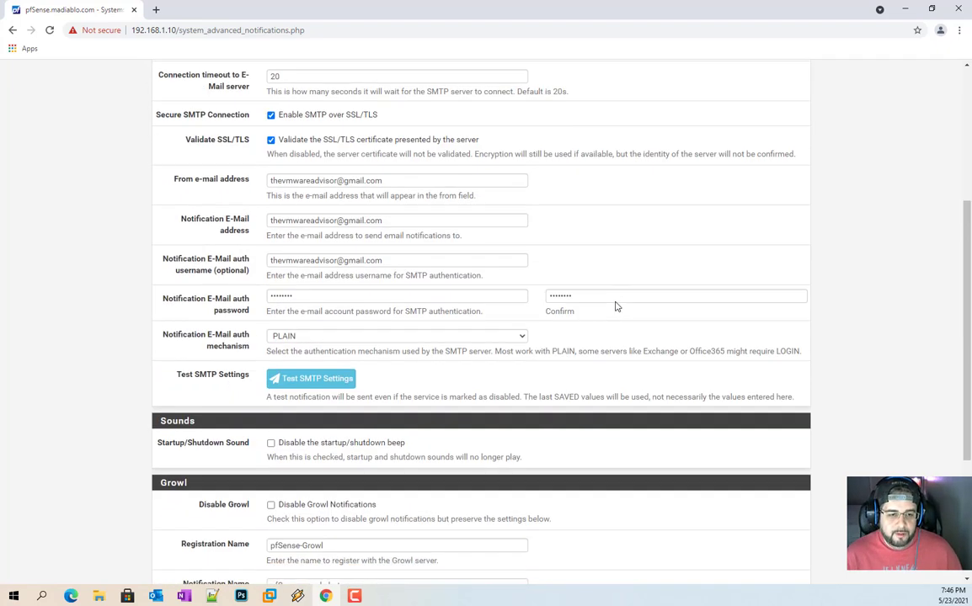
scroll(486, 332, "down", 1)
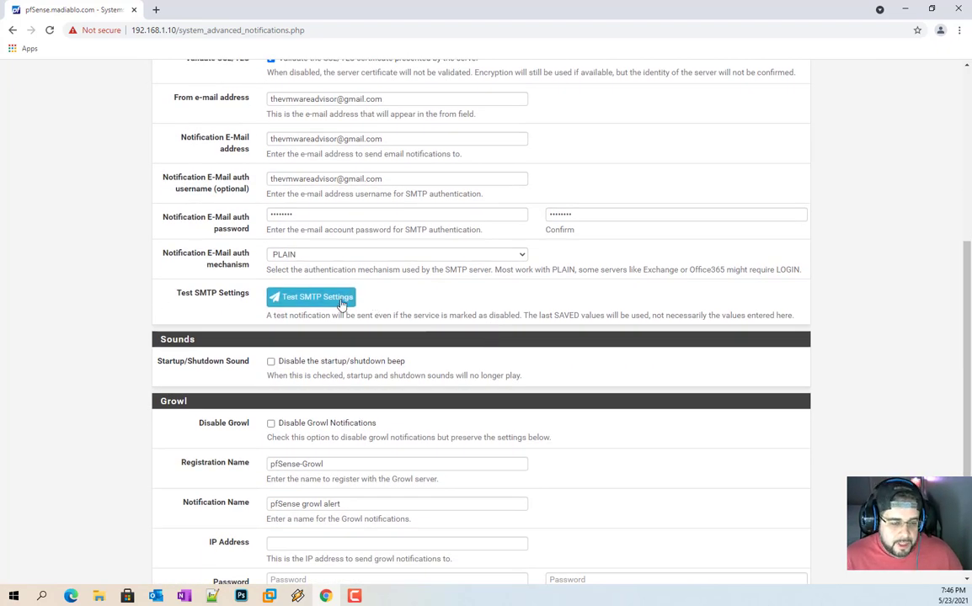
left_click(341, 303)
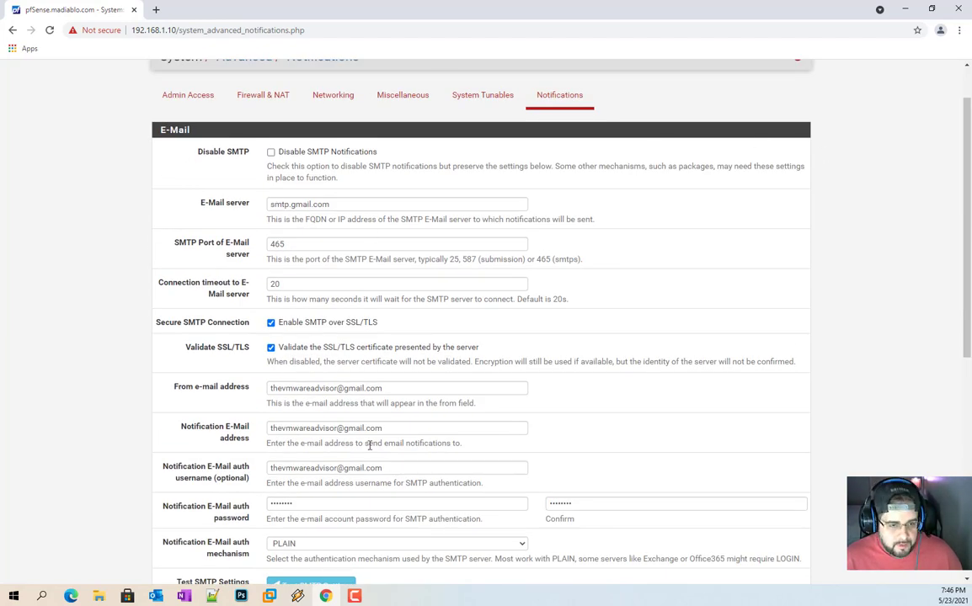
Step: Review the stored SMTP auth password and the remaining Gmail notification fields
scroll(396, 444, "down", 3)
double_click(304, 277)
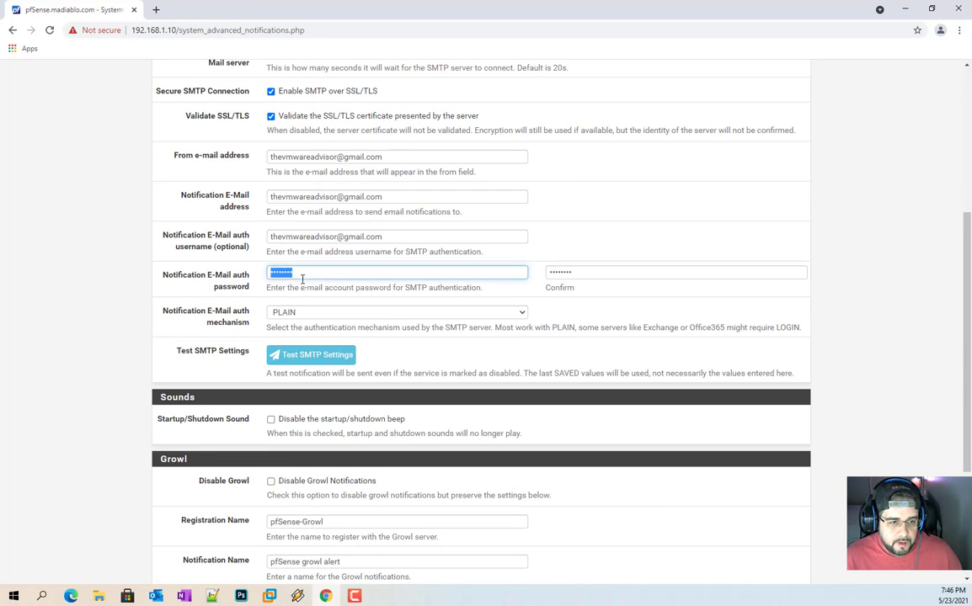
scroll(495, 275, "down", 3)
left_click(435, 263)
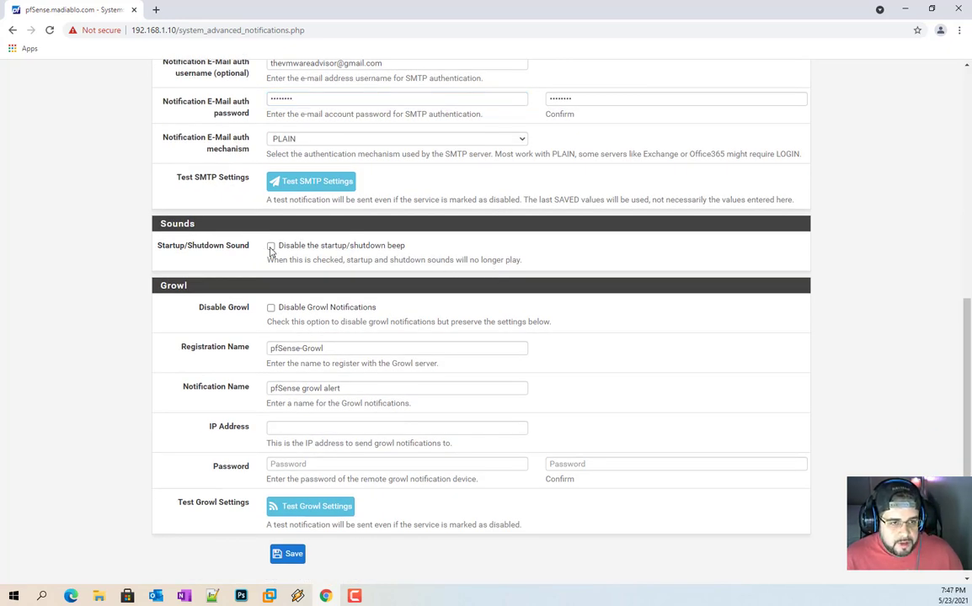
scroll(580, 283, "up", 7)
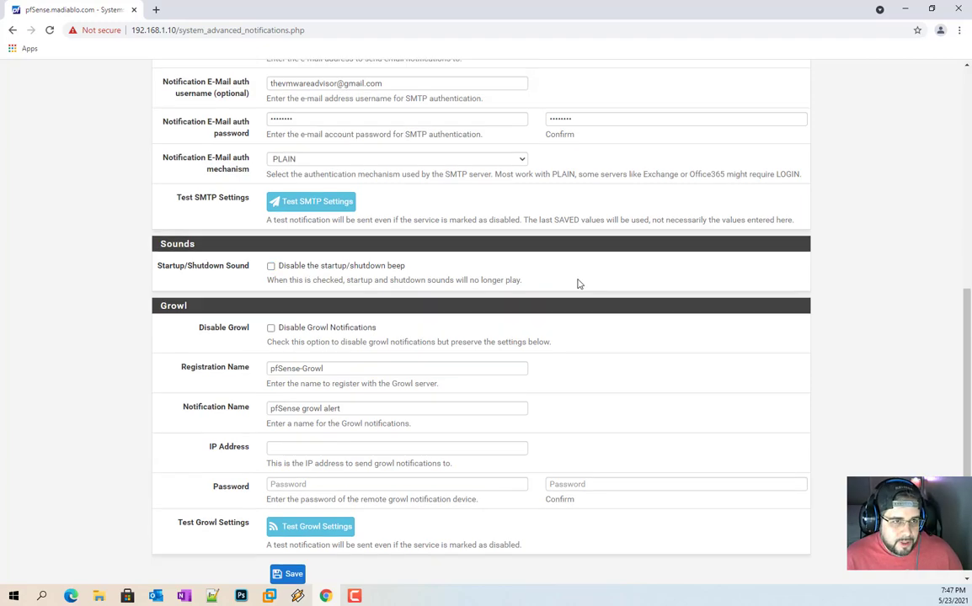
scroll(427, 260, "down", 7)
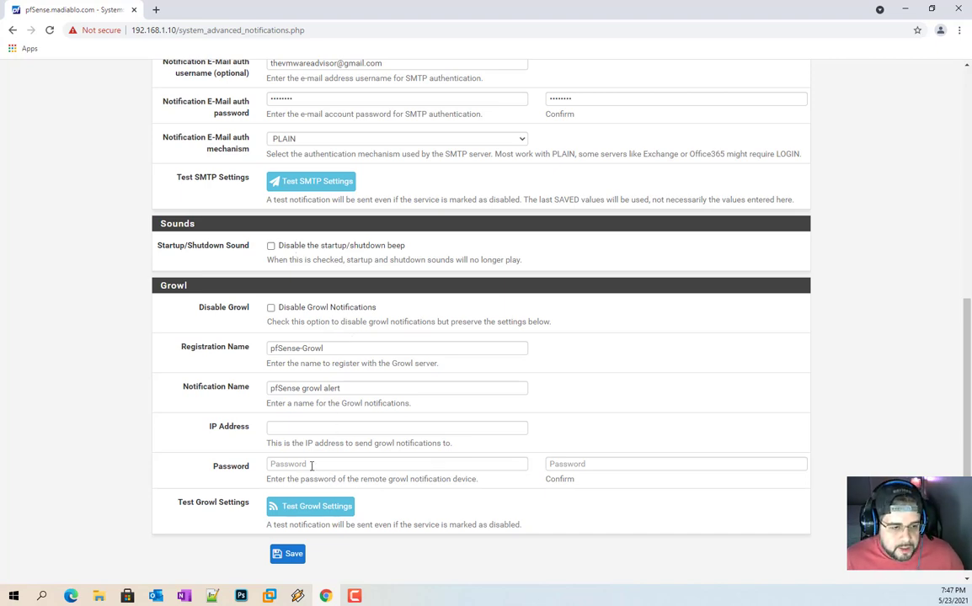
scroll(370, 460, "up", 4)
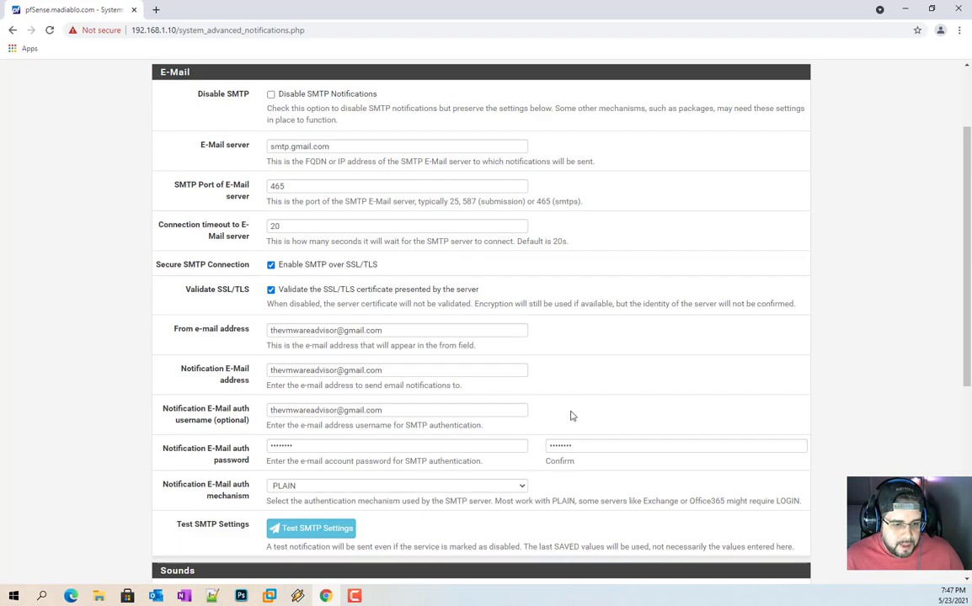
scroll(441, 378, "up", 2)
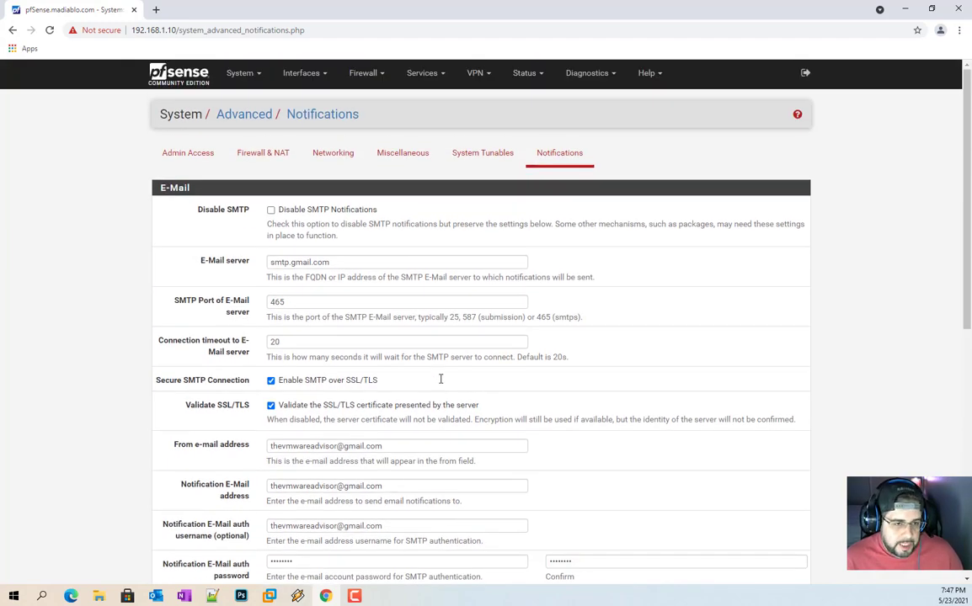
scroll(453, 387, "down", 6)
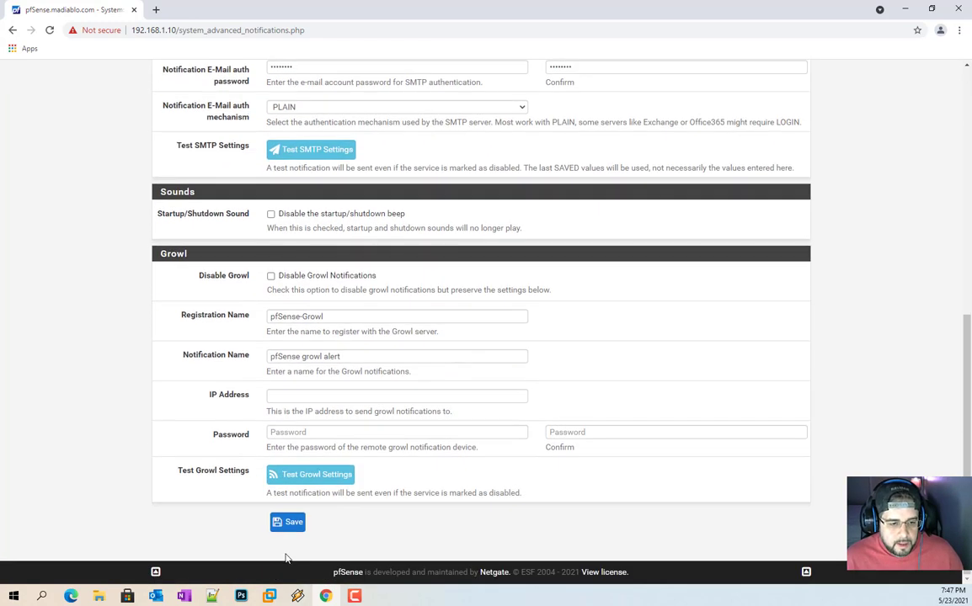
Step: Save the Gmail SMTP notification settings, check the From e-mail address, and go to the Dashboard
left_click(287, 523)
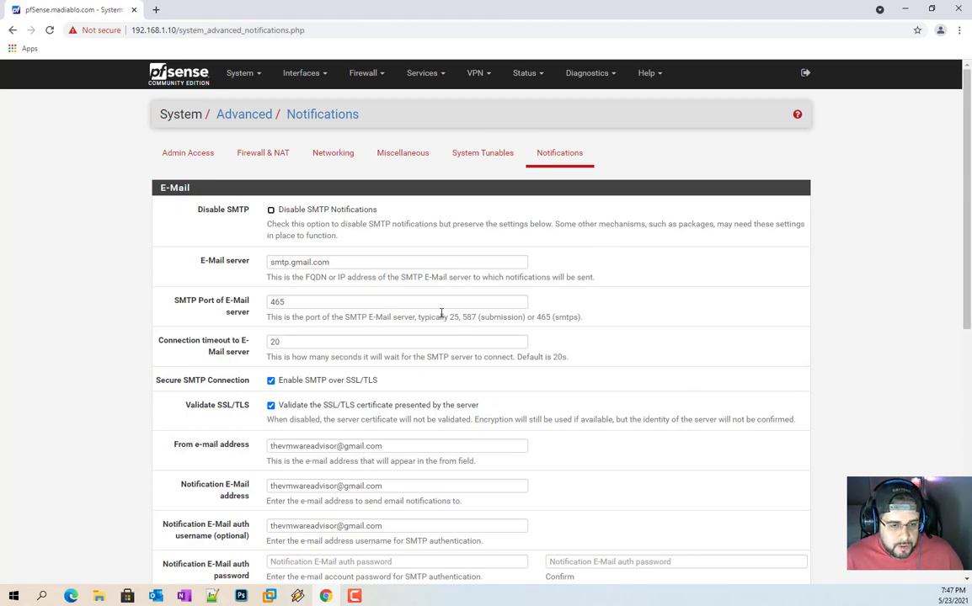
scroll(360, 368, "down", 3)
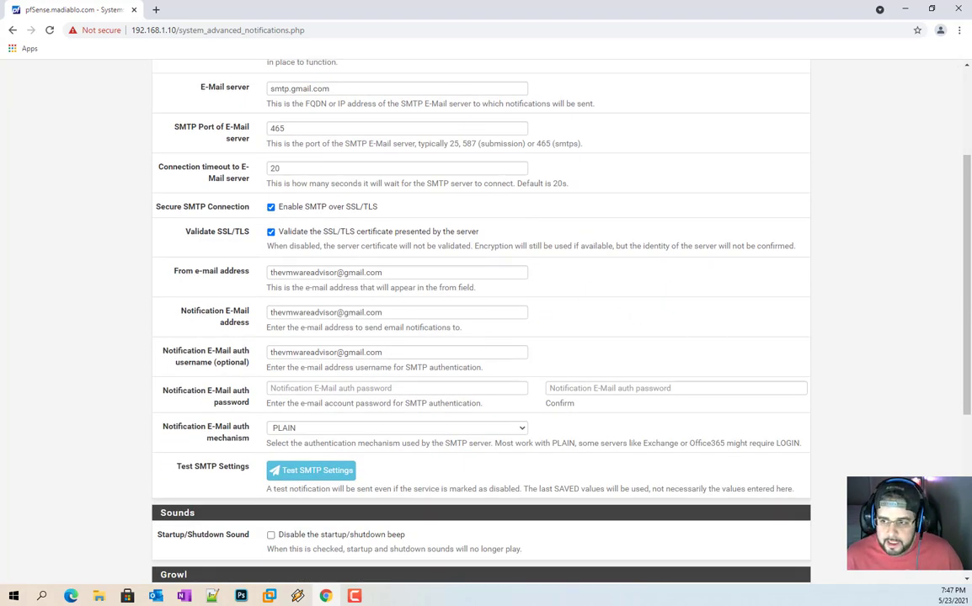
scroll(821, 338, "up", 1)
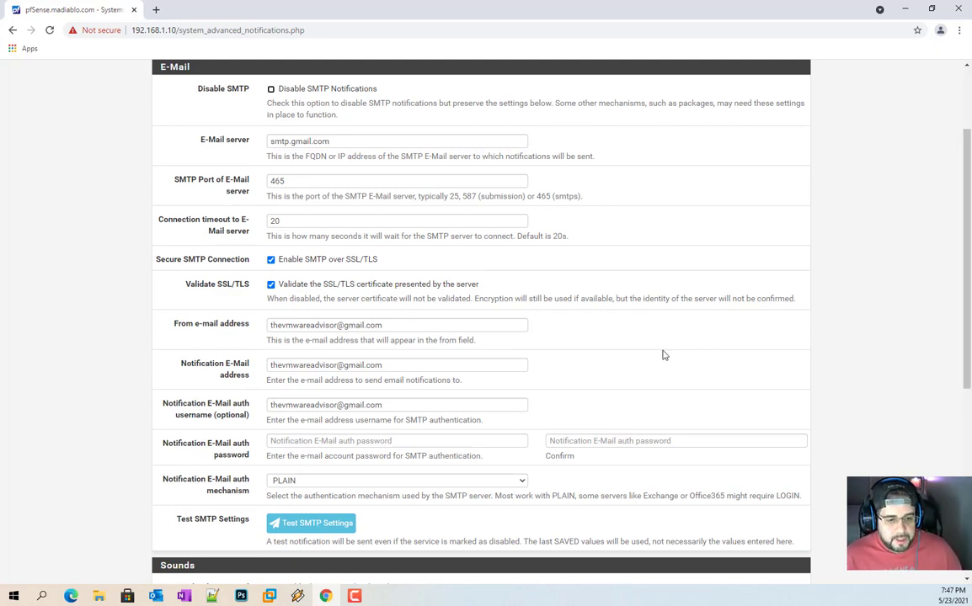
triple_click(307, 326)
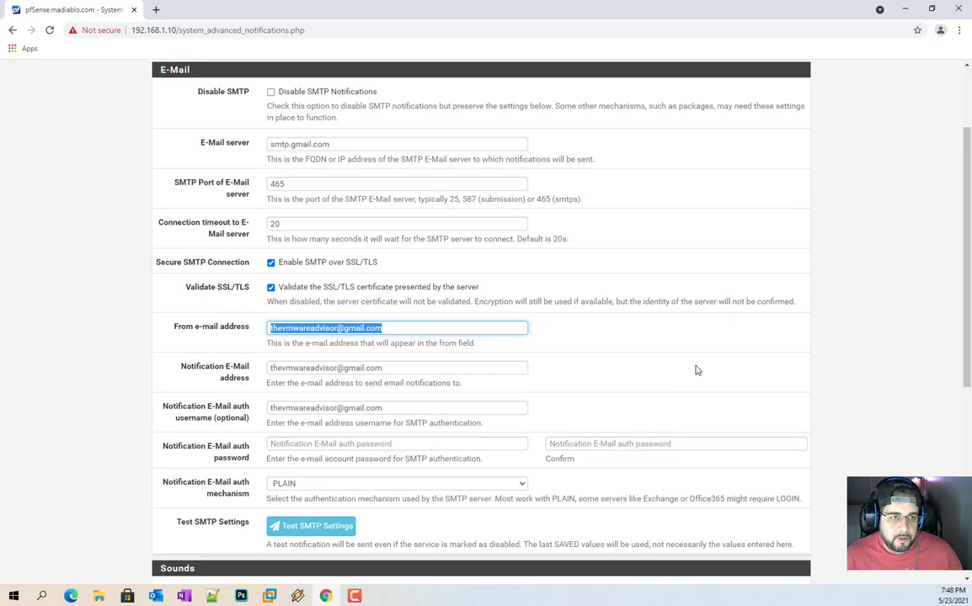
scroll(320, 138, "up", 2)
left_click(176, 95)
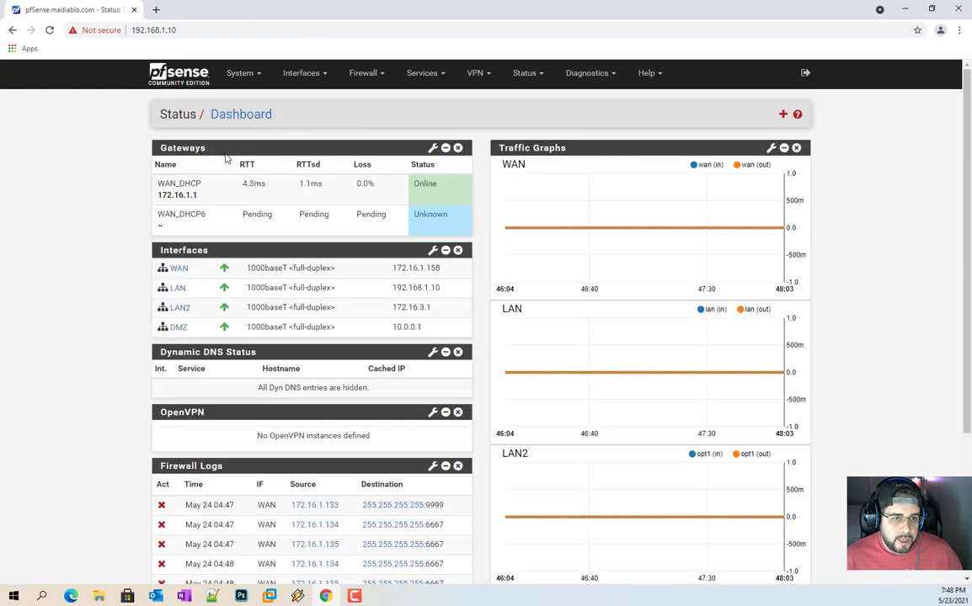
Step: View System > General Setup, return to Advanced > Notifications, then bring up the System menu
left_click(243, 73)
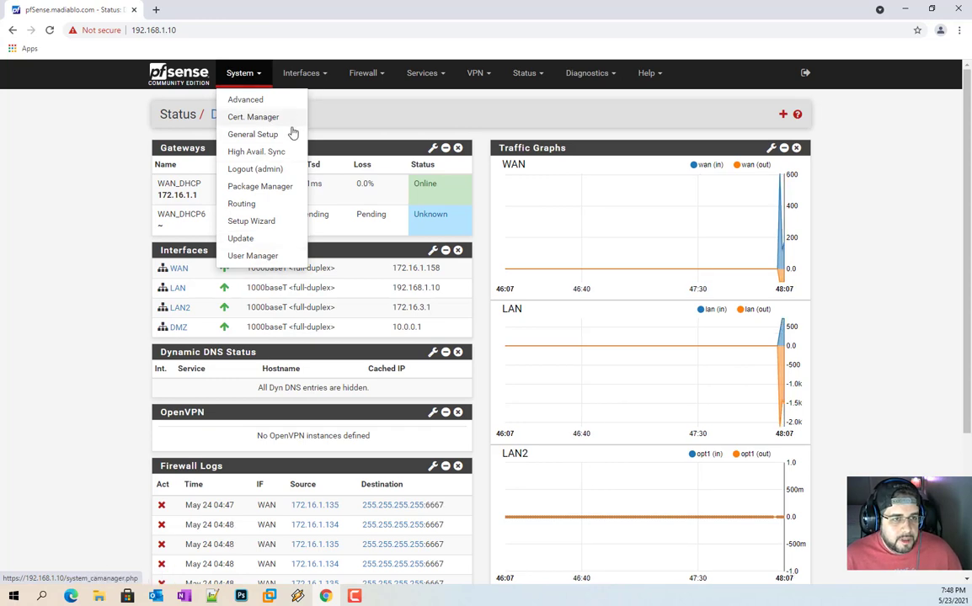
left_click(291, 134)
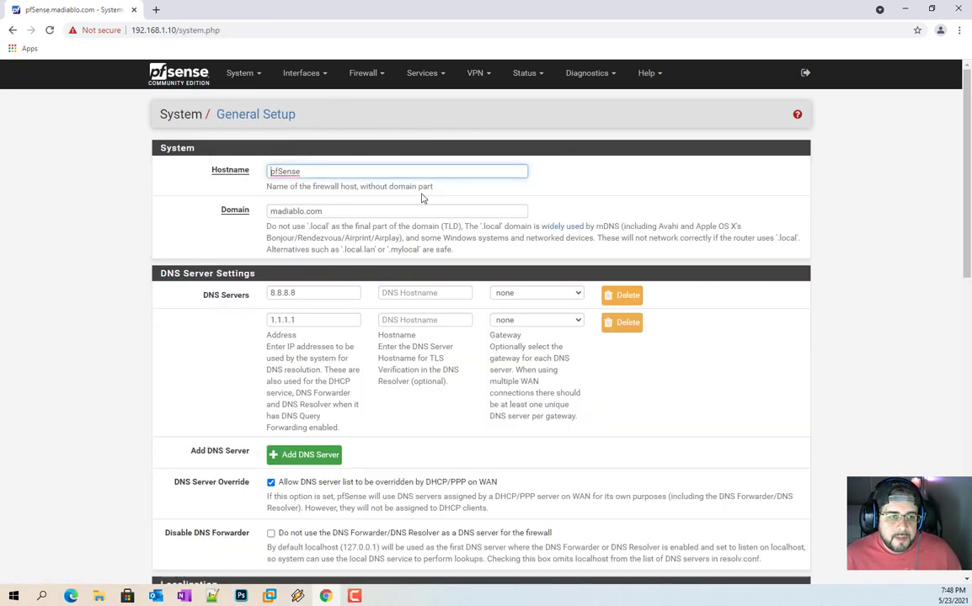
left_click(233, 77)
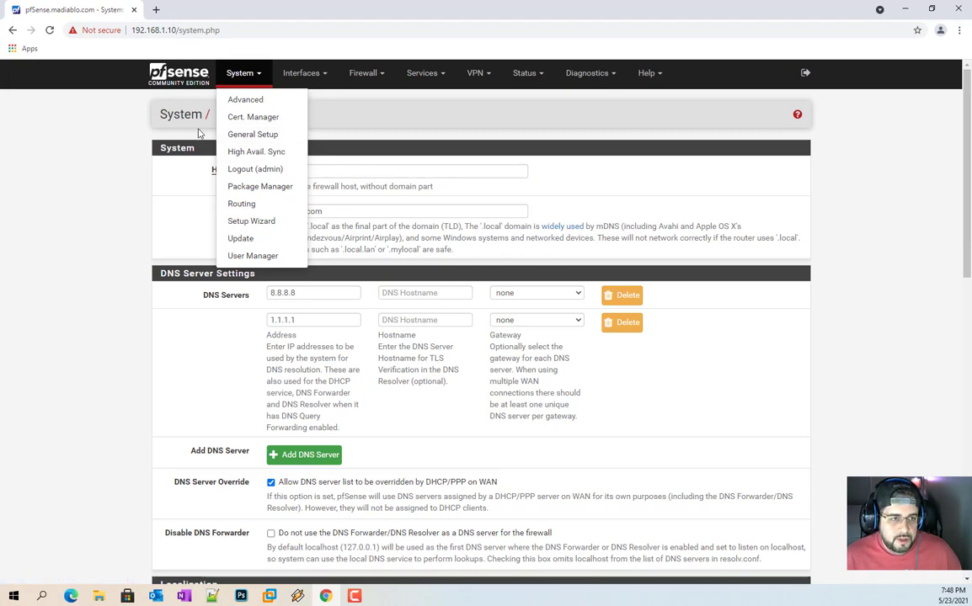
left_click(257, 99)
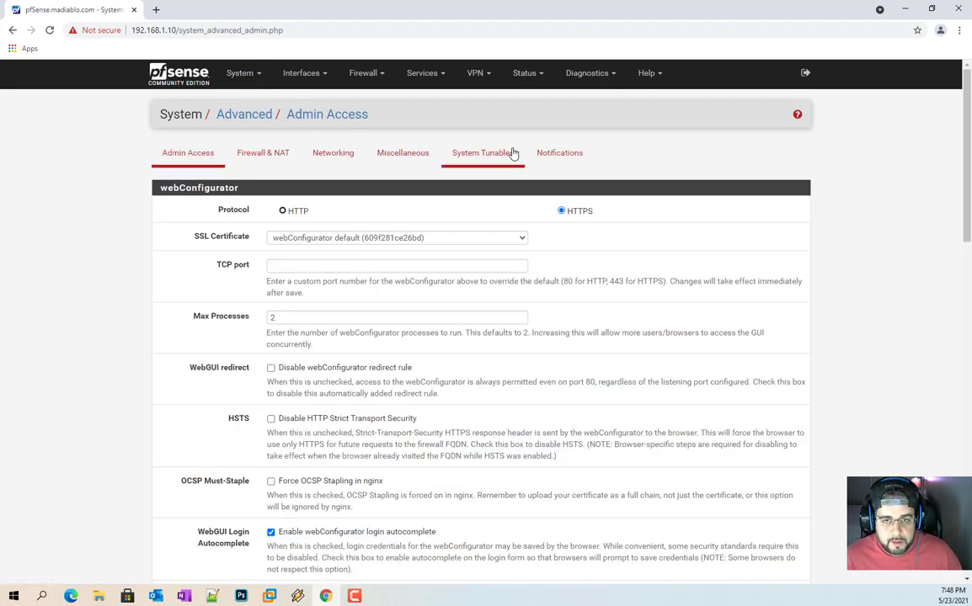
left_click(552, 153)
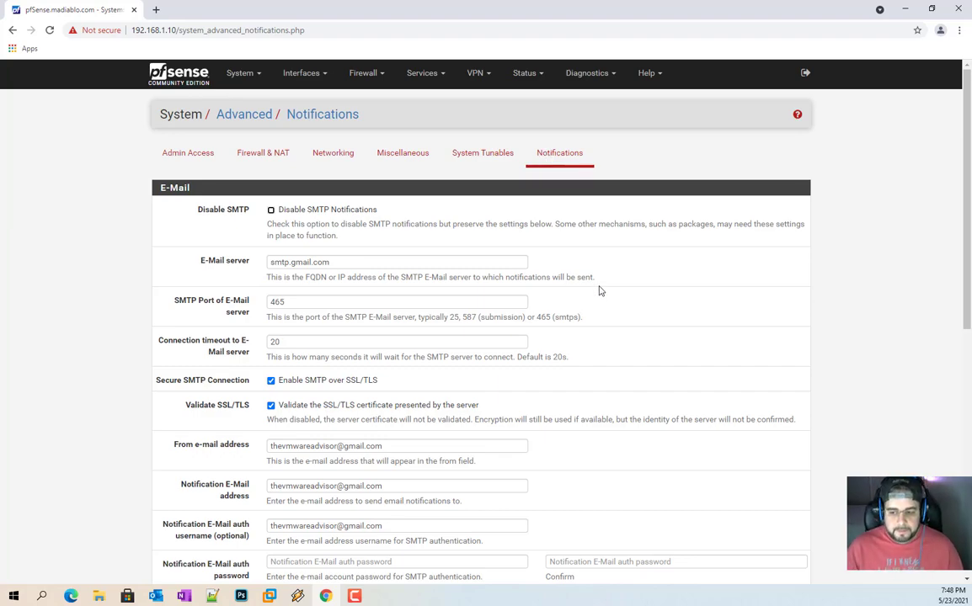
scroll(600, 290, "down", 10)
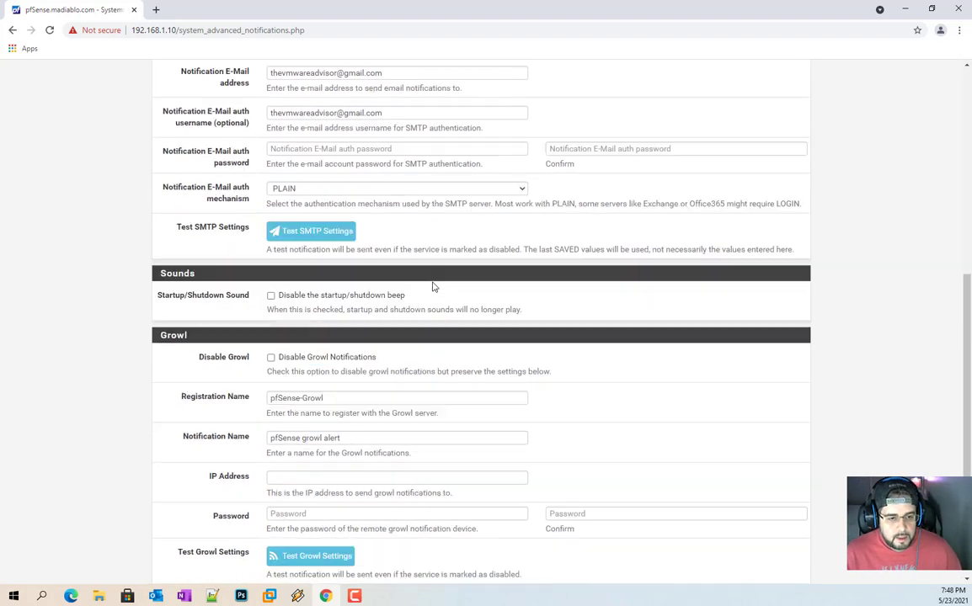
scroll(575, 452, "up", 10)
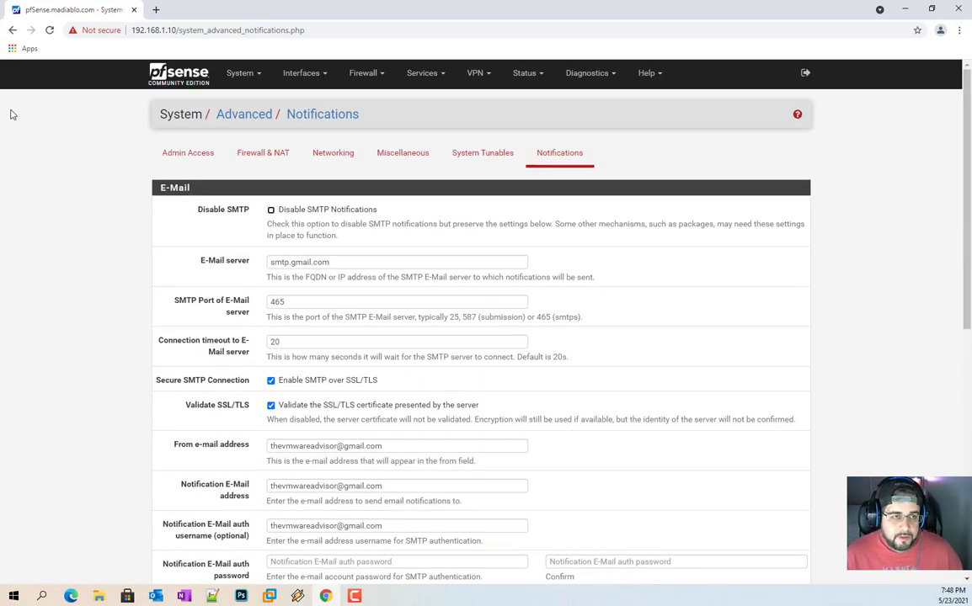
left_click(226, 76)
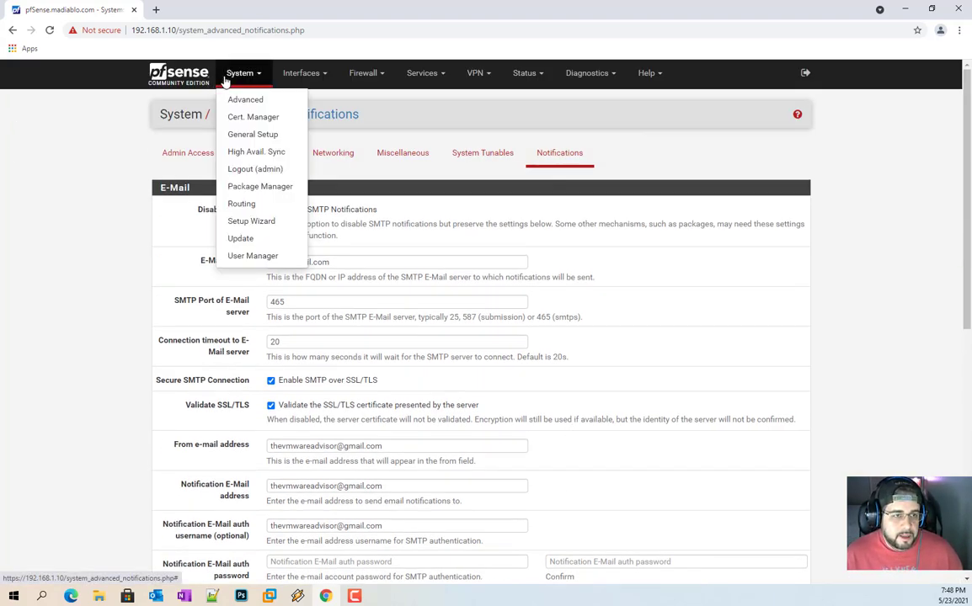
Step: In User Manager, mark the admin user as 'This user cannot login' and save
left_click(290, 256)
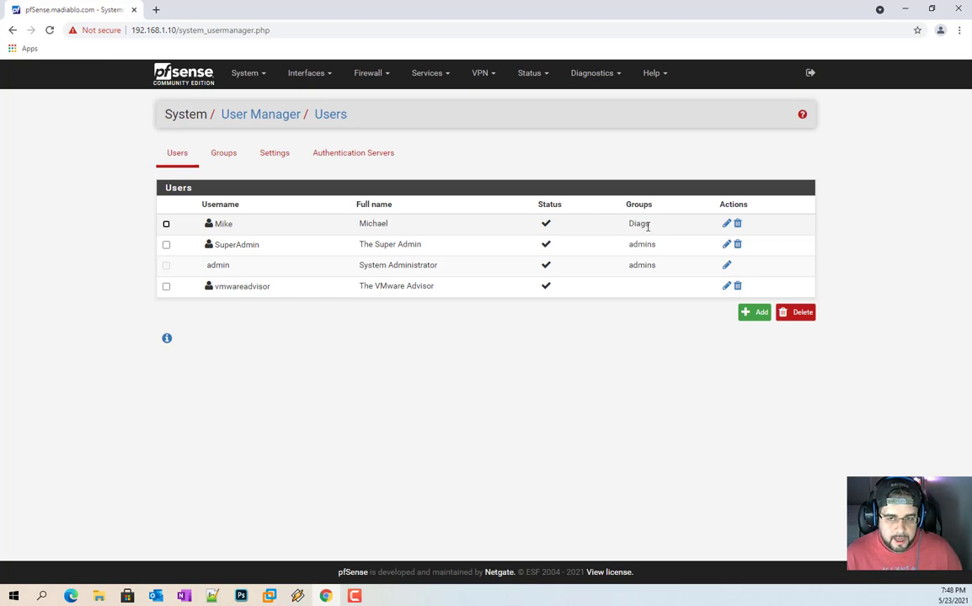
double_click(411, 245)
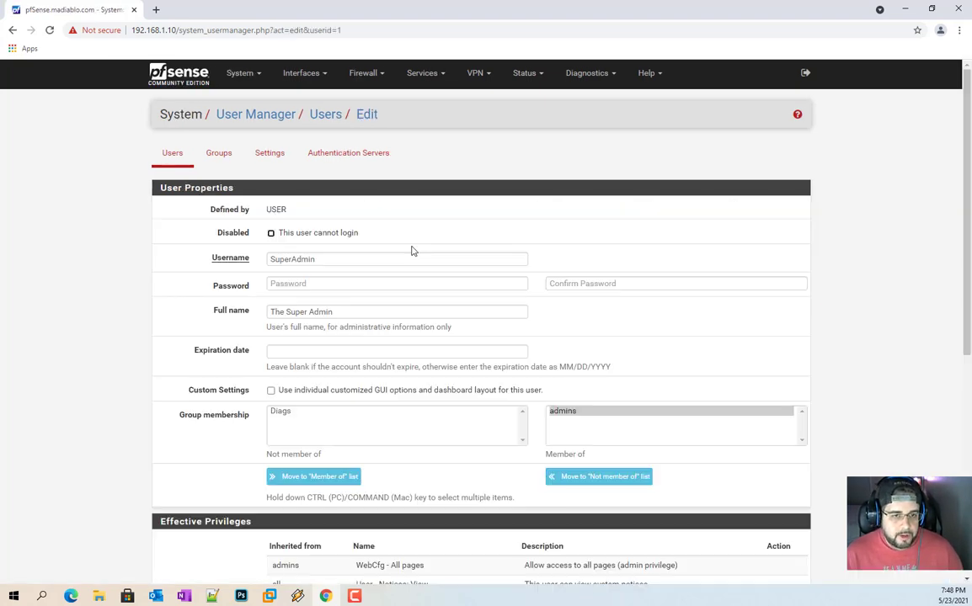
key("alt+Left")
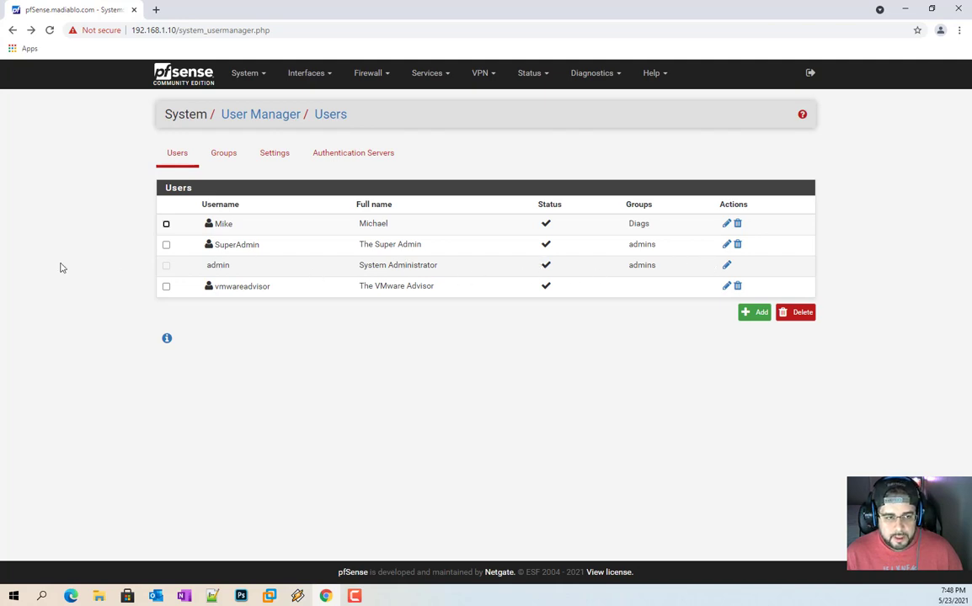
left_click(726, 264)
left_click(318, 236)
scroll(309, 481, "down", 5)
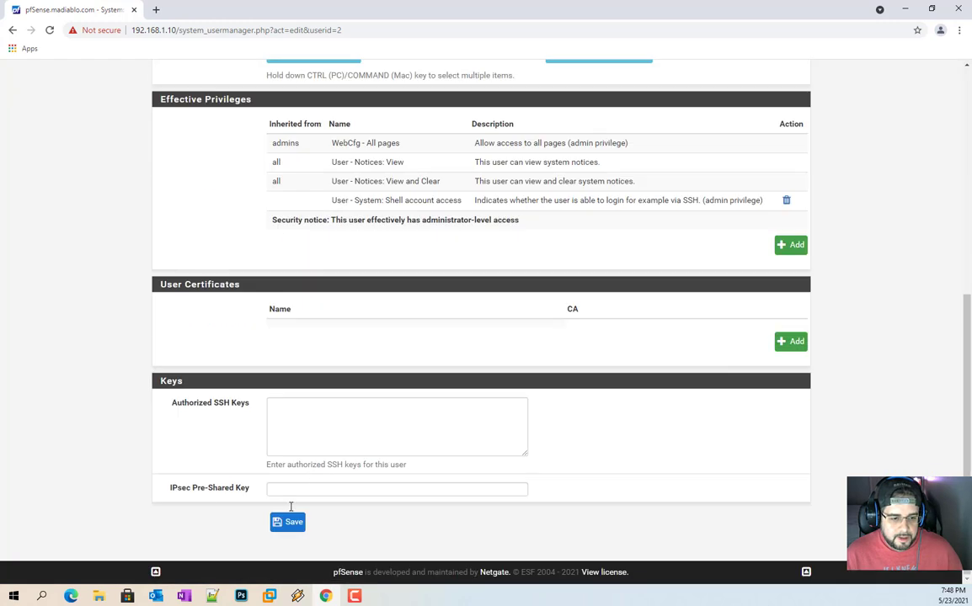
left_click(289, 524)
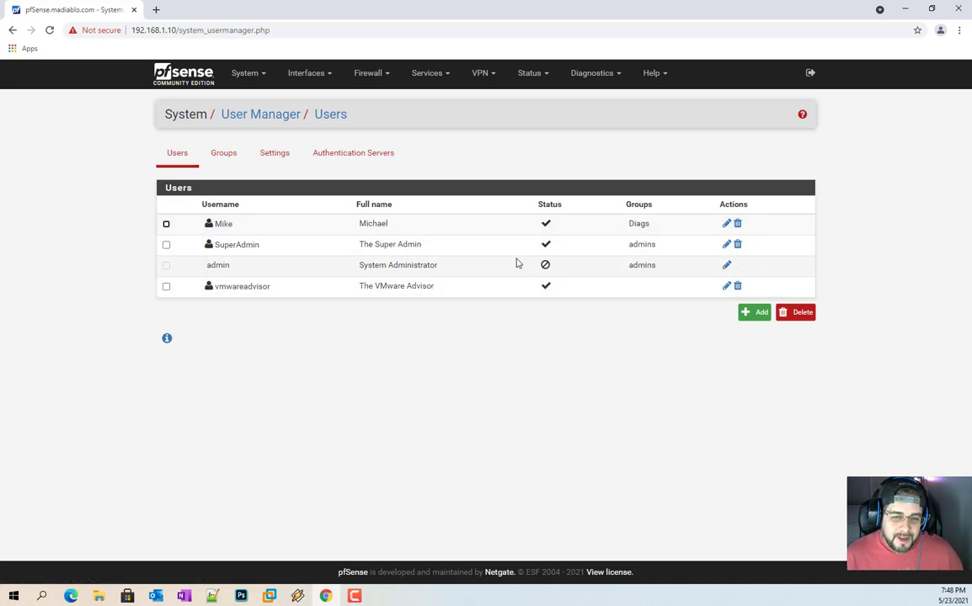
Step: Confirm admin is disabled in the users list, then open Diagnostics > Backup & Restore
double_click(219, 272)
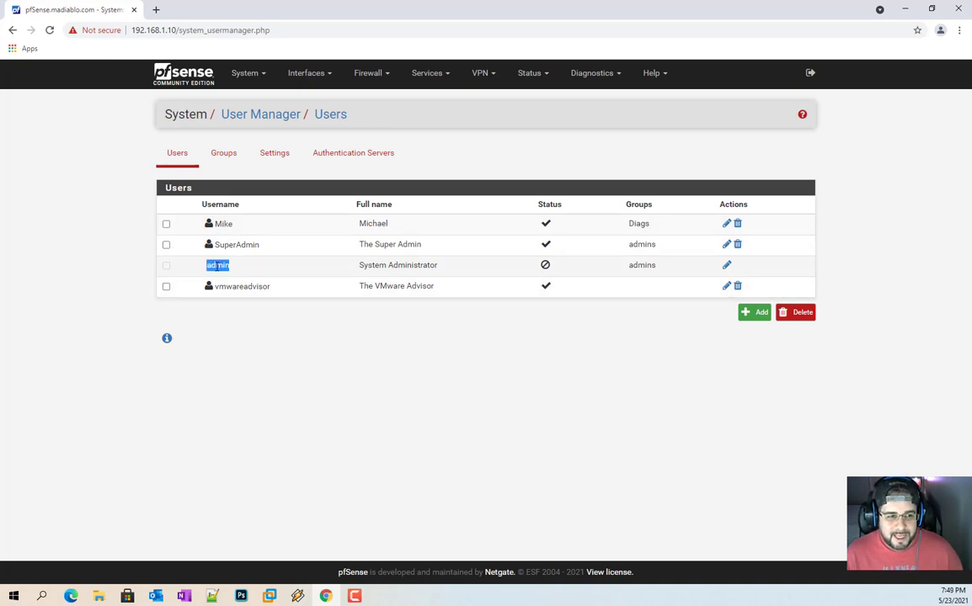
left_click(589, 73)
left_click(584, 135)
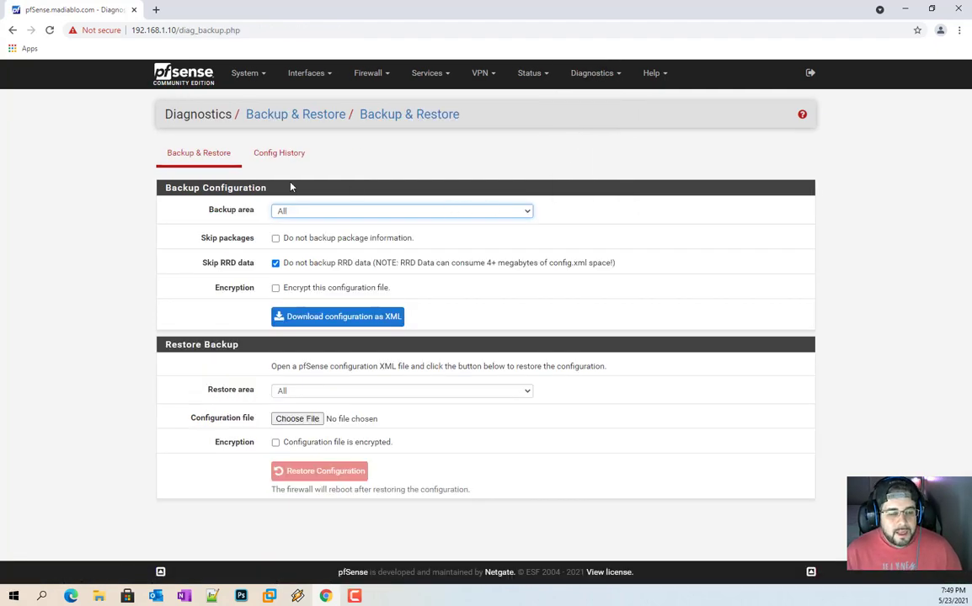
left_click(279, 154)
scroll(444, 288, "down", 1)
scroll(443, 288, "down", 10)
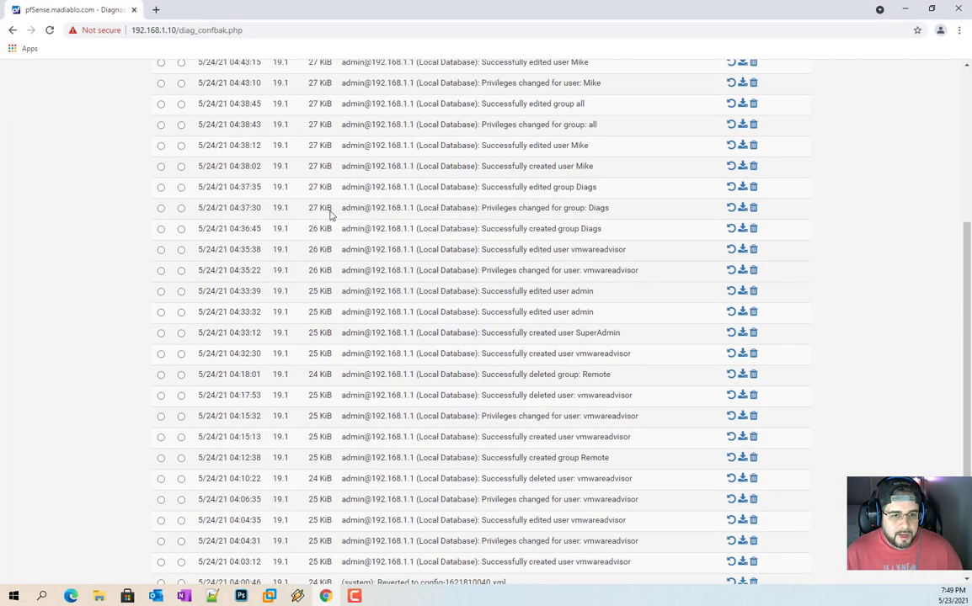
scroll(187, 179, "up", 15)
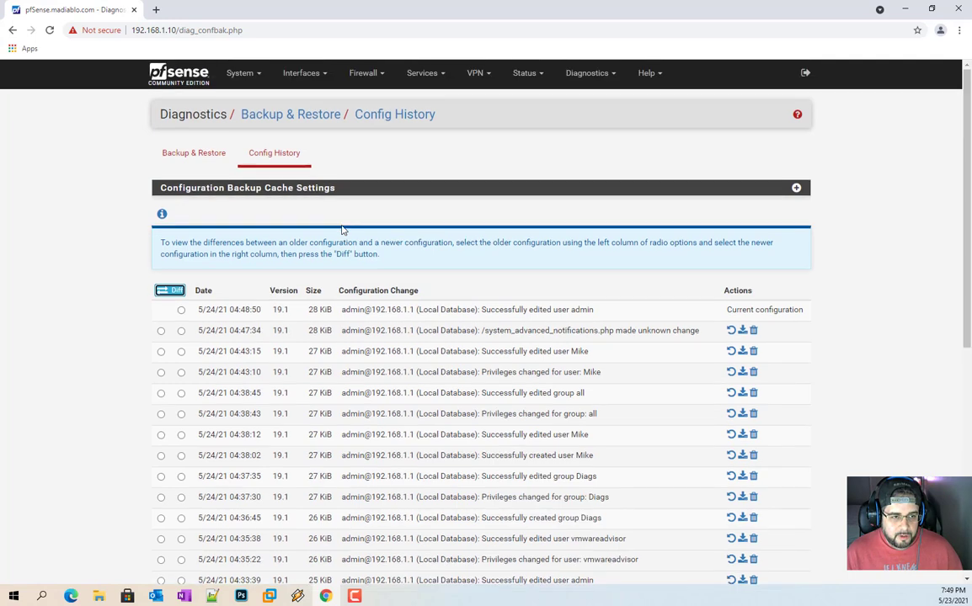
left_click(193, 155)
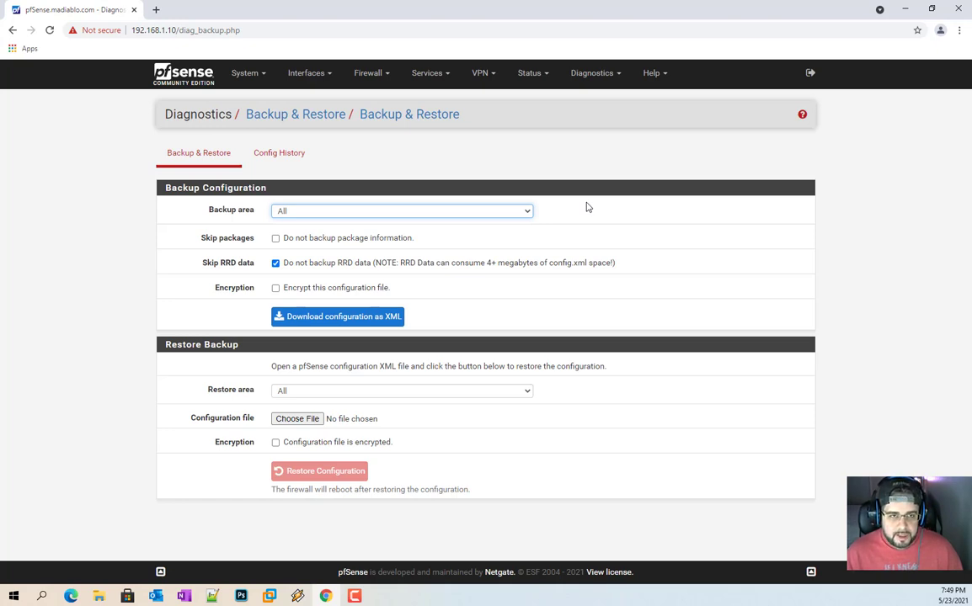
left_click(303, 211)
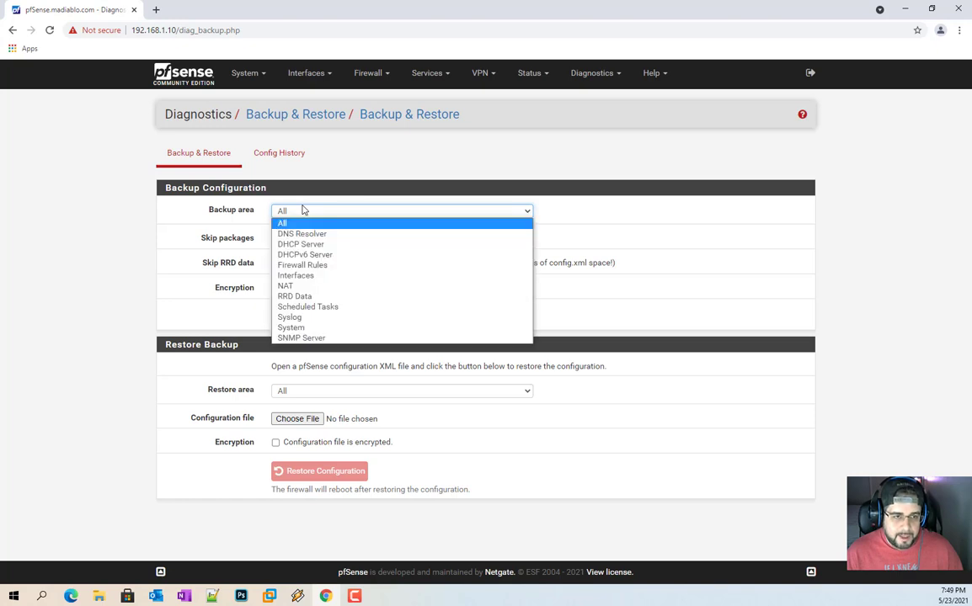
left_click(302, 221)
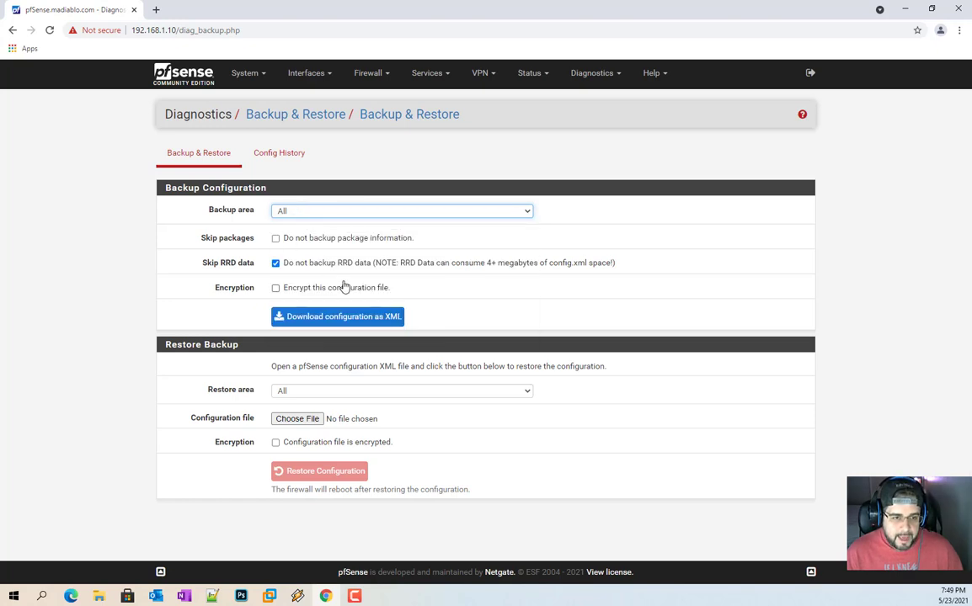
left_click(270, 595)
Step: Redraw the pfSense console menu in VMware, release input, and switch back to Chrome
key("Return")
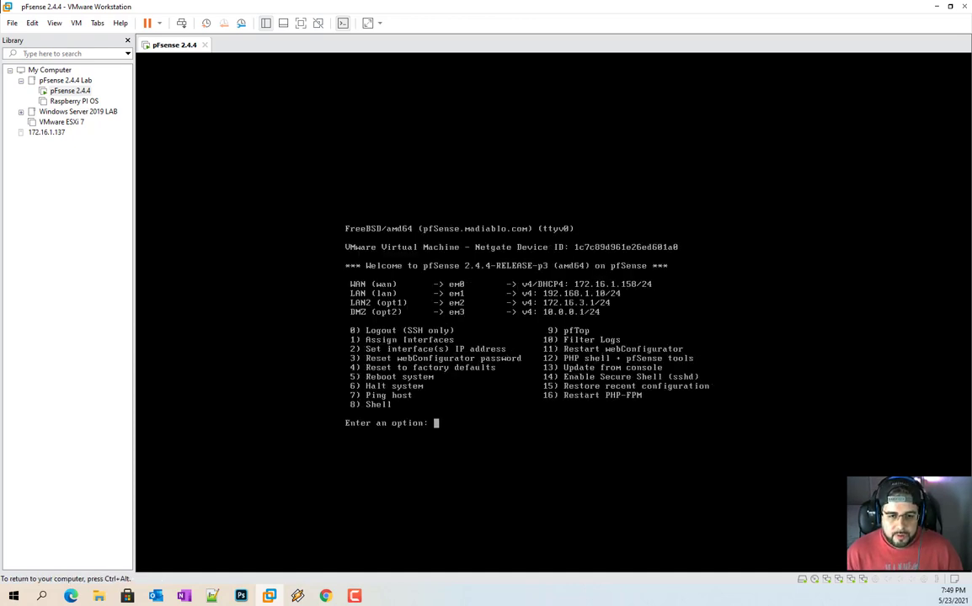
key("ctrl+alt")
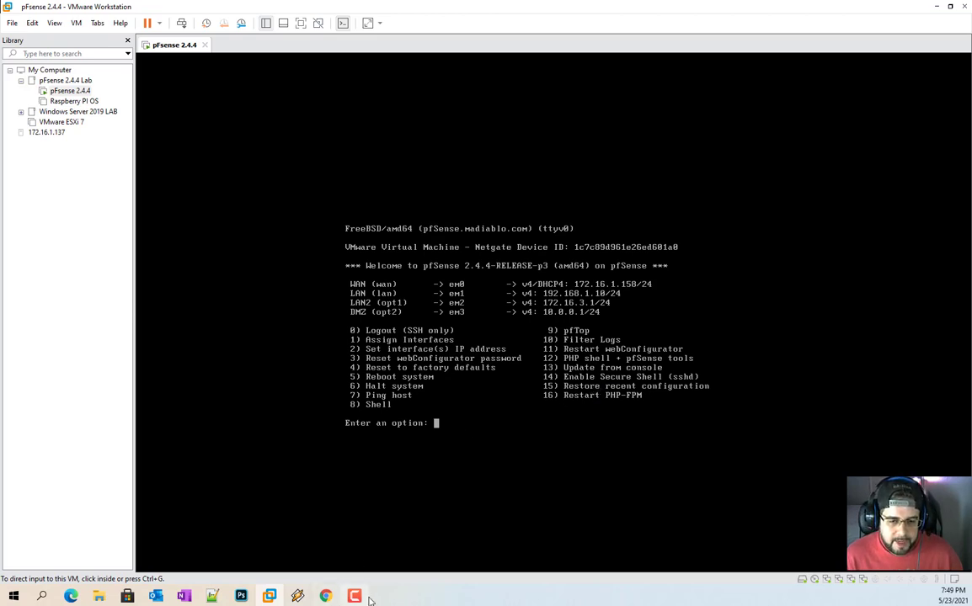
mouse_move(276, 596)
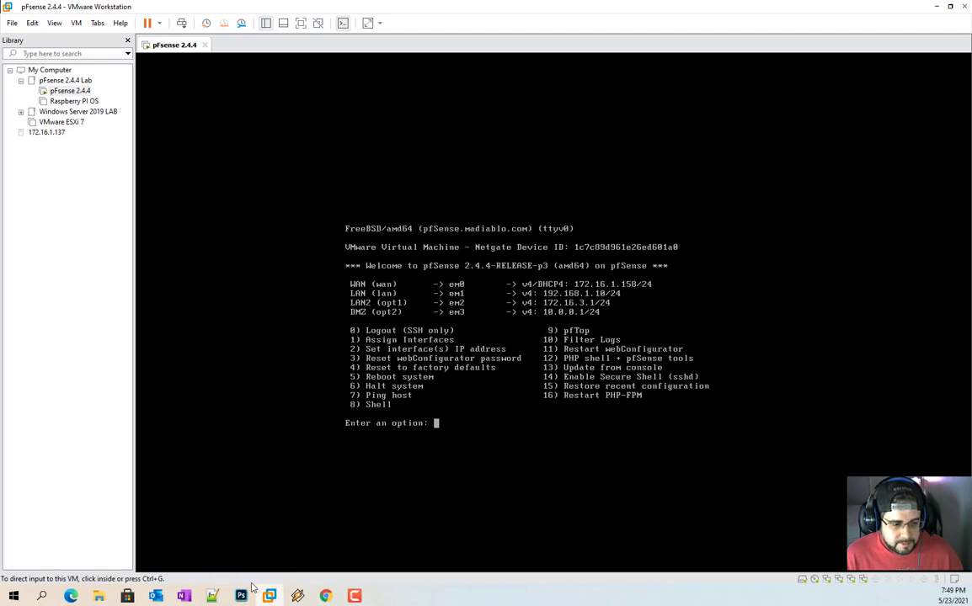
left_click(335, 591)
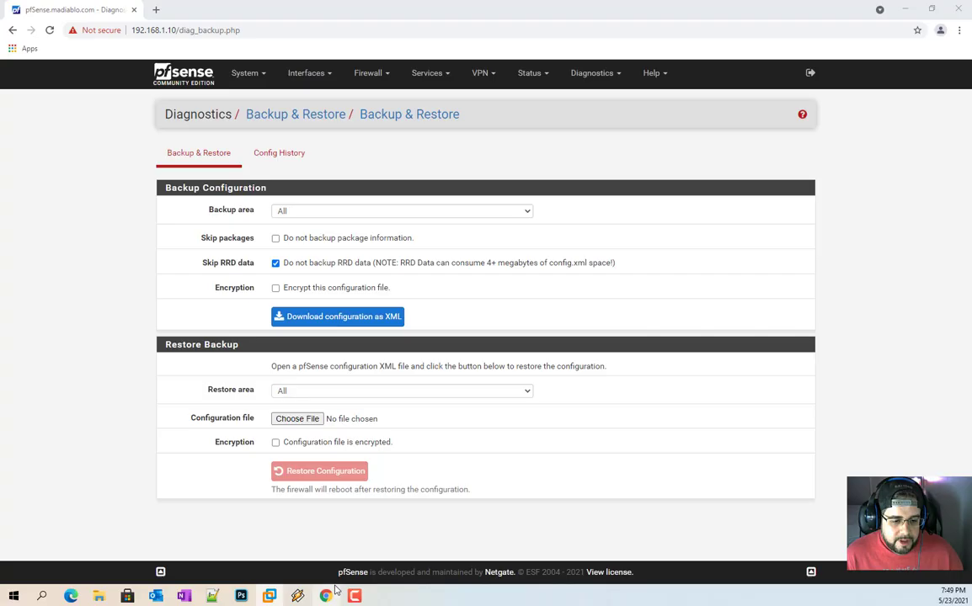
Step: Open the Status Dashboard and glance through the System, VPN, Firewall and Services menus
left_click(210, 85)
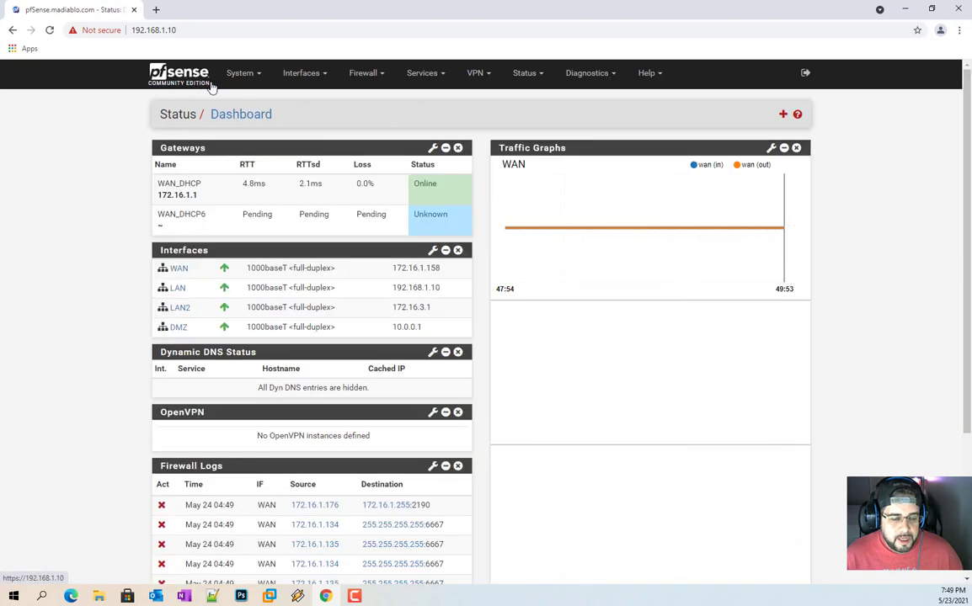
left_click(244, 74)
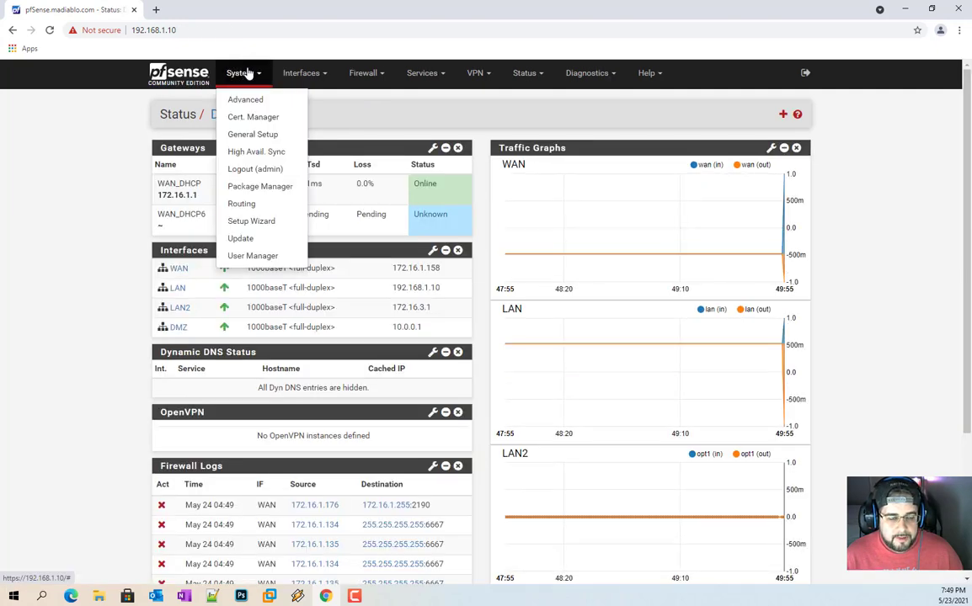
left_click(470, 119)
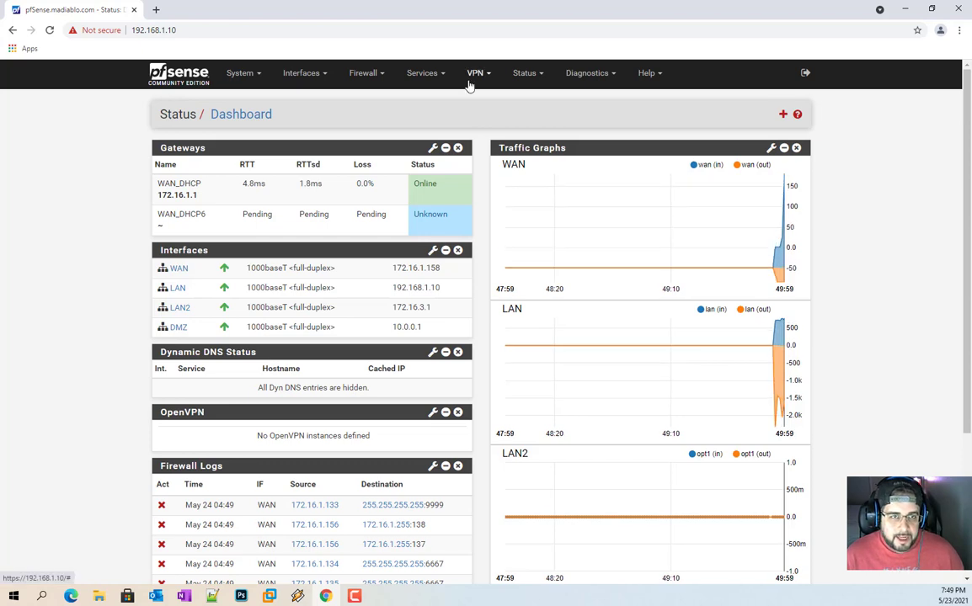
left_click(470, 83)
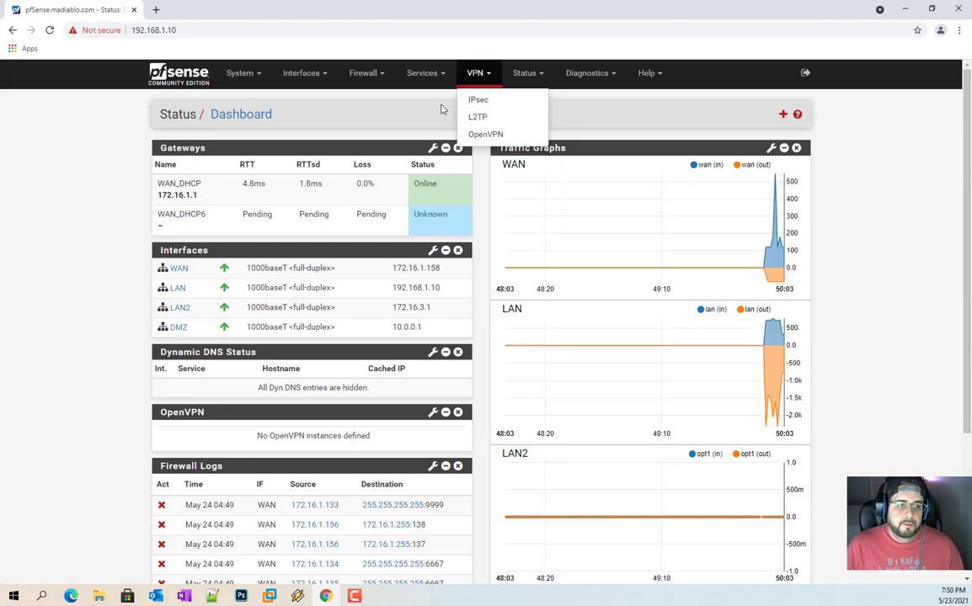
left_click(381, 77)
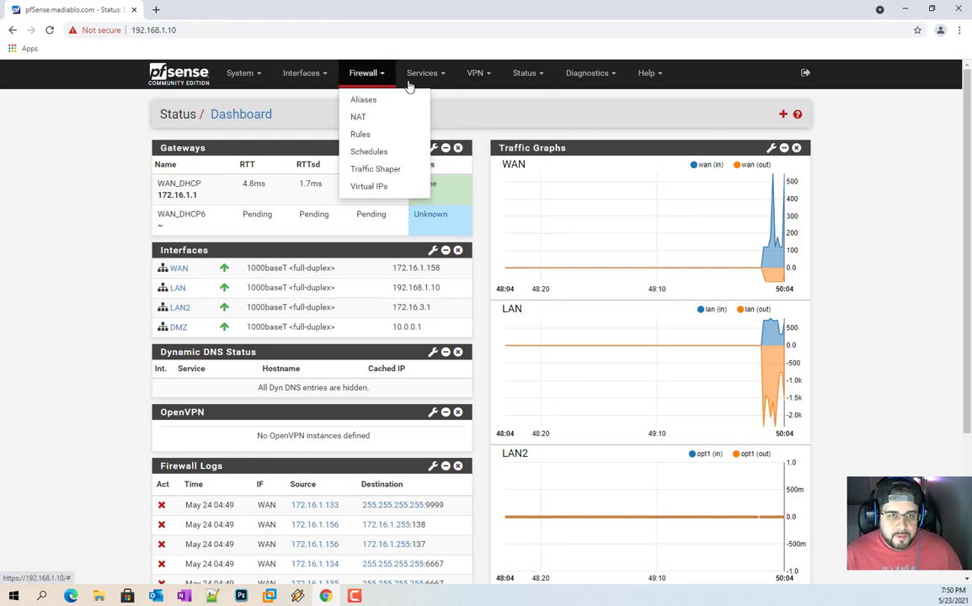
left_click(417, 80)
left_click(305, 124)
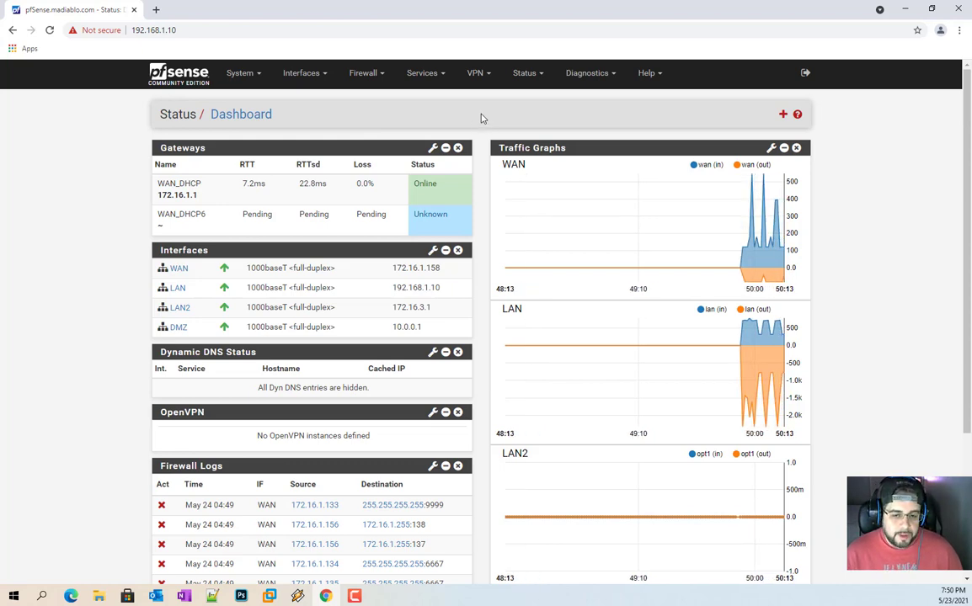
scroll(501, 114, "down", 3)
scroll(477, 178, "up", 3)
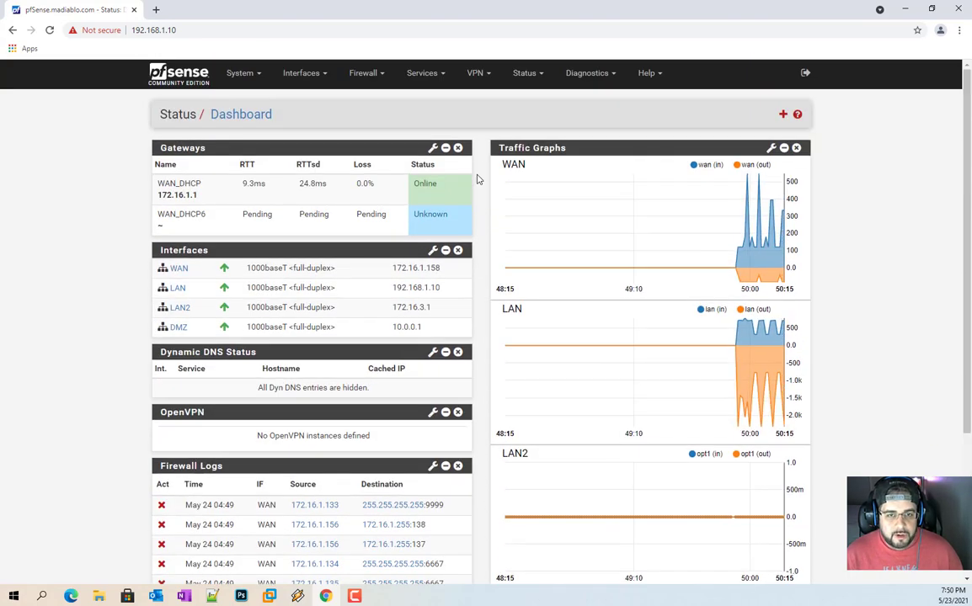